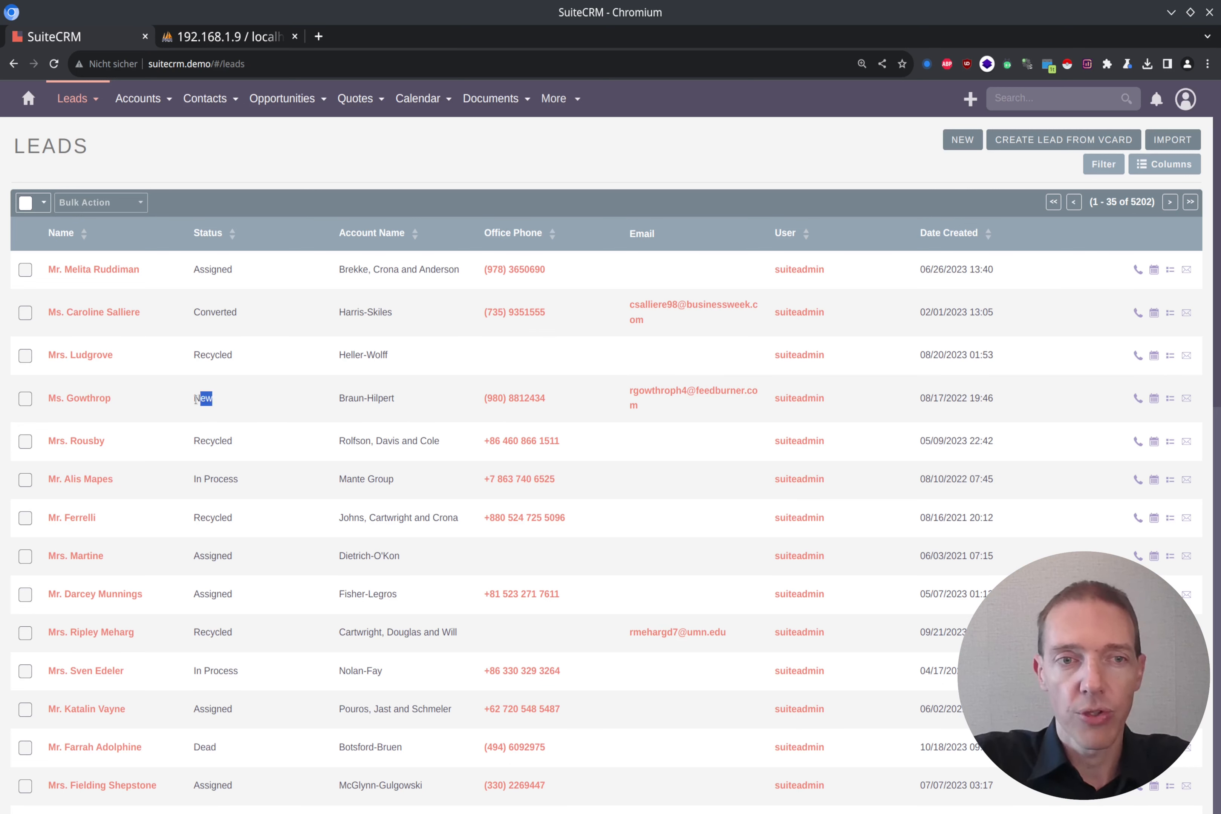
drag(120, 396, 47, 398)
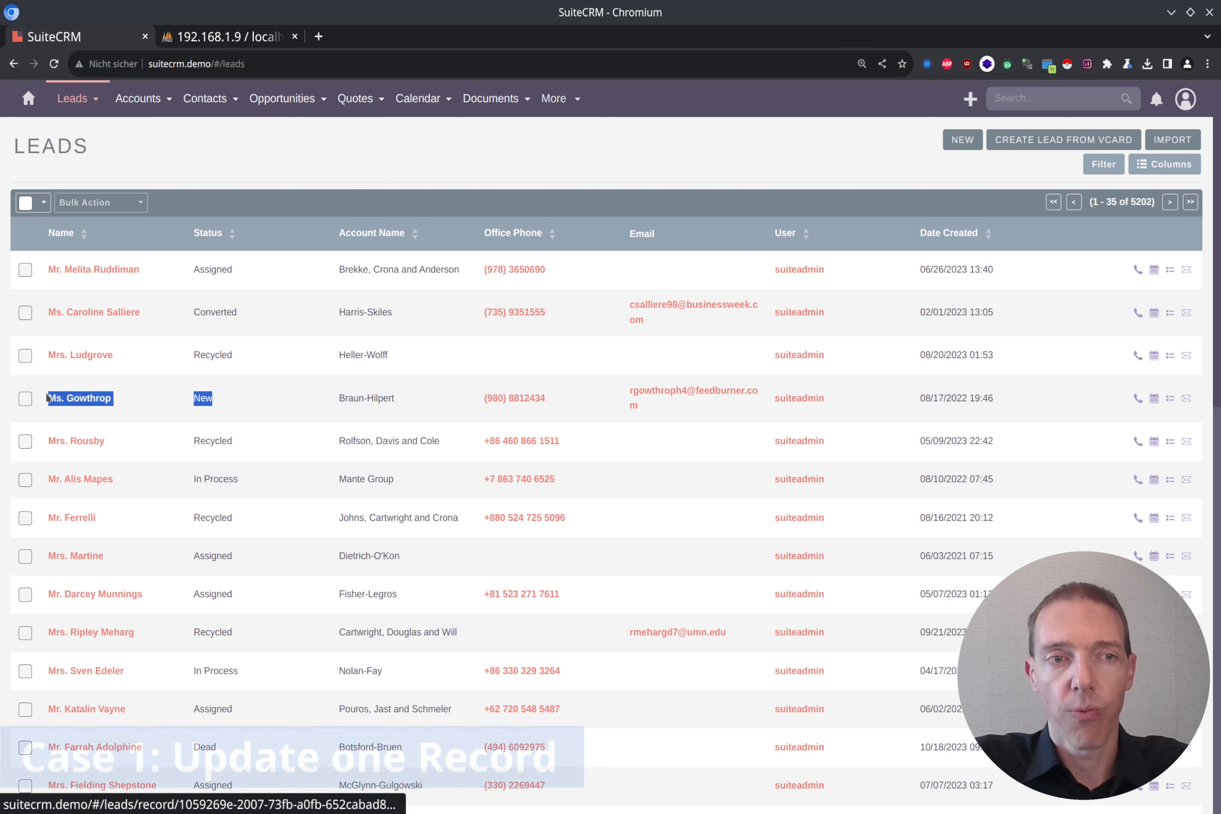
click(231, 397)
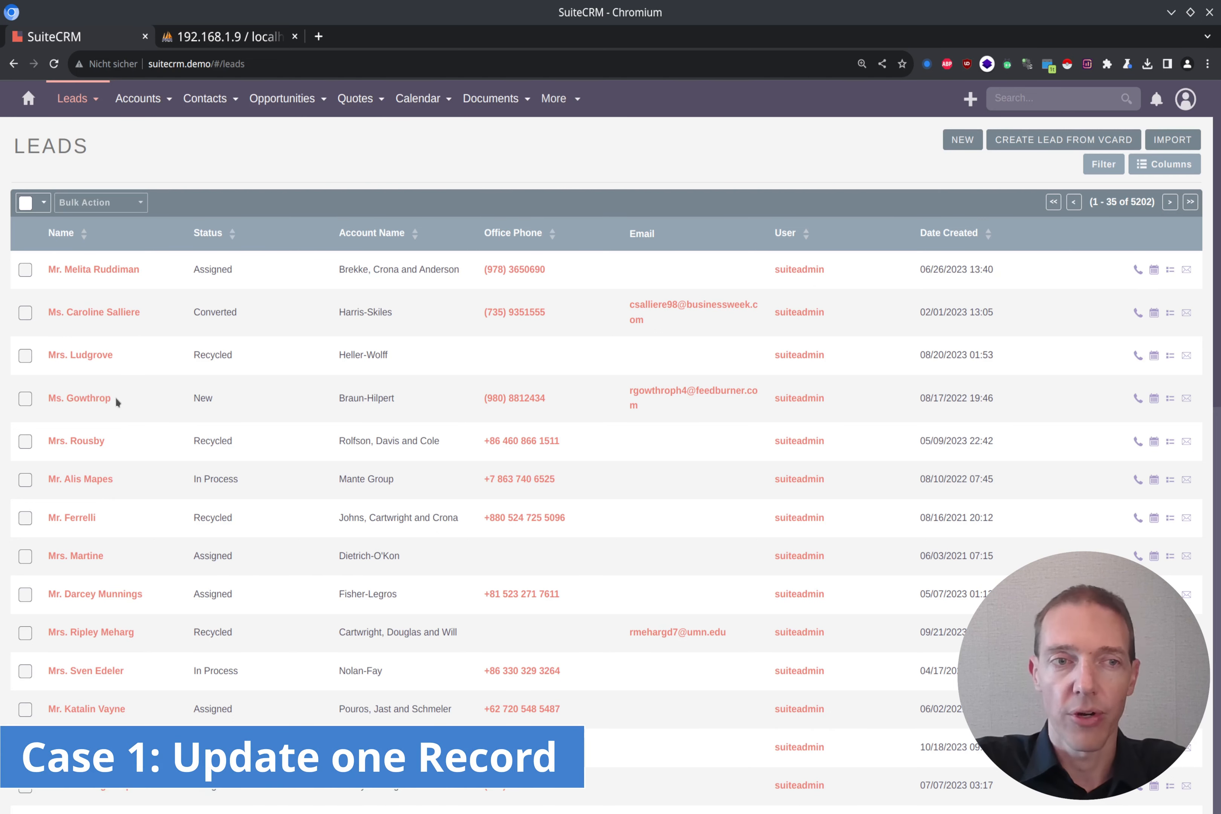
middle_click(94, 402)
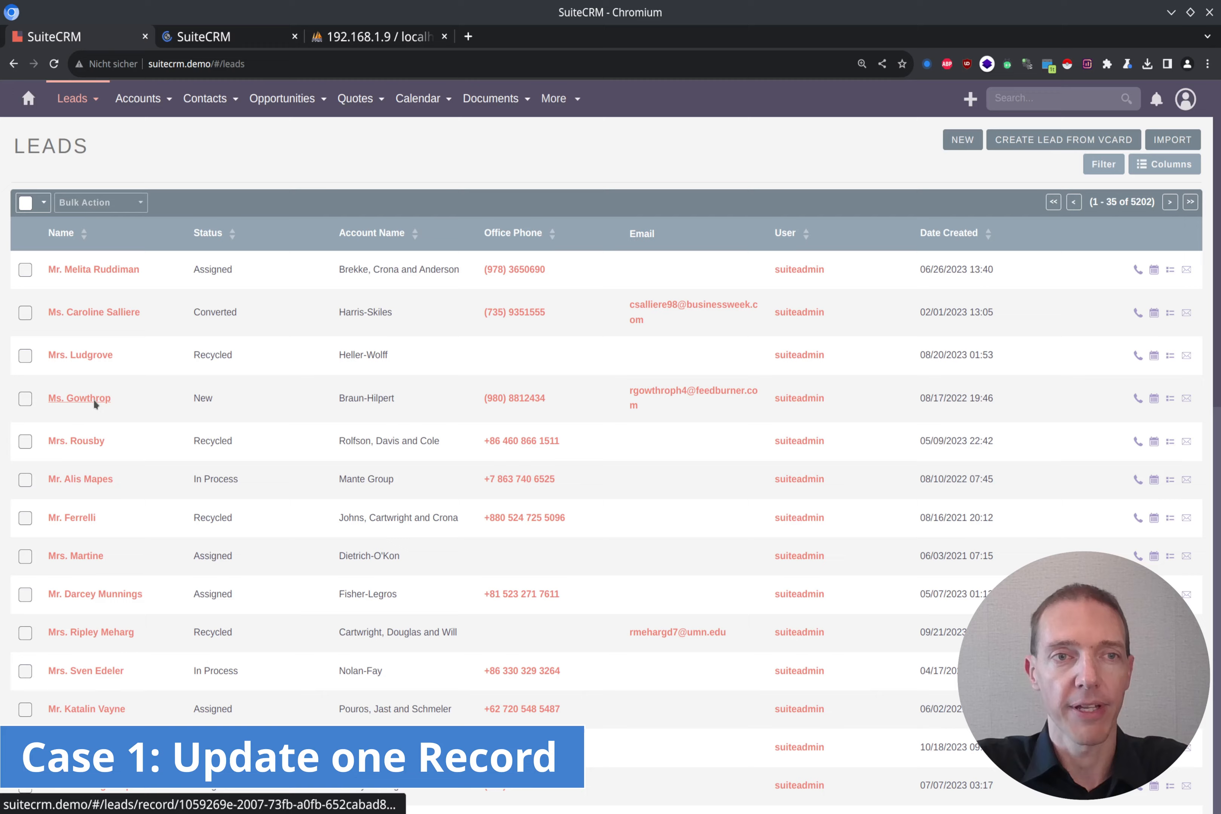
key(ctrl+Tab)
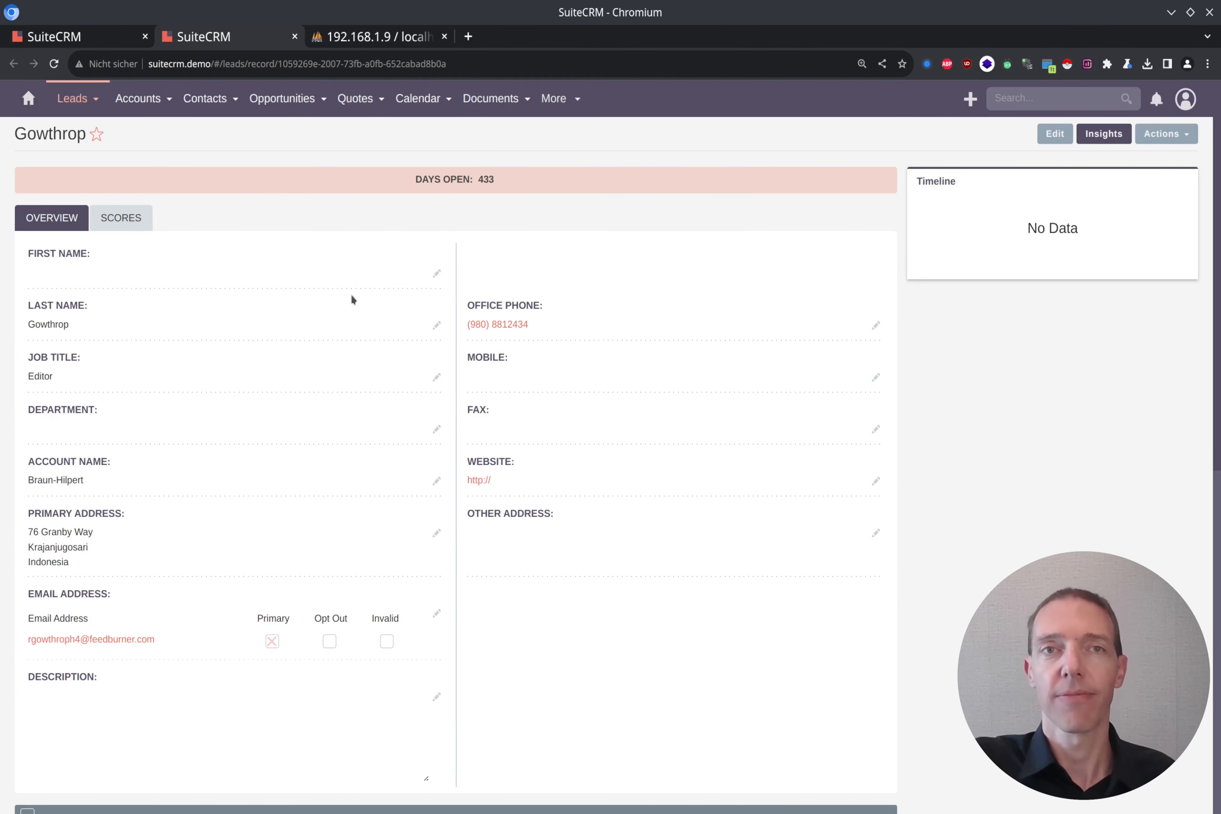
click(436, 274)
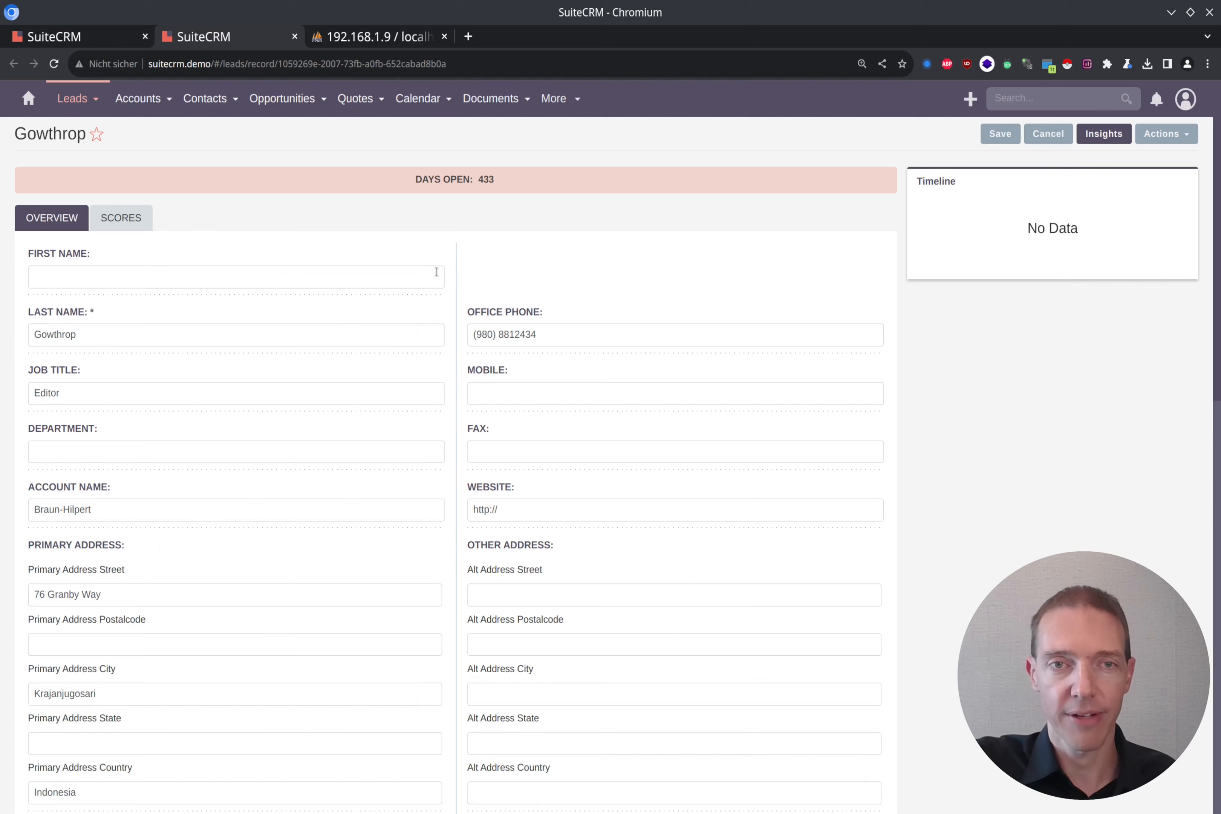
click(292, 275)
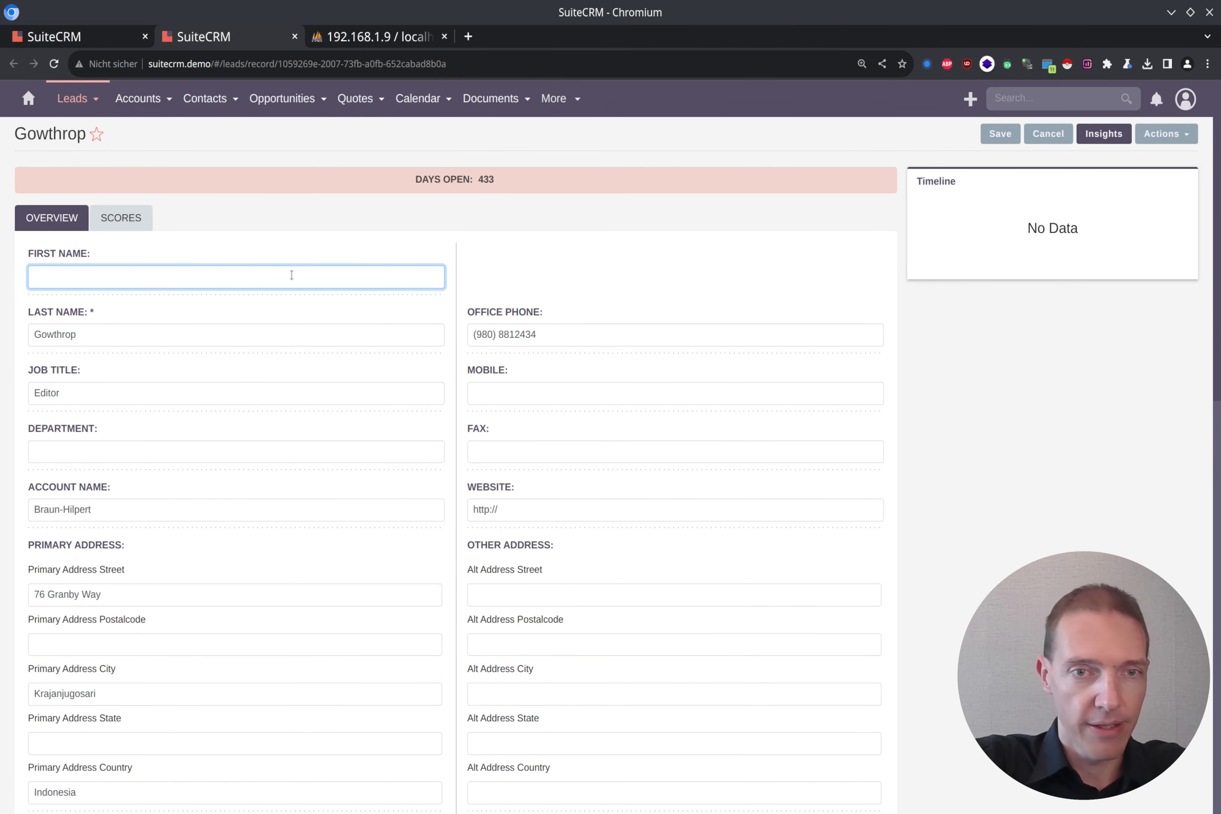
text(Erika)
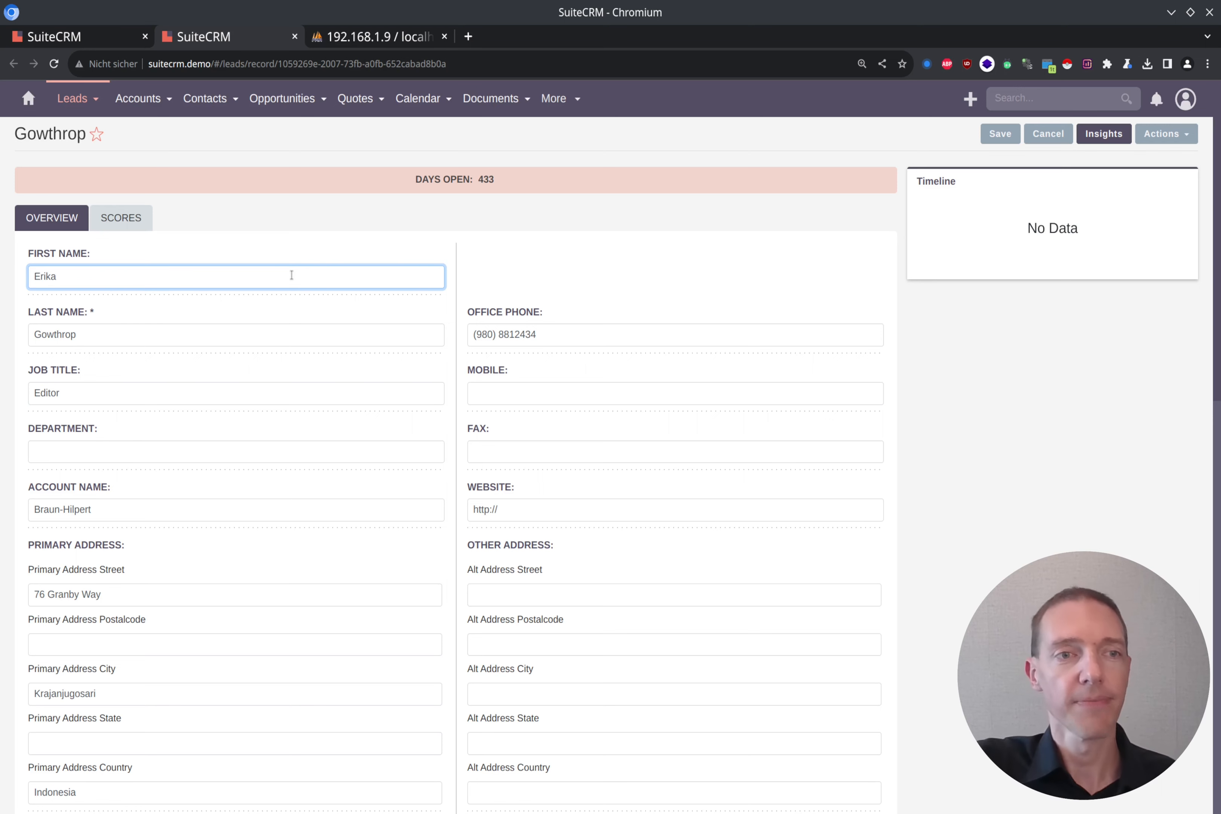
Step: Change the lead's status from Assigned to In Process, save it, and close its tab
scroll(308, 385, down, 6)
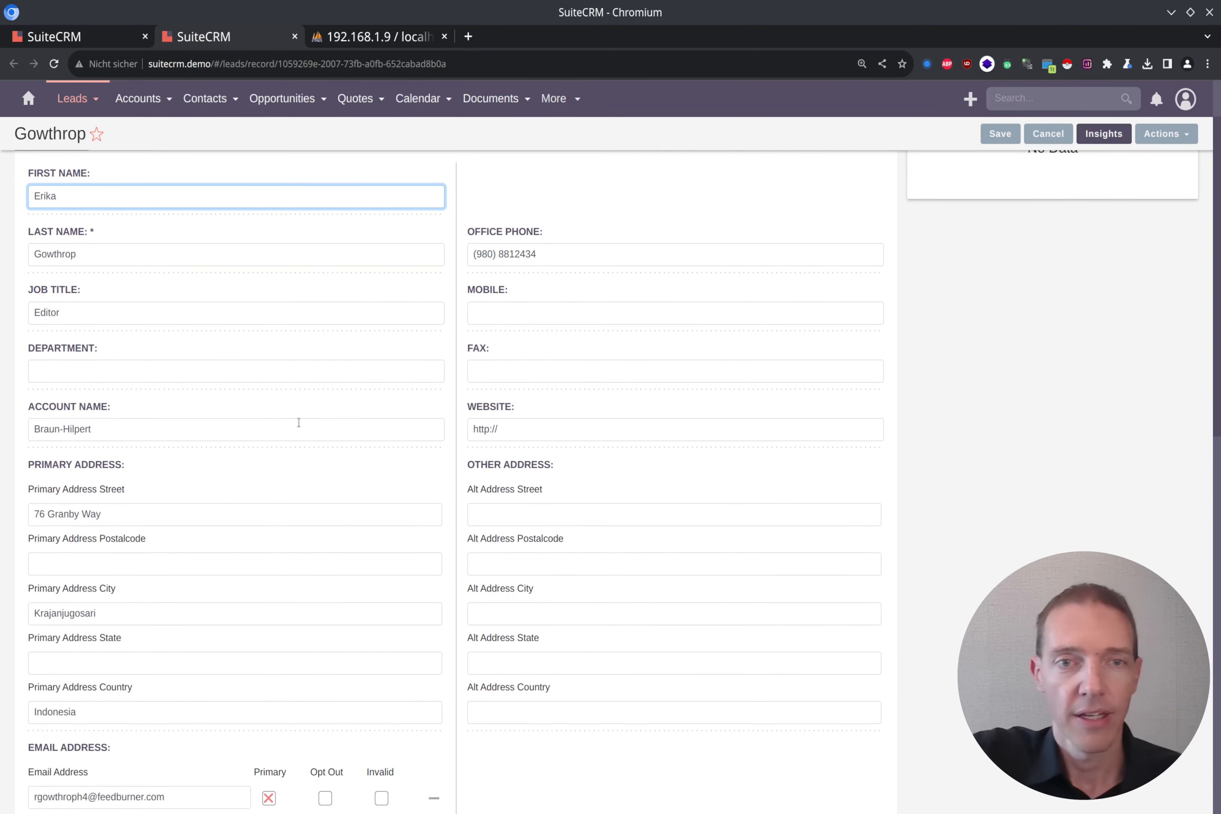
scroll(297, 442, up, 6)
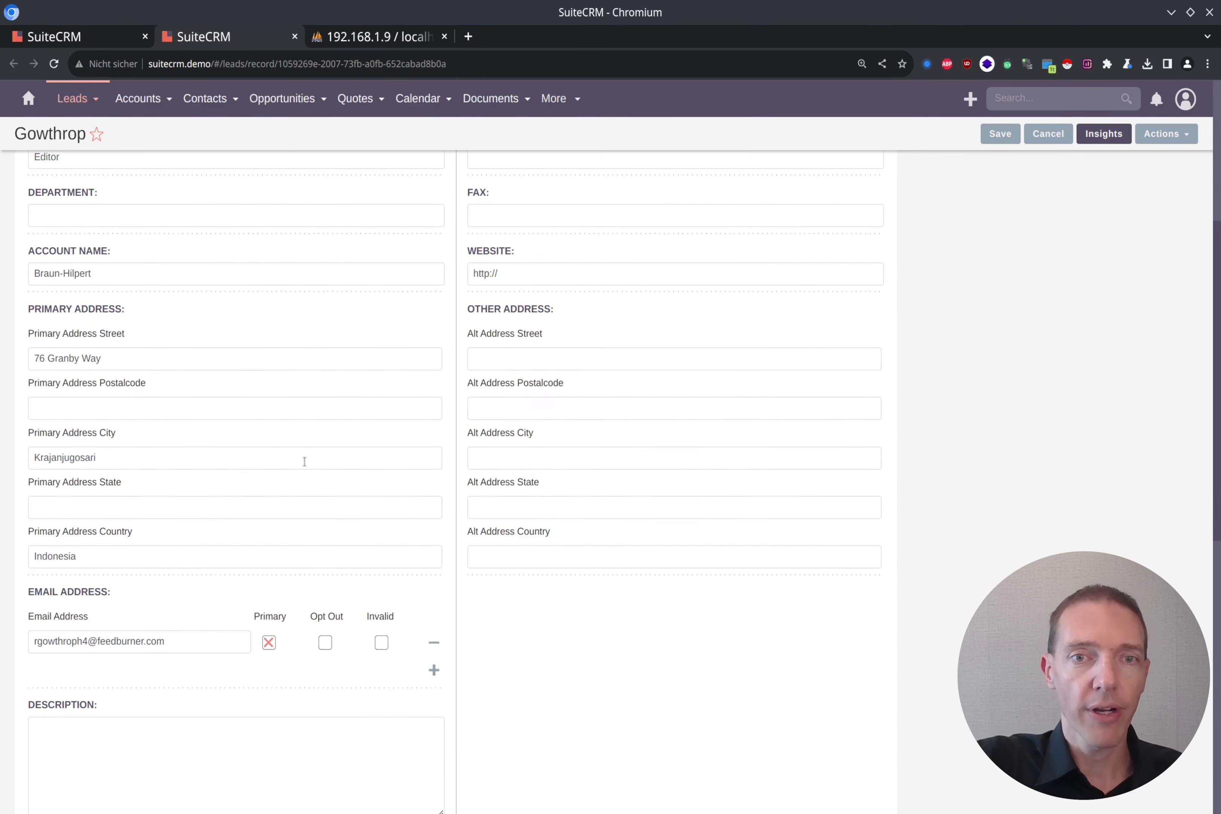
scroll(303, 474, down, 7)
scroll(419, 512, down, 3)
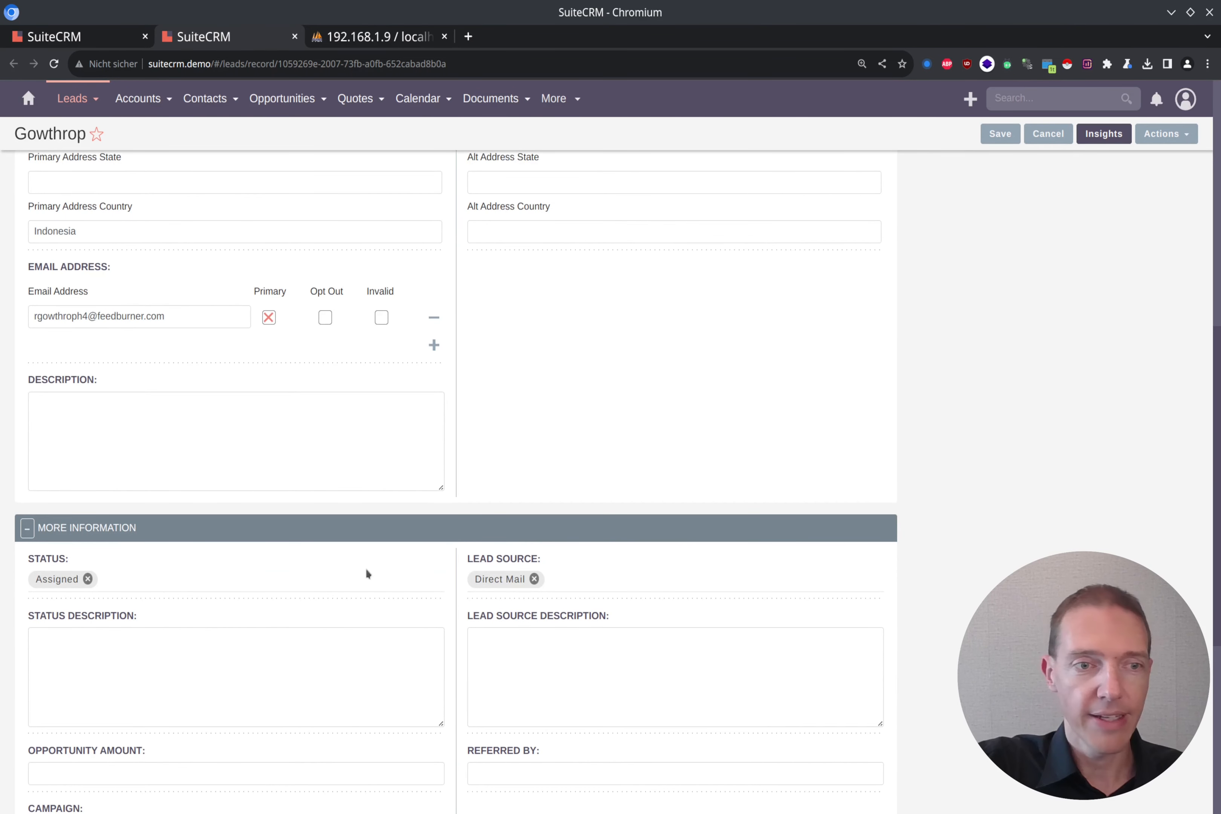
click(87, 579)
click(88, 577)
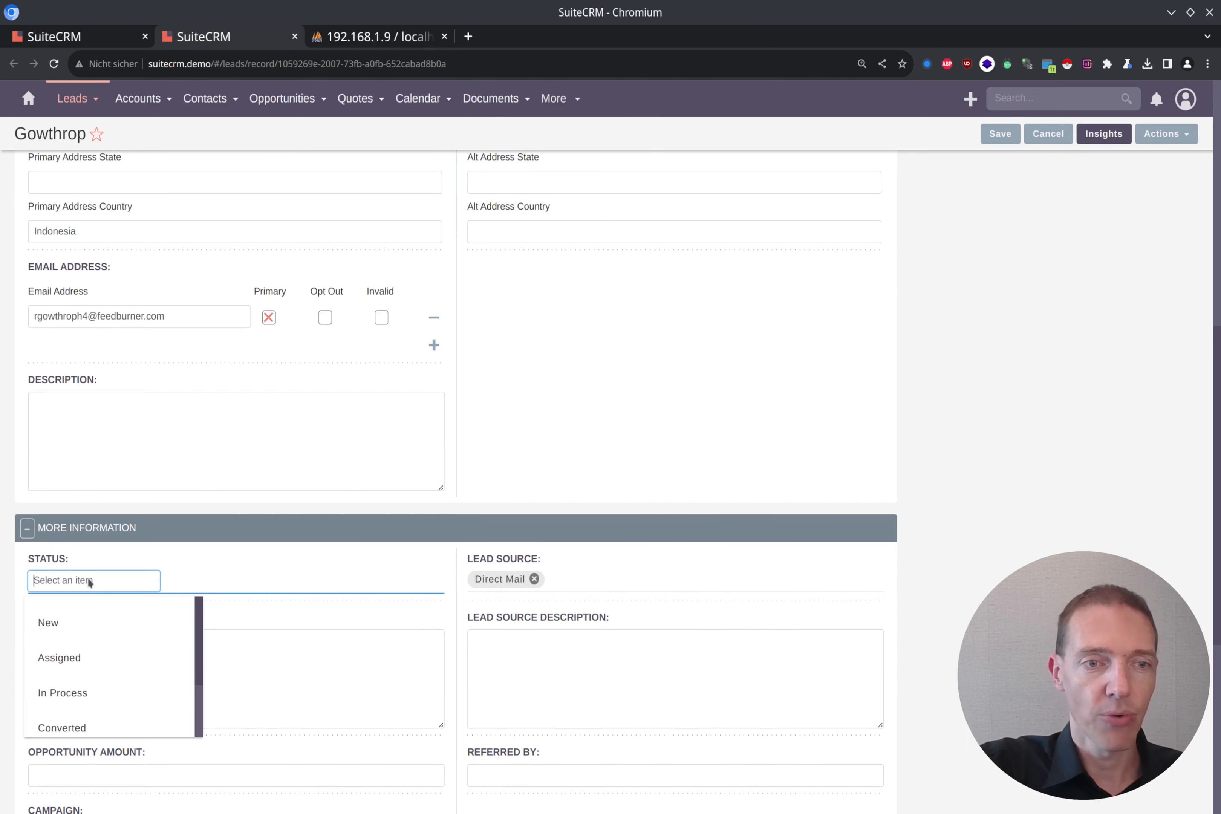
click(73, 694)
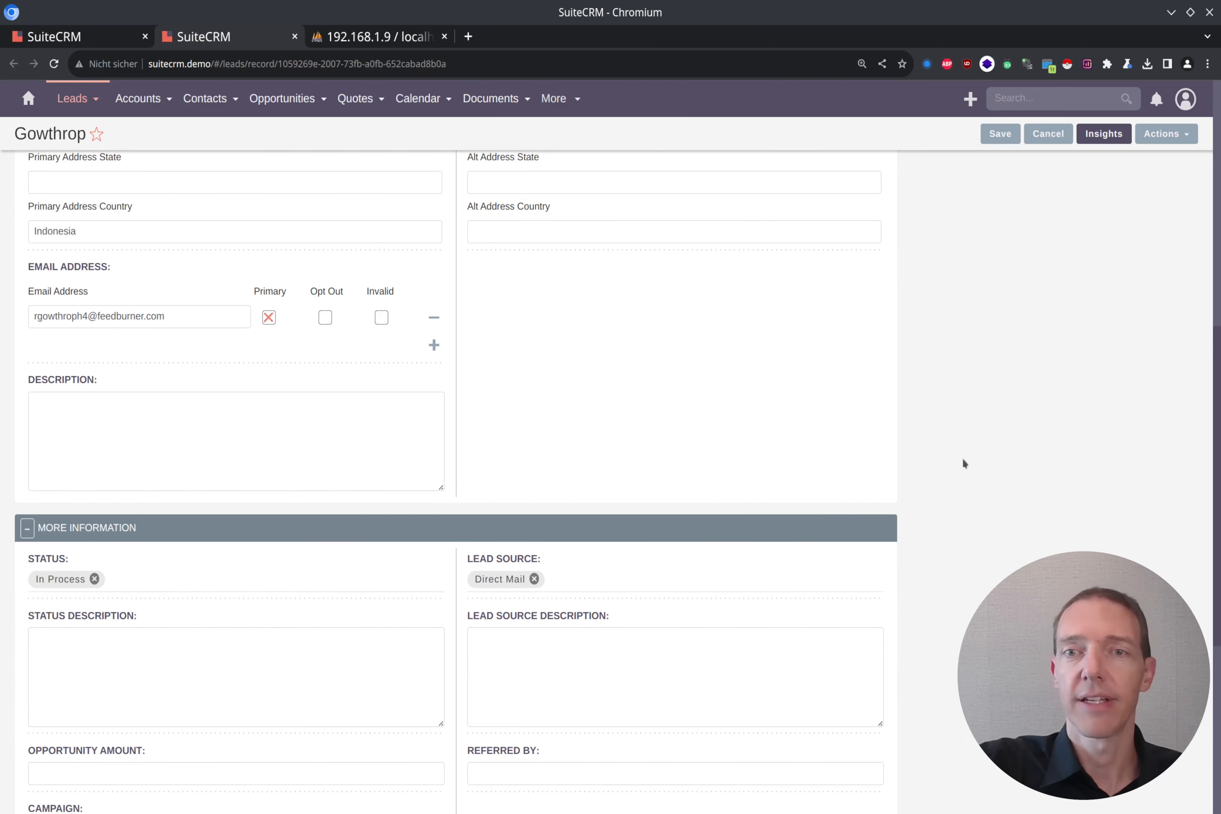
click(993, 138)
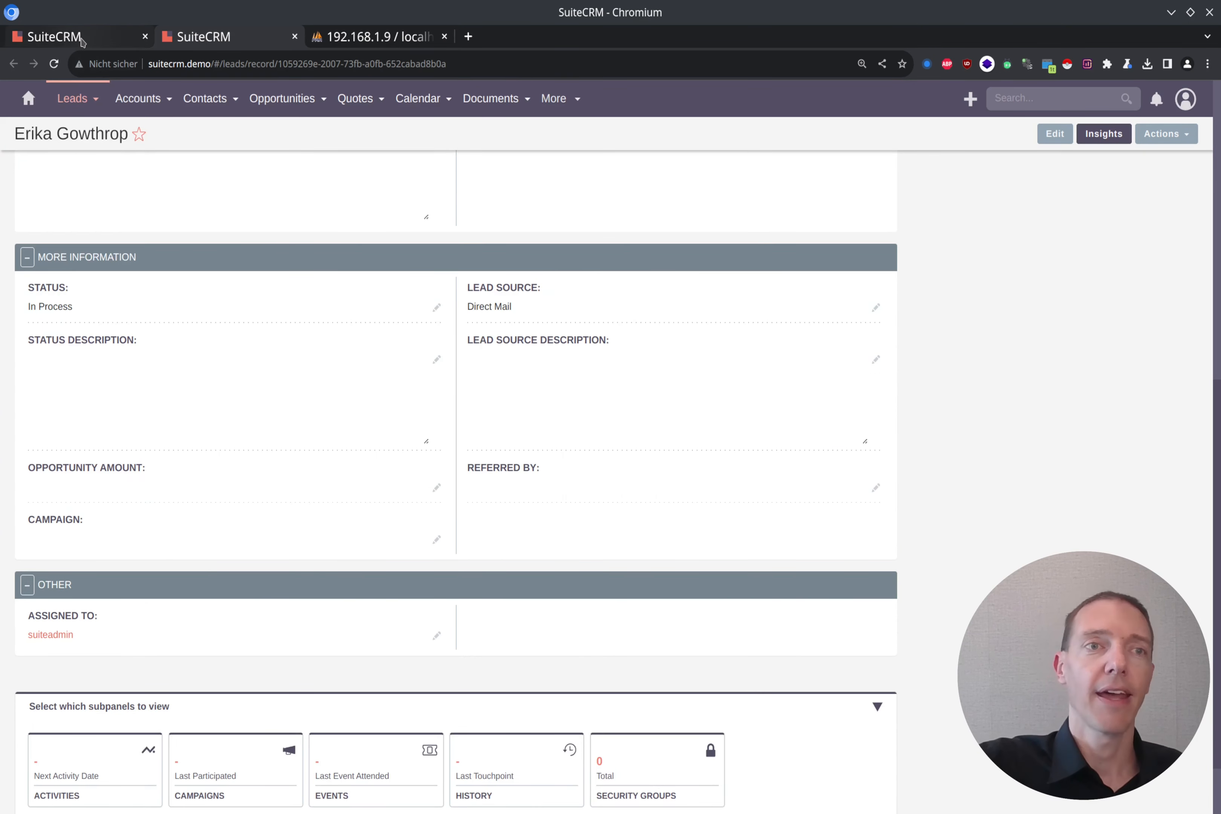
scroll(248, 389, up, 9)
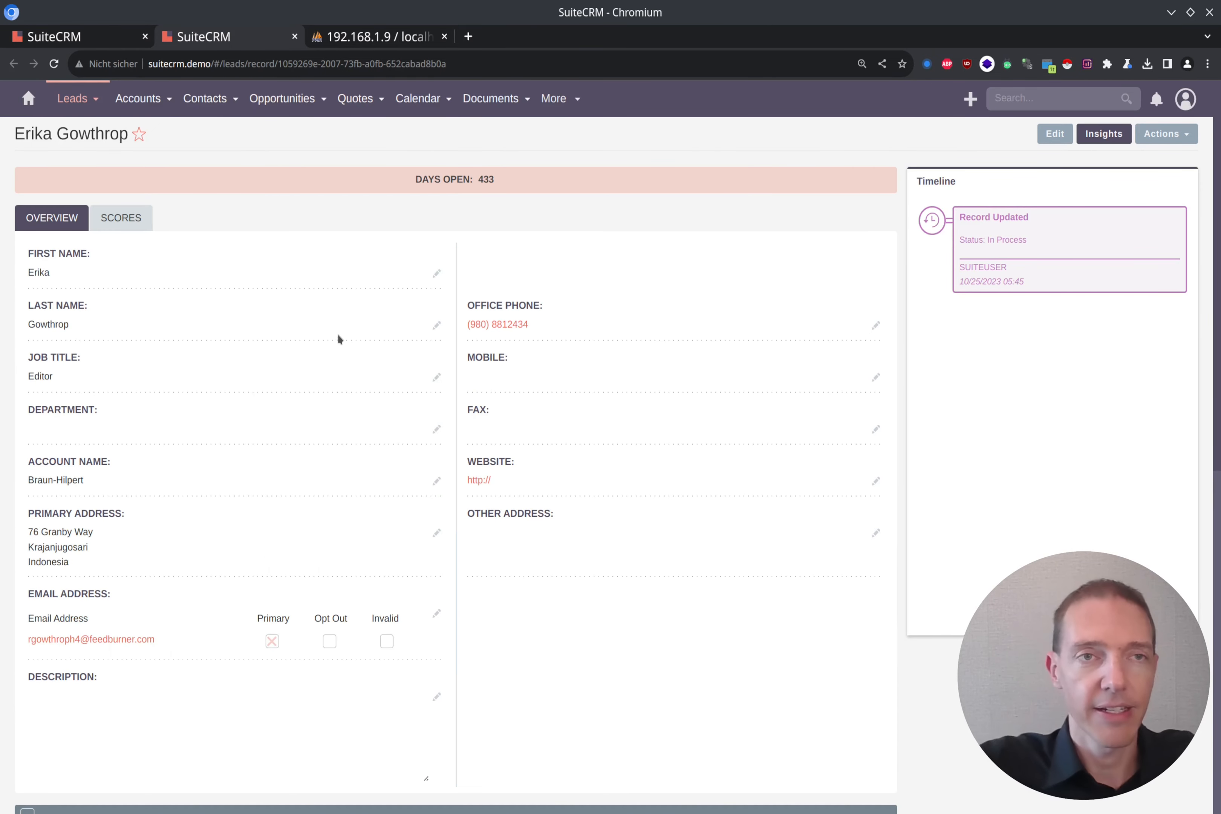
key(ctrl+w)
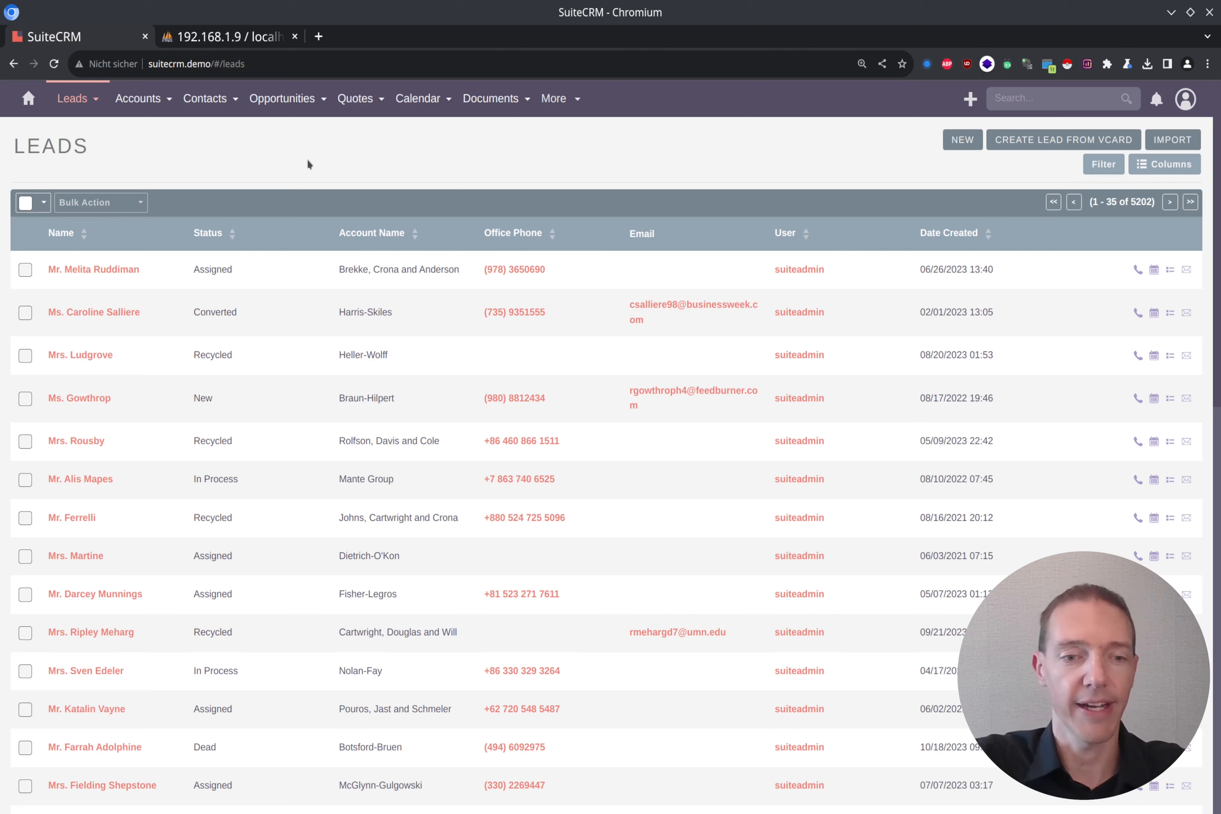
Step: Reload the Leads list so the Braun-Hilpert row shows In Process
key(F5)
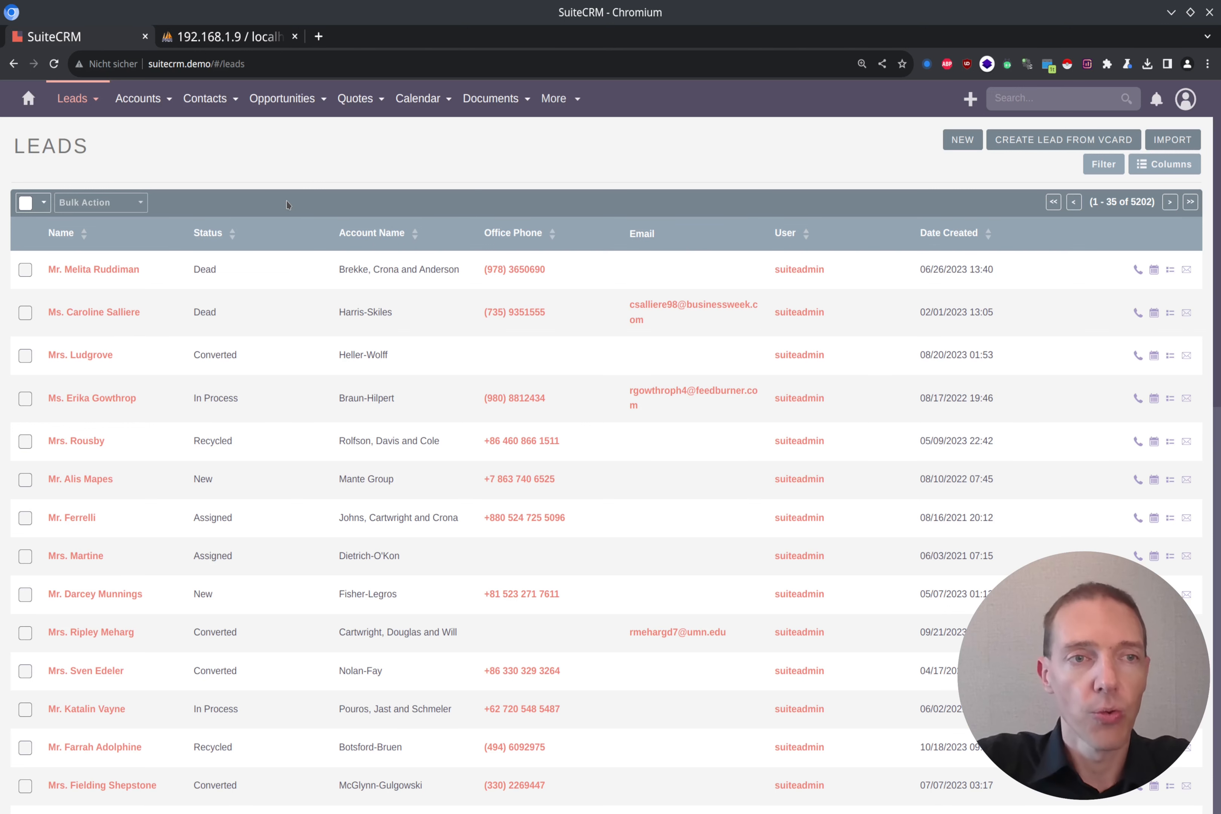
Step: Check only the 35 leads on this page with Select This Page, then open Bulk Action
click(25, 203)
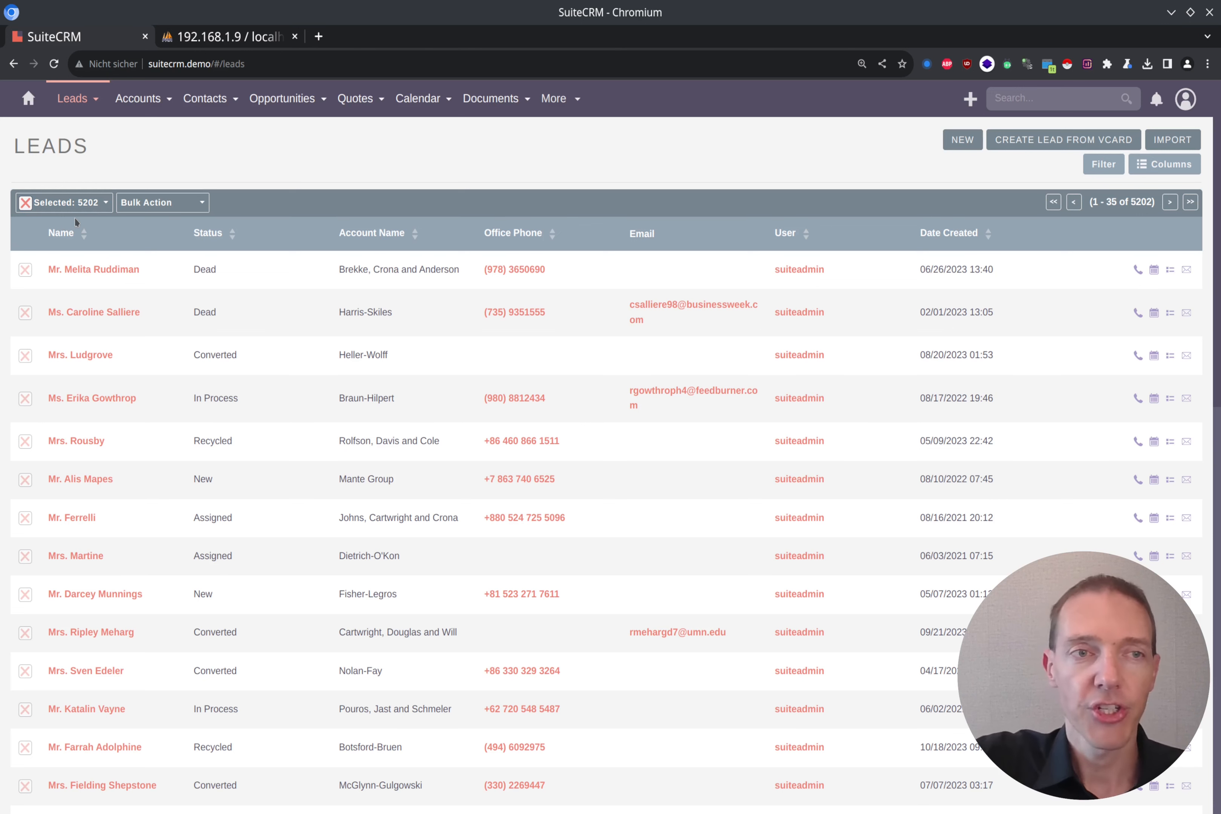
click(107, 204)
click(107, 204)
click(107, 204)
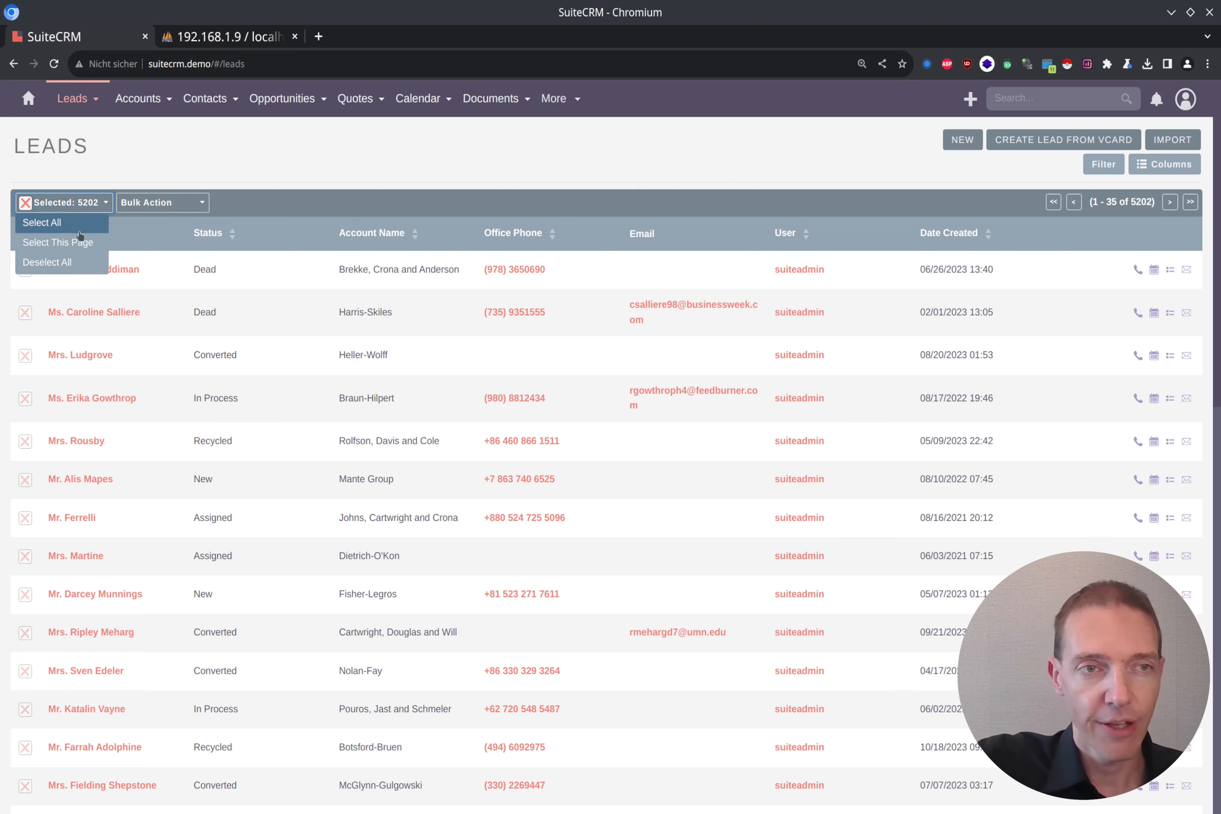
click(70, 242)
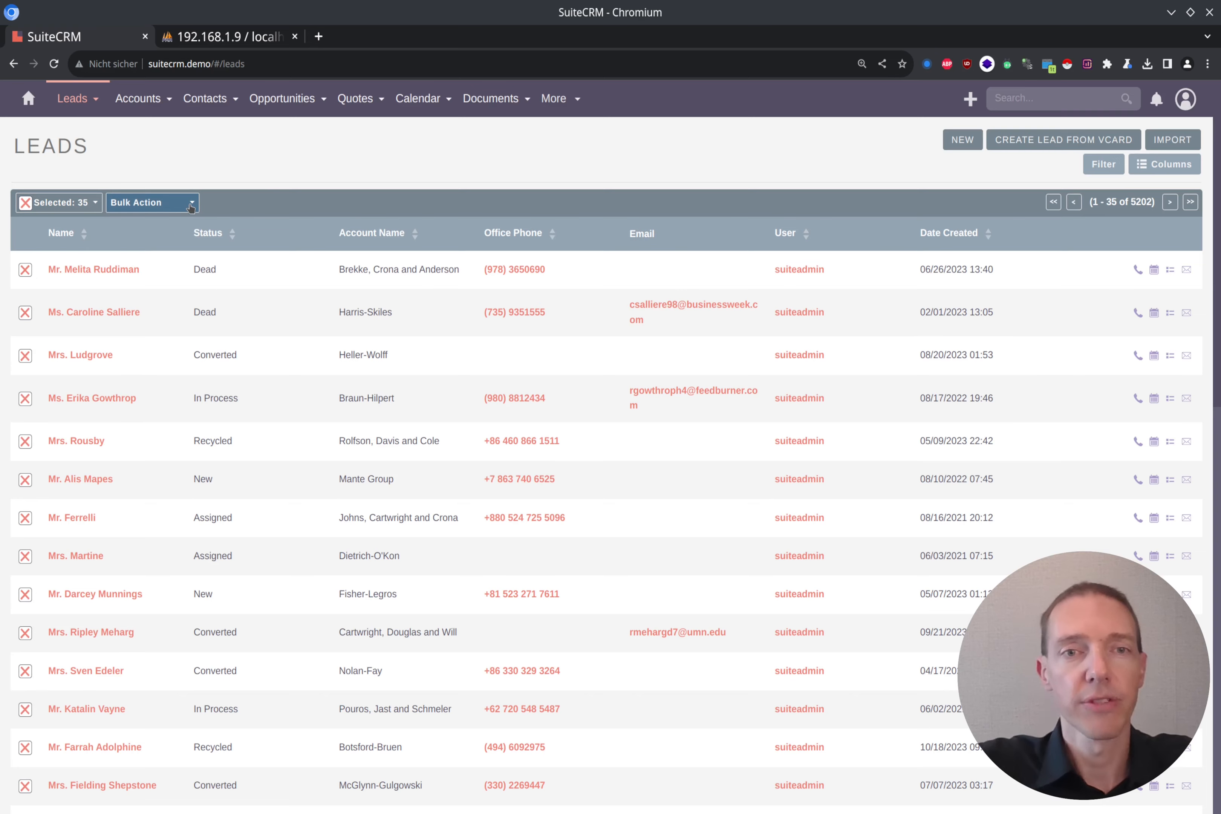
scroll(509, 408, down, 15)
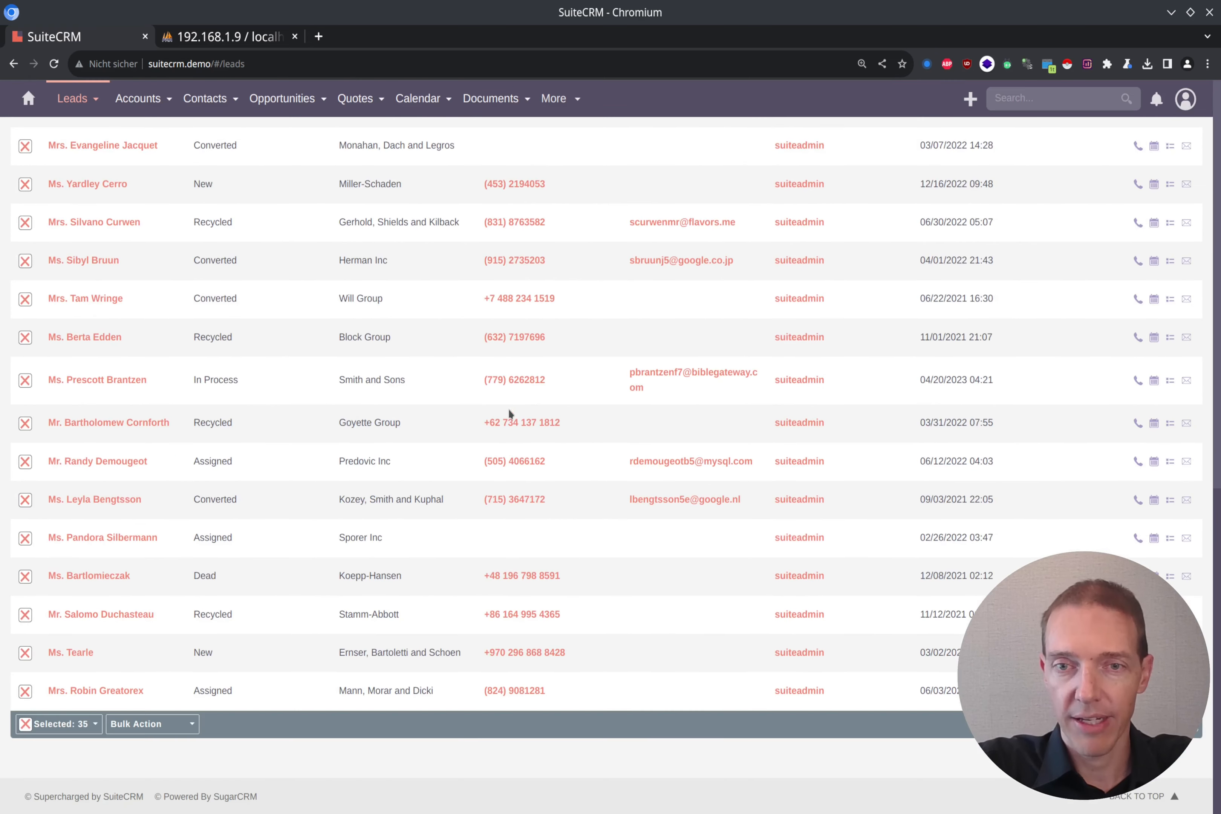
scroll(509, 409, up, 15)
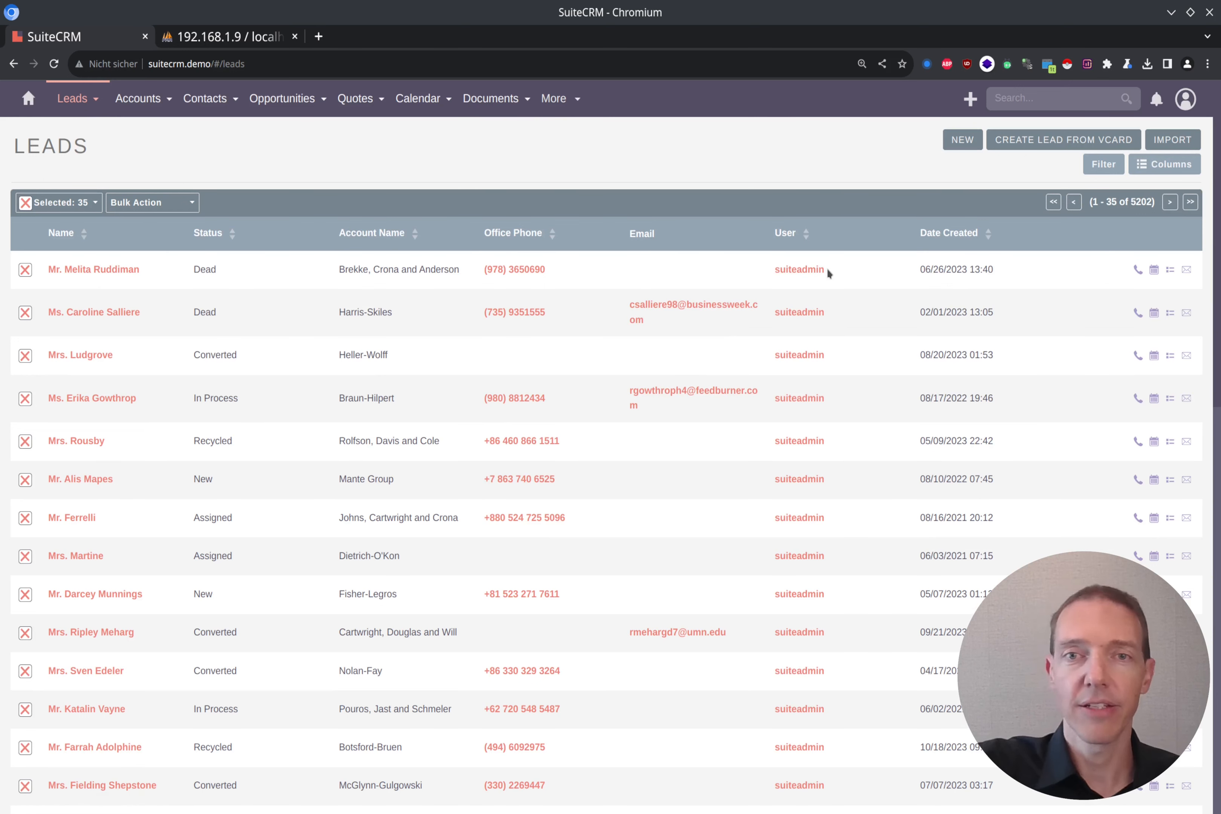
click(192, 203)
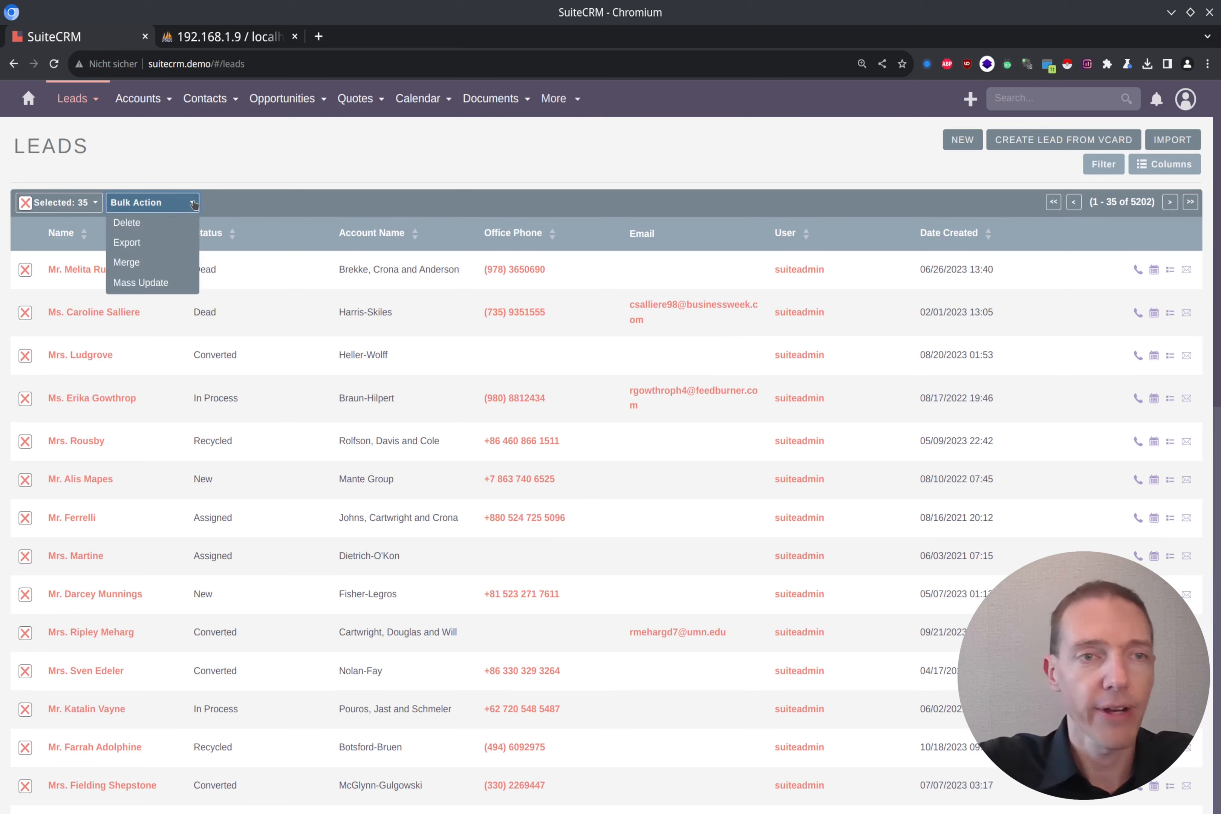
Step: Mass-update the 35 selected leads to the non-admin user found by 'suit', and confirm
click(158, 284)
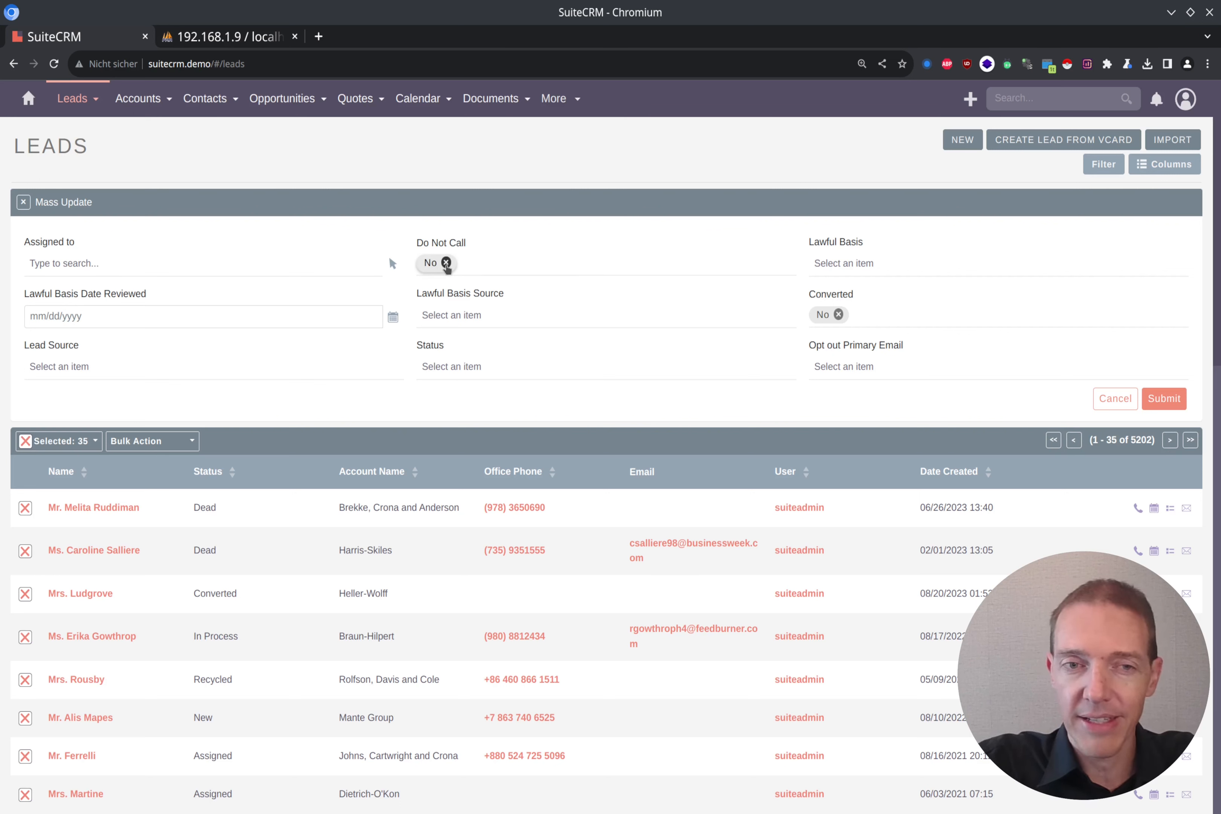
click(446, 263)
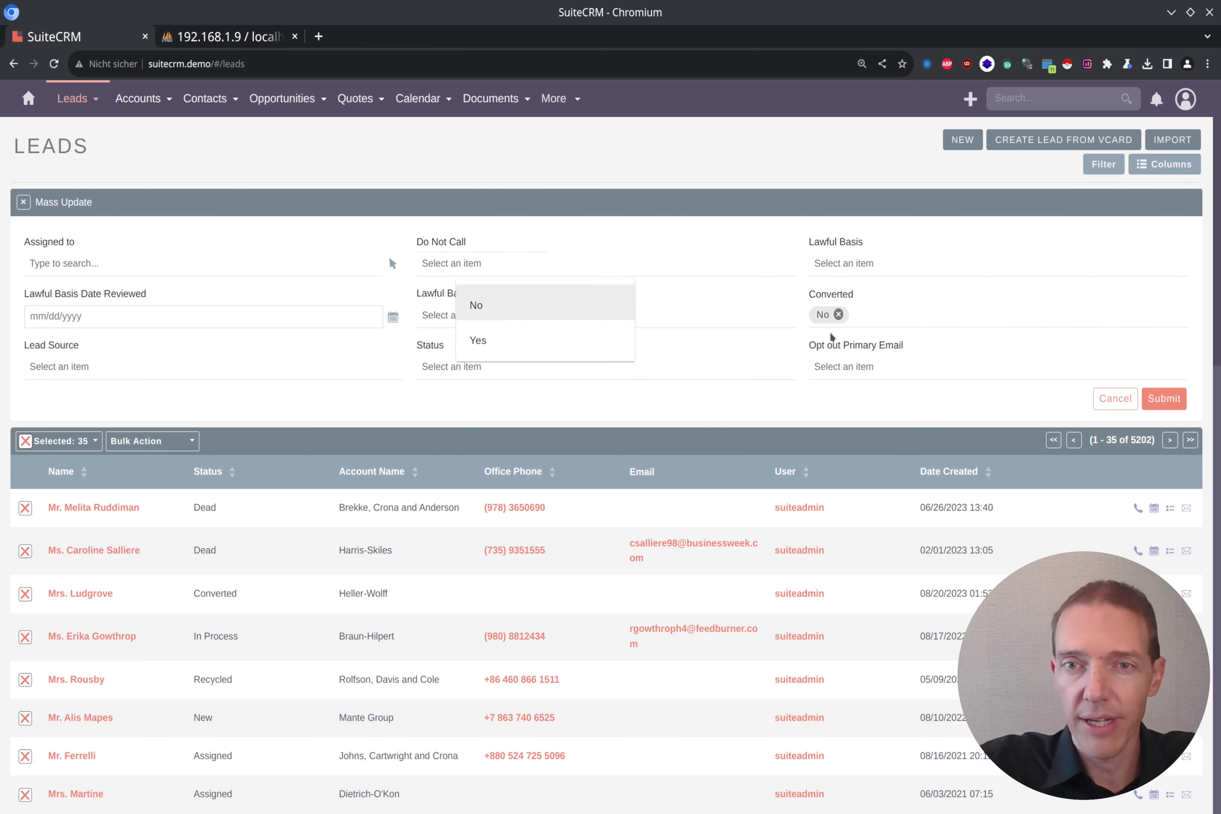
click(839, 315)
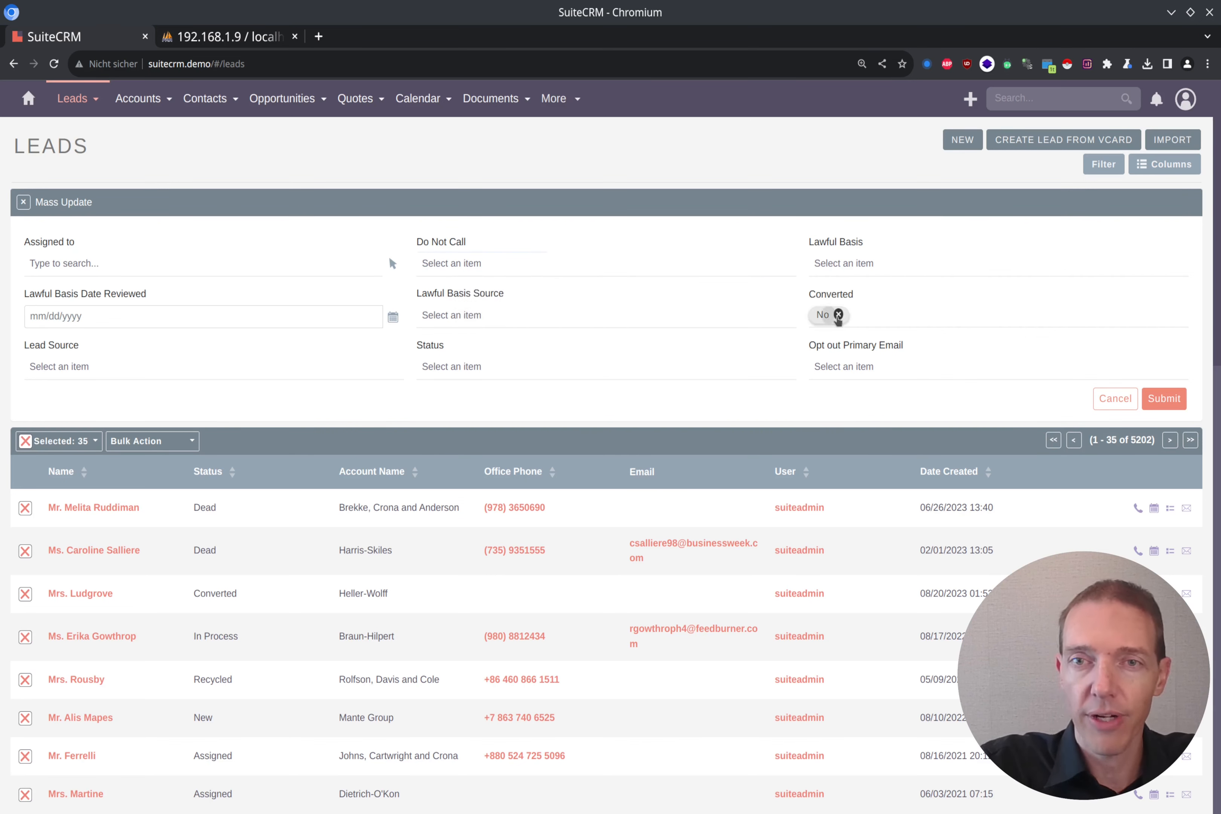
click(839, 315)
click(735, 394)
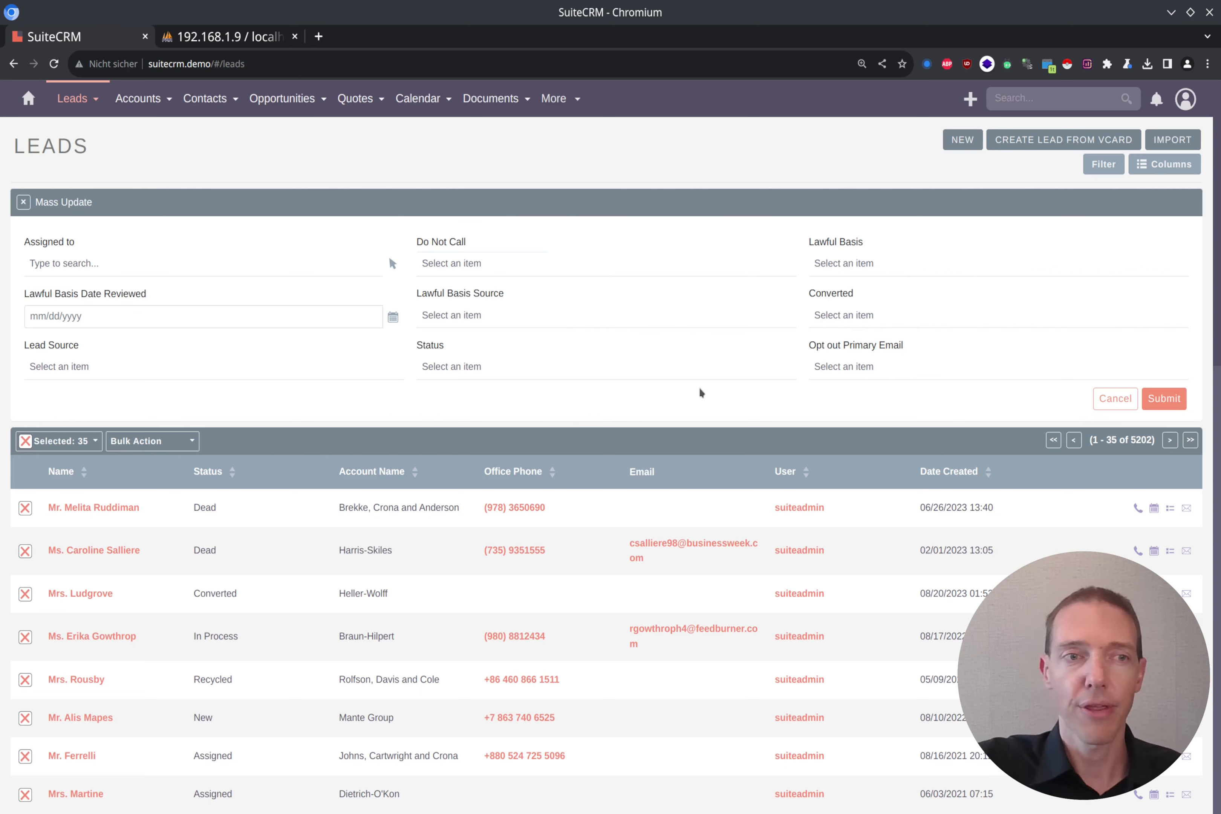
click(104, 269)
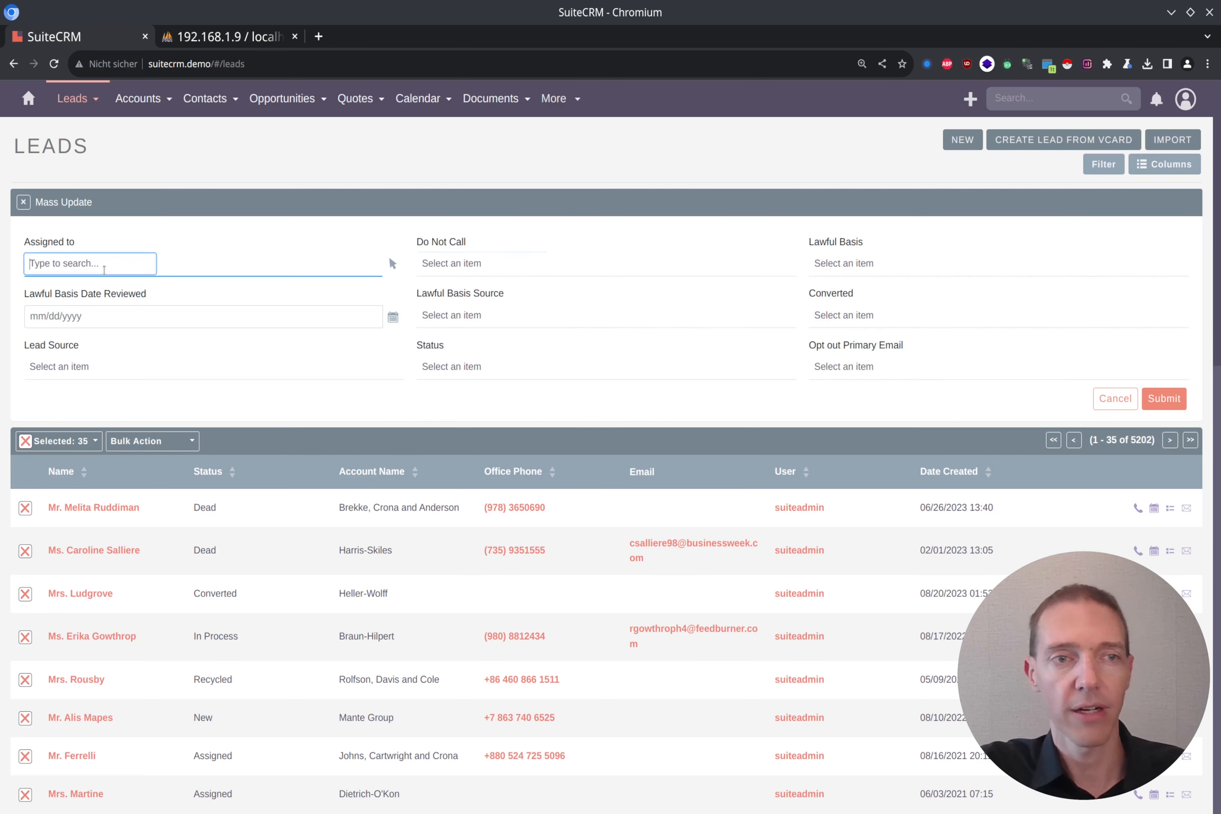
text(suit)
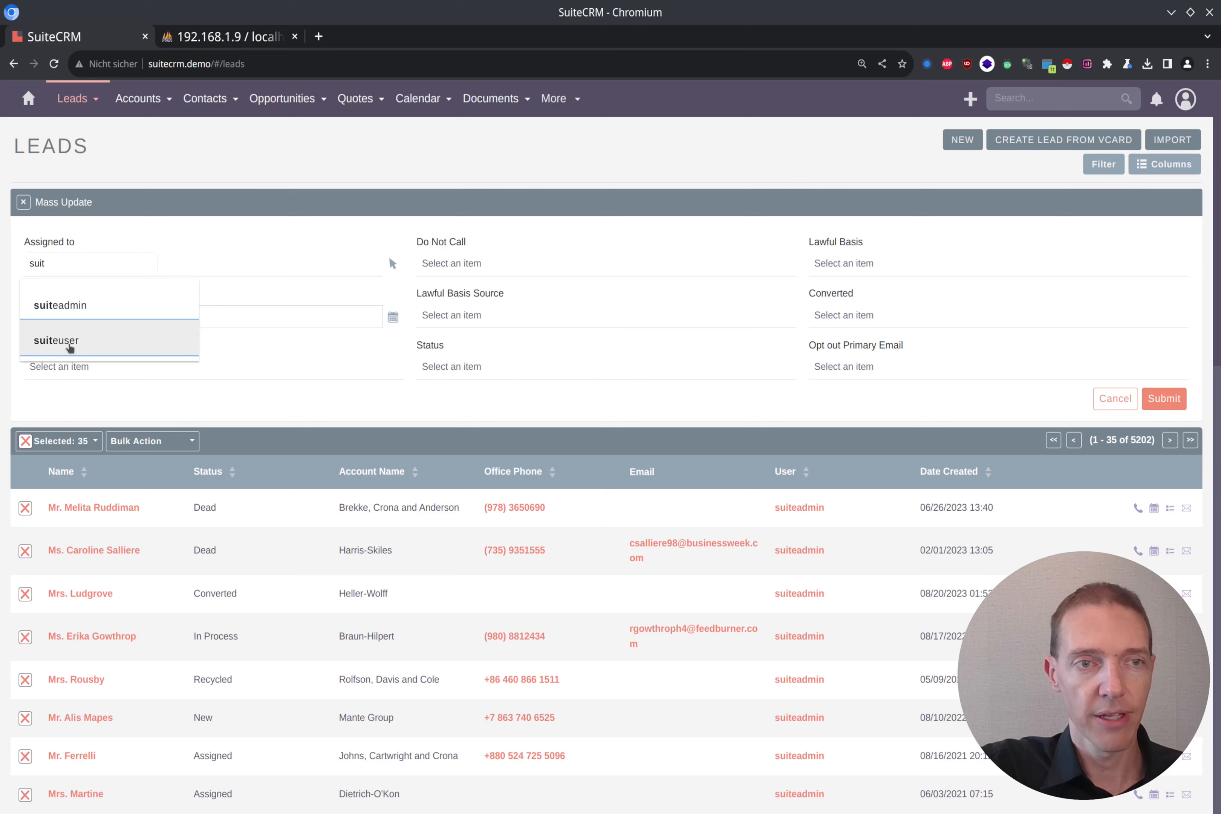
click(69, 348)
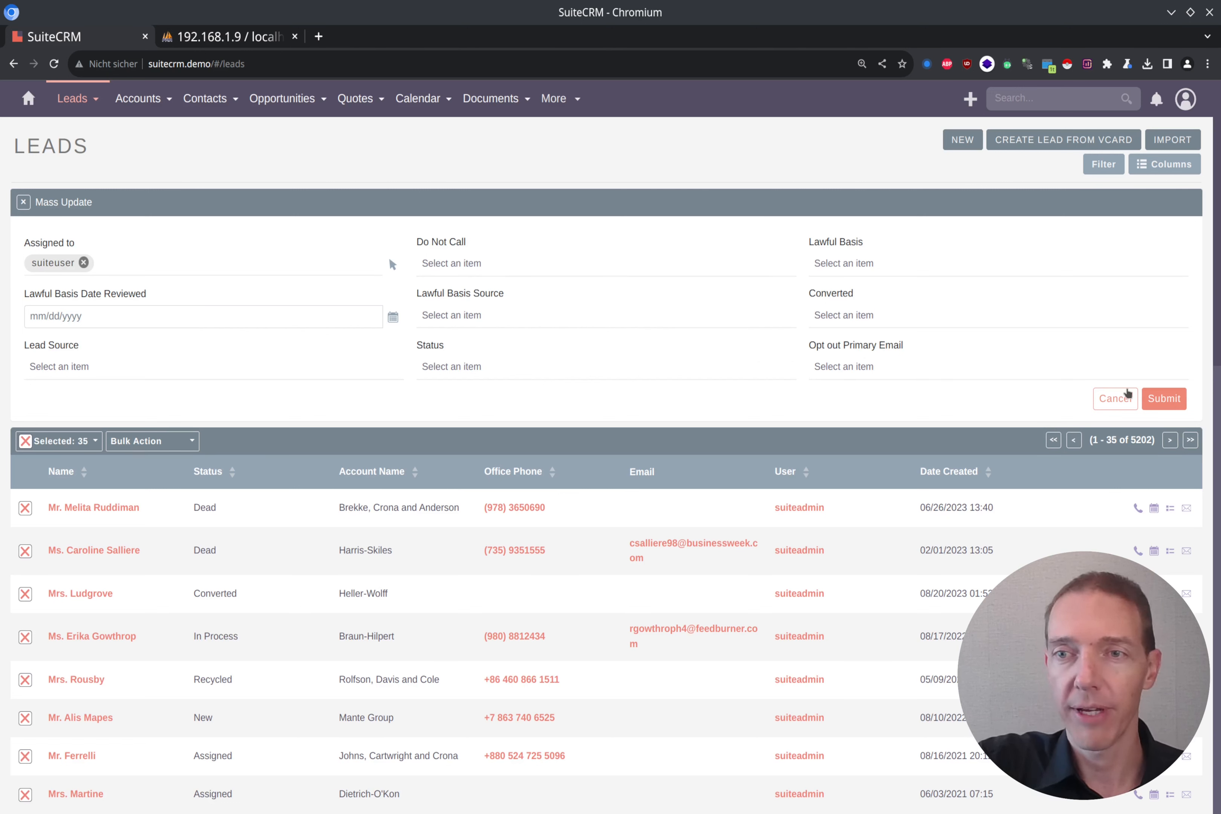
click(1167, 401)
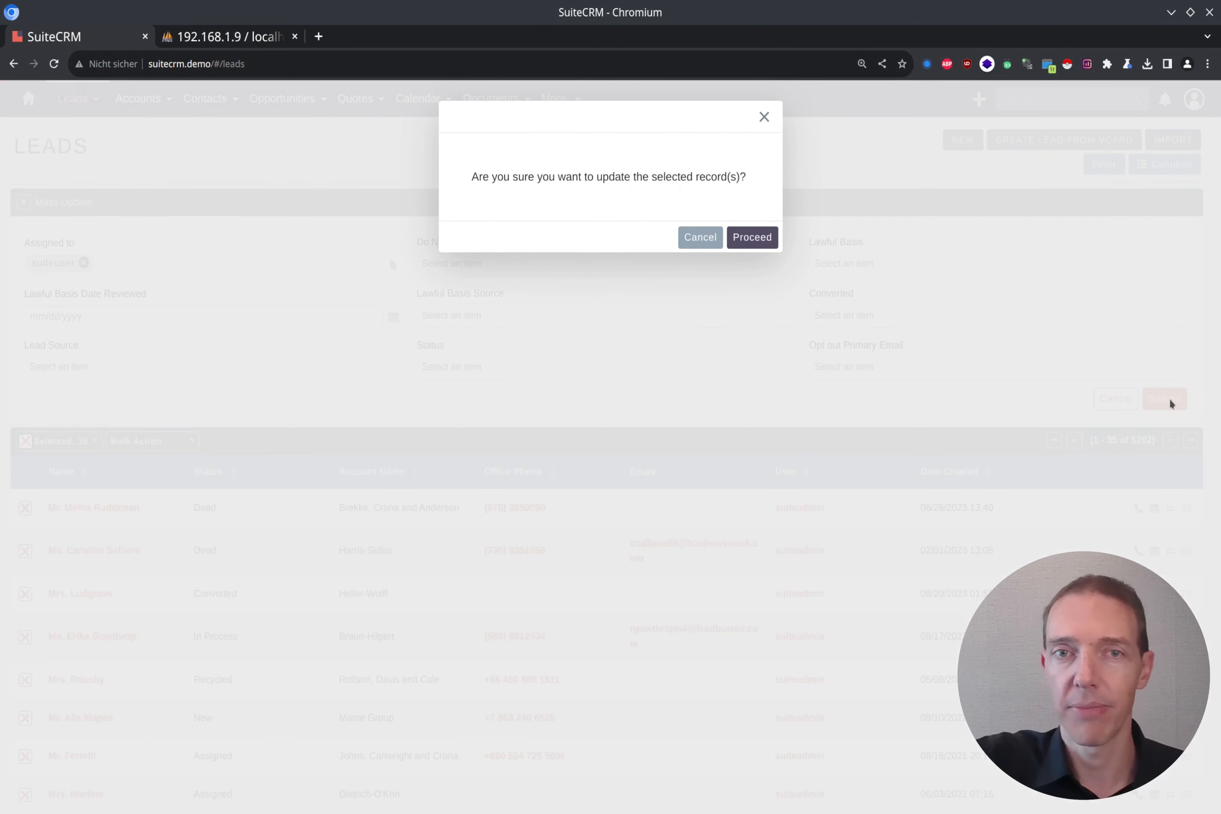
click(744, 241)
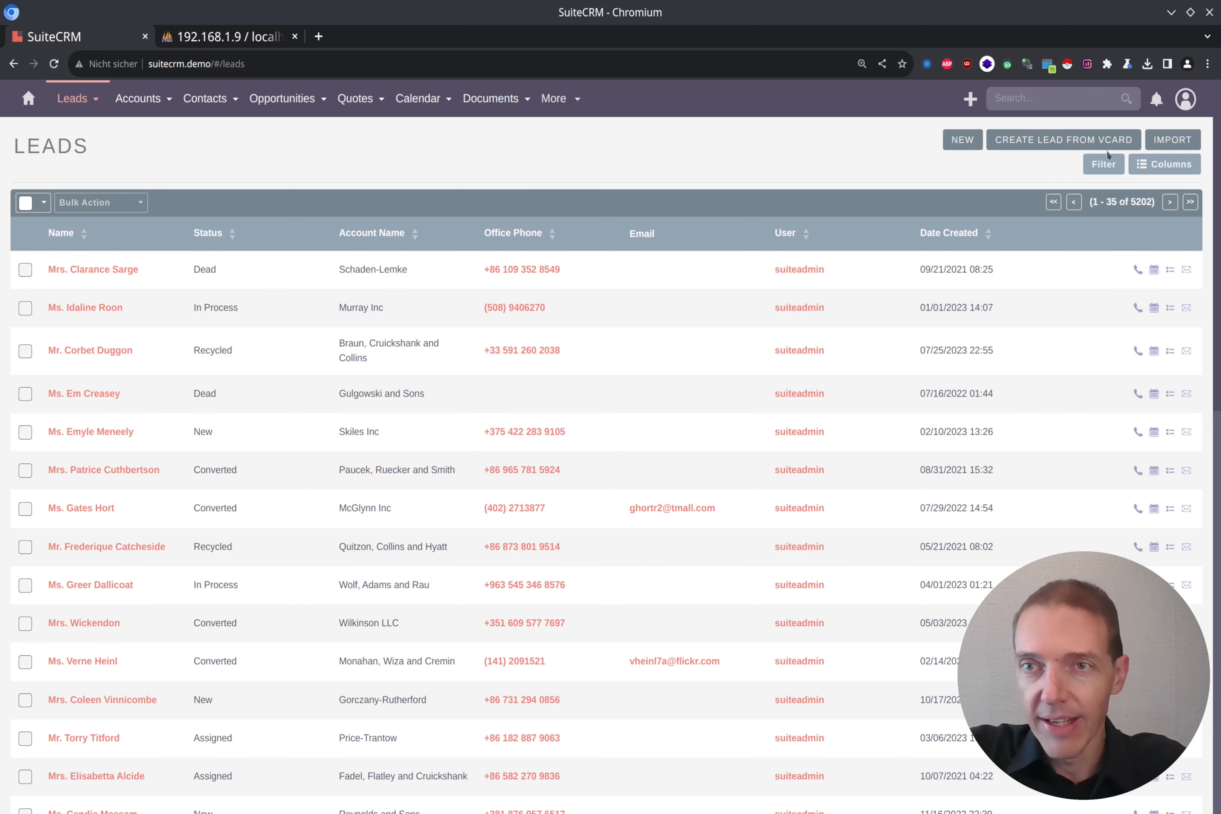
Step: Open the Basic Filter panel on the reloaded Leads list
click(1104, 166)
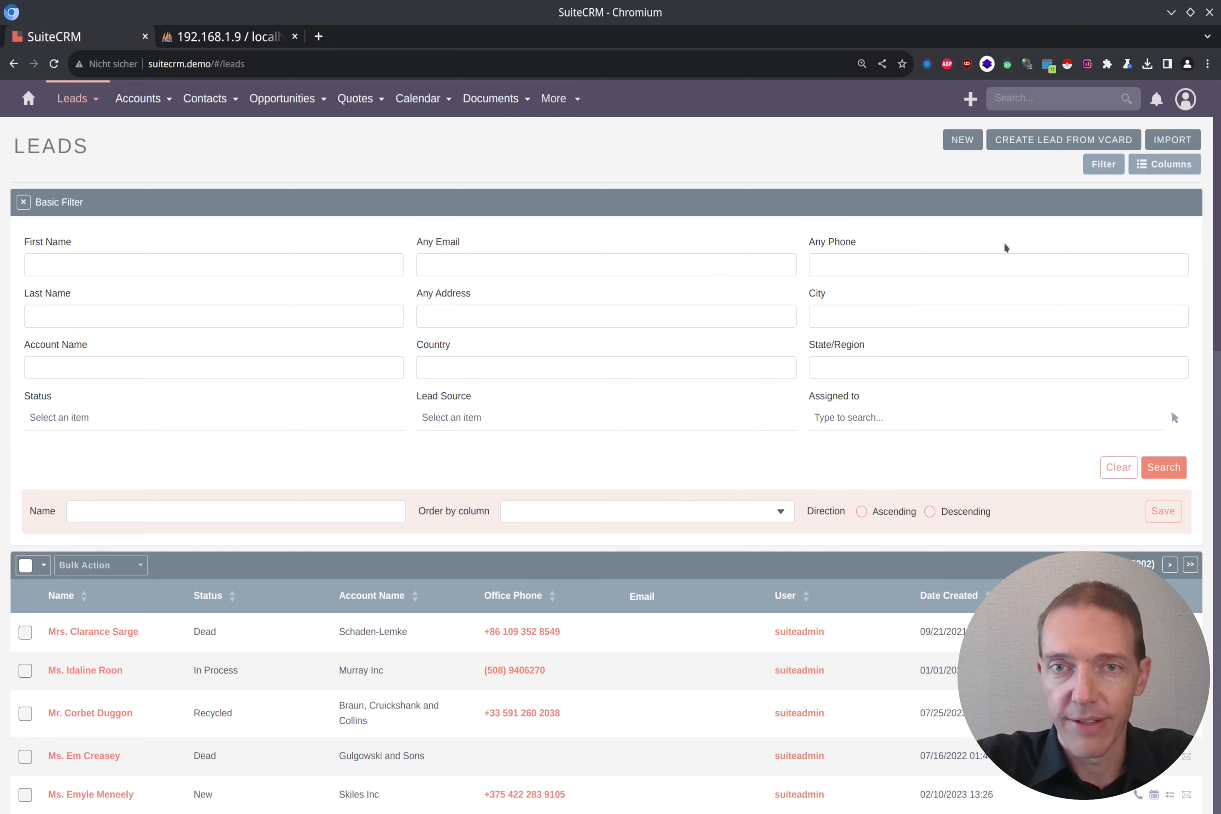
Step: Filter the leads by Country USA, giving 200 results
click(490, 365)
text(USA)
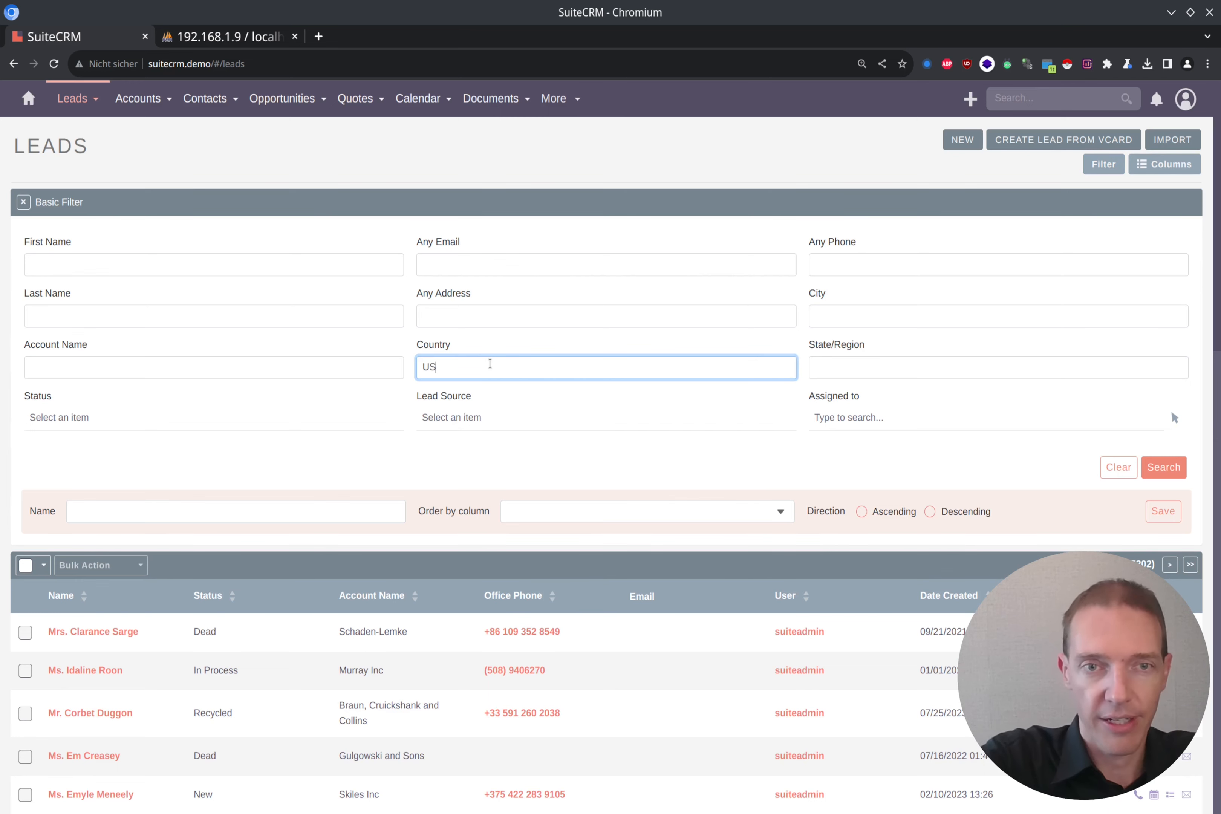
click(1157, 475)
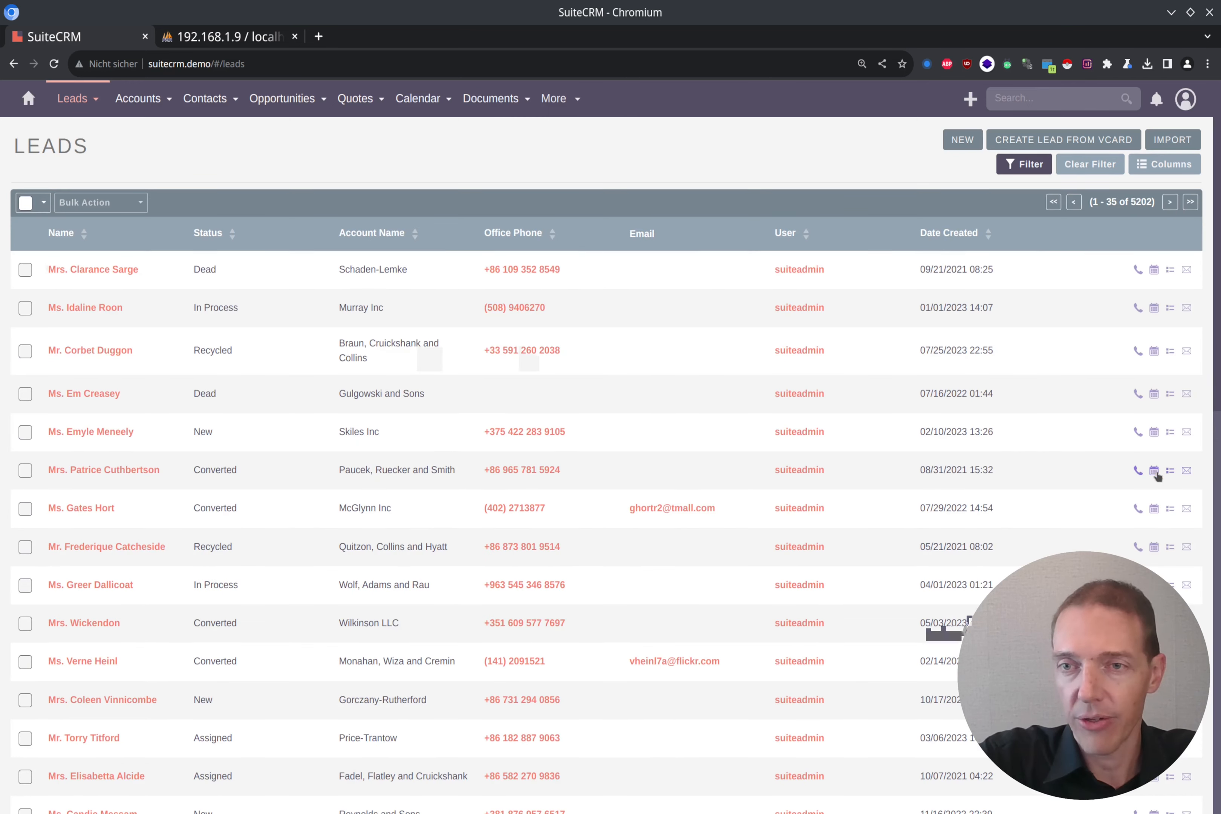
double_click(1144, 201)
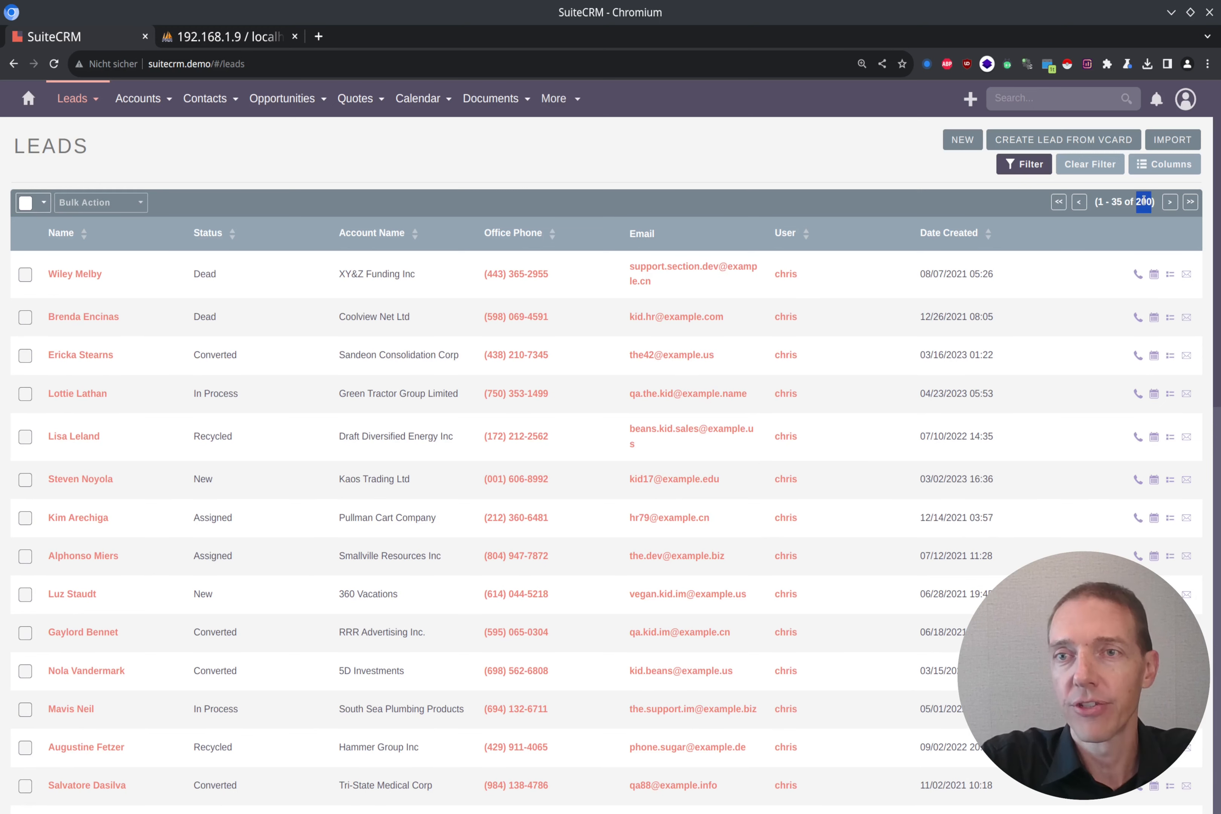
Step: Try filtering by Country 'United States' instead
click(1024, 164)
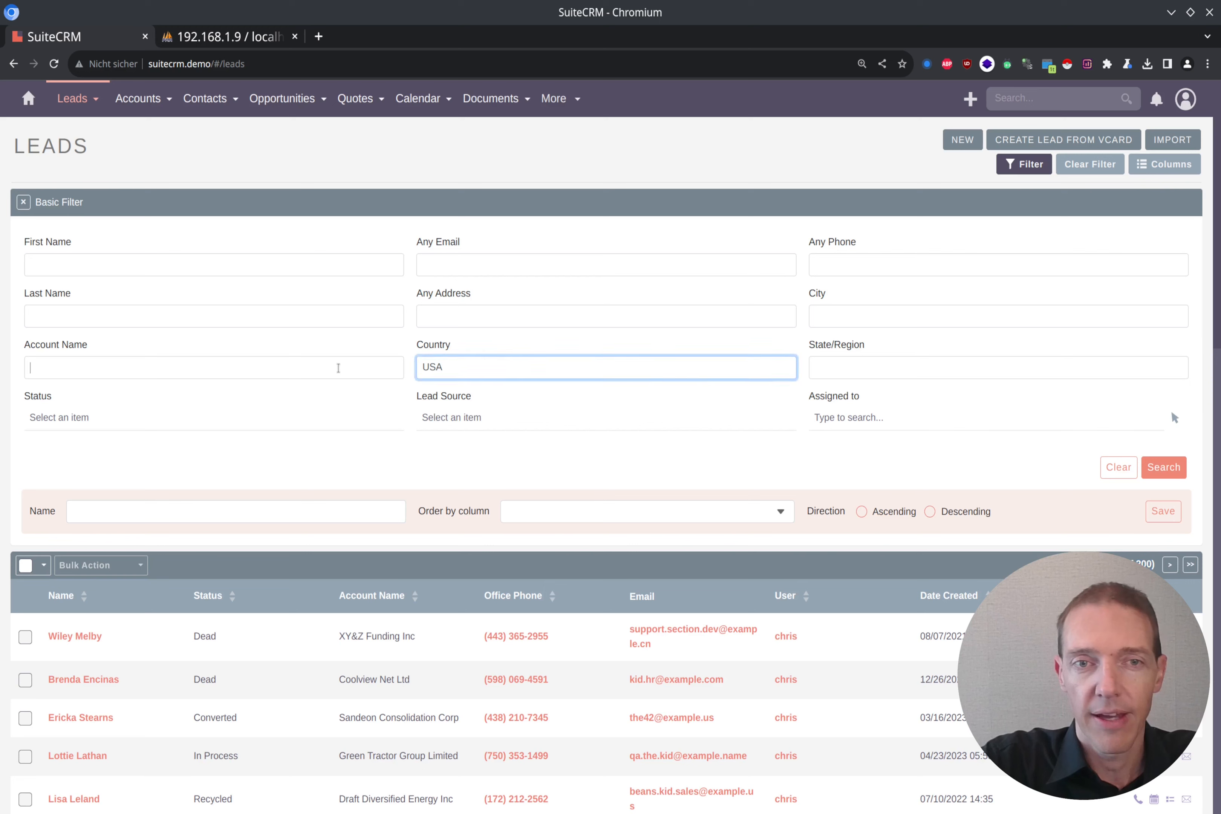
click(338, 368)
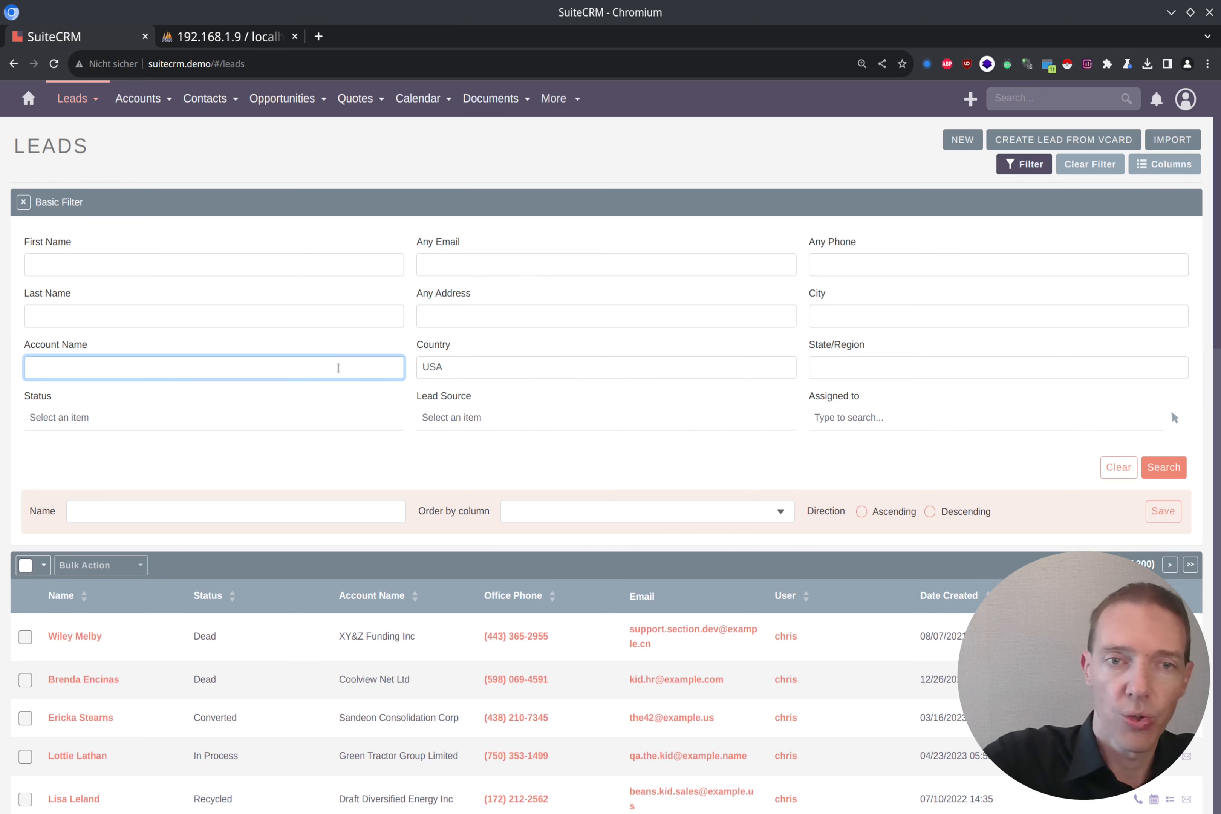
key(Tab)
text(Us)
key(BackSpace)
text(nited States)
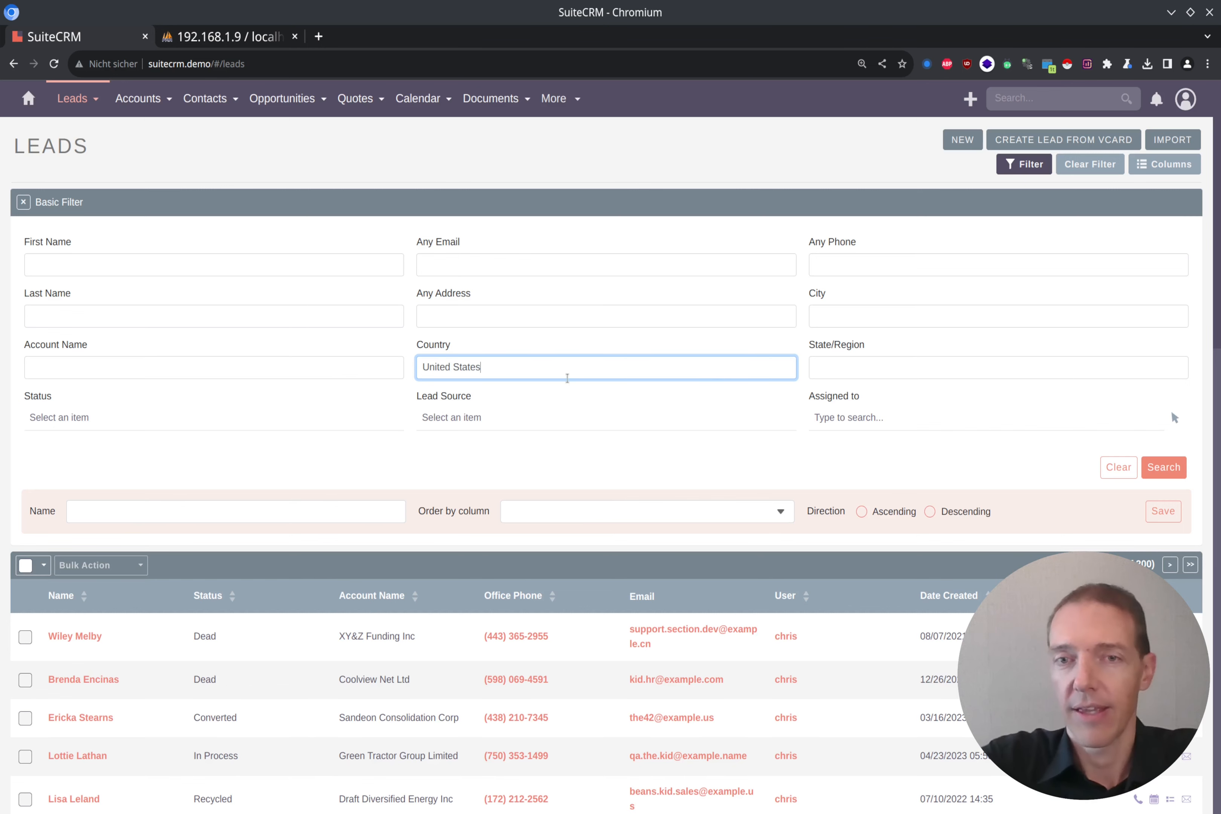
click(1166, 466)
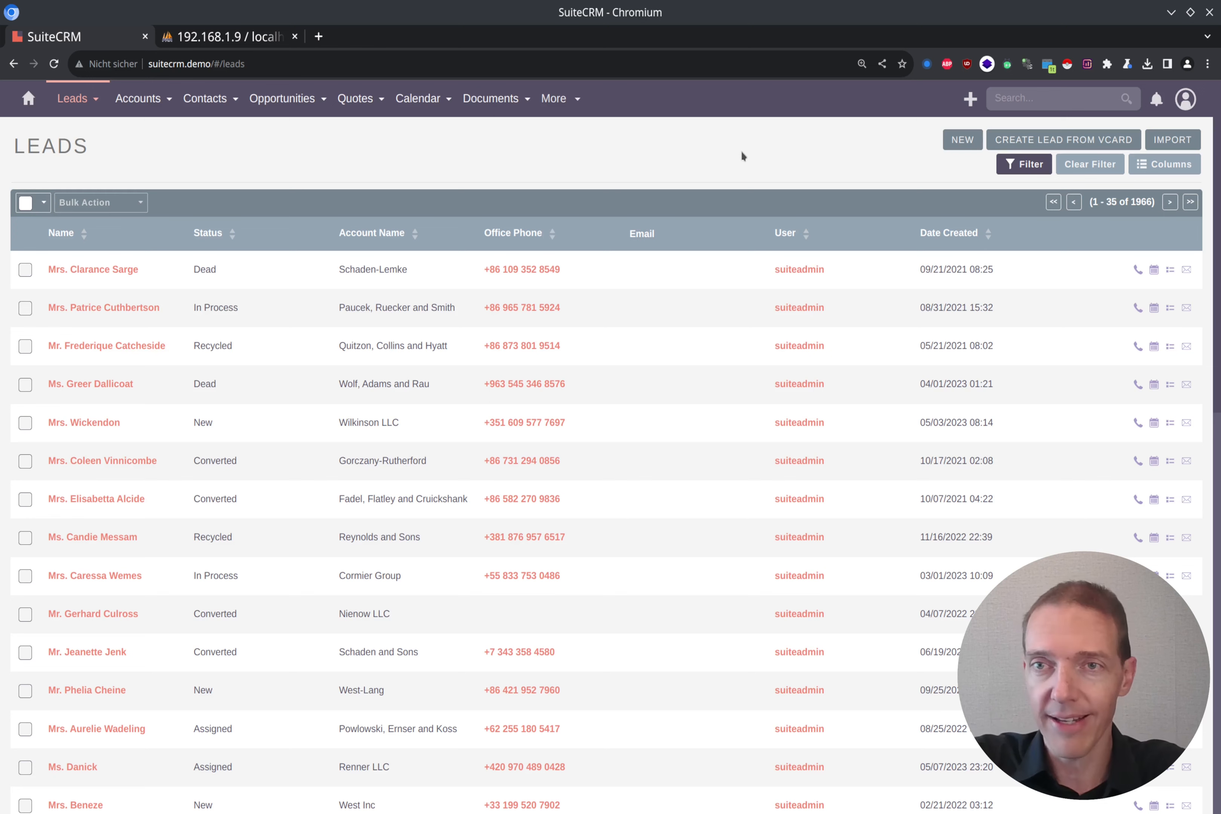
Step: Set the Country filter back to USA and search again
click(1023, 164)
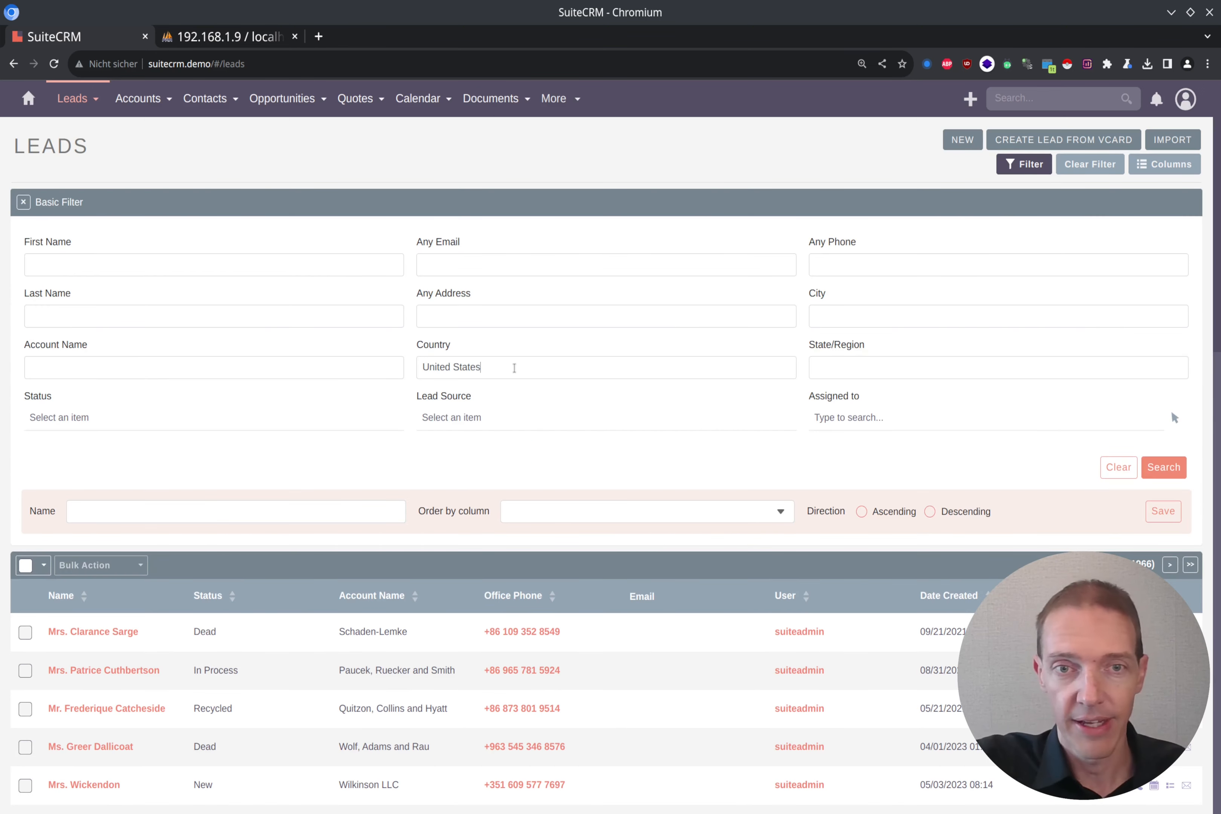
drag(509, 372, 423, 357)
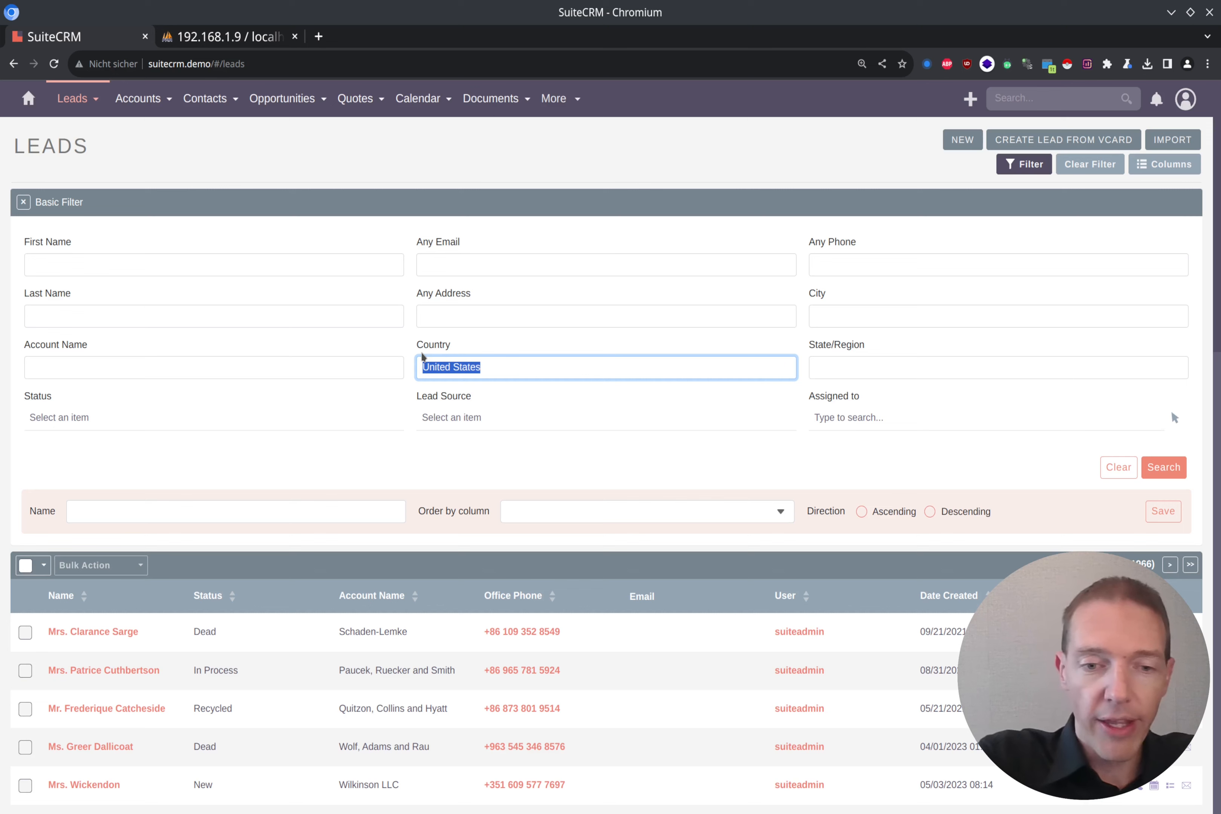
text(USA)
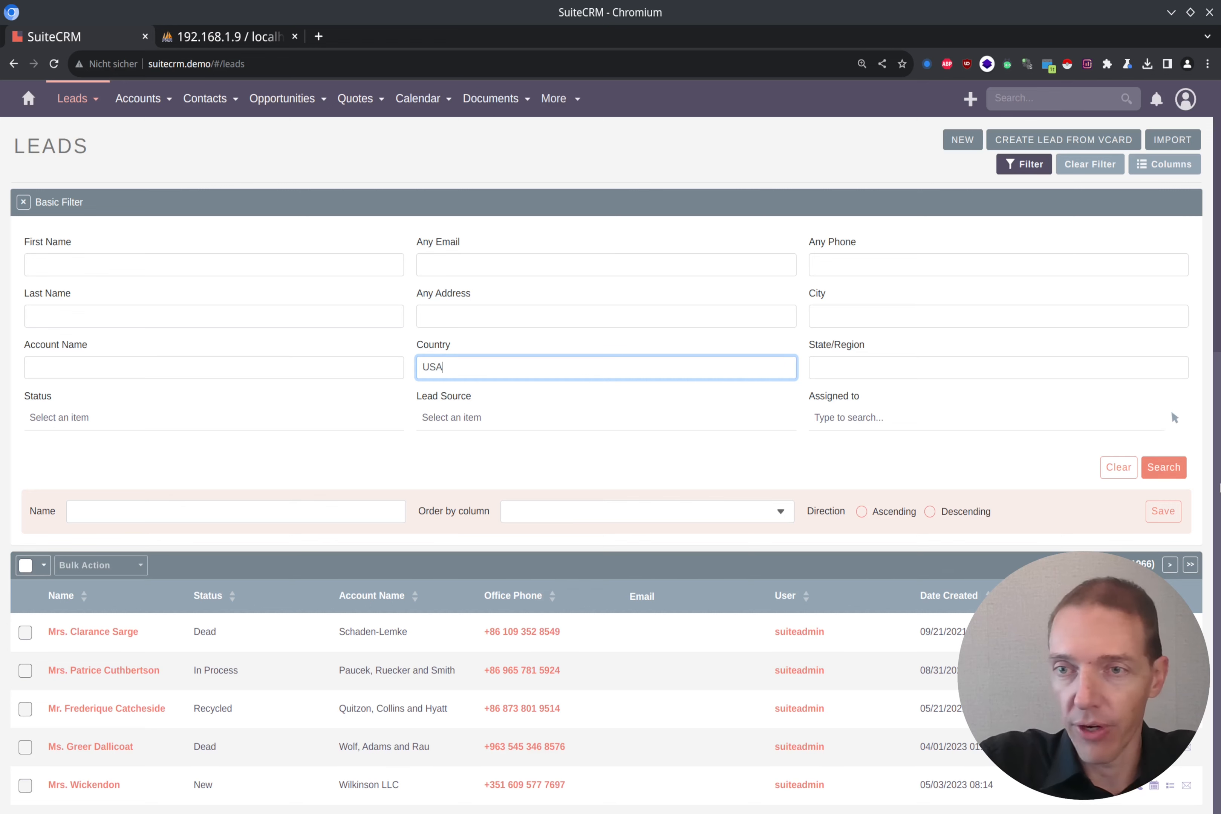
click(1164, 467)
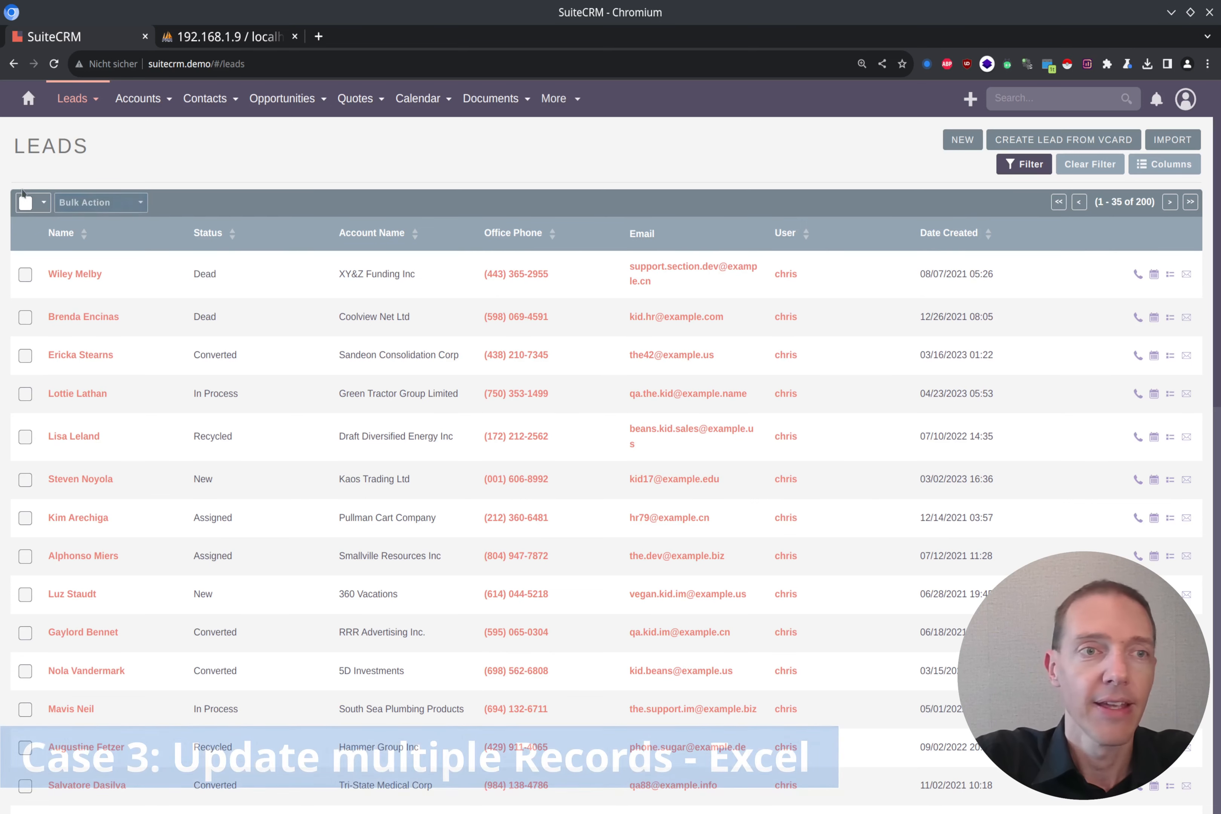
Step: Export all 200 filtered leads to Leads.csv and switch to the file manager
click(24, 204)
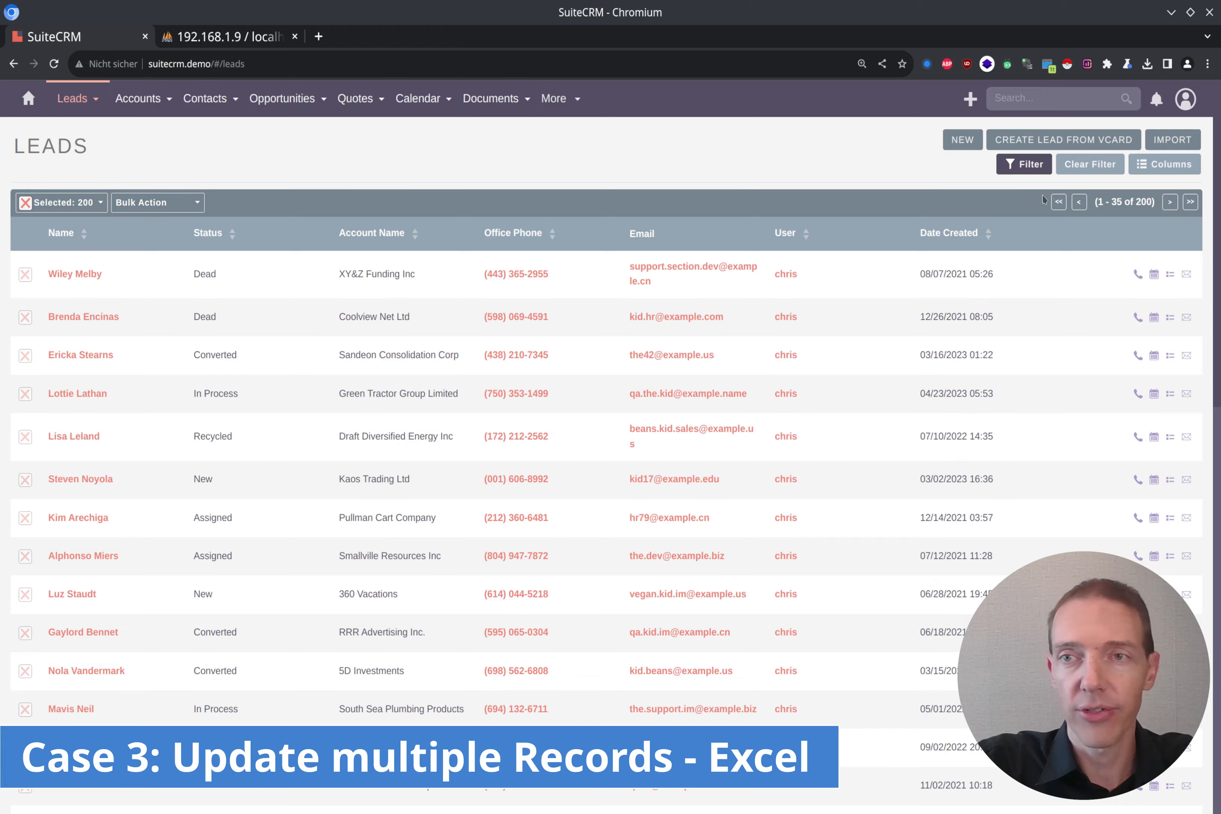
scroll(726, 318, down, 15)
scroll(717, 323, up, 15)
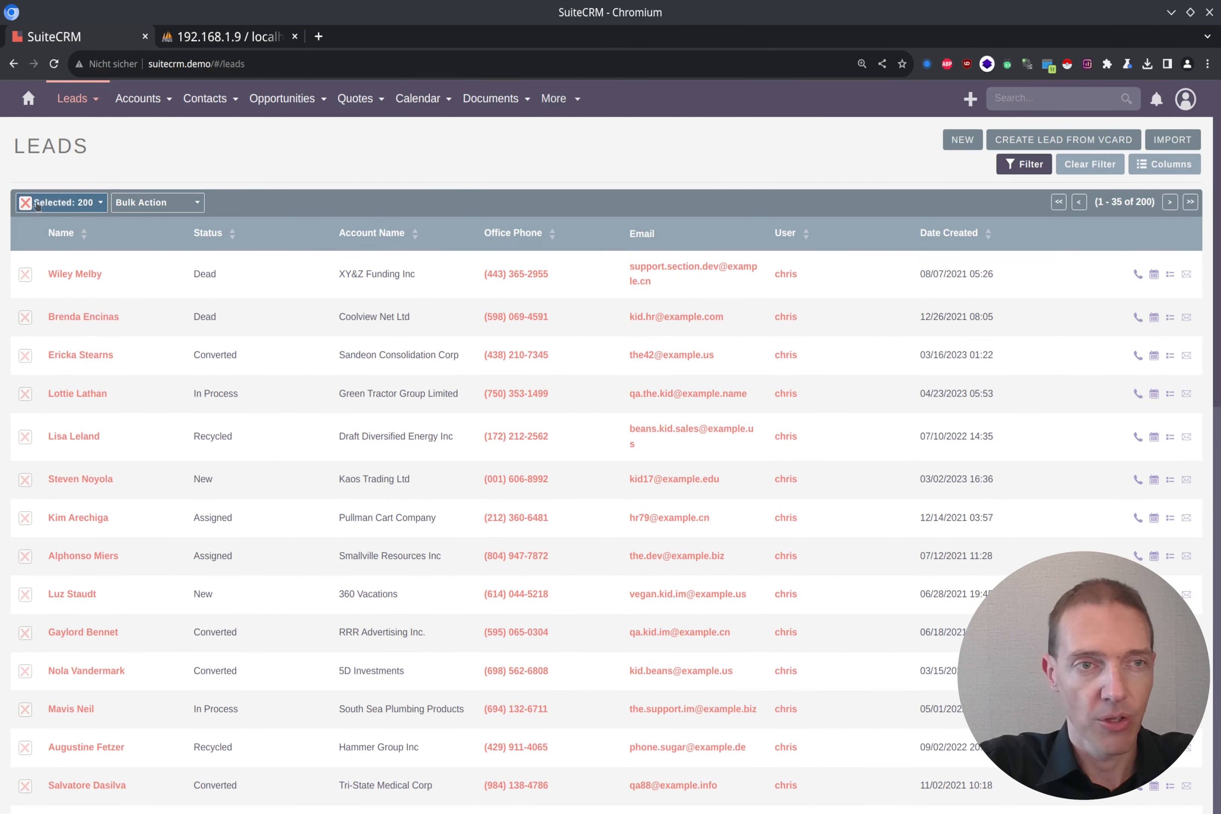
click(198, 204)
click(132, 246)
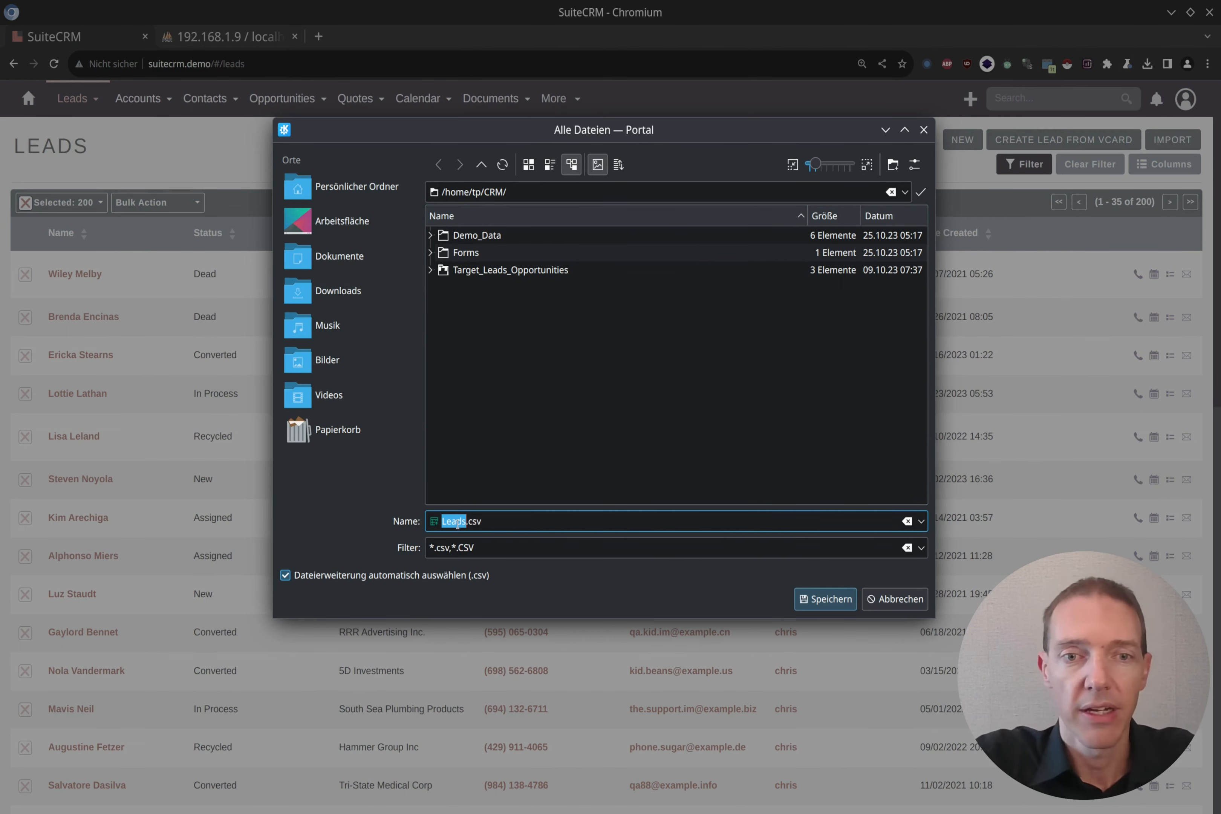
click(829, 601)
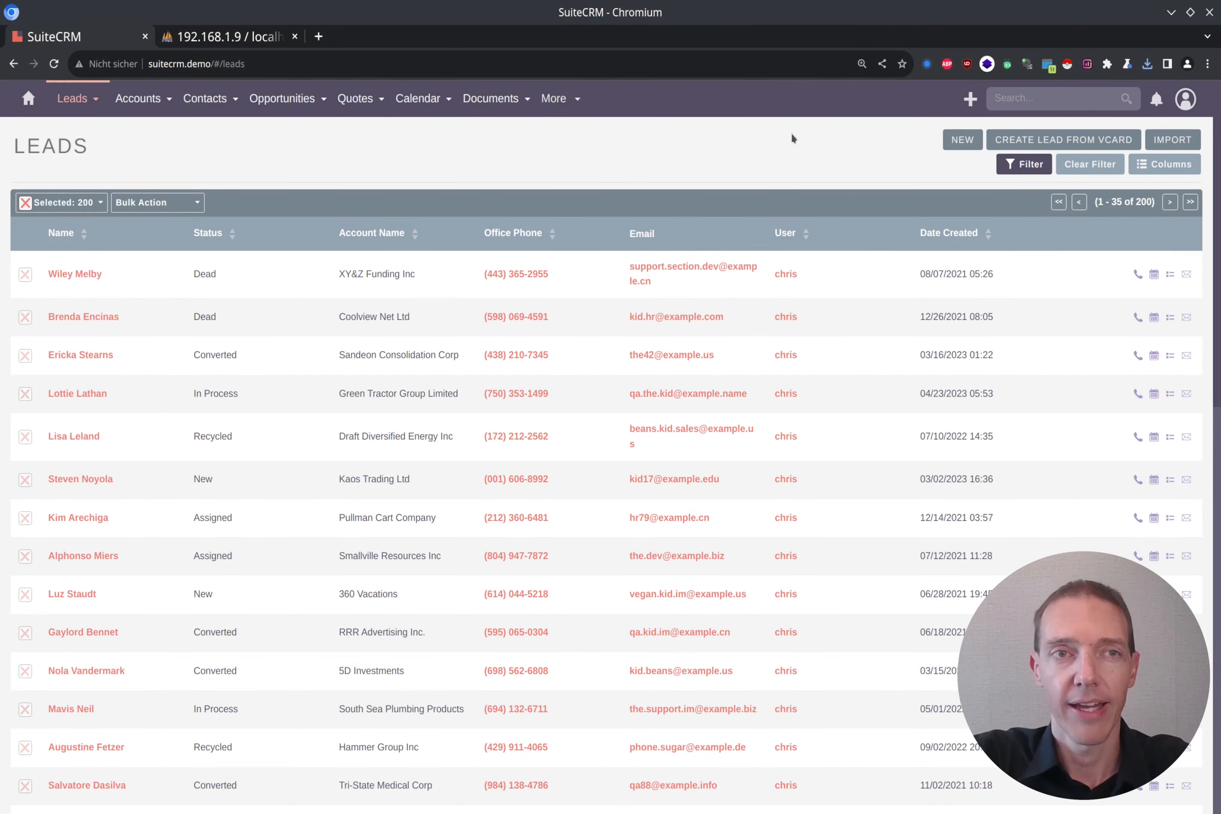
key(alt+Tab)
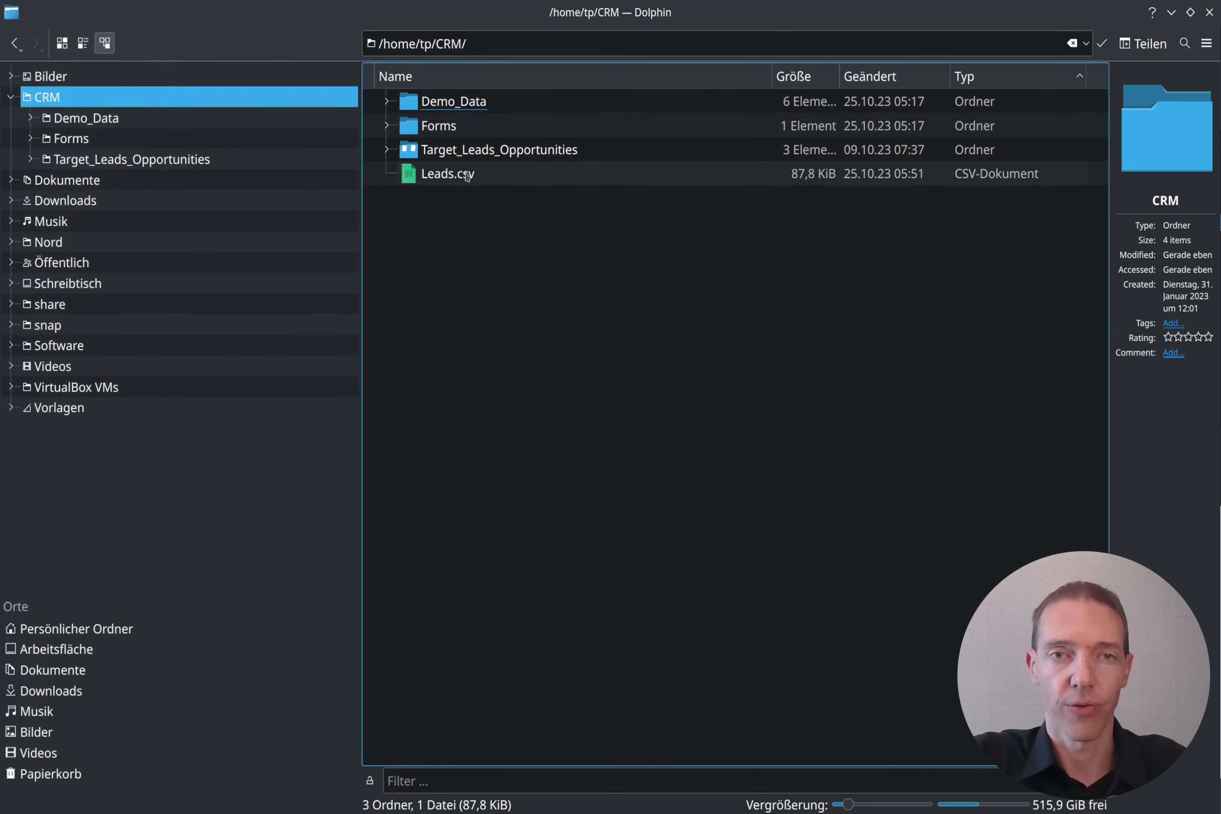
Step: Select Leads.csv in Dolphin's CRM folder to open it
click(458, 173)
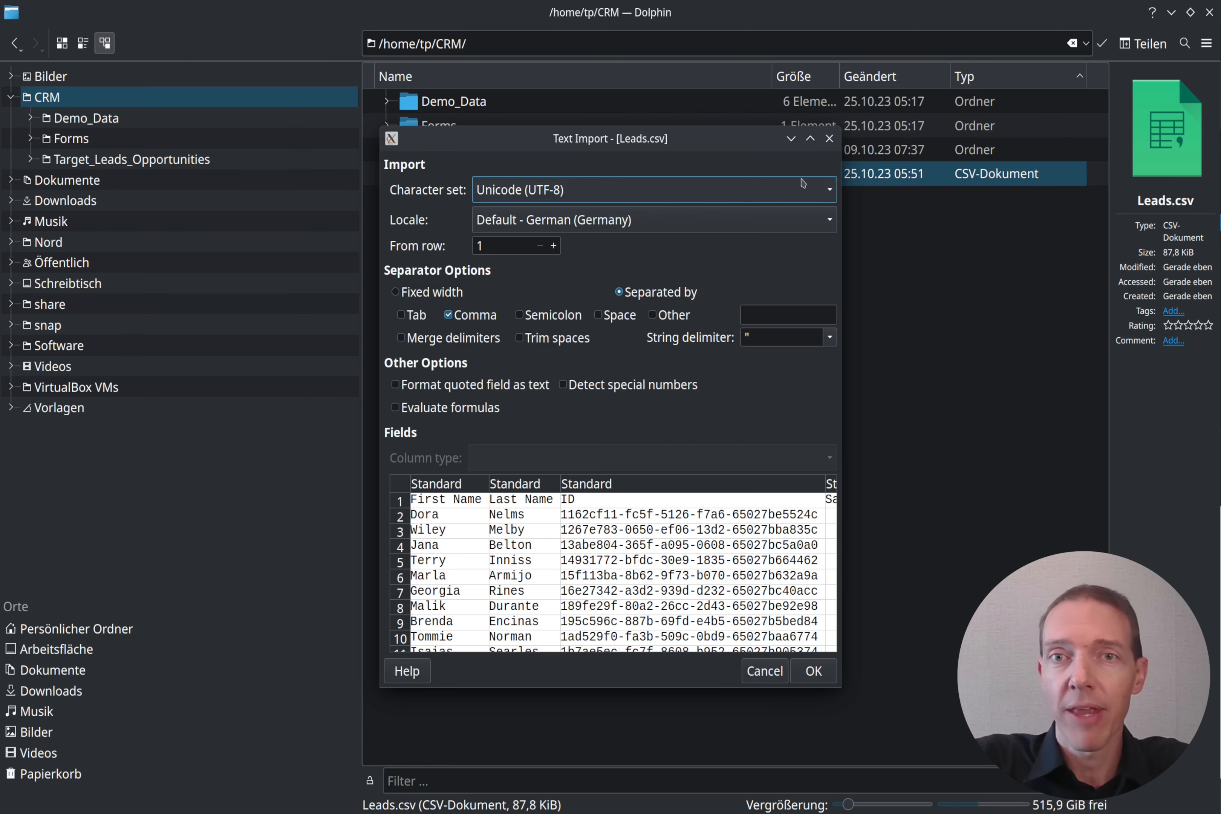
Step: Import Leads.csv with the Primary Address Postalcode column set to Text type
click(812, 140)
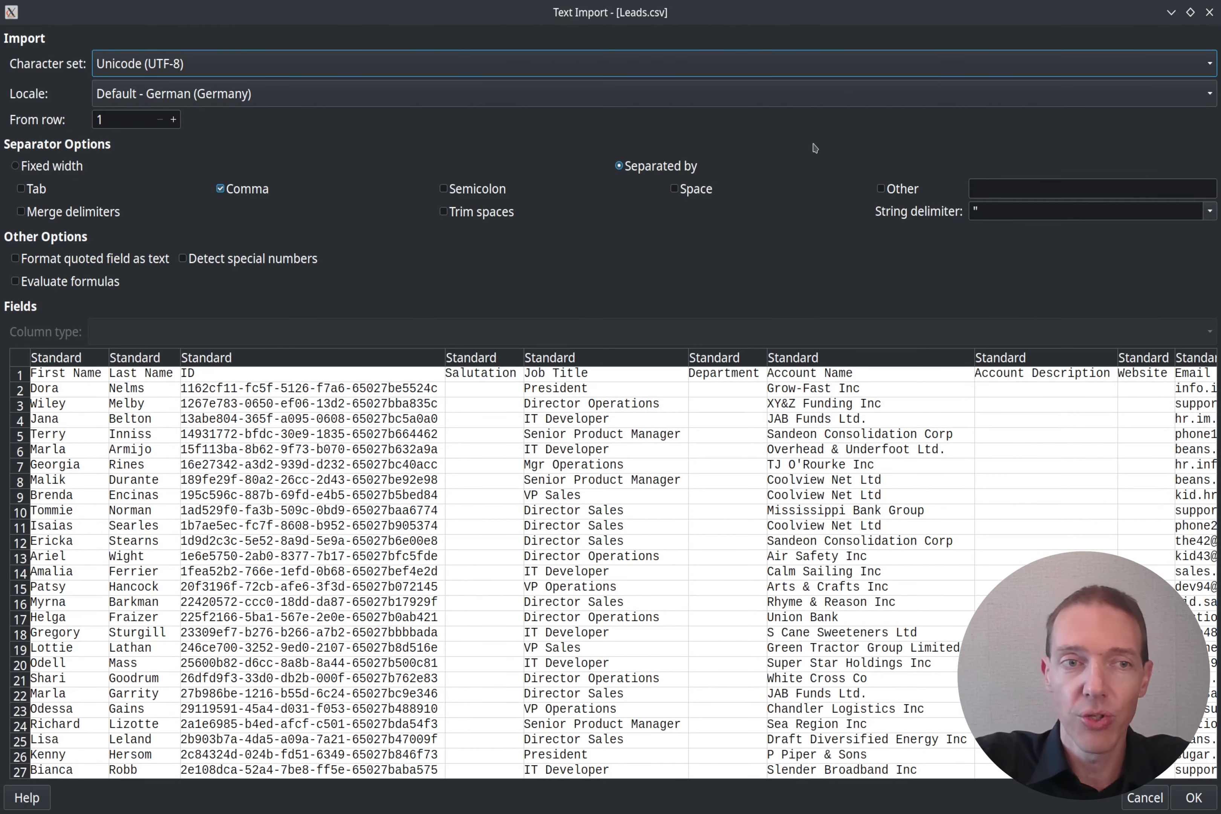
click(677, 480)
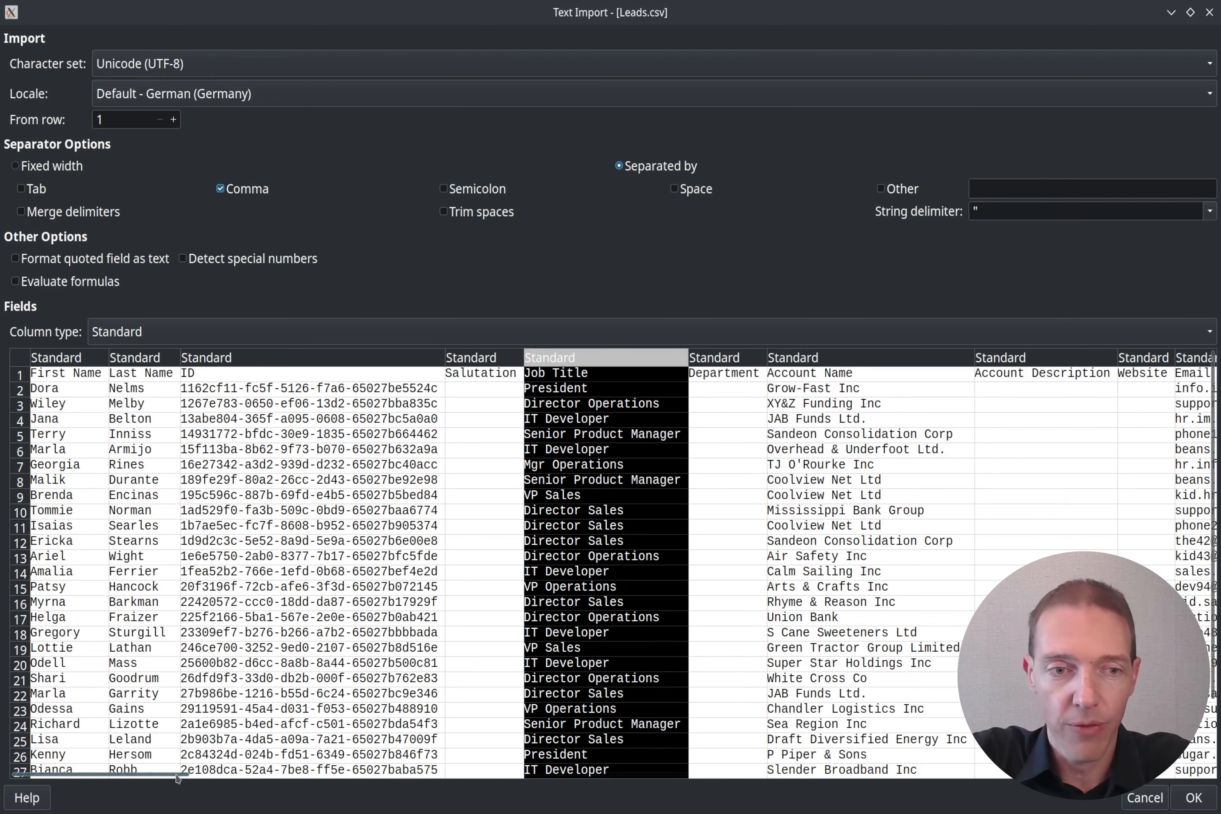
drag(178, 779, 472, 799)
click(603, 363)
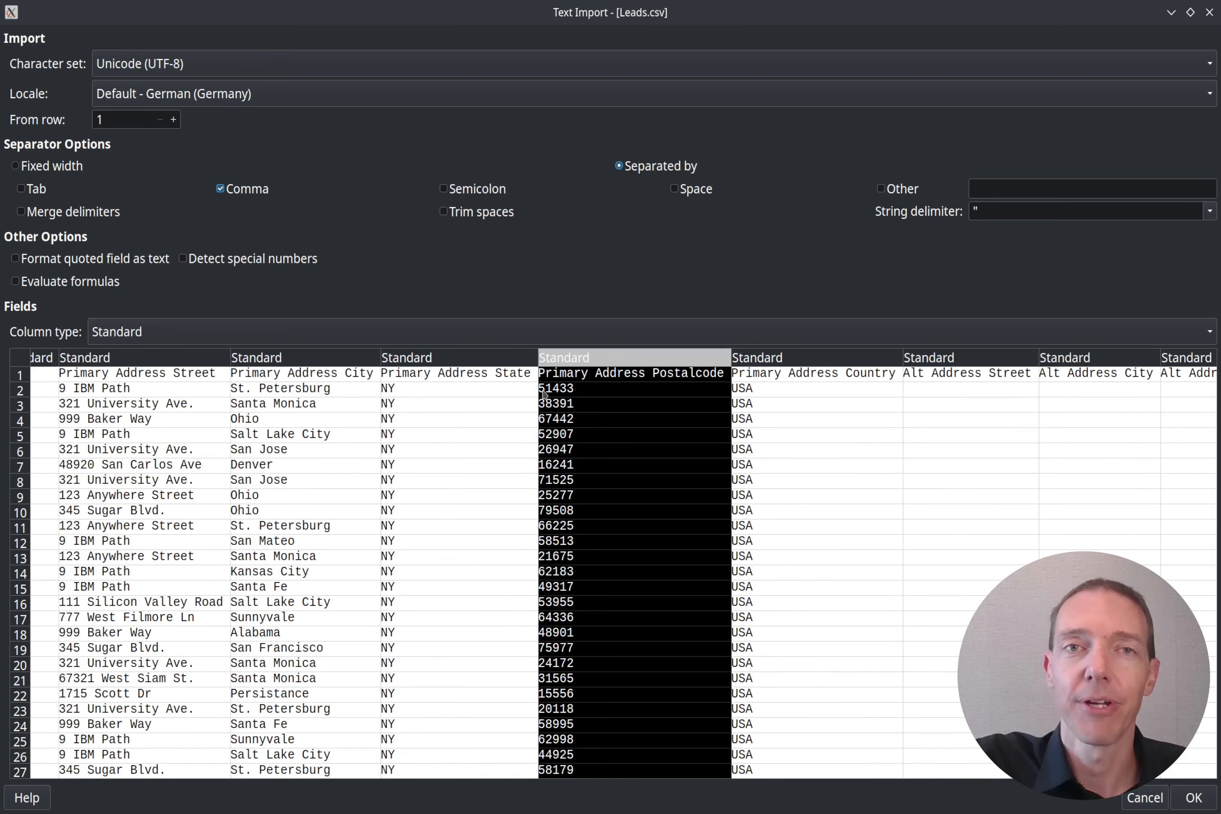
click(116, 332)
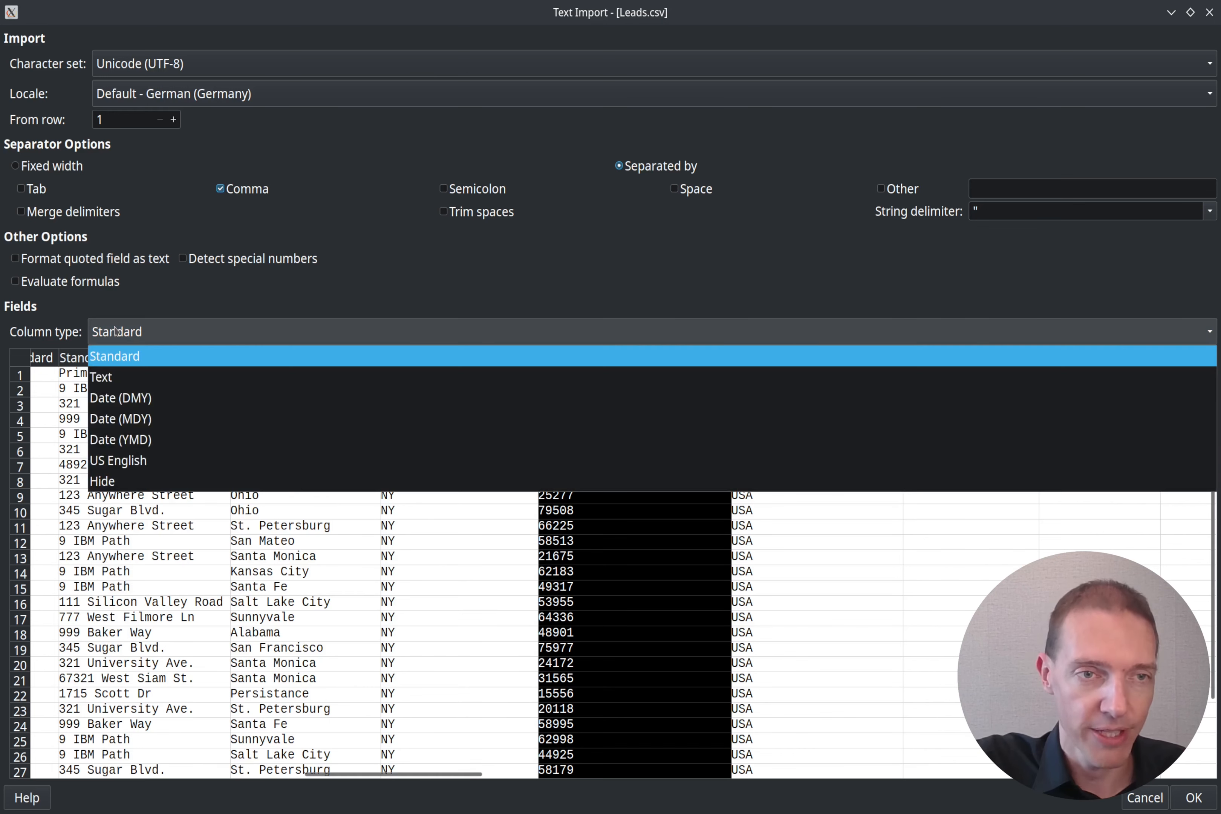
click(121, 382)
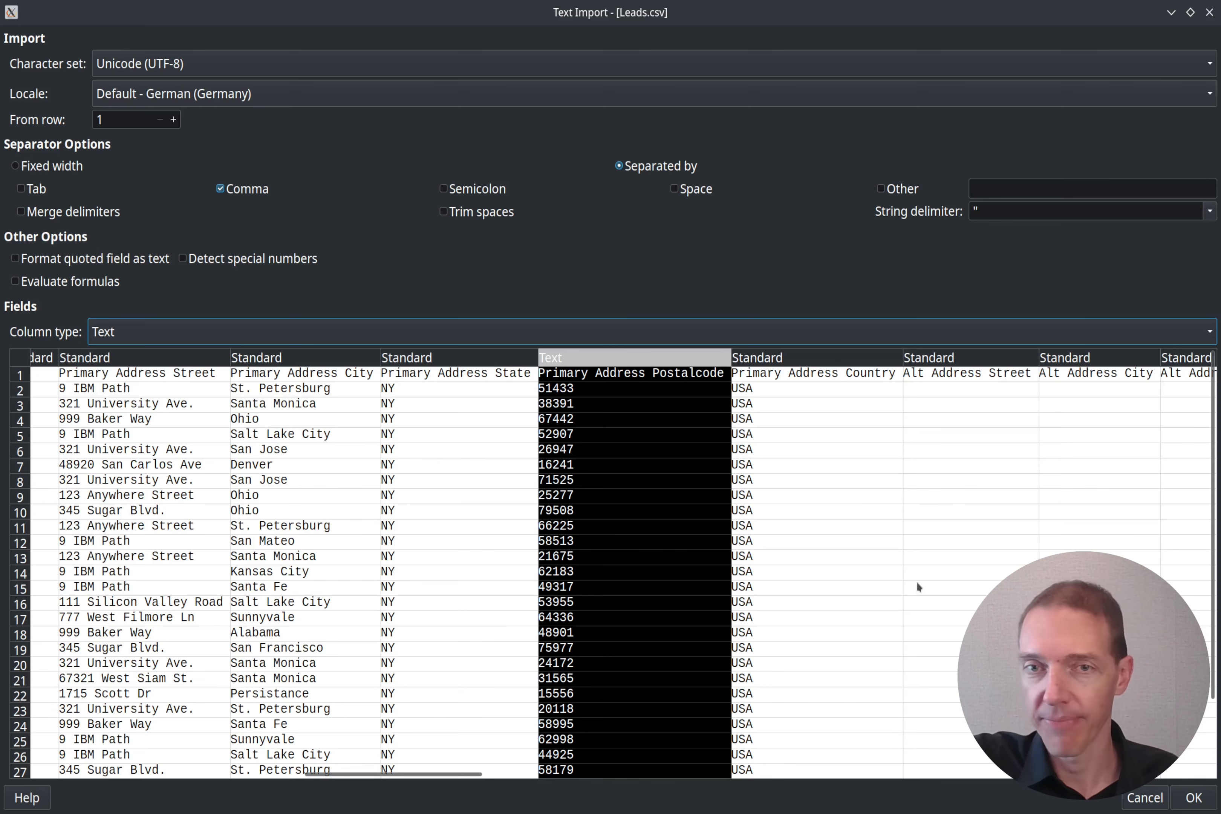
click(816, 361)
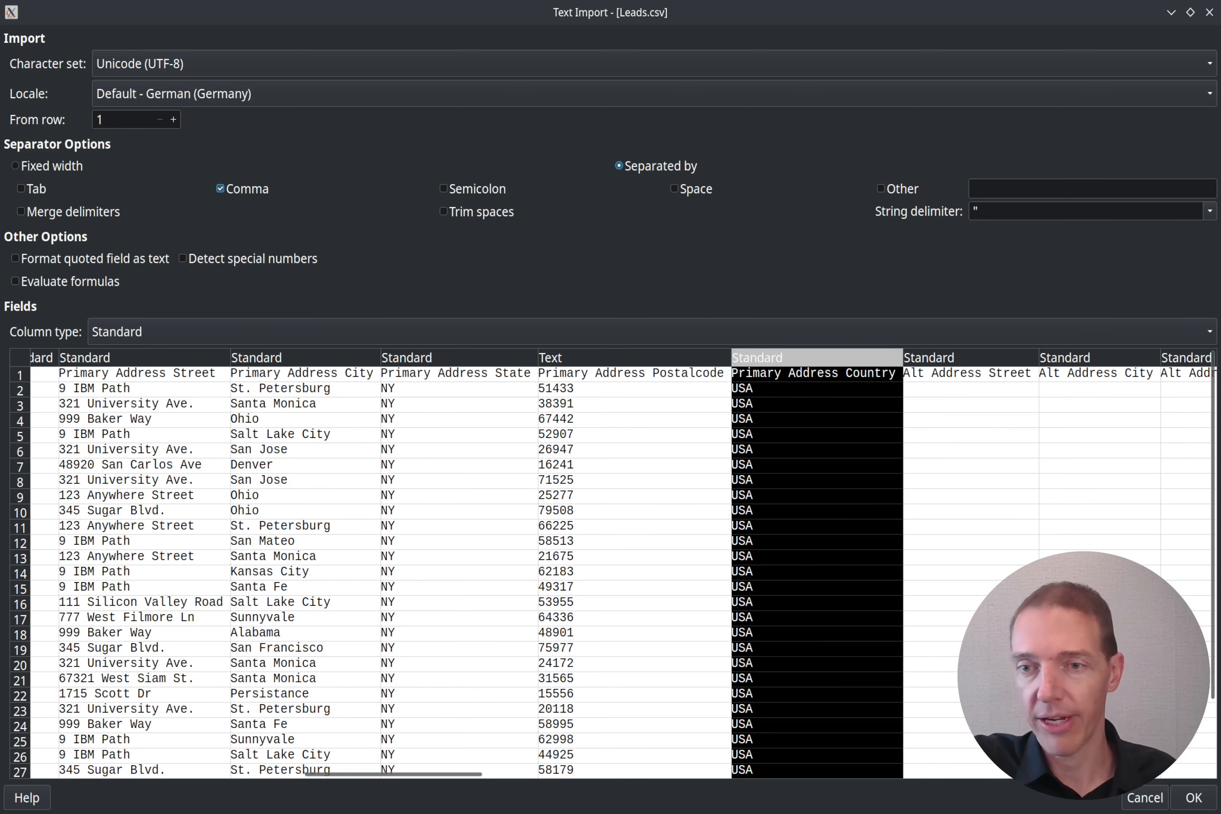
click(1189, 797)
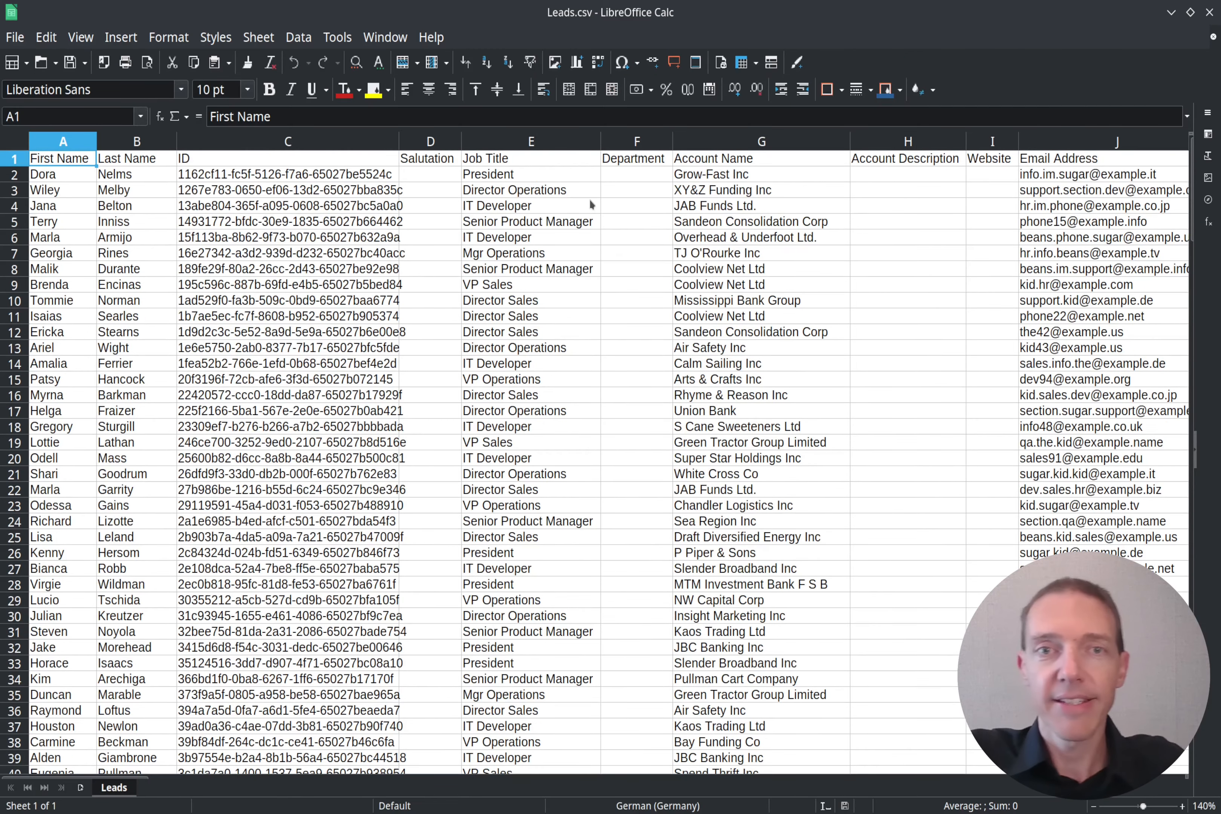
click(611, 179)
key(Right)
key(Right)
key(Right)
key(Right)
key(Right)
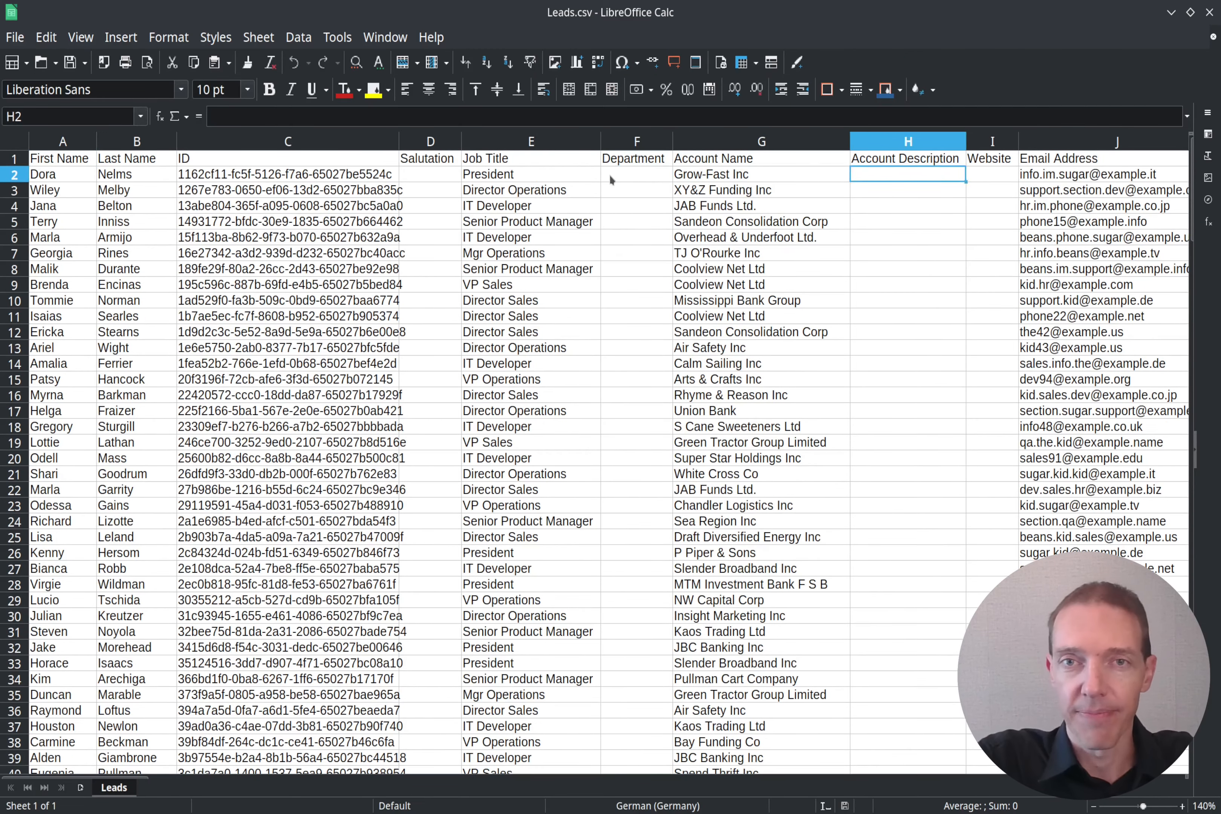
key(Right)
key(Right)
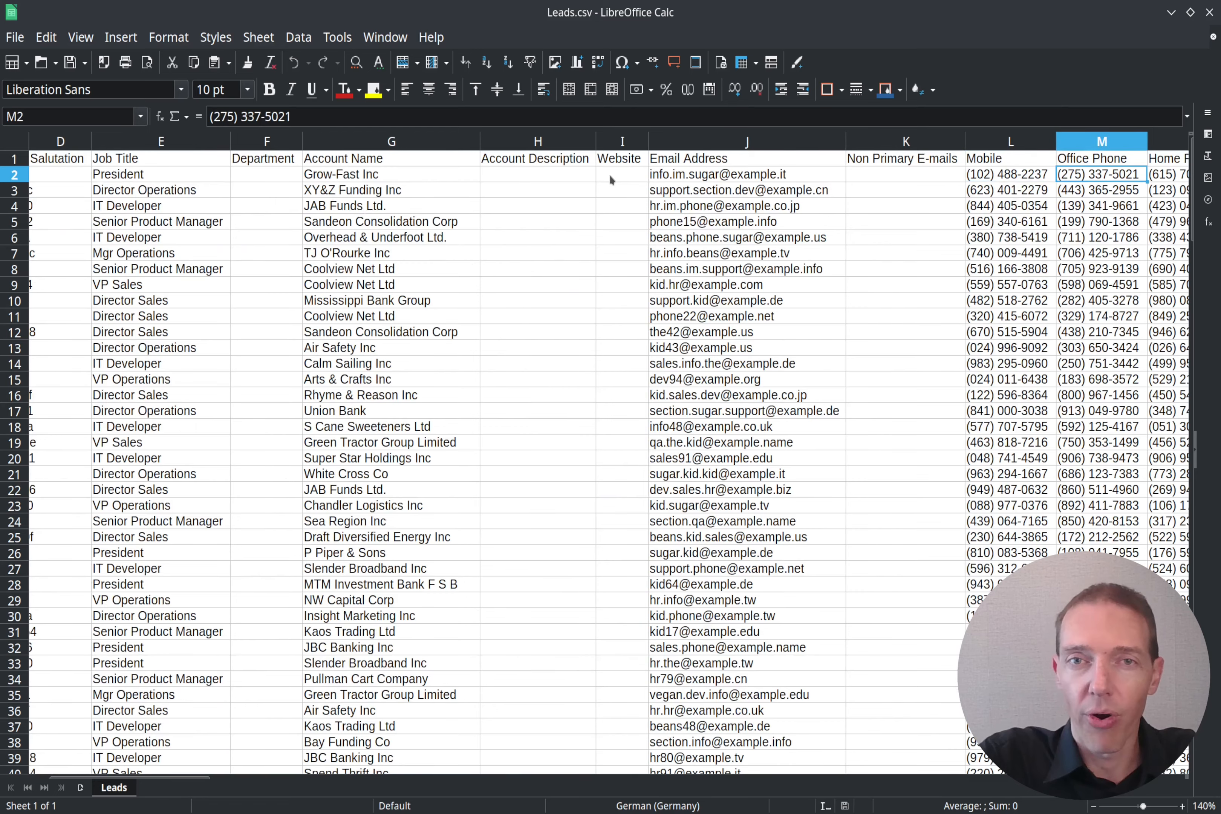
key(Right)
key(Right)
key(Right)
key(Right)
key(Right)
key(Right)
key(Right)
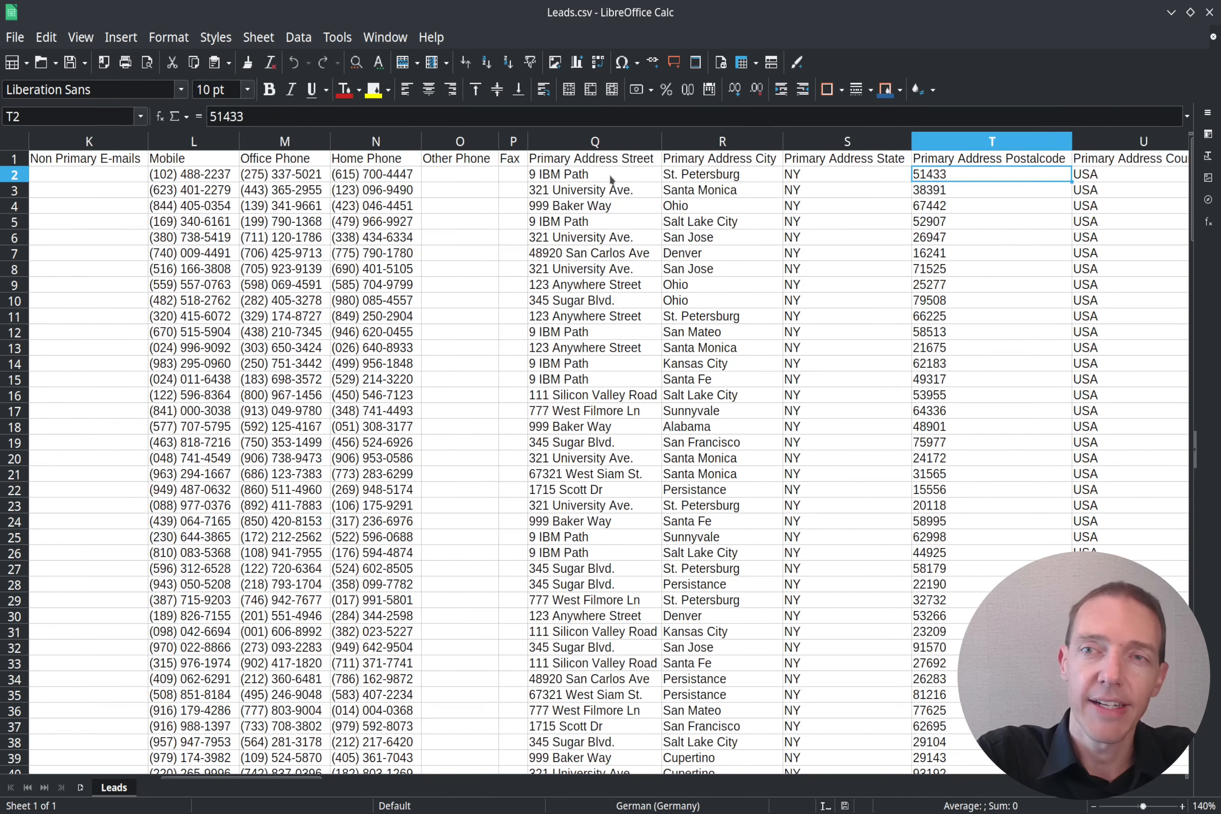
key(Right)
key(shift+Down)
key(shift+Down)
key(shift+Down)
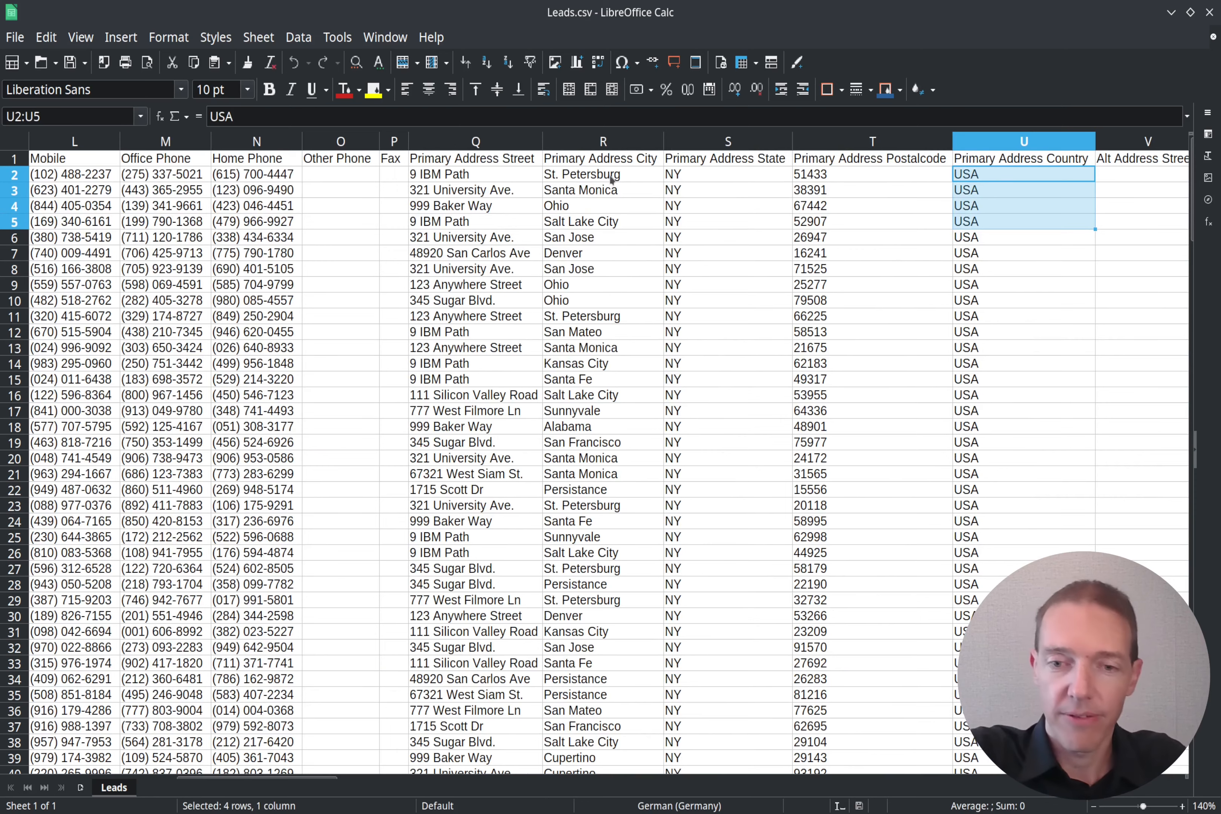
key(Home)
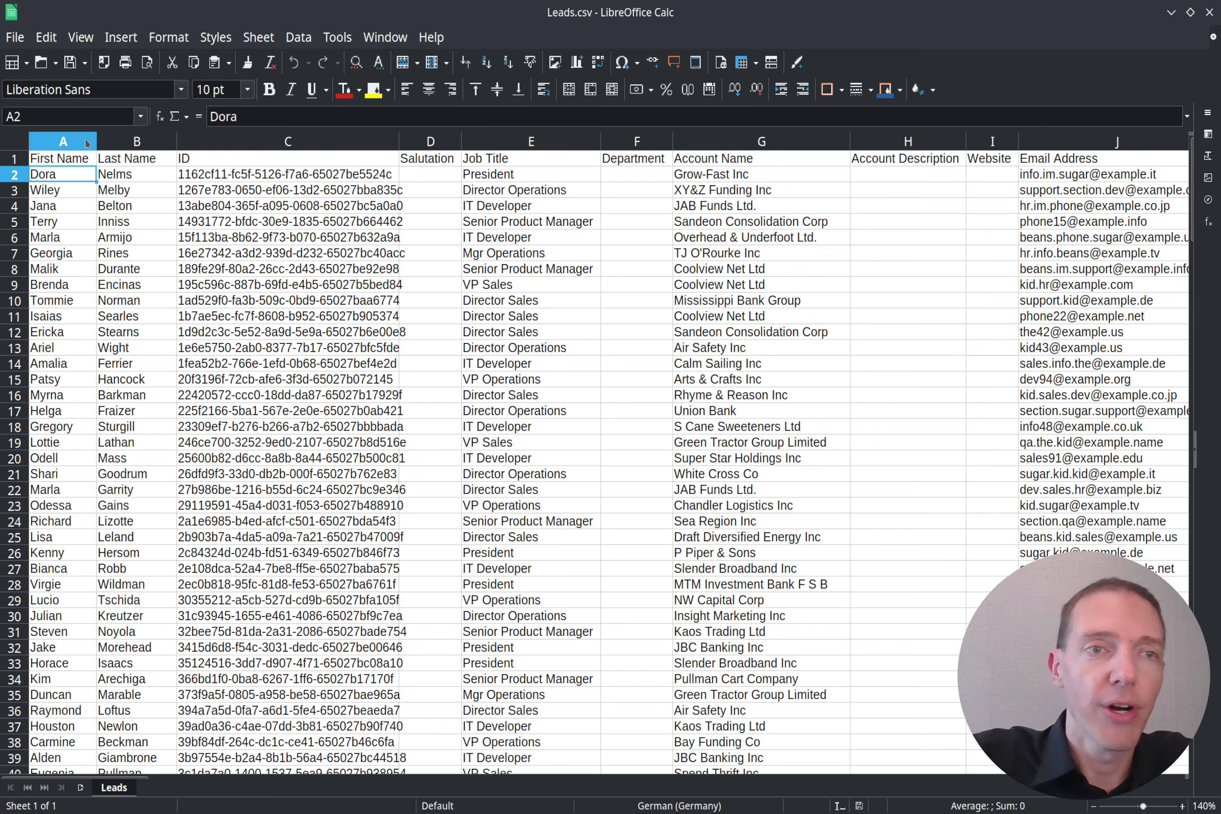
Step: Delete the First Name column
right_click(41, 146)
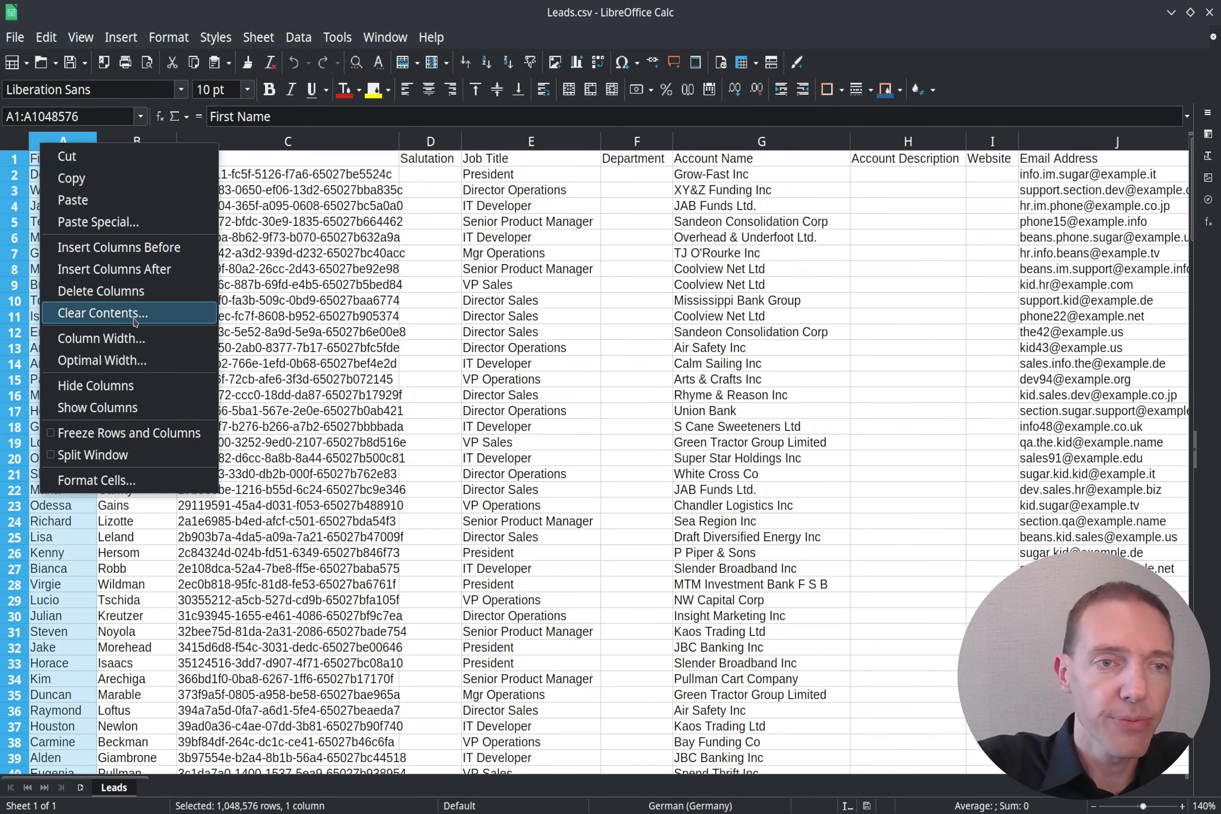
click(141, 292)
click(70, 175)
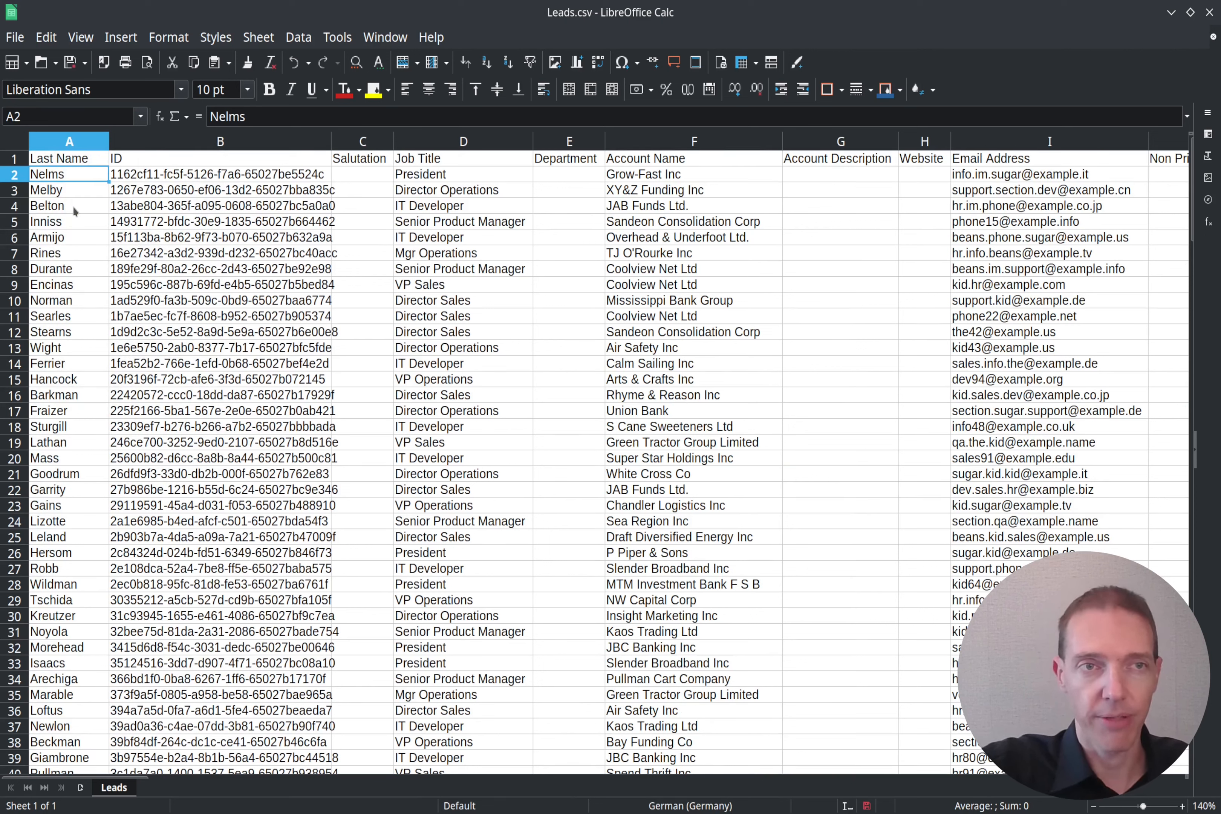
Step: Delete the Salutation through Primary Address Postalcode columns
click(168, 144)
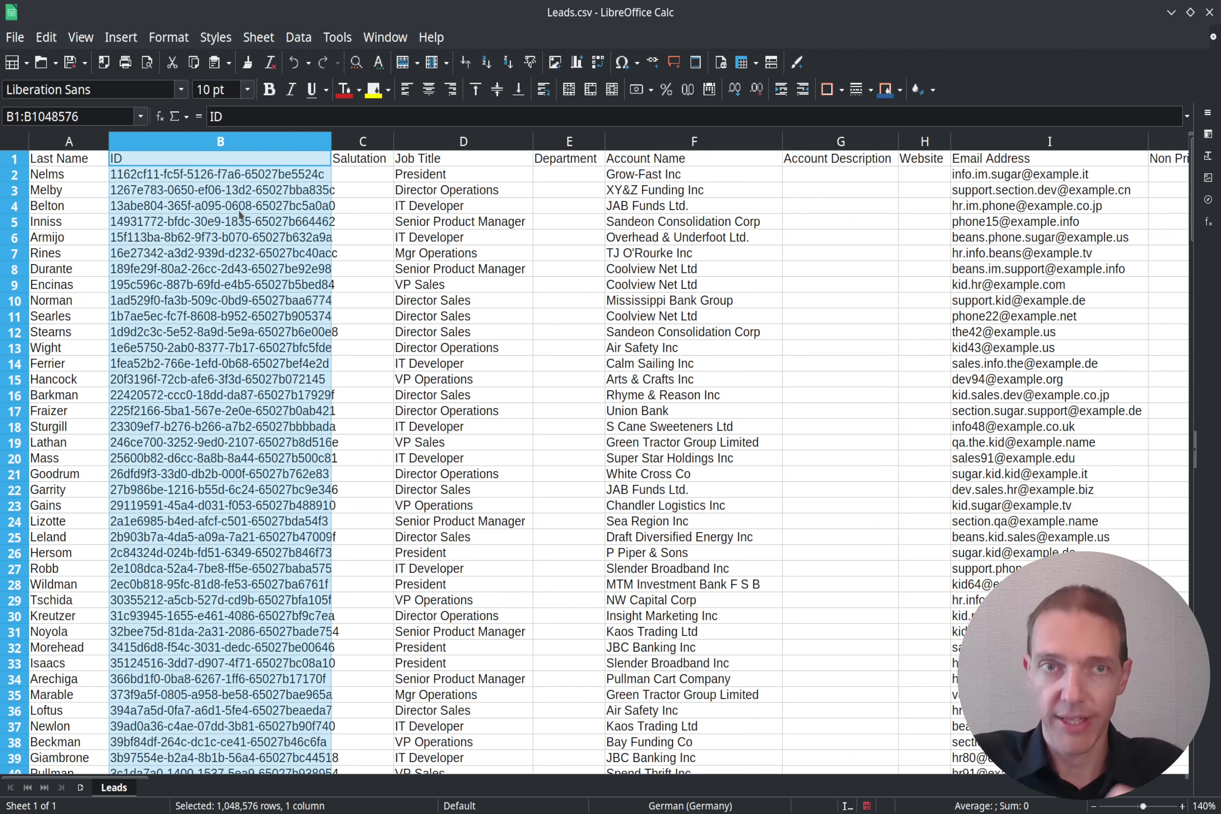
click(361, 147)
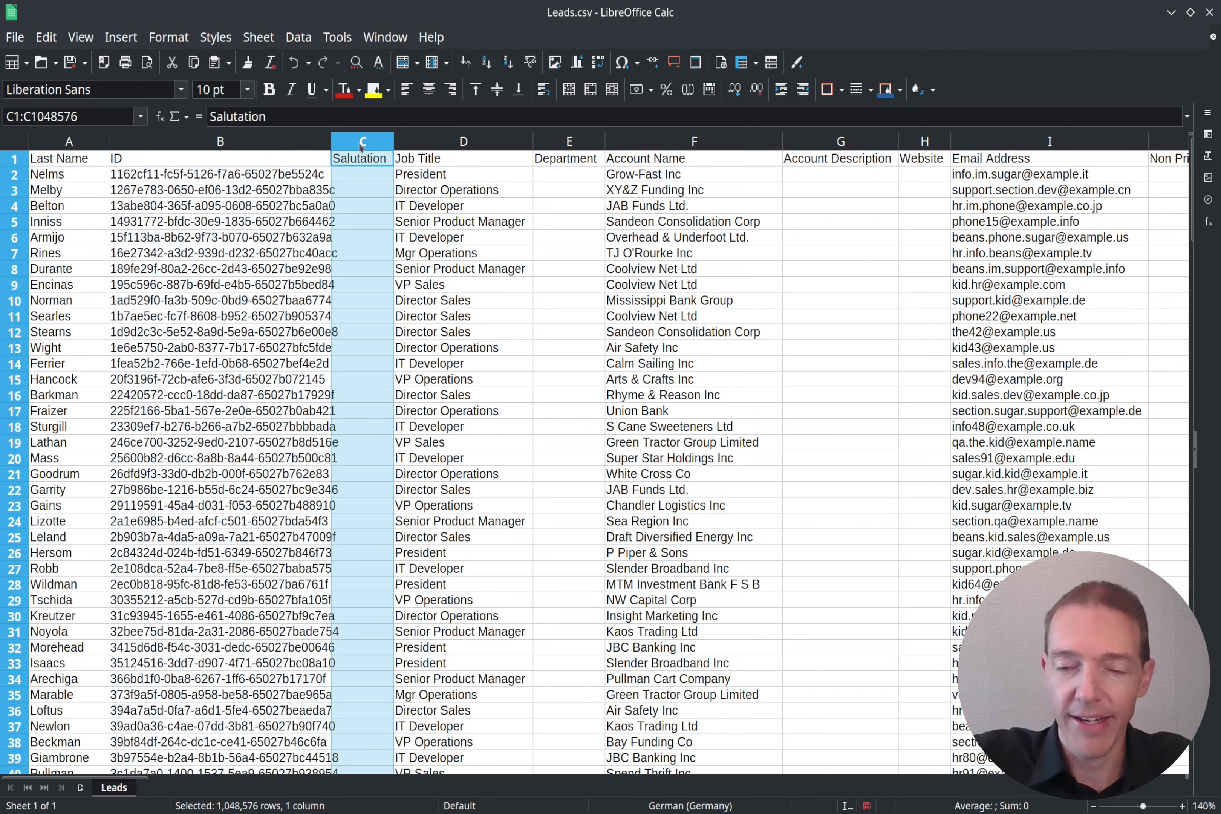
key(shift+Right)
key(shift+Right)
key(shift+Right)
key(shift+Right)
key(shift+Right)
key(shift+Right)
key(shift+Right)
key(shift+Right)
key(shift+Right)
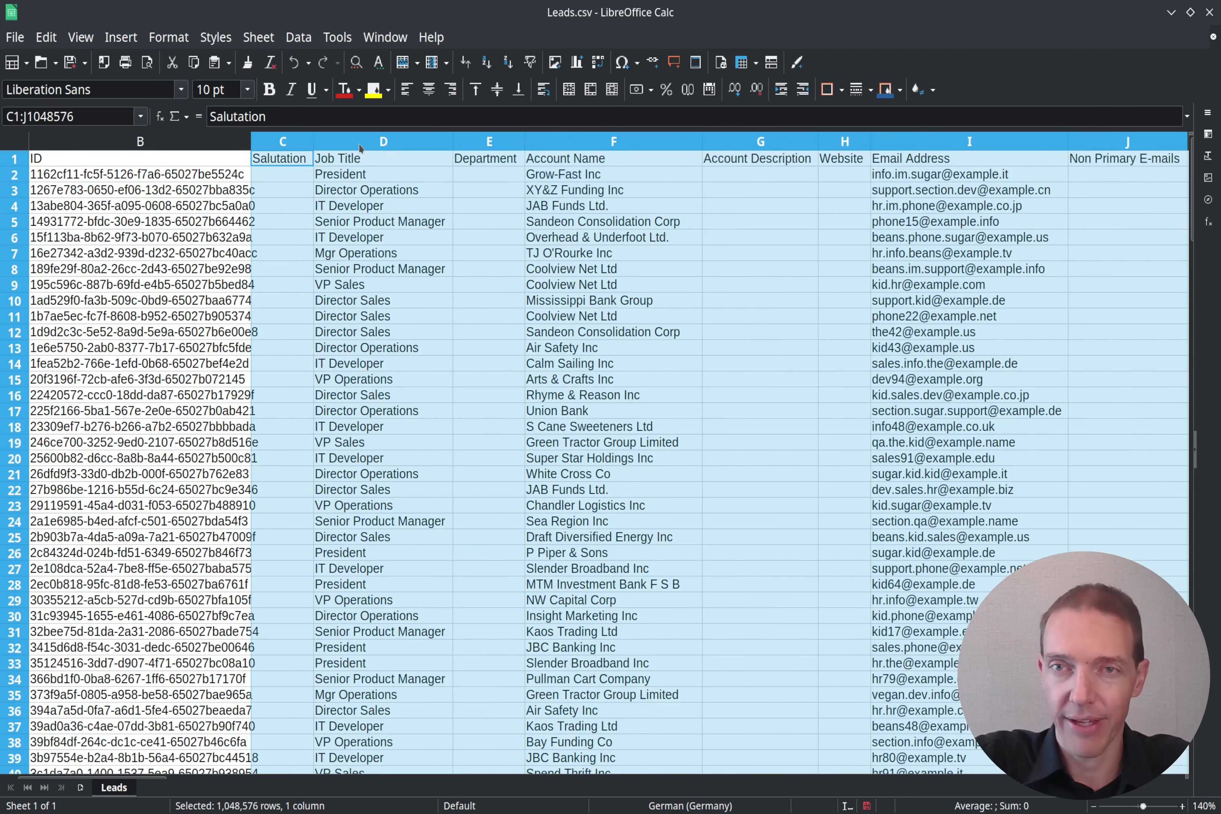
key(shift+Right)
key(shift+Right)
key(shift+Right)
key(shift+Right)
key(shift+Right)
key(shift+Right)
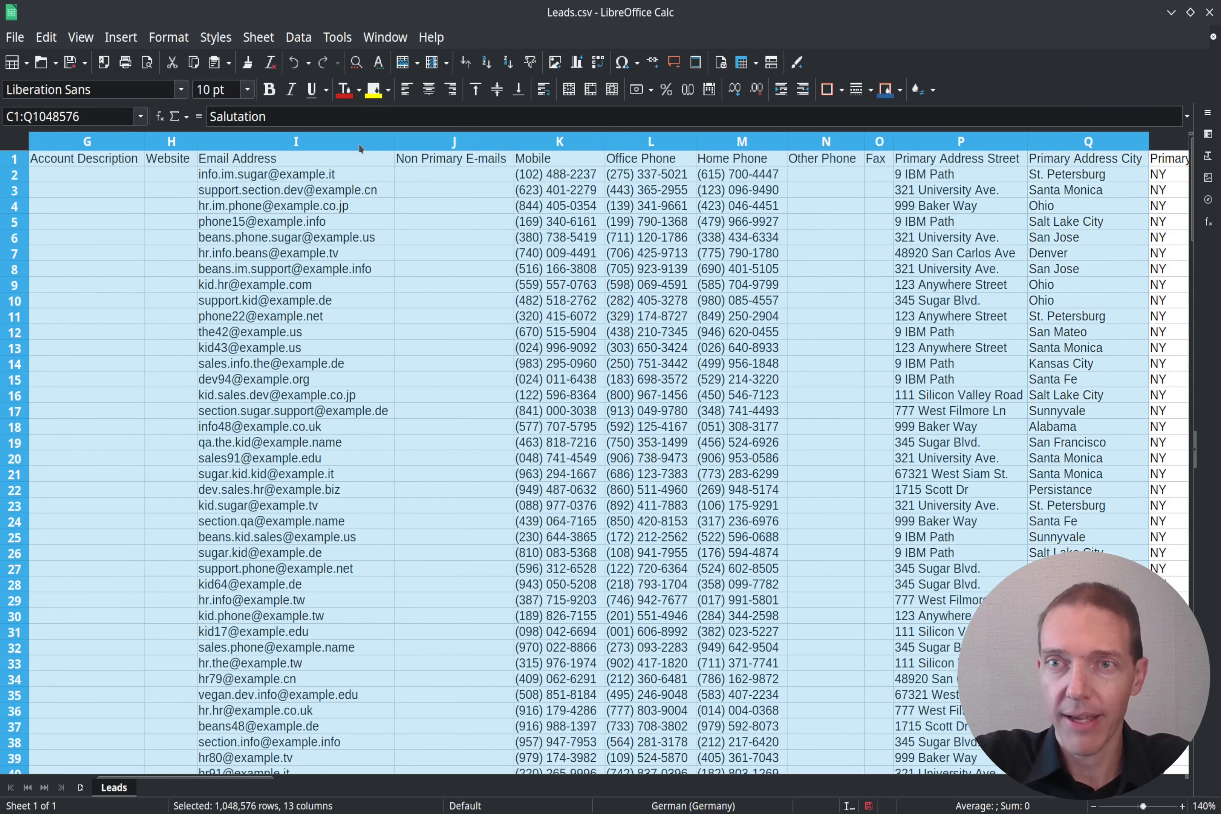
key(shift+Right)
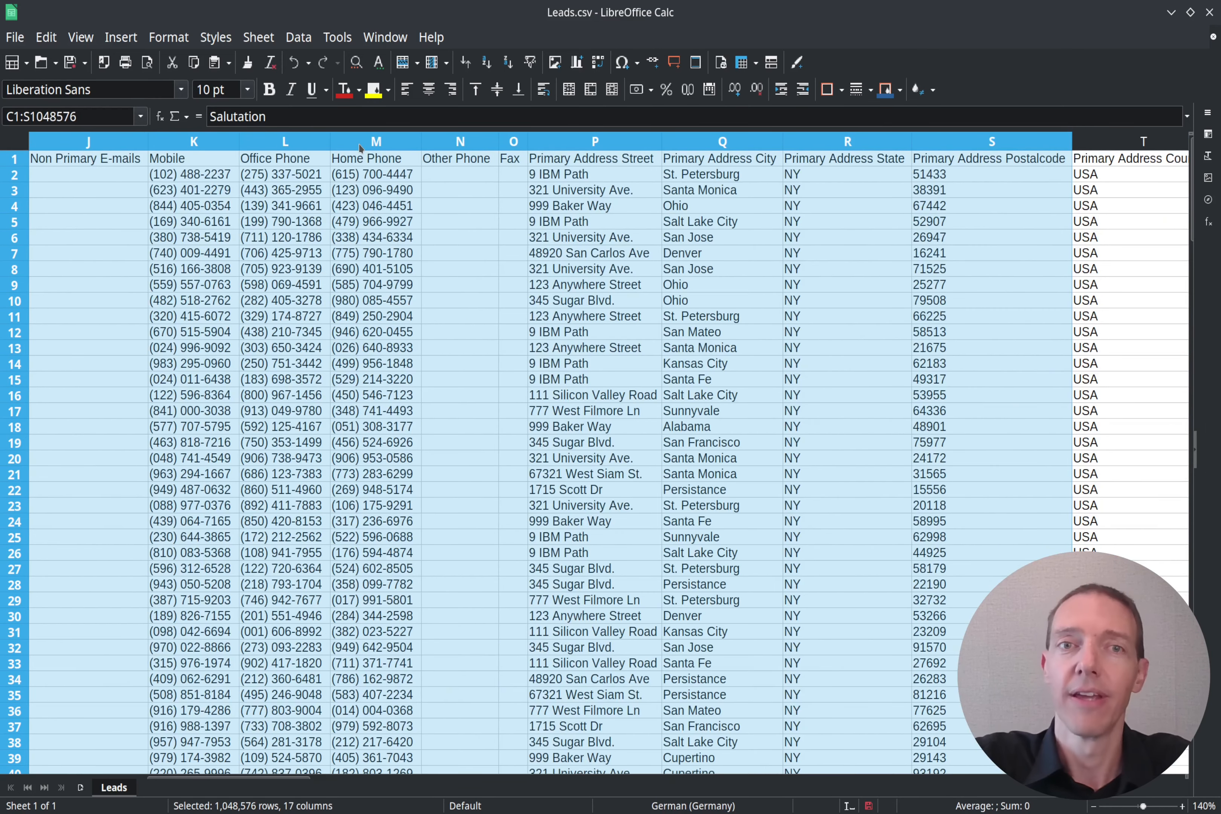
right_click(593, 145)
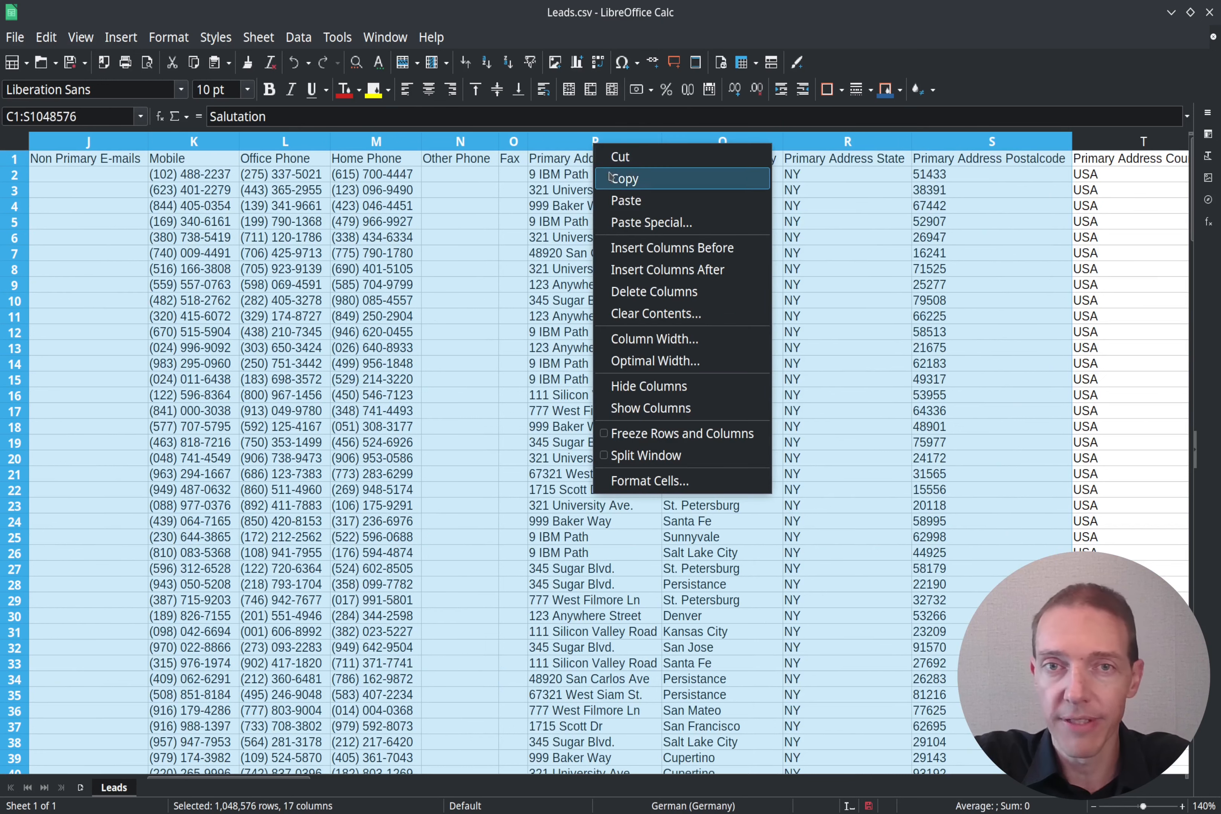
click(657, 292)
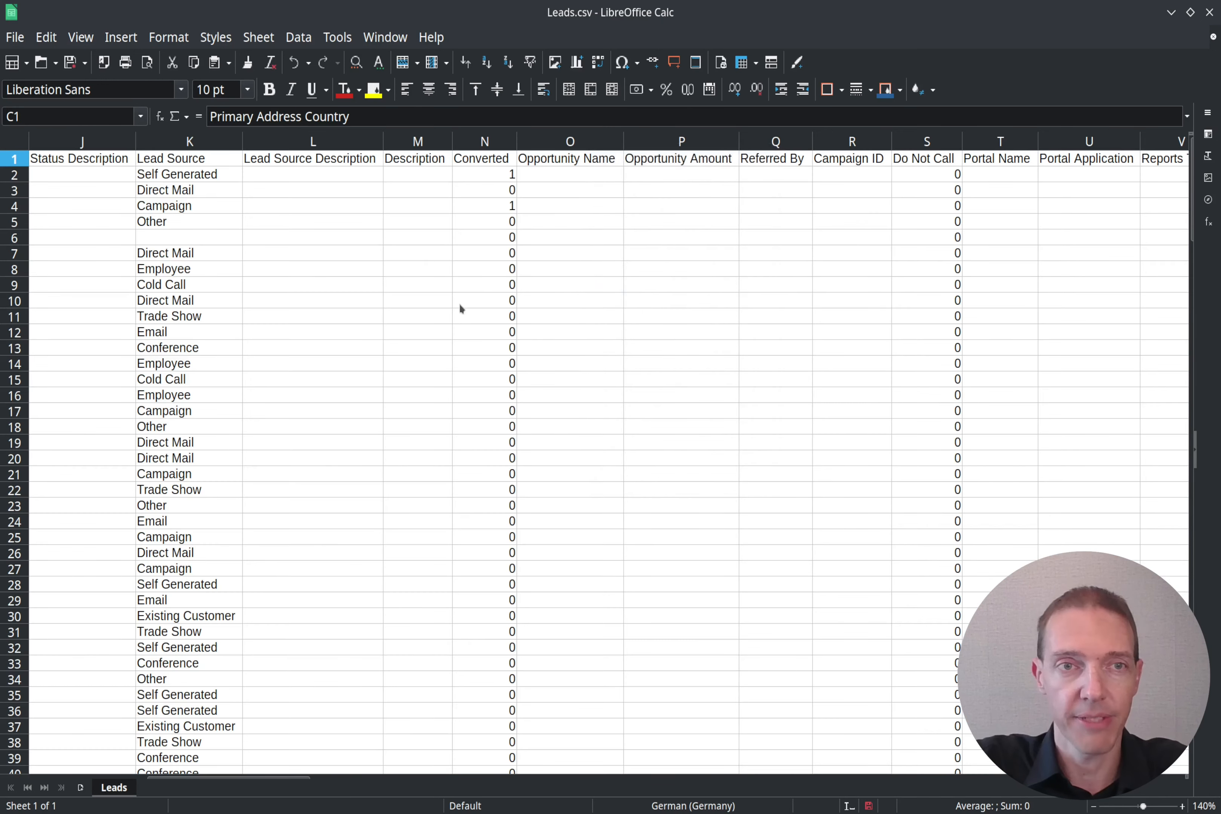
click(181, 222)
key(Left)
key(Left)
key(Up)
key(Up)
key(Up)
key(Up)
key(Home)
key(Right)
key(Right)
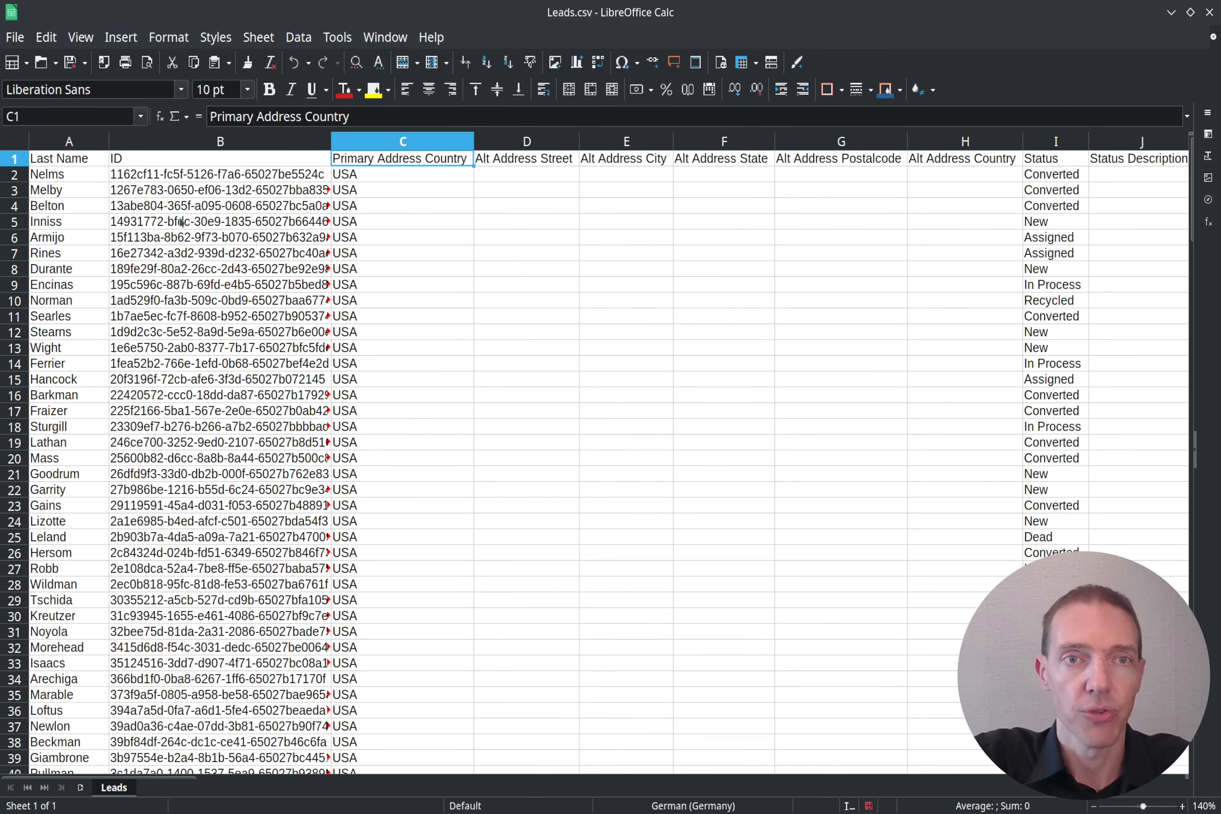
Step: Delete all columns after Primary Address Country and return to cell A1
click(558, 144)
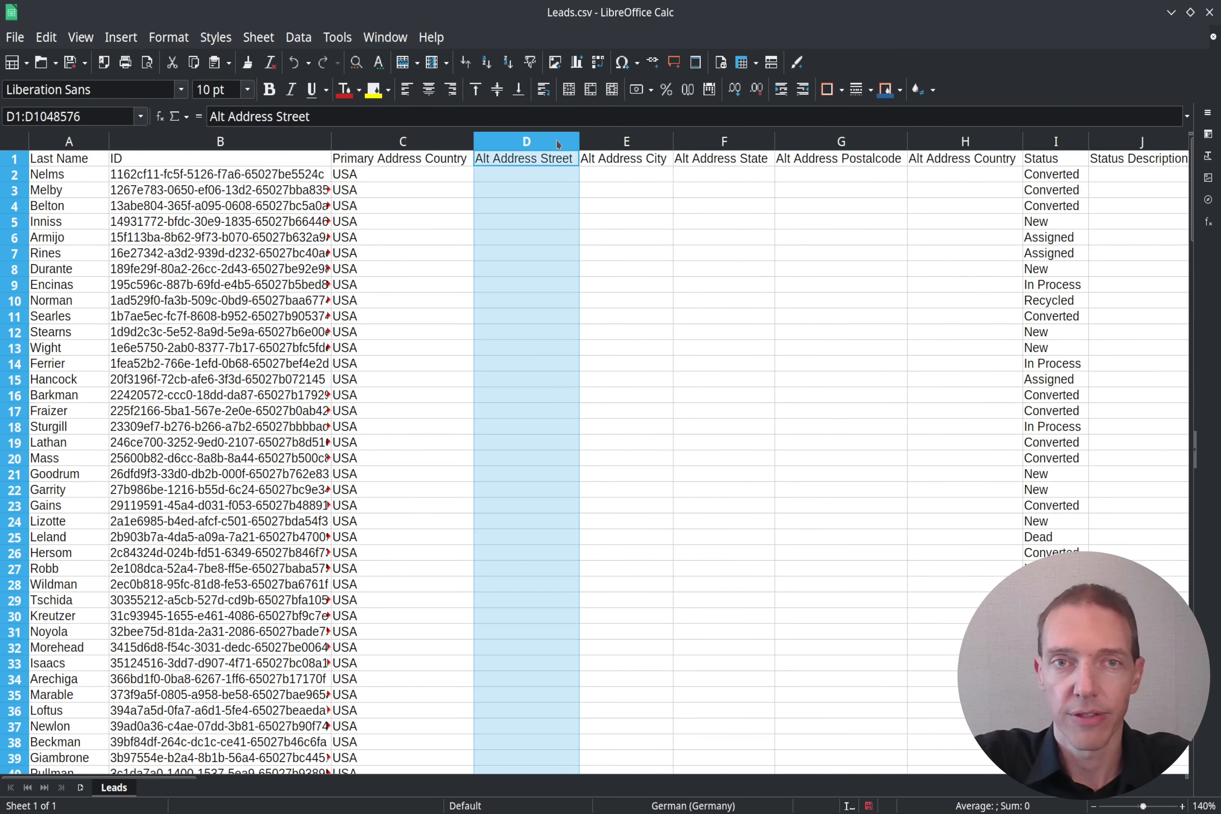
key(shift+Right)
key(shift+Right)
key(shift+Right)
key(shift+Right)
key(shift+Right)
key(shift+Right)
key(shift+Right)
key(shift+Right)
key(shift+Right)
key(shift+Right)
key(shift+Right)
key(shift+Right)
key(shift+Right)
key(shift+Right)
key(shift+Right)
key(shift+Right)
key(shift+Right)
key(shift+Right)
key(shift+Right)
key(shift+Right)
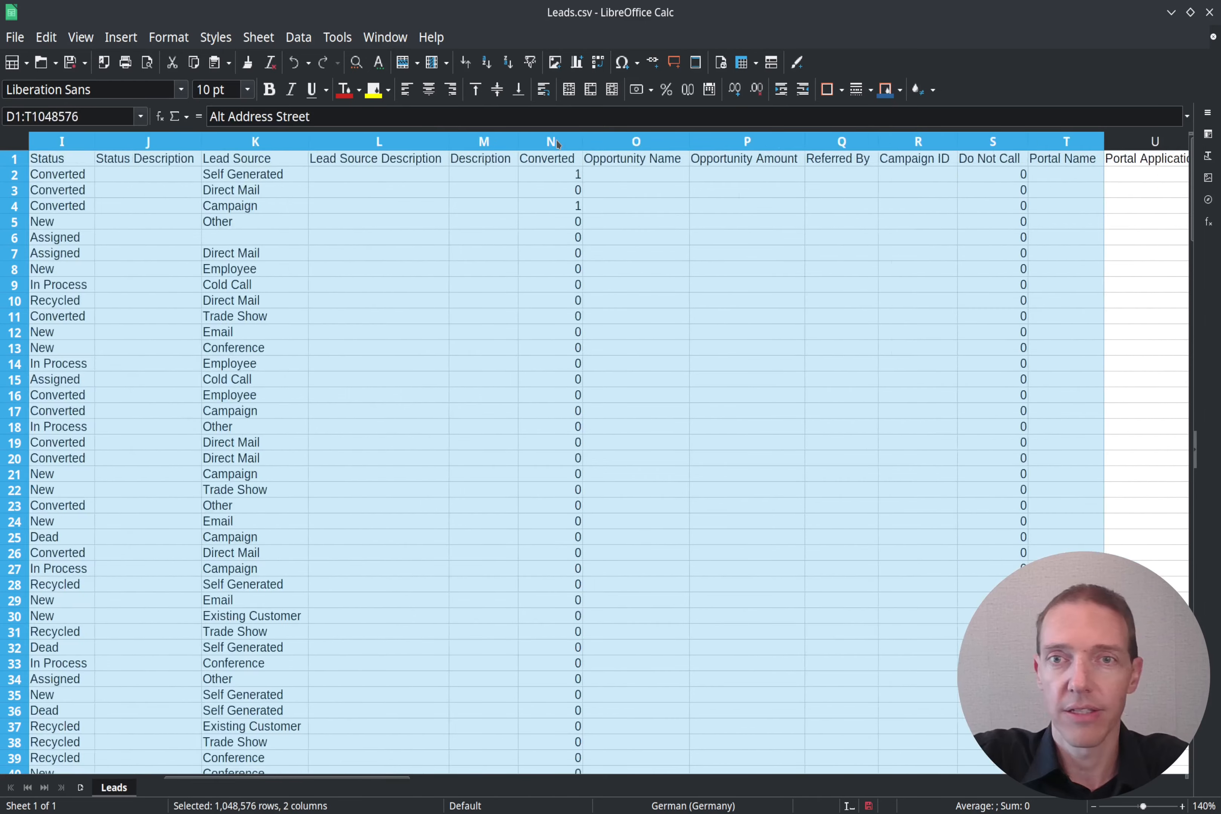
key(shift+Right)
key(shift+Right)
key(shift+Right)
key(shift+Right)
key(shift+Right)
key(shift+Right)
key(shift+Right)
key(shift+Right)
key(shift+Right)
key(shift+Right)
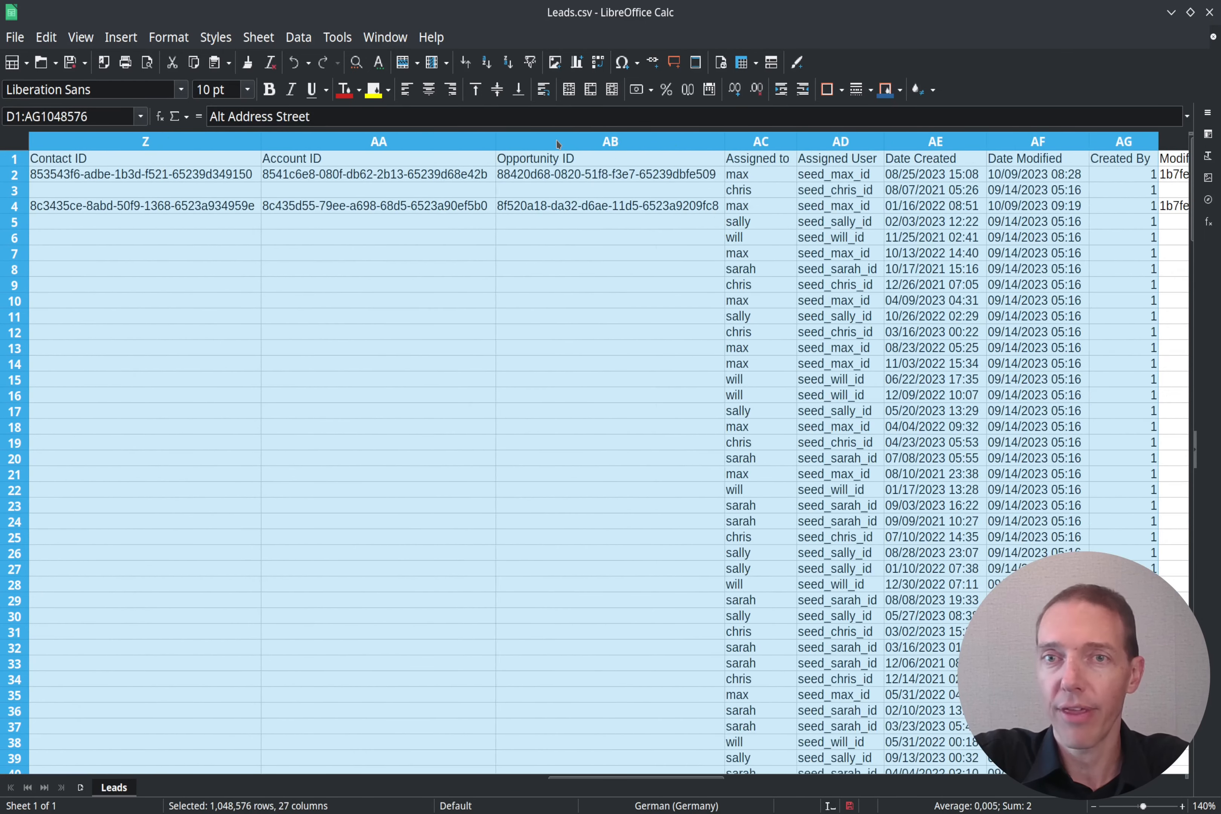
key(shift+Right)
key(shift+Right)
key(shift+Right)
key(shift+Right)
key(shift+Right)
key(shift+Right)
key(shift+Right)
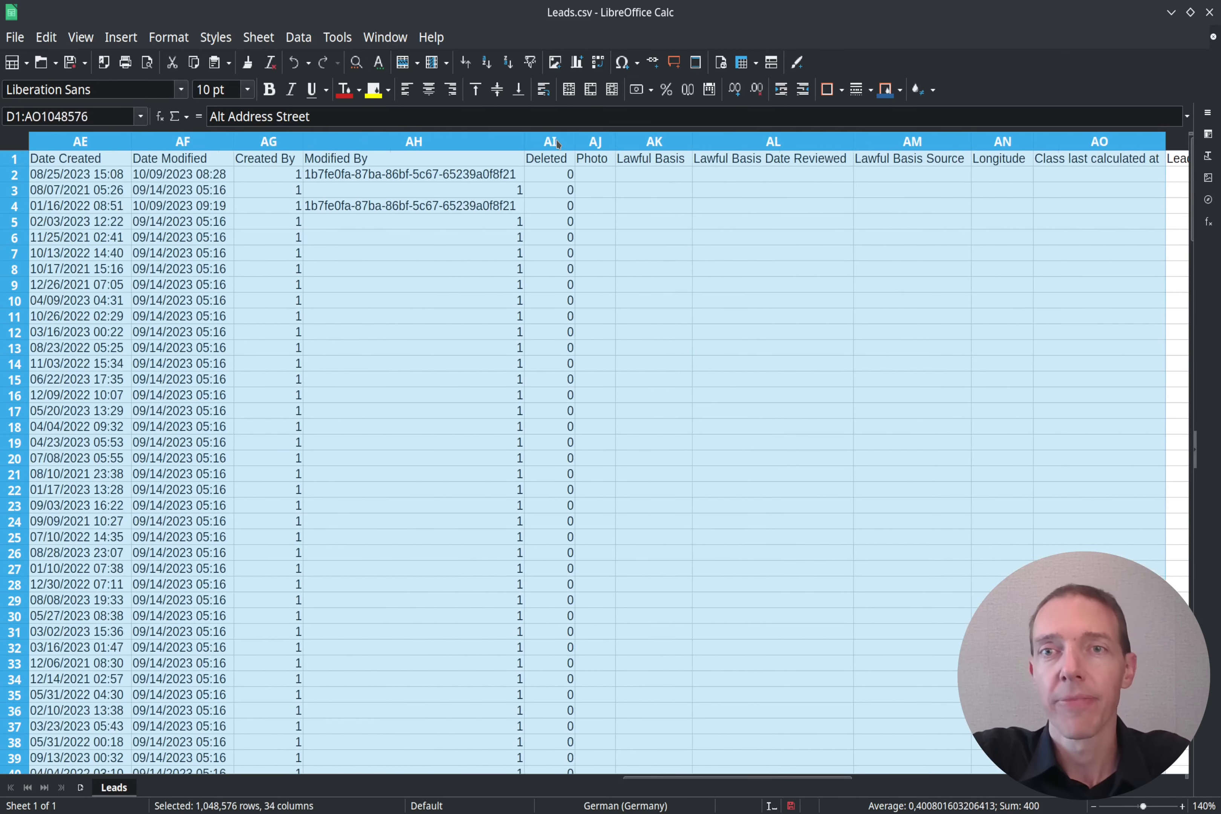
key(shift+Right)
key(shift+Right)
key(shift+Right)
key(shift+Right)
key(shift+Right)
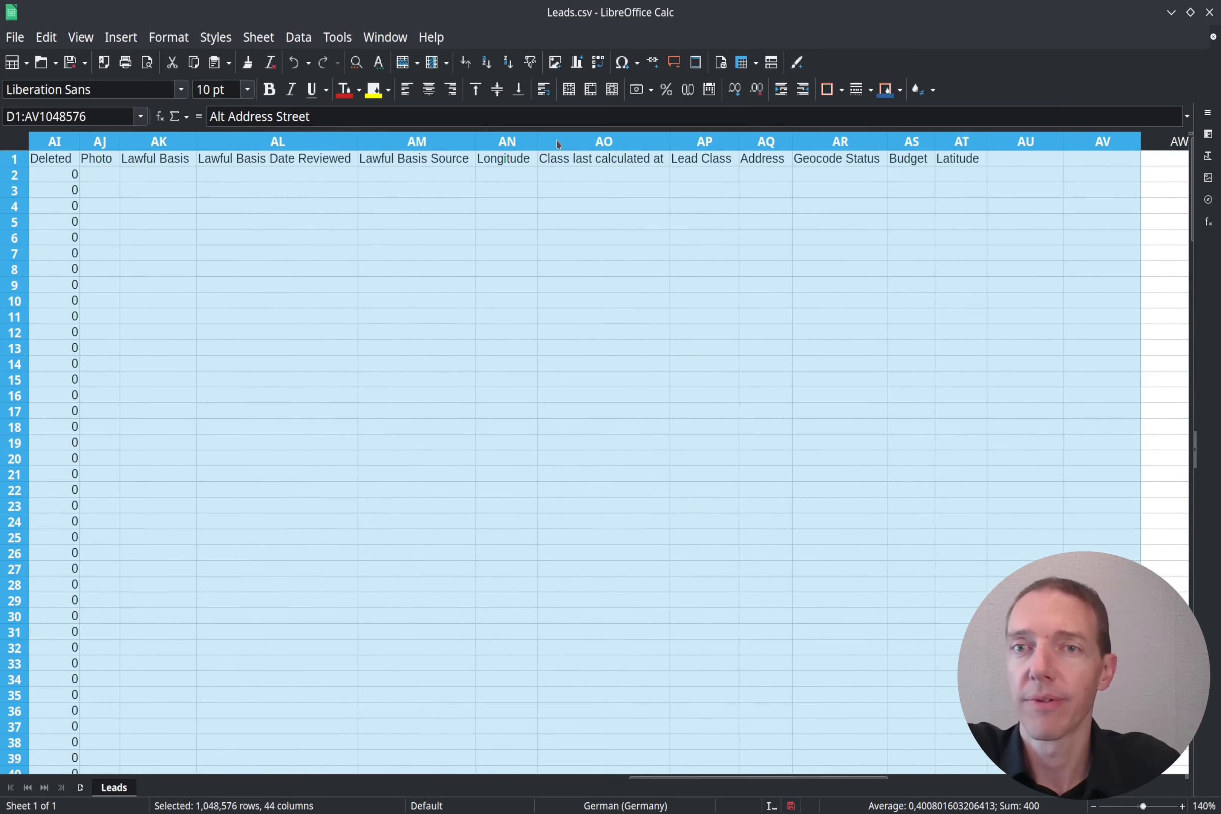
right_click(558, 144)
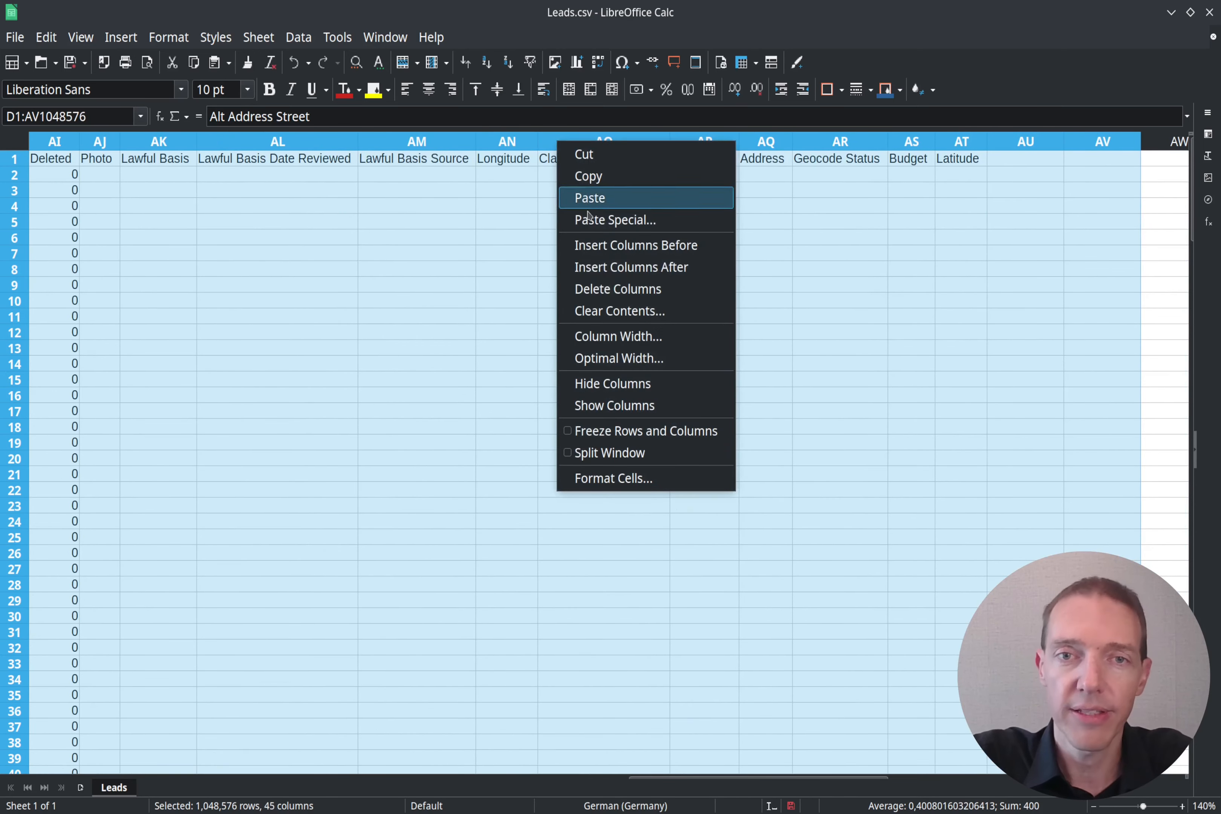
click(603, 286)
click(561, 164)
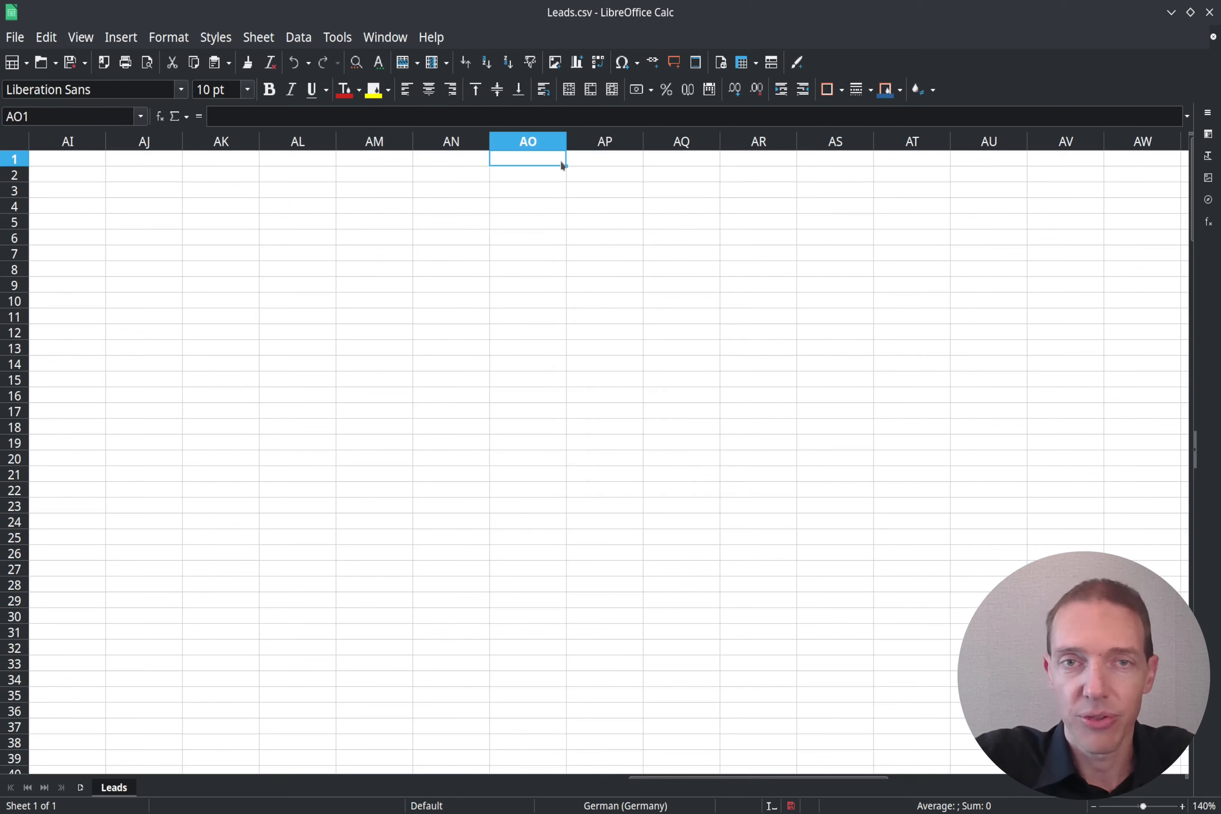
key(ctrl+Home)
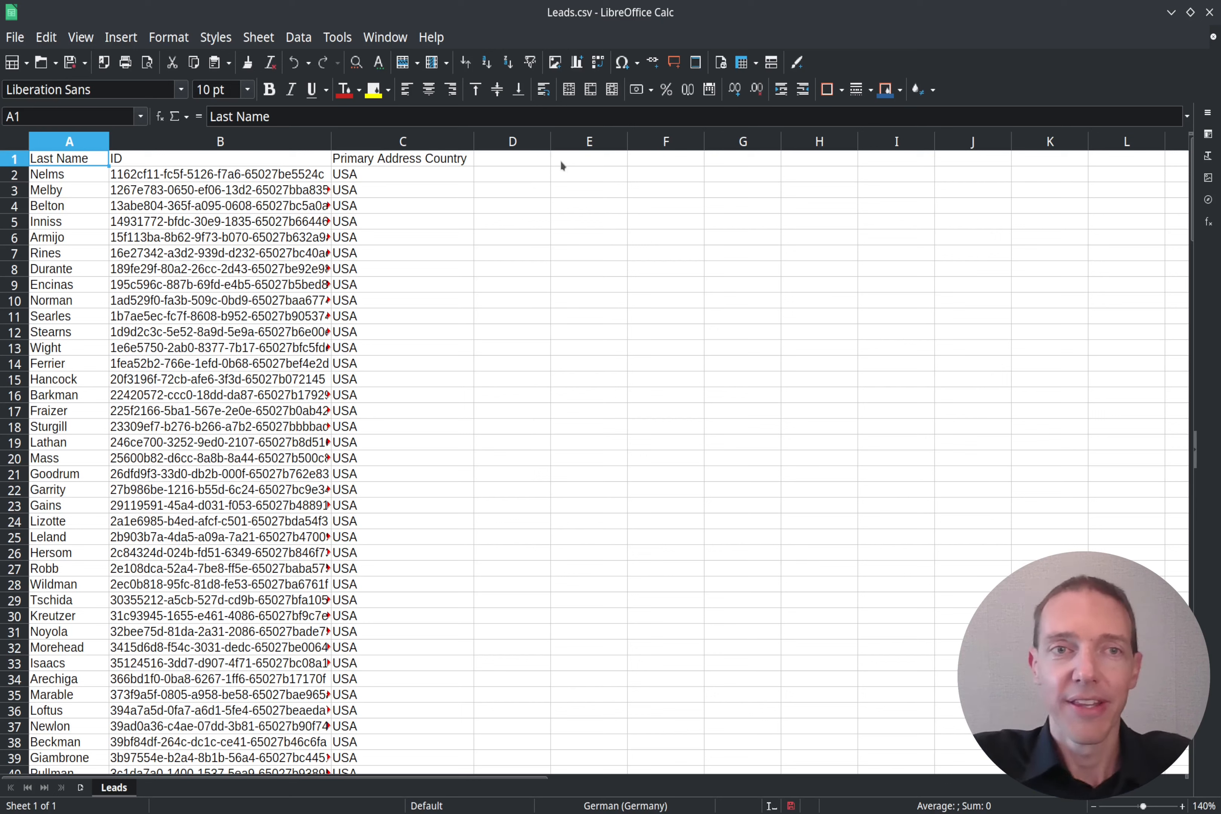
Step: Replace USA with United States in the country cells C2 through C6
click(385, 176)
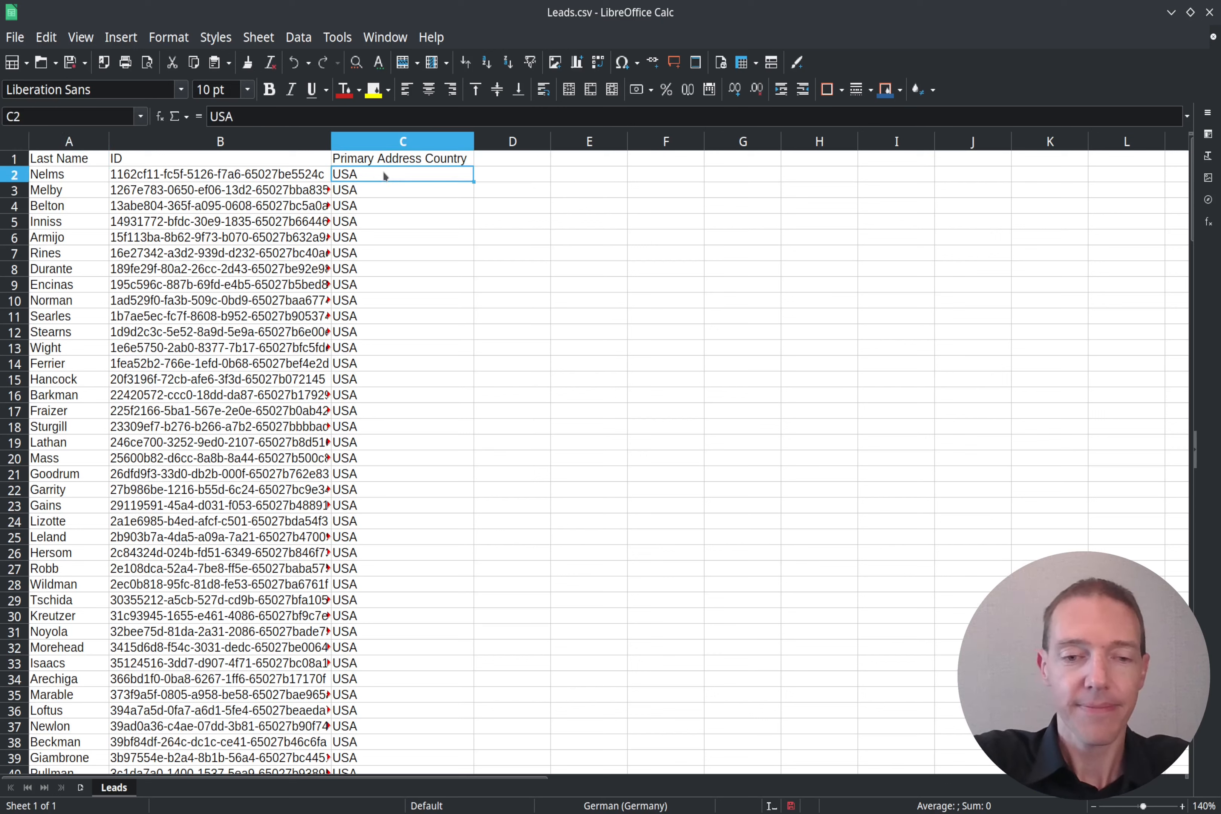
text(United S)
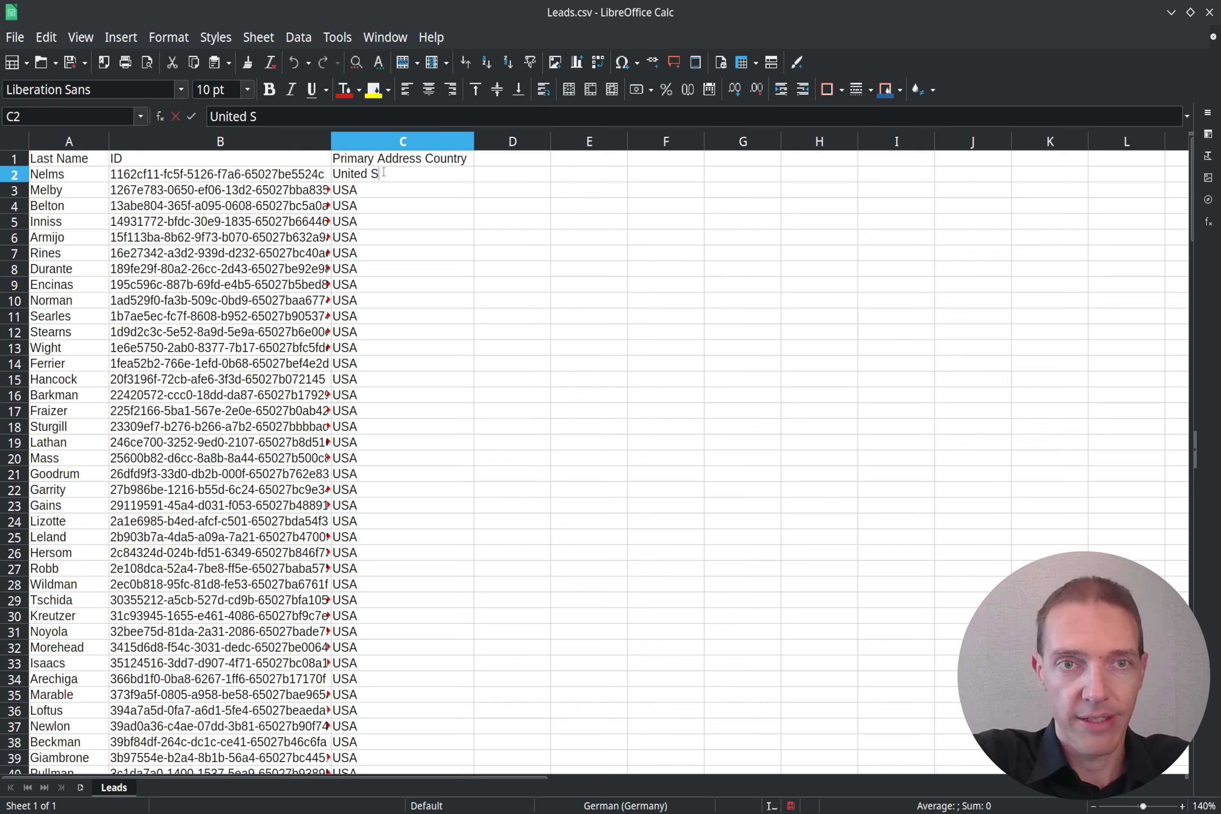
text(tates)
key(Return)
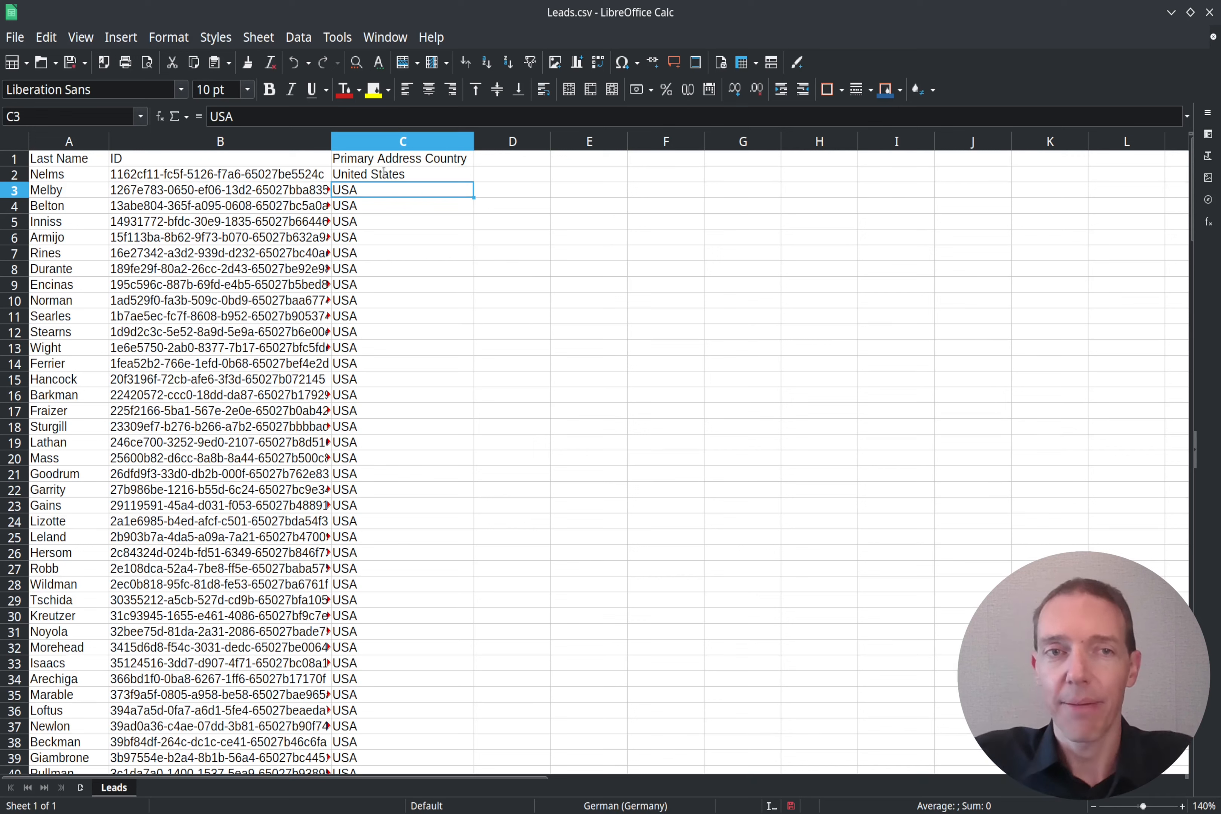
click(384, 174)
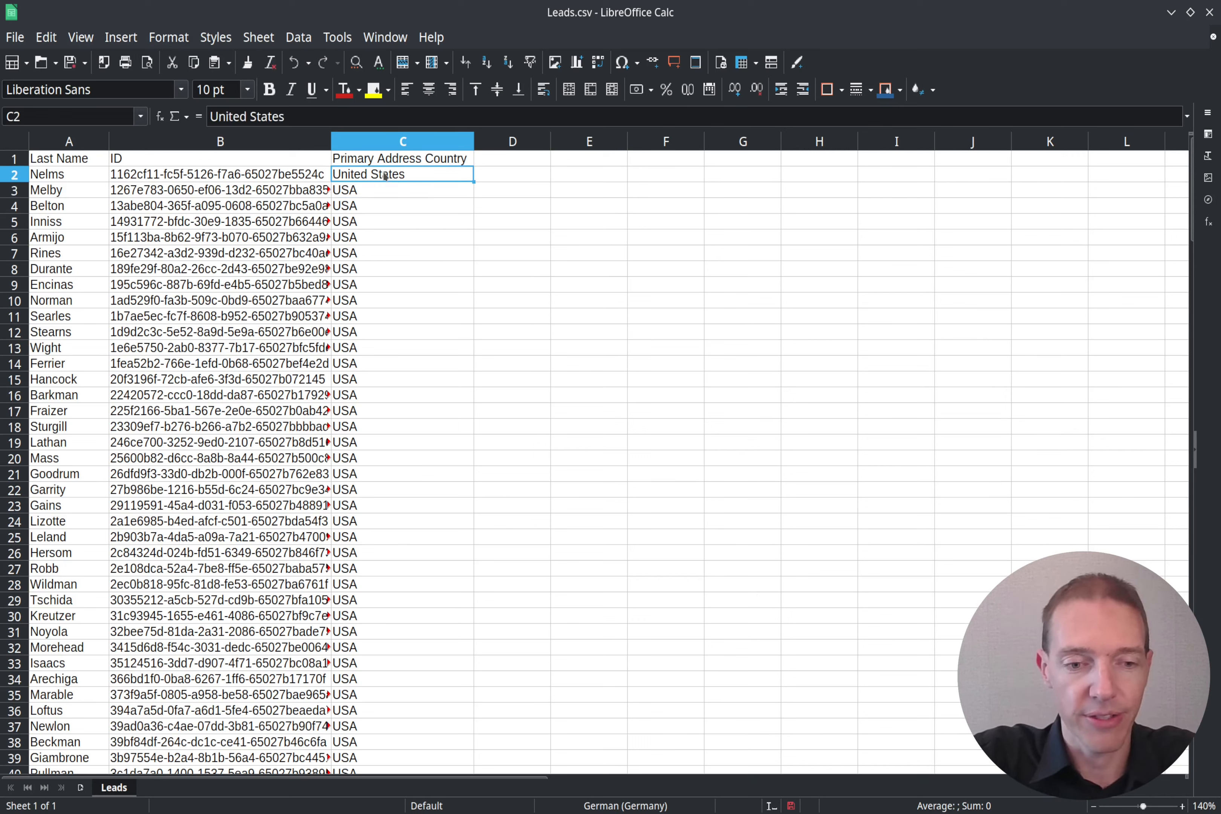
key(ctrl+c)
key(Down)
key(shift+Down)
key(shift+Down)
key(shift+Down)
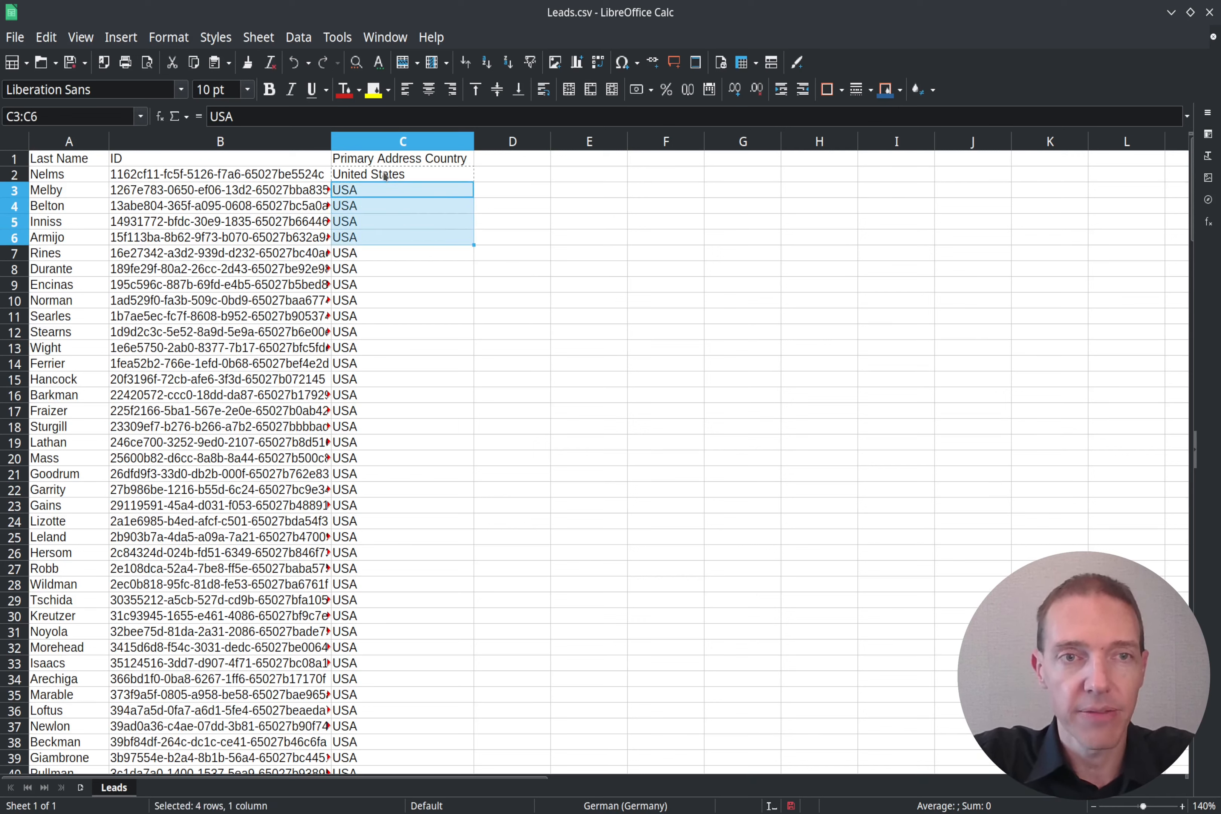
key(ctrl+v)
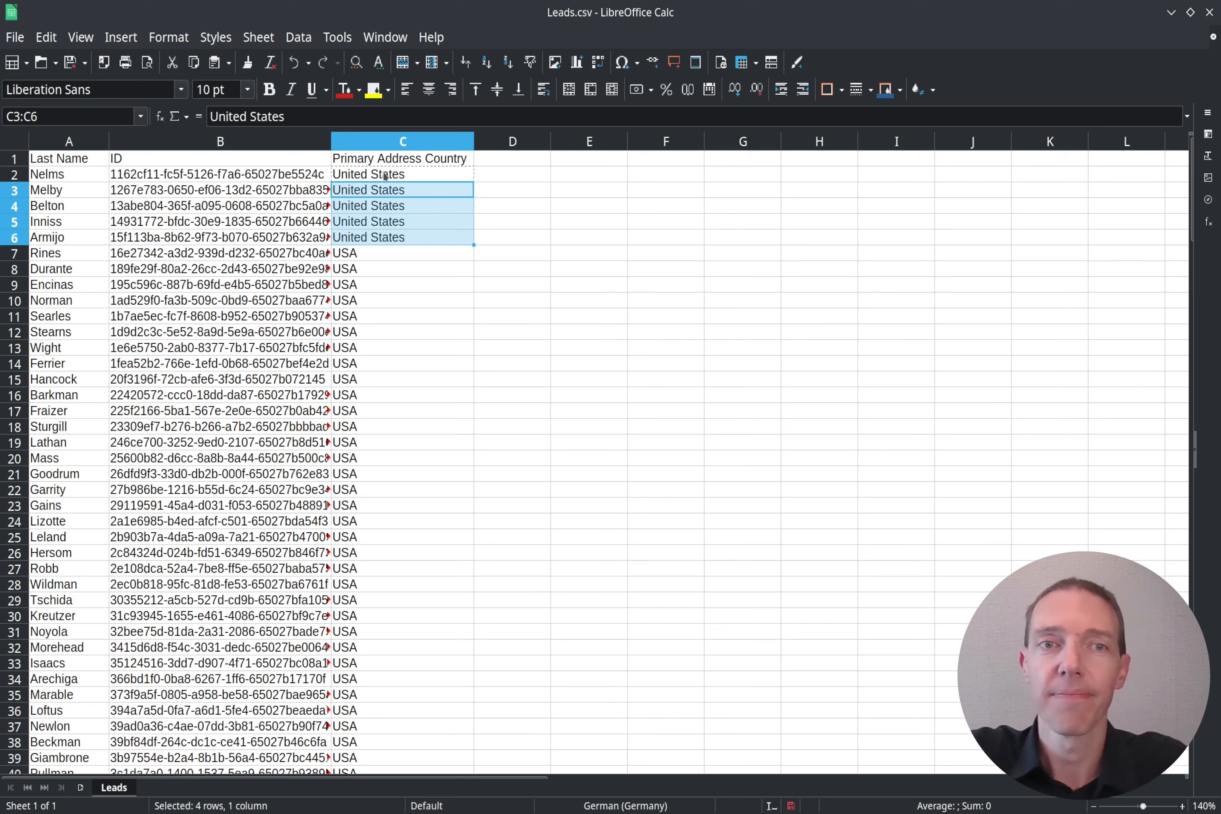
Step: Recommit United States in C2 and widen column B to 7 cm to show full IDs
click(448, 175)
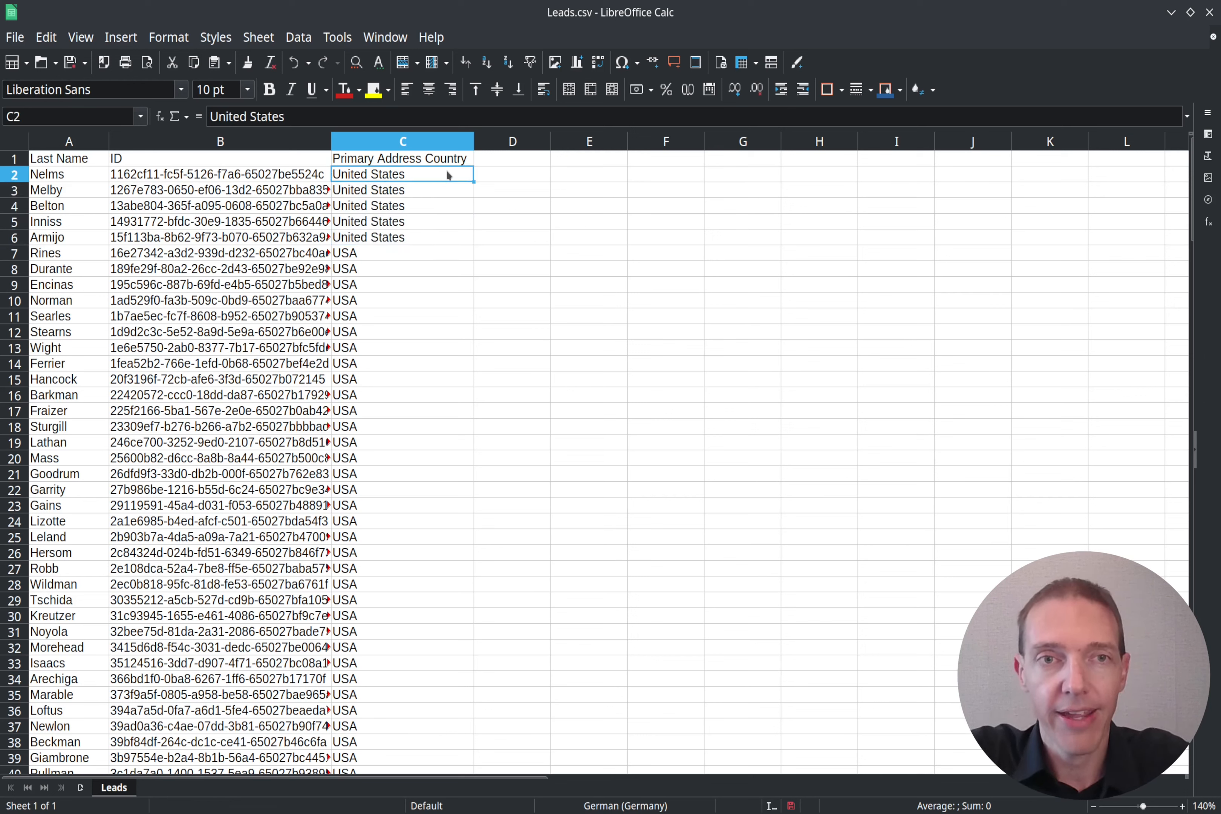
double_click(448, 175)
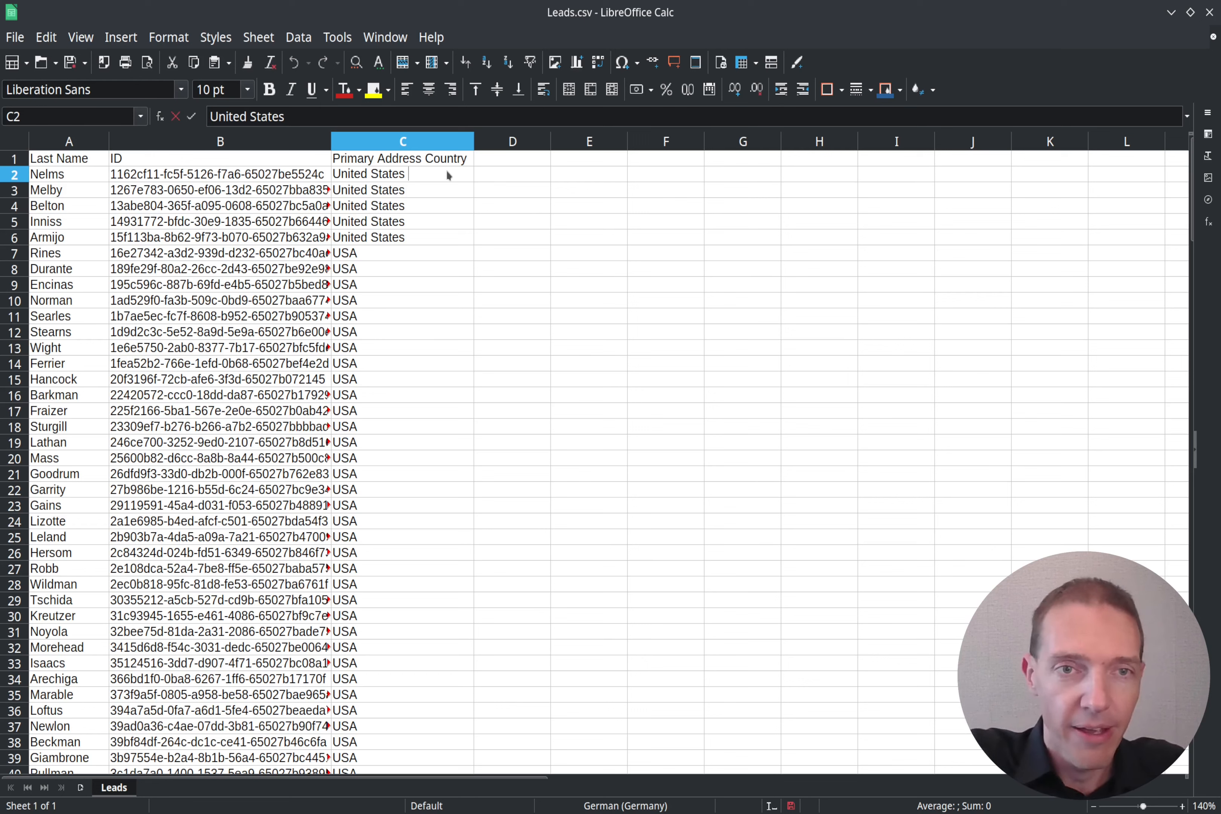
key(Return)
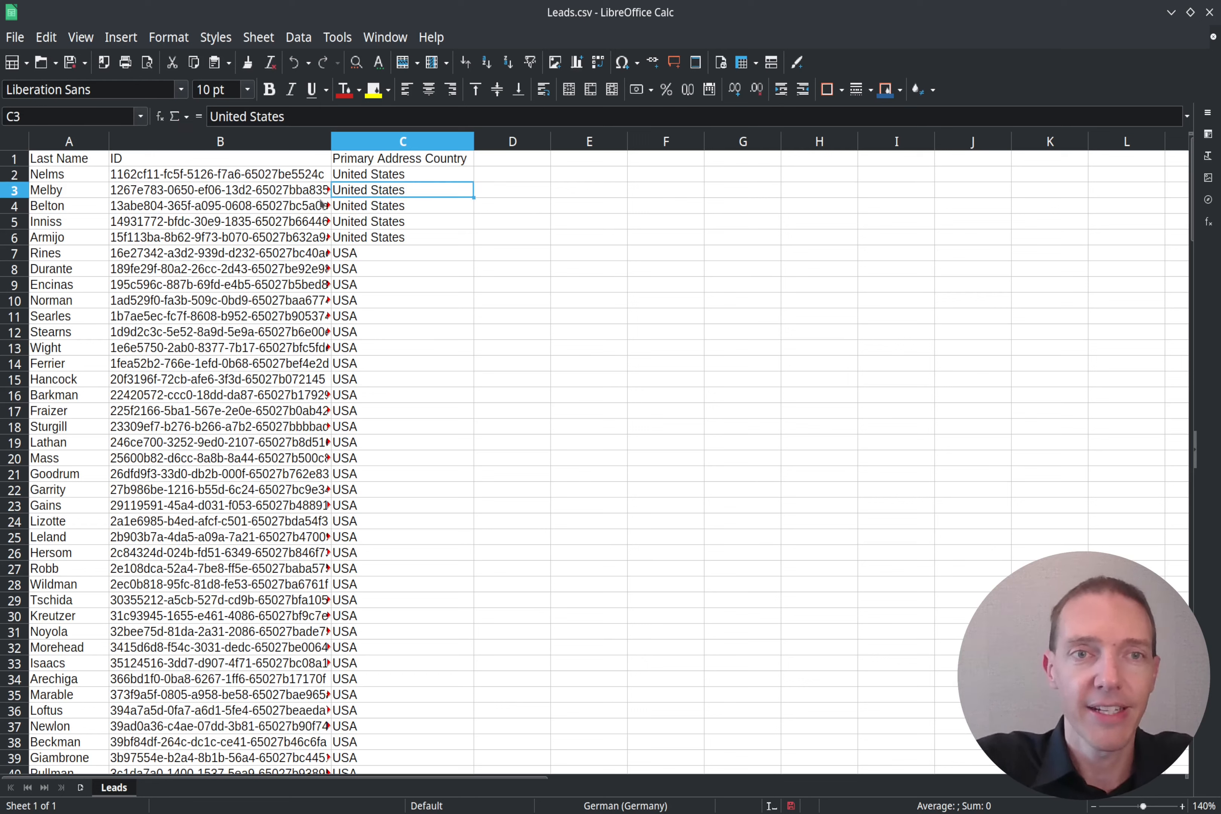
drag(333, 142, 378, 142)
Step: Delete the USA lead rows 7 through 201, then return to the top of the sheet
click(455, 206)
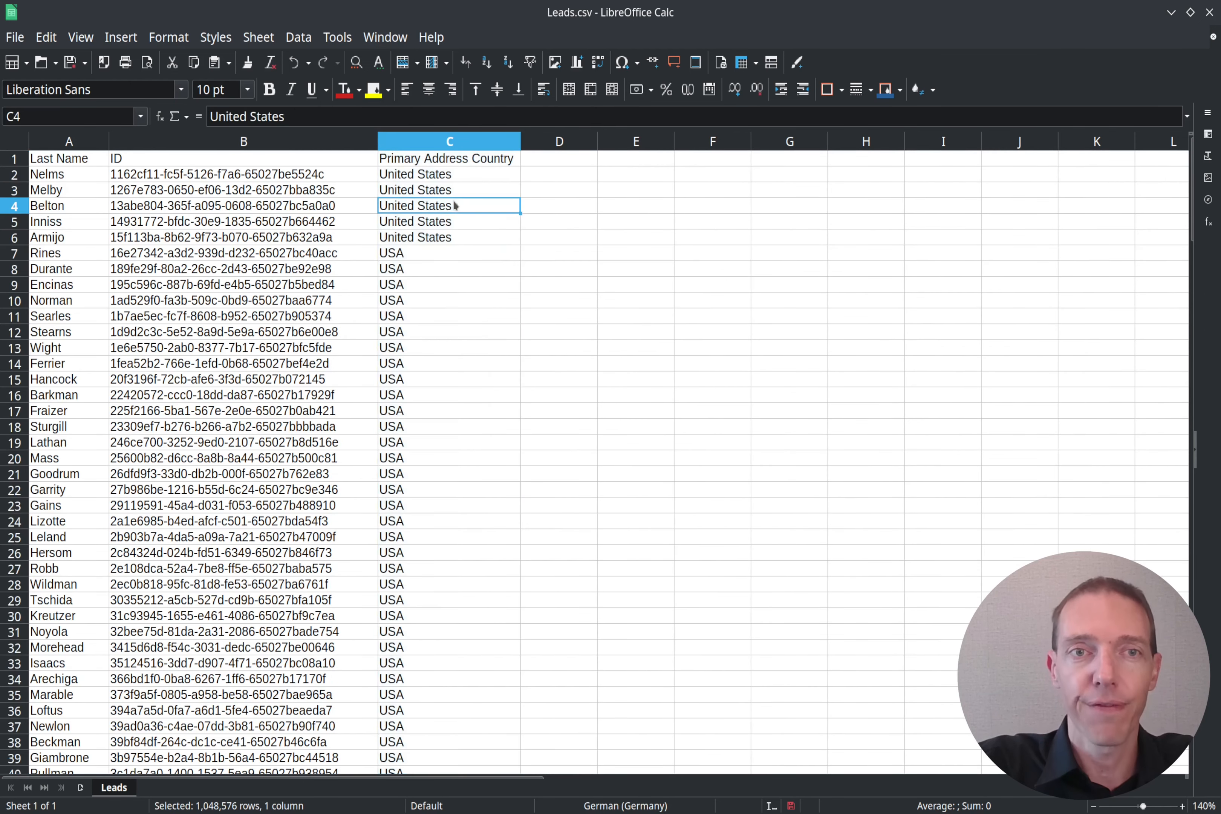
click(395, 256)
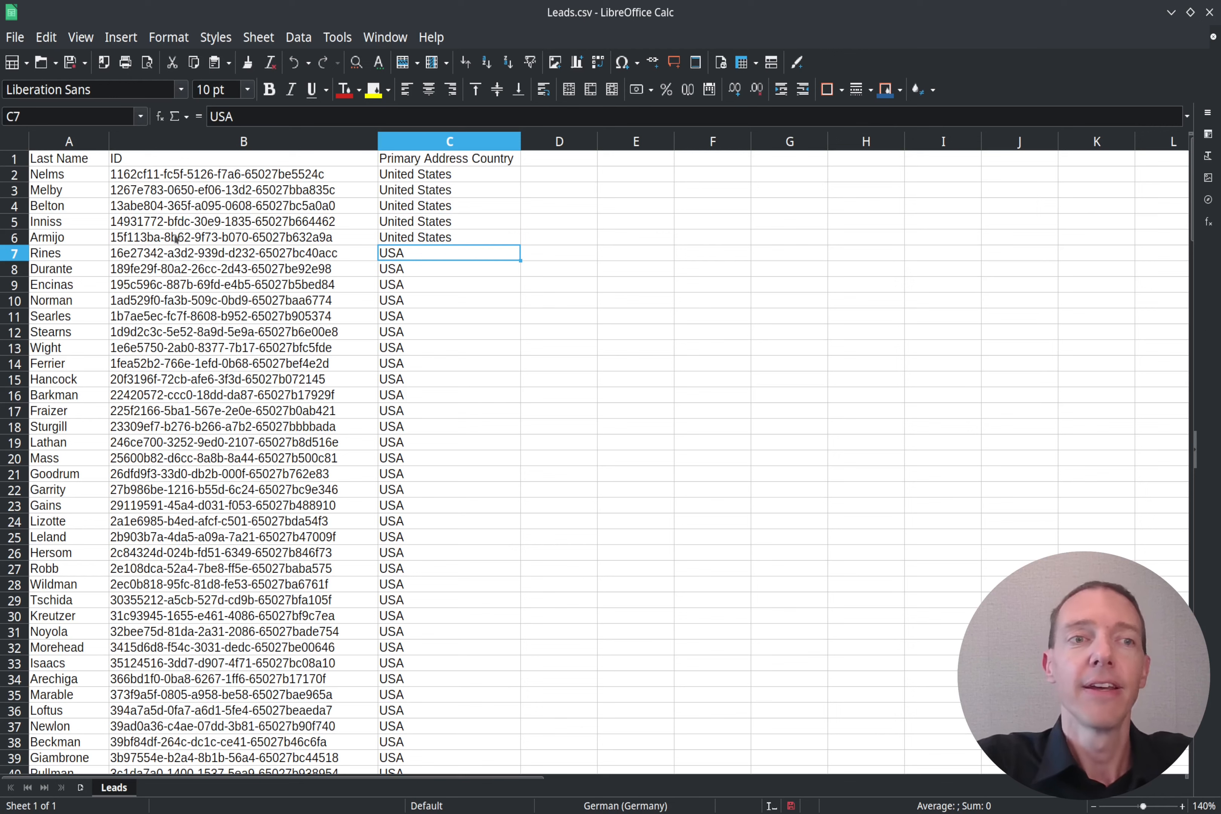
click(16, 255)
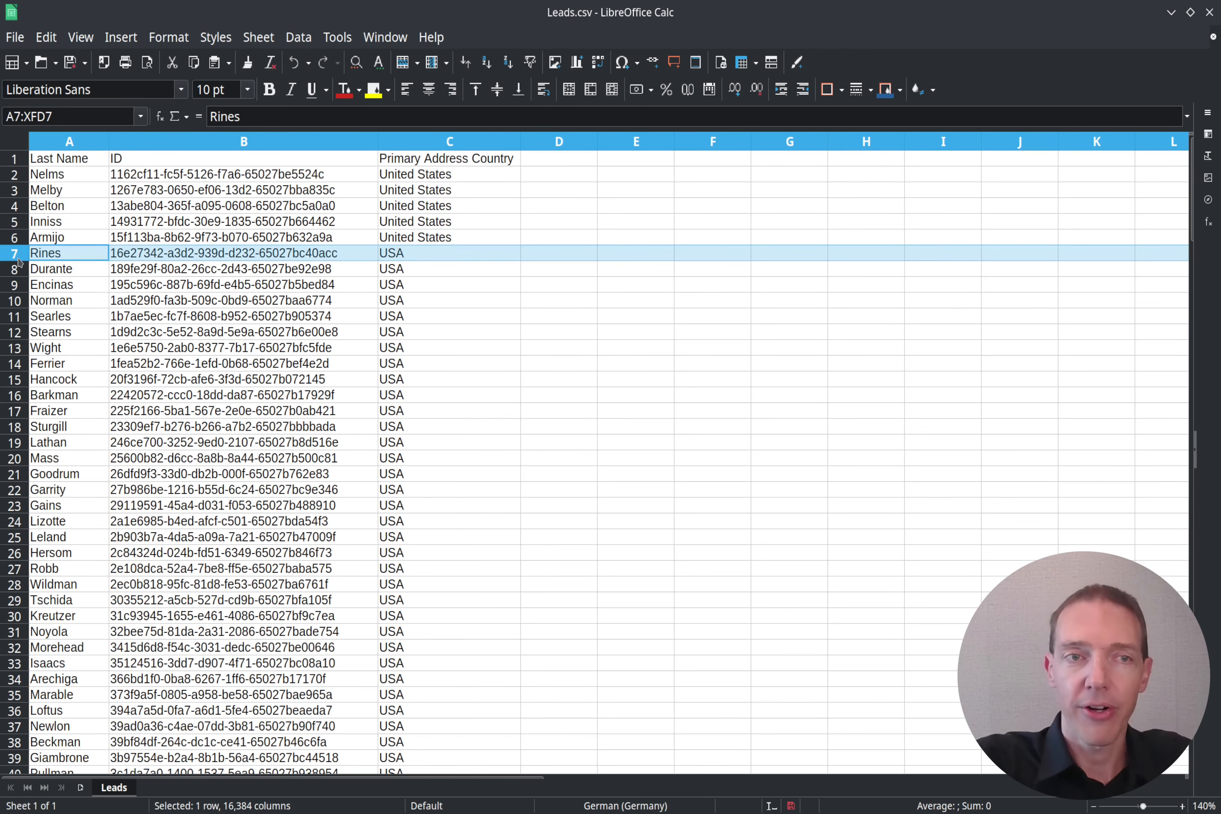
key(ctrl+shift+Down)
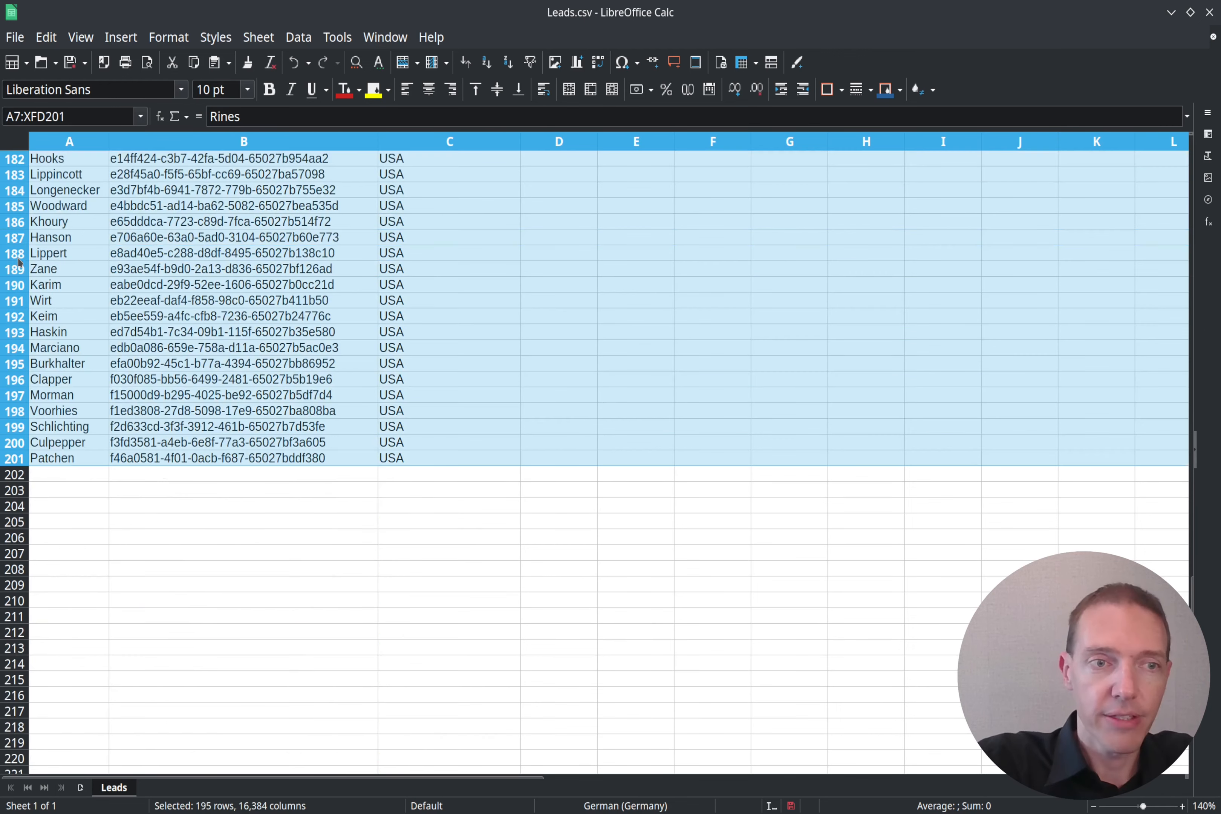
right_click(9, 282)
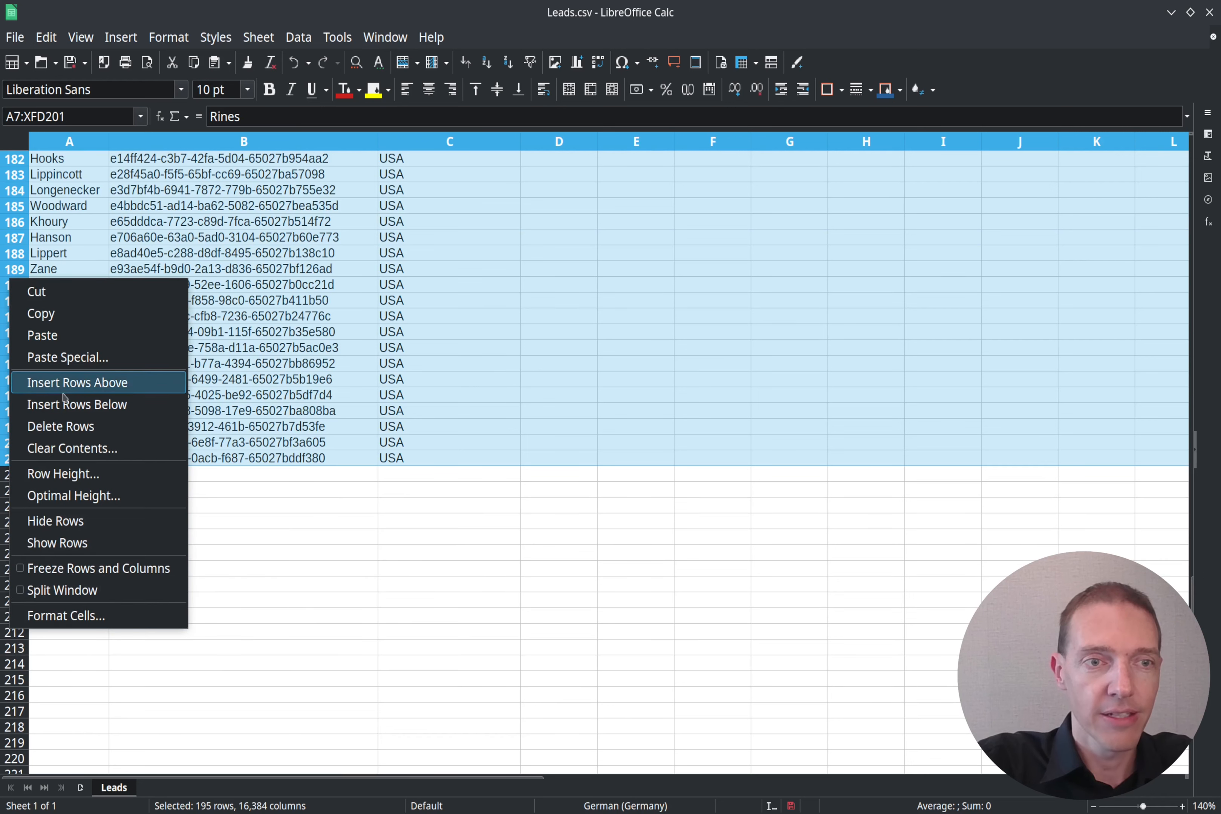
click(52, 425)
click(236, 318)
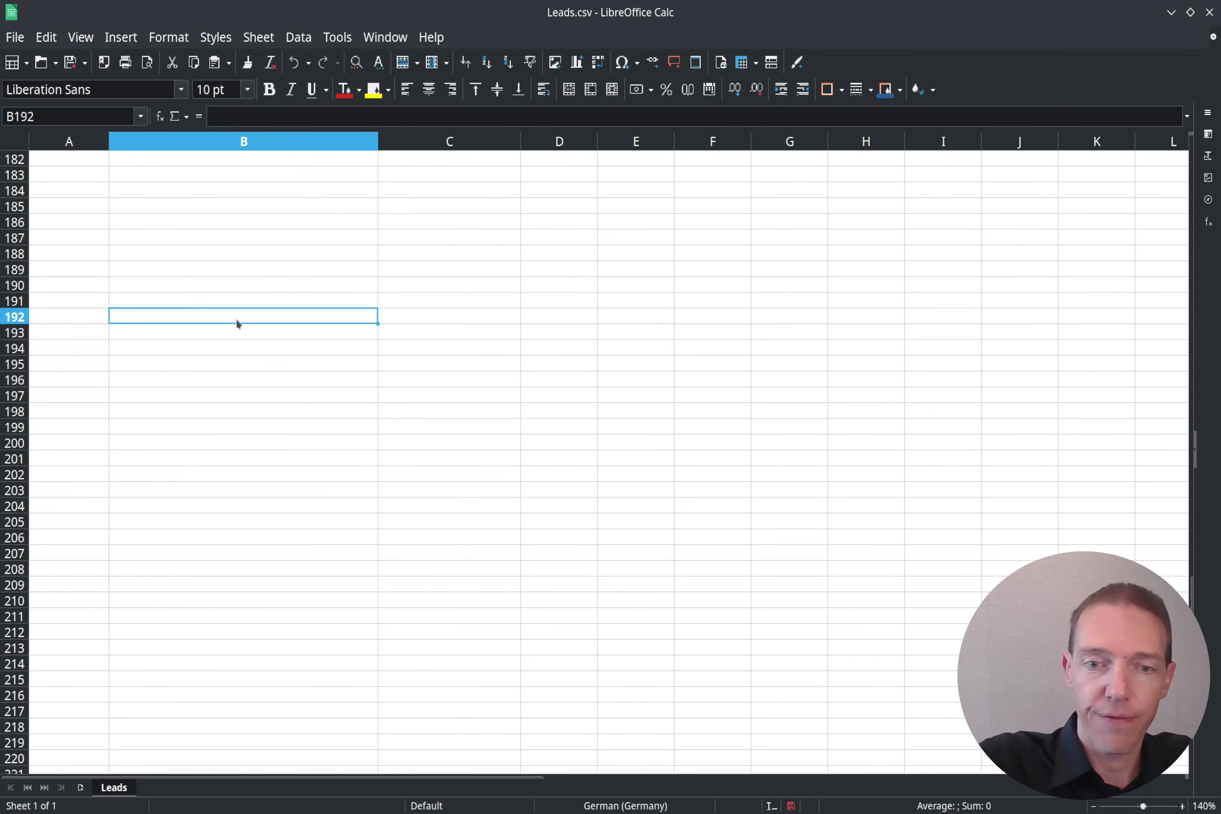
key(ctrl+Home)
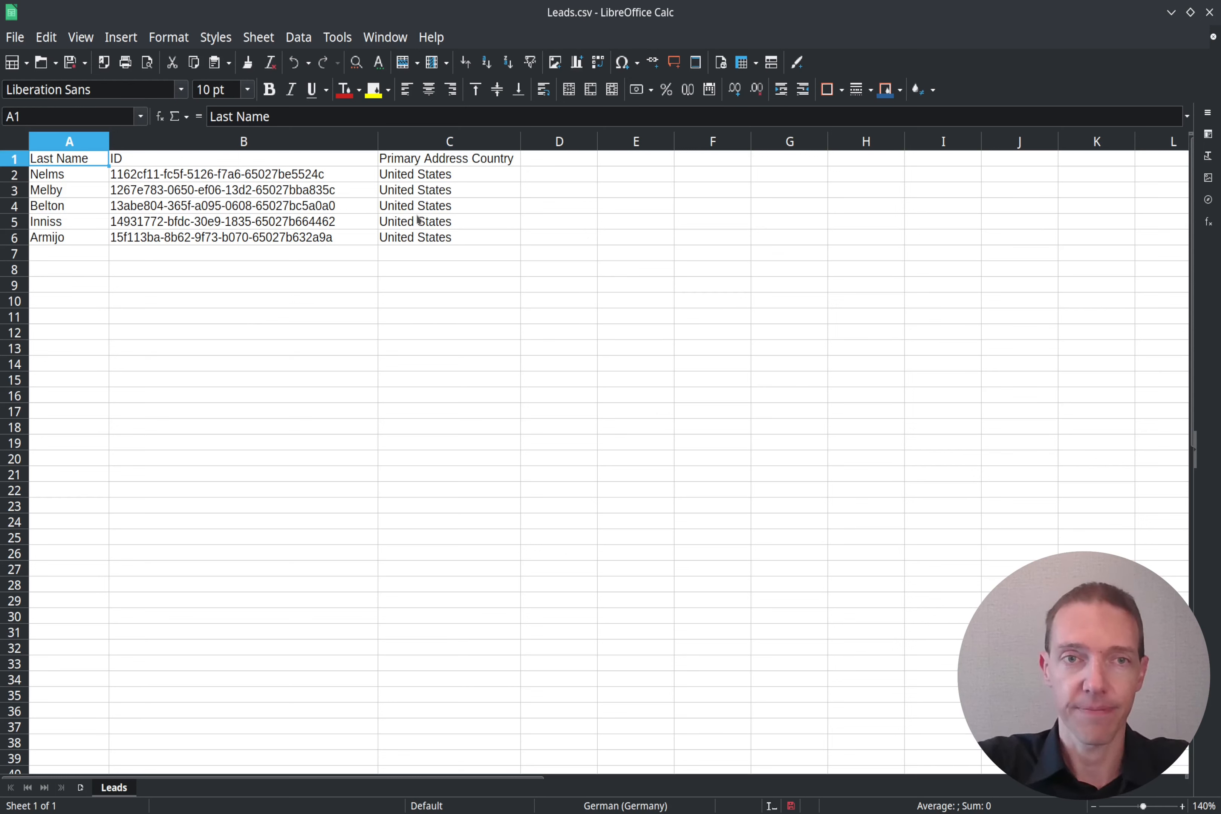
Step: Save as Leads_Import.csv with UTF-8, comma-delimited, all-text-quoted settings, then close Calc
click(15, 37)
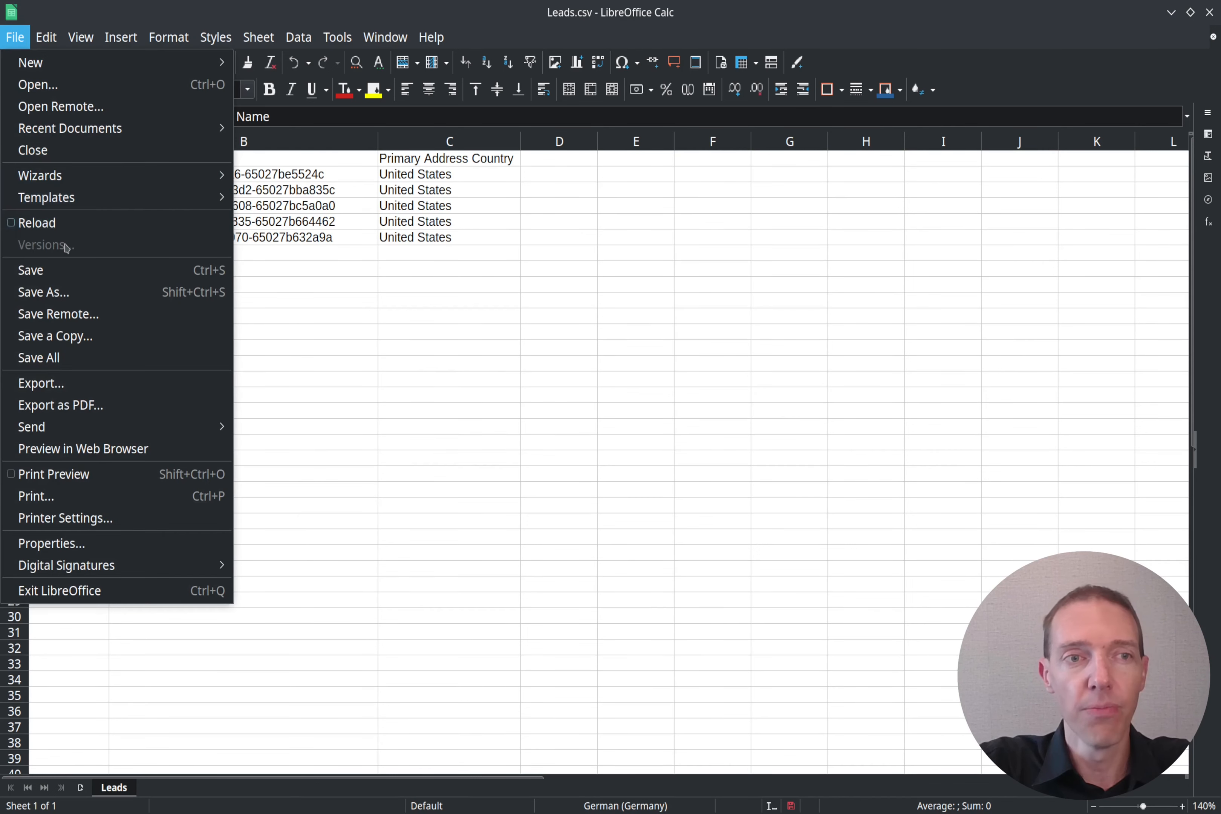
click(101, 292)
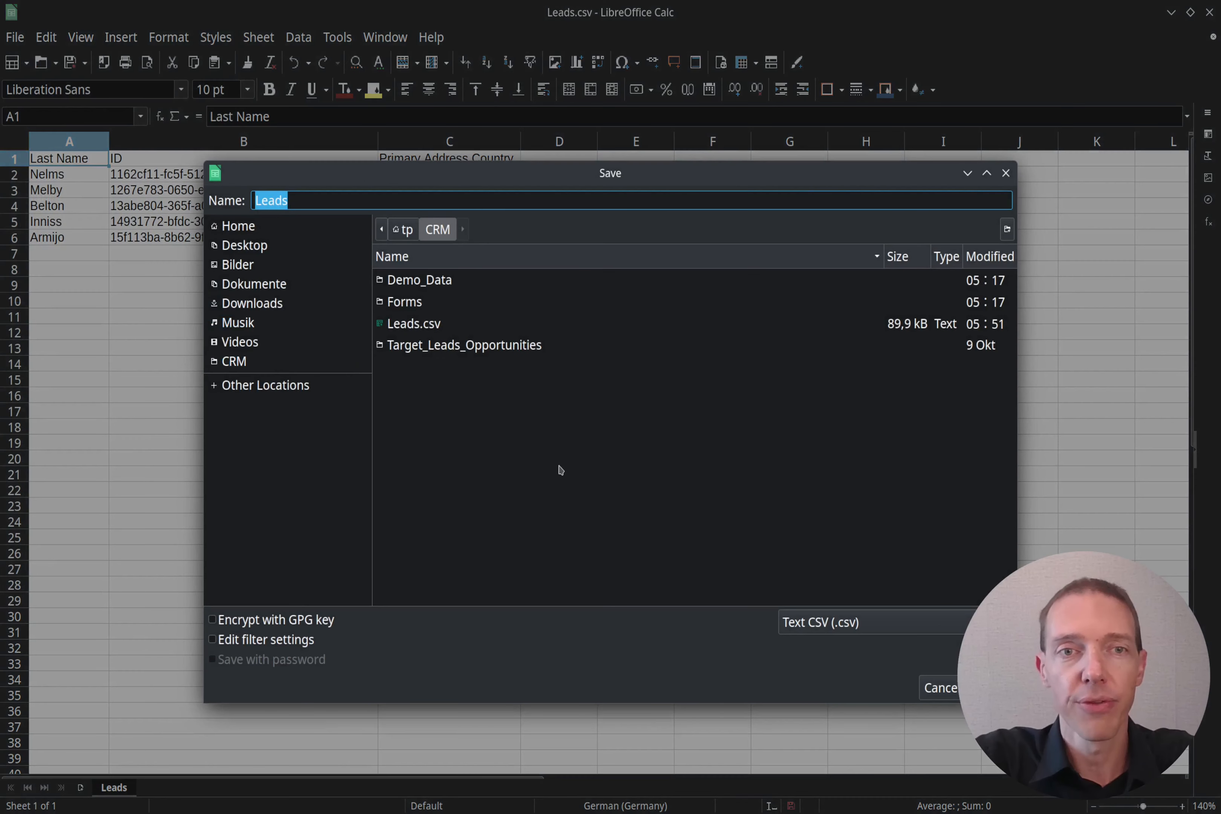
key(End)
text(_Import.csv)
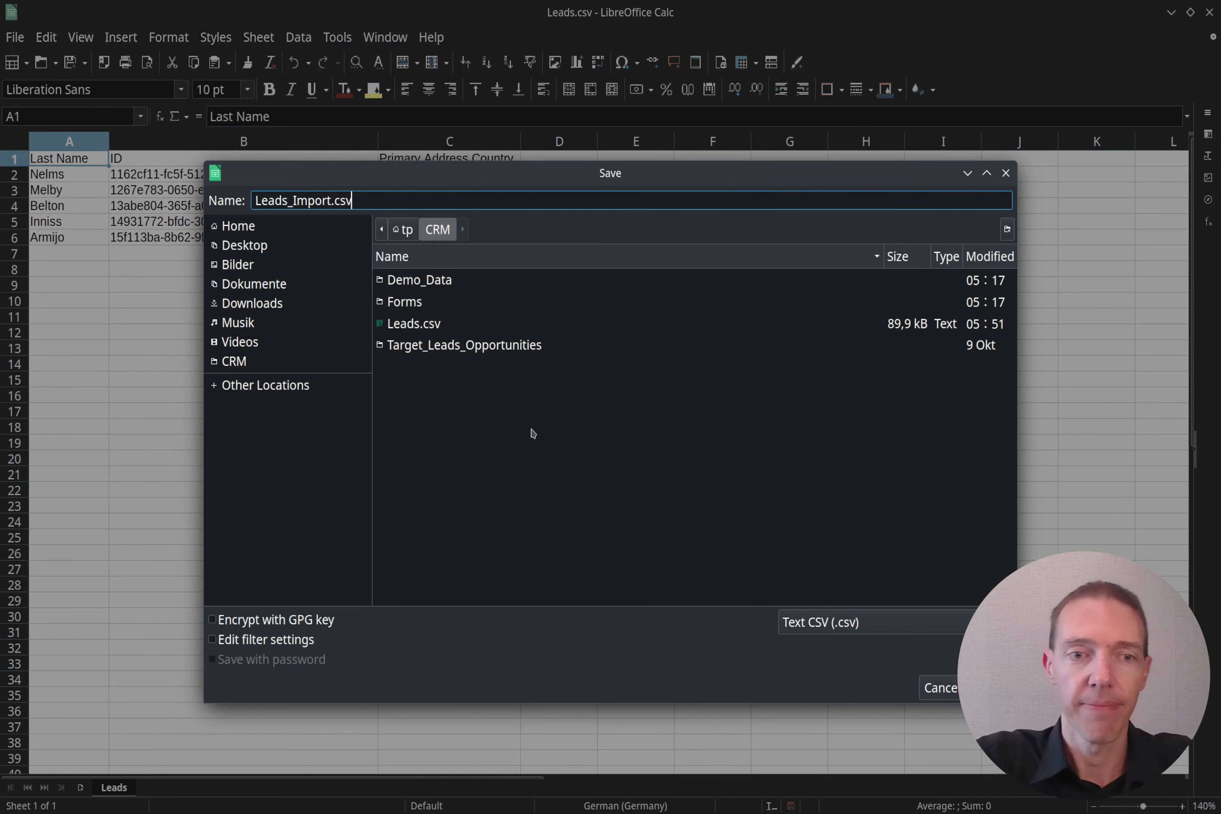
click(288, 640)
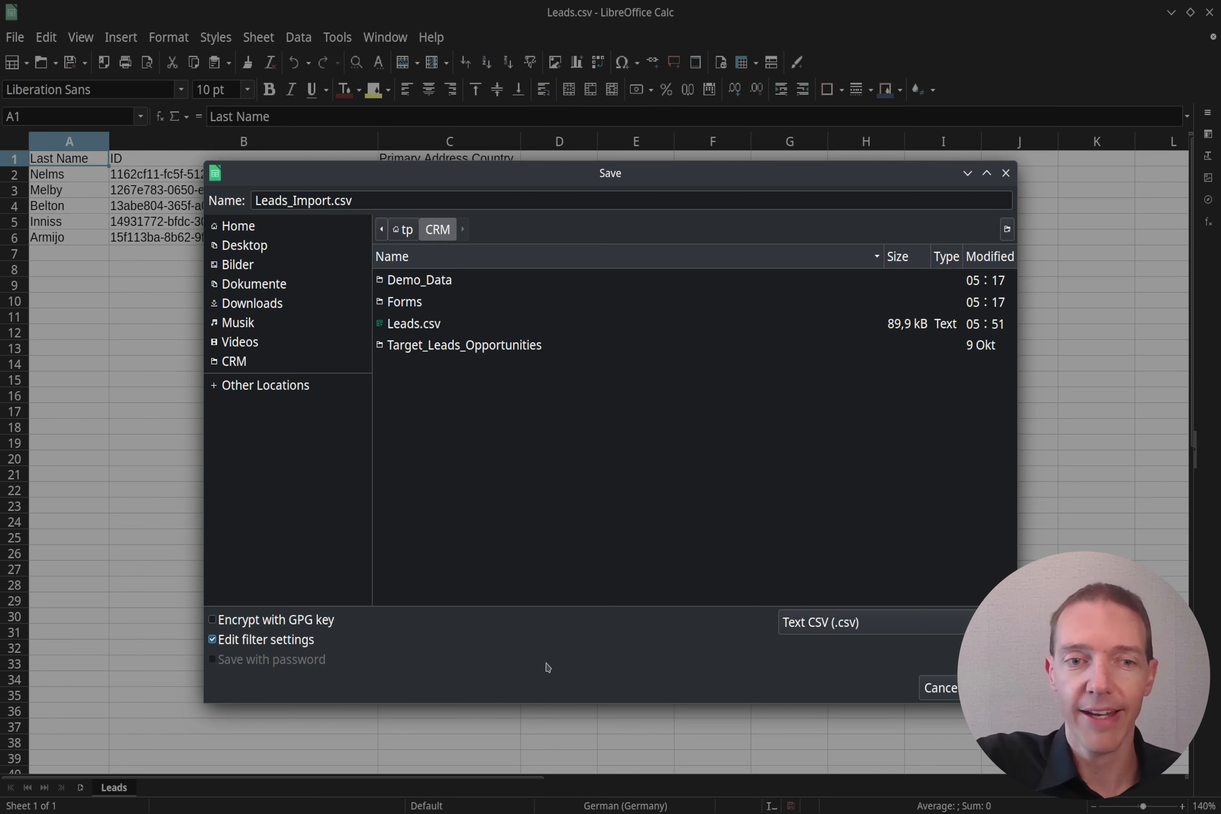
click(991, 688)
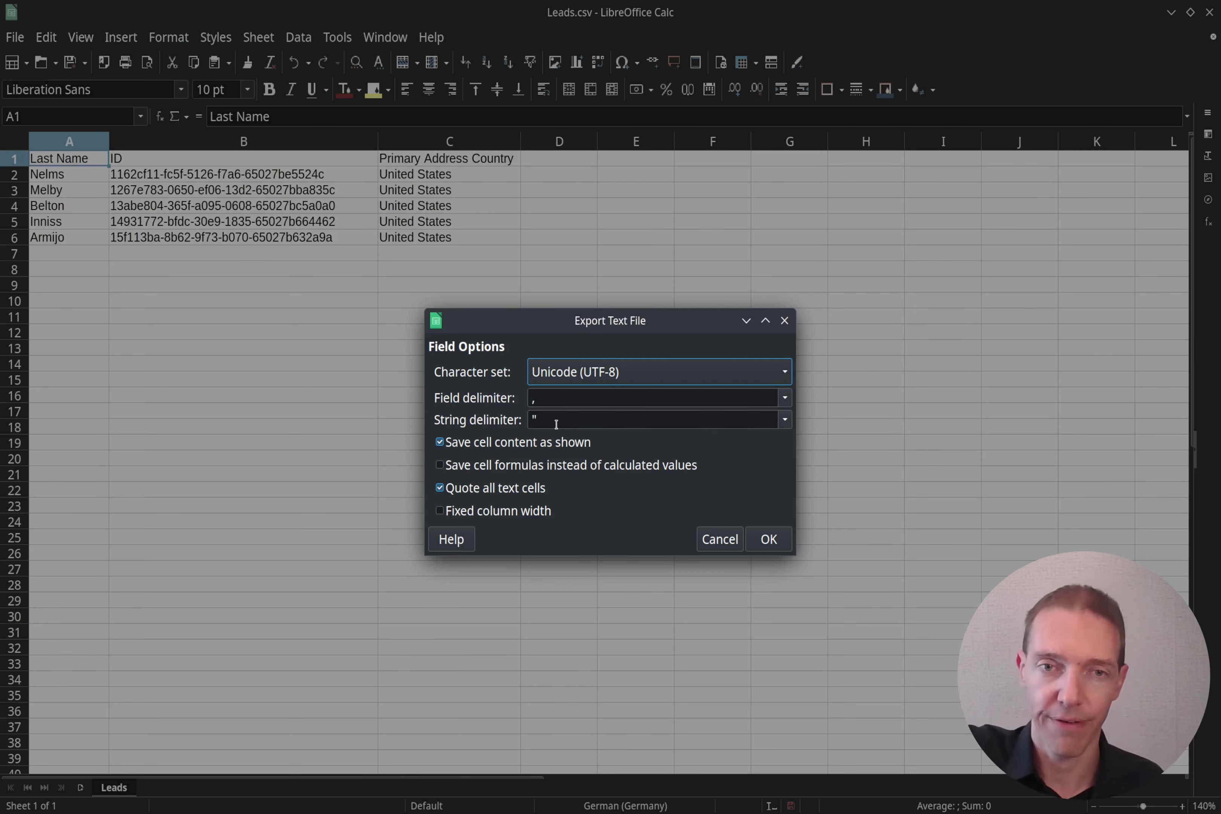
click(769, 541)
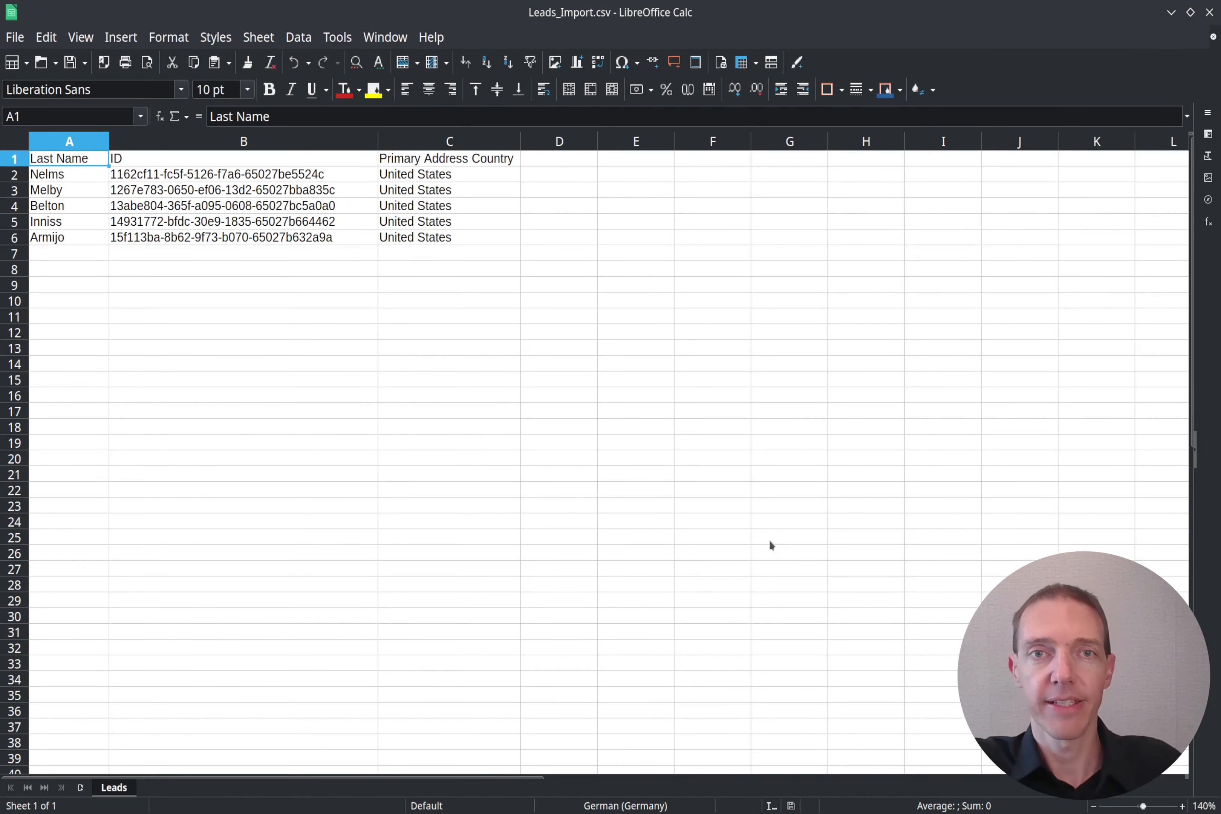
click(1209, 12)
Step: Open Leads_Import.csv in Kate from Dolphin
click(494, 322)
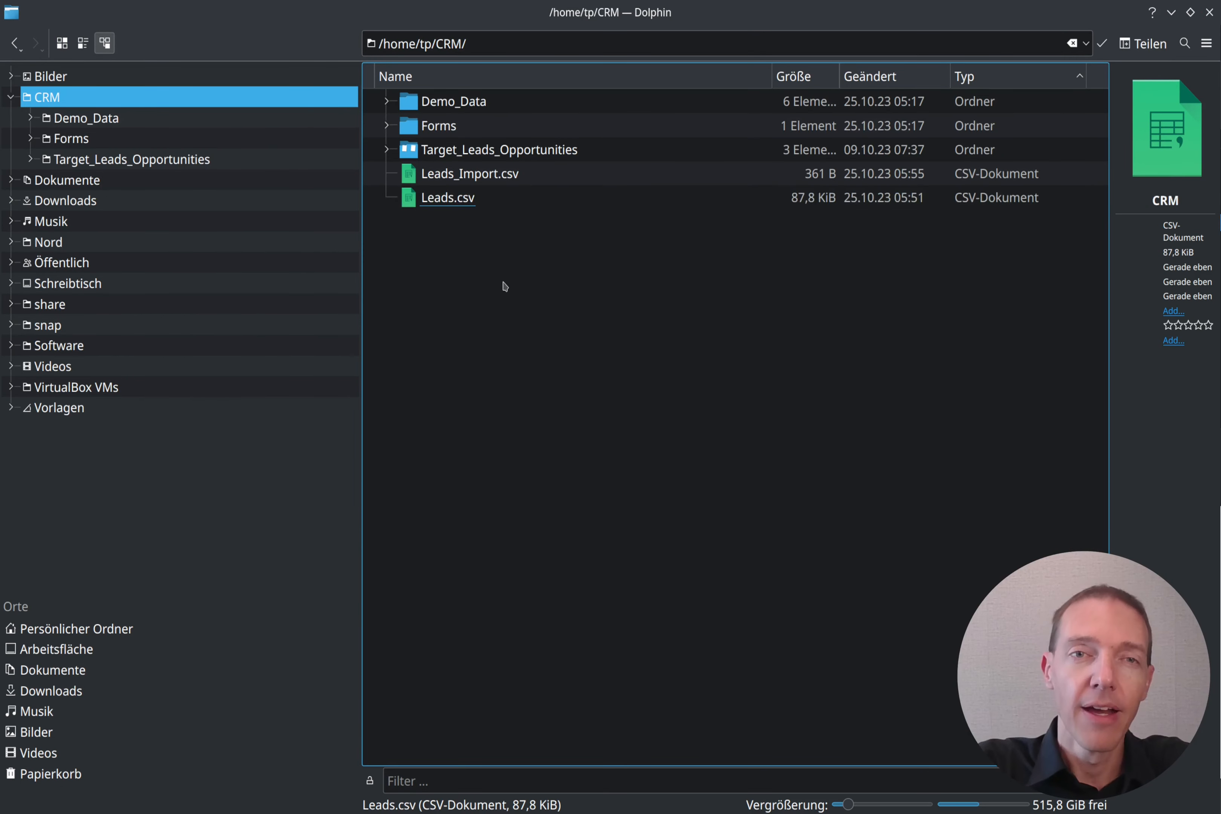
right_click(477, 175)
mouse_move(631, 203)
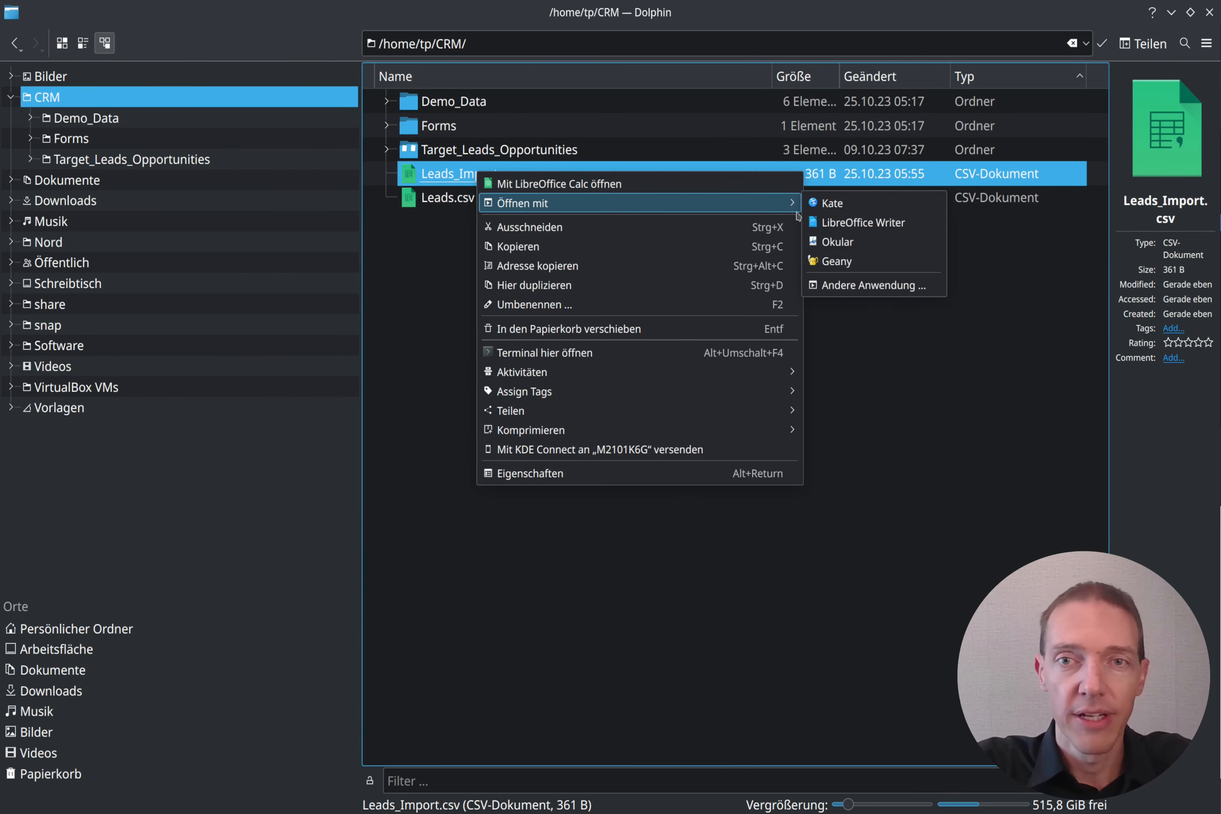
click(881, 204)
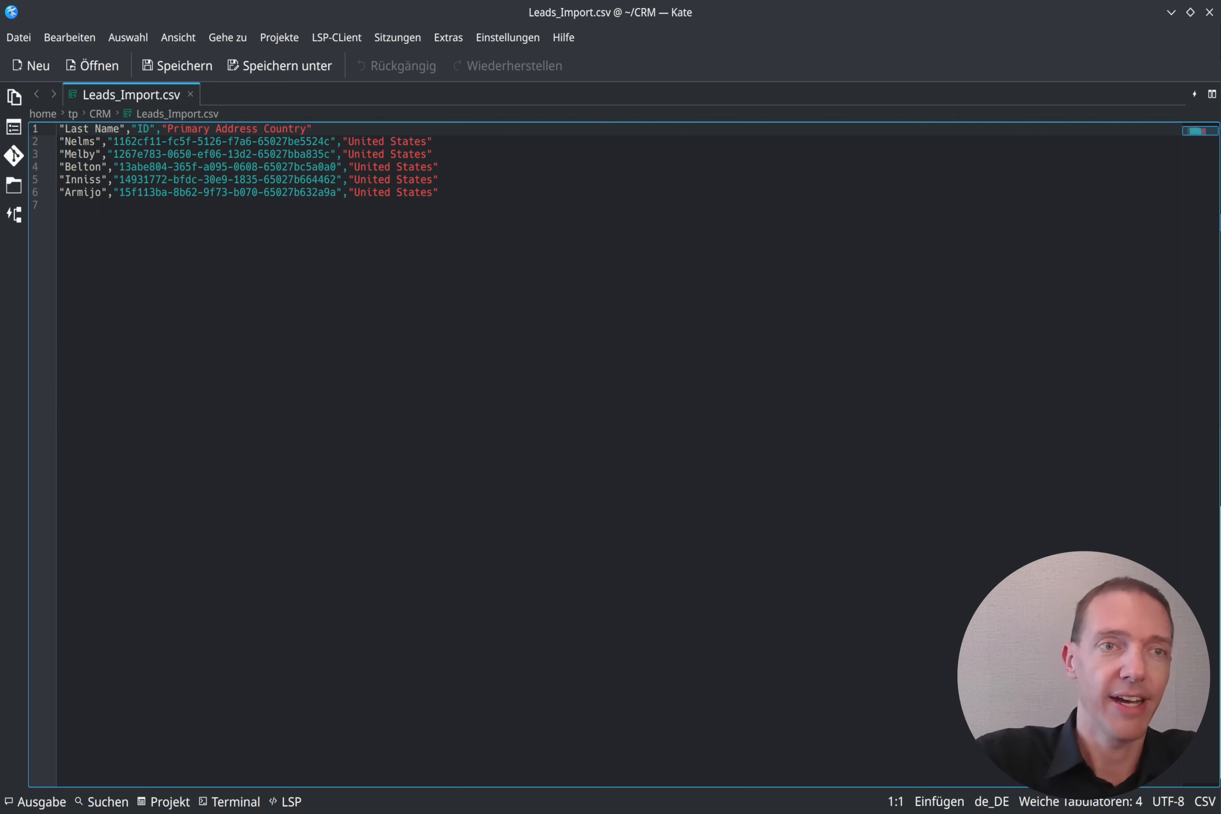
Step: Inspect the header and the quoted first data line, then return to Dolphin
key(shift+End)
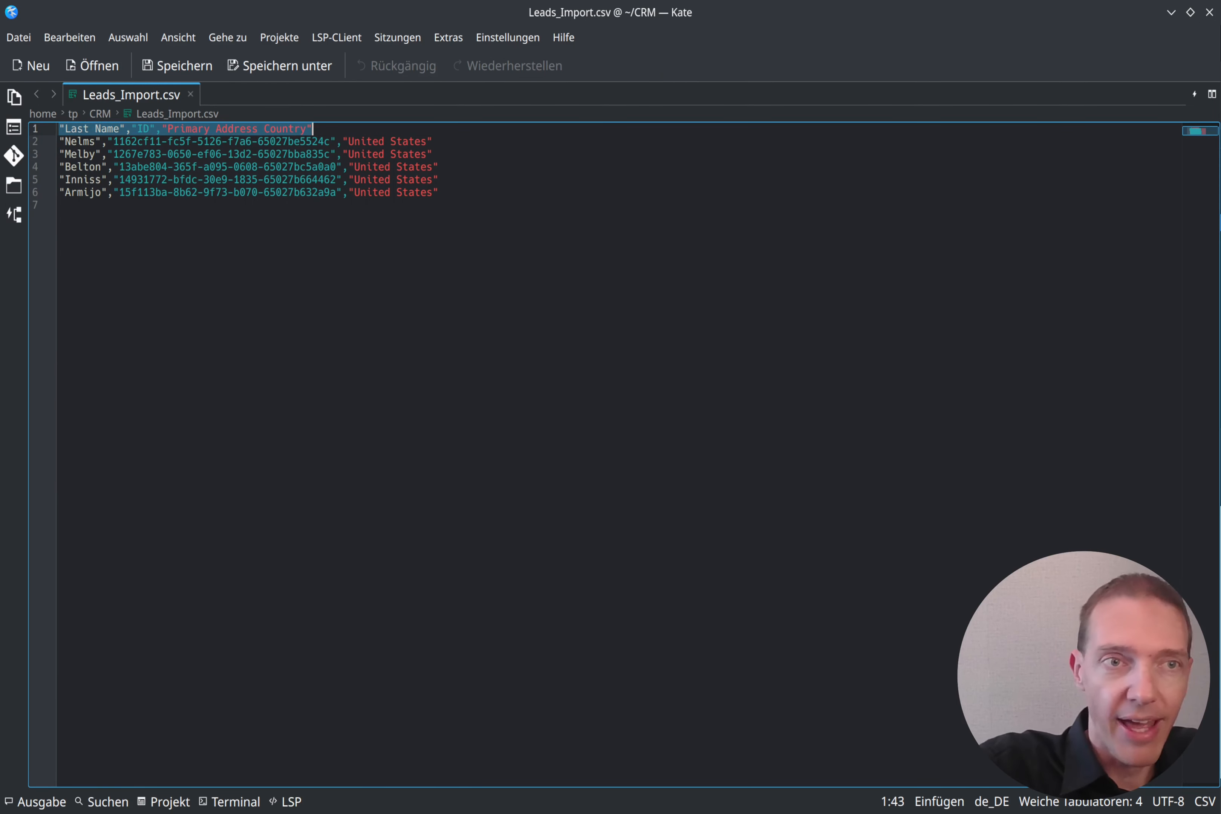
key(End)
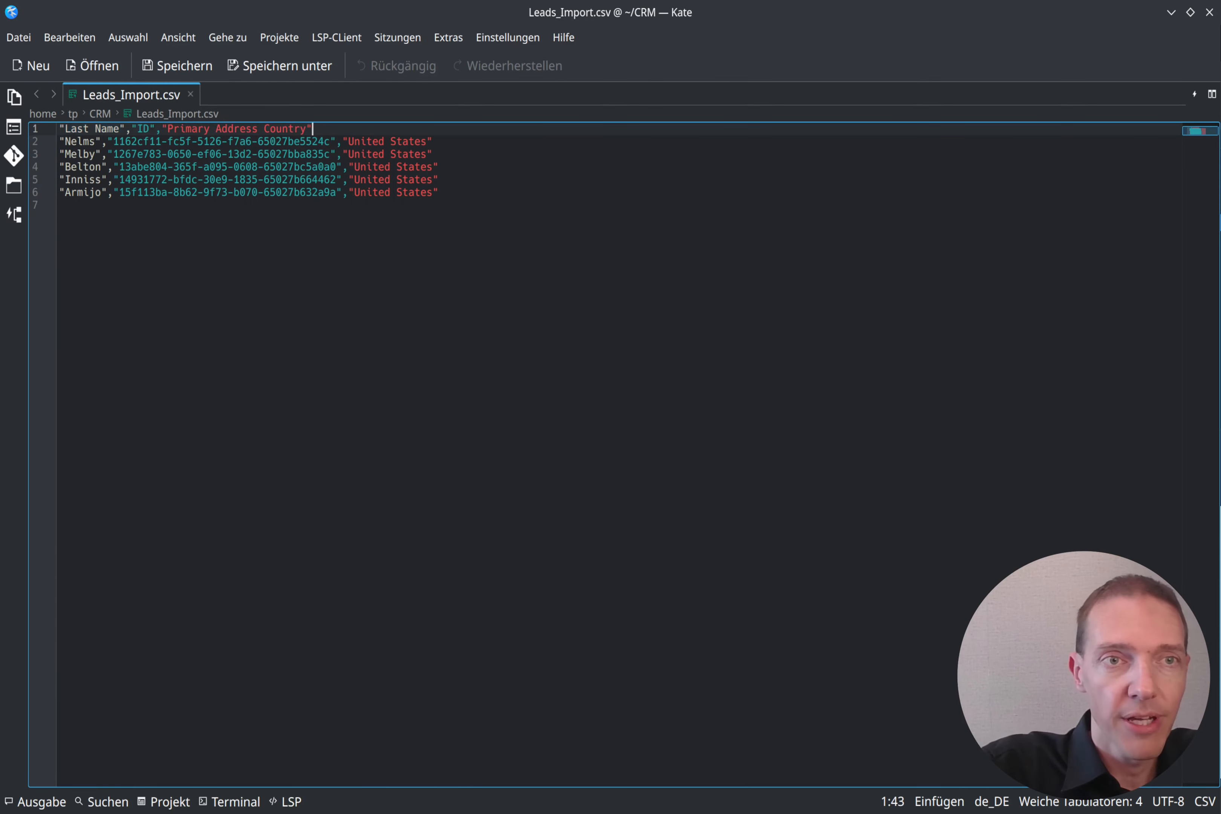
key(Left)
key(Down)
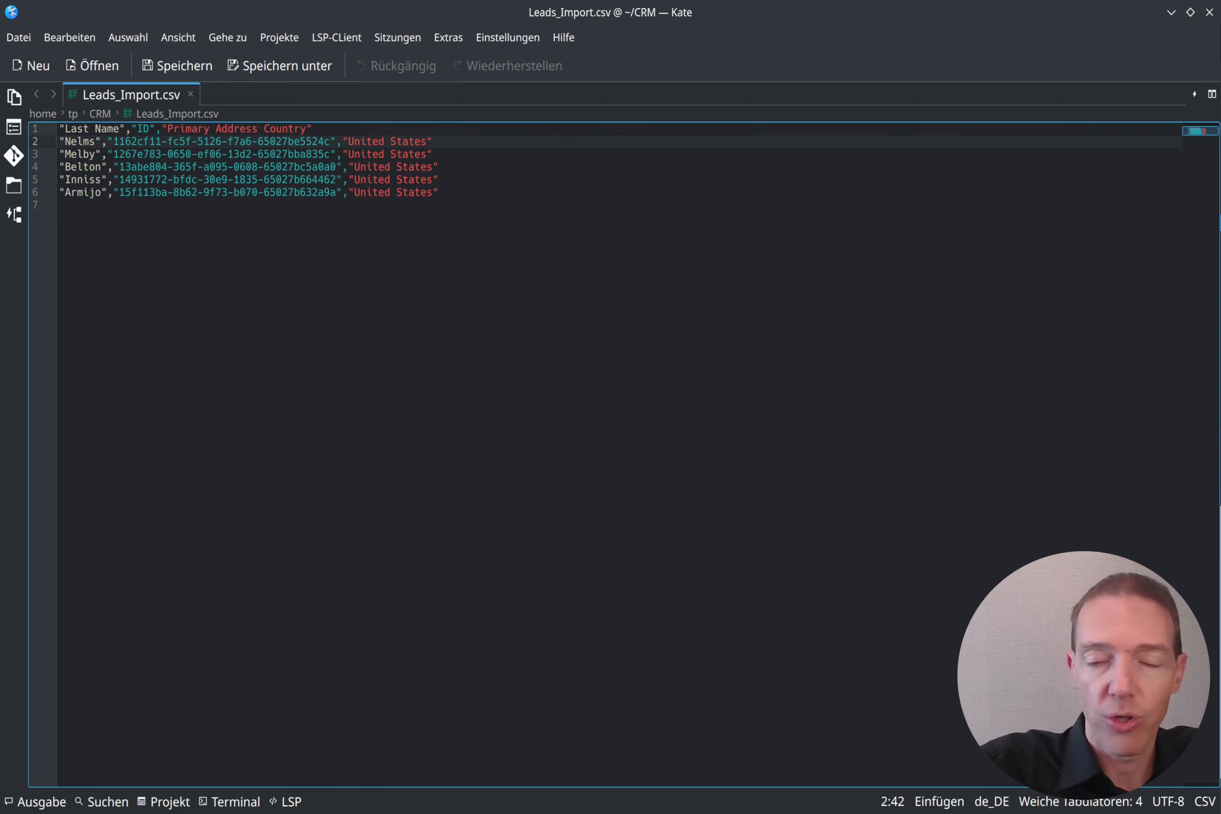
key(Home)
key(shift+Right)
key(shift+Right)
key(shift+Right)
key(shift+Right)
key(shift+Right)
key(shift+Right)
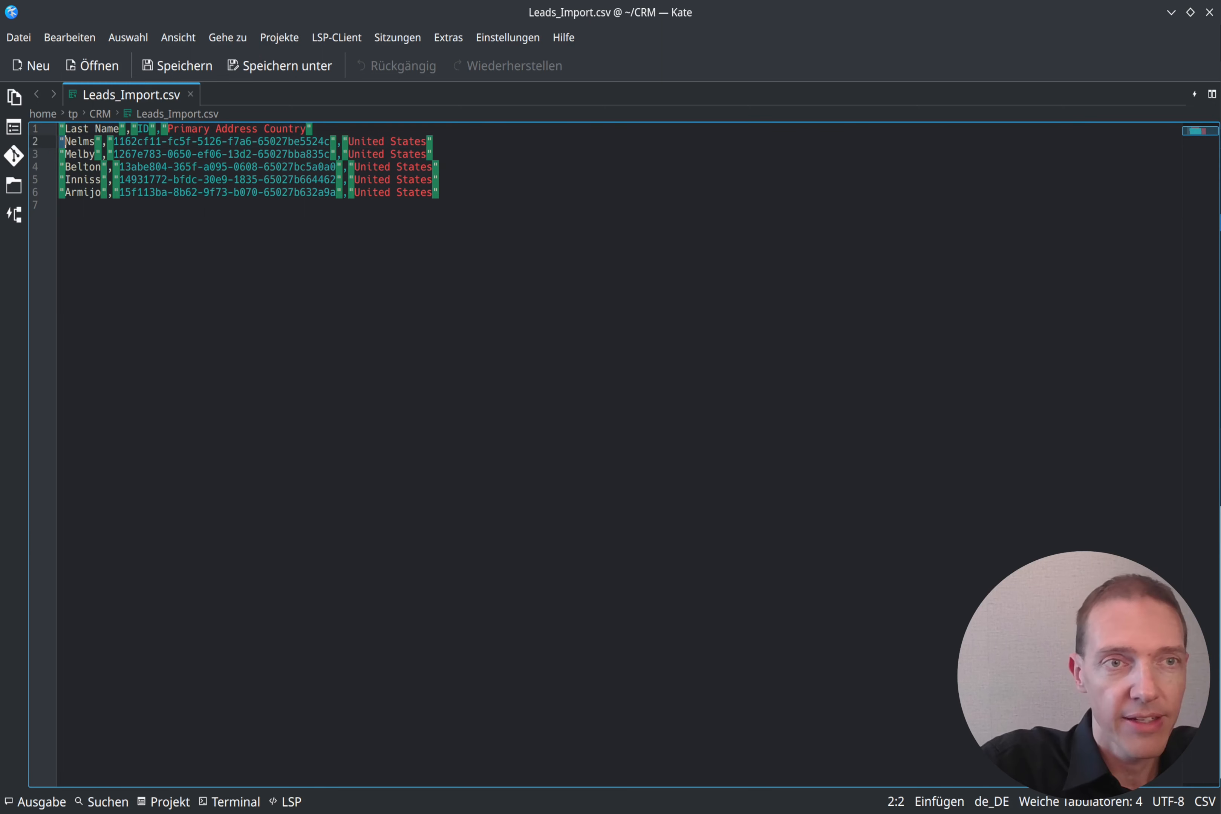
key(ctrl+shift+Right)
key(ctrl+shift+Right)
key(ctrl+shift+Right)
key(ctrl+shift+Right)
key(ctrl+shift+Right)
key(ctrl+shift+Right)
key(ctrl+shift+Right)
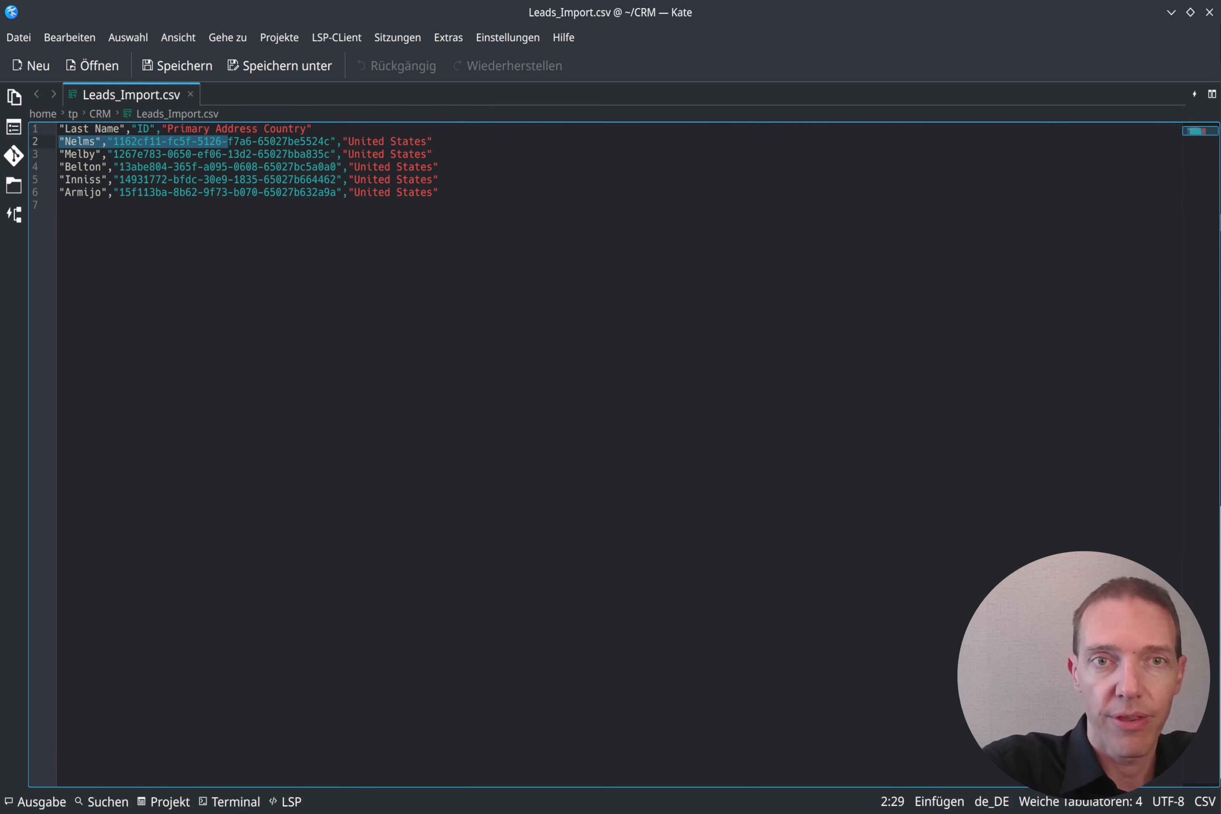
key(ctrl+End)
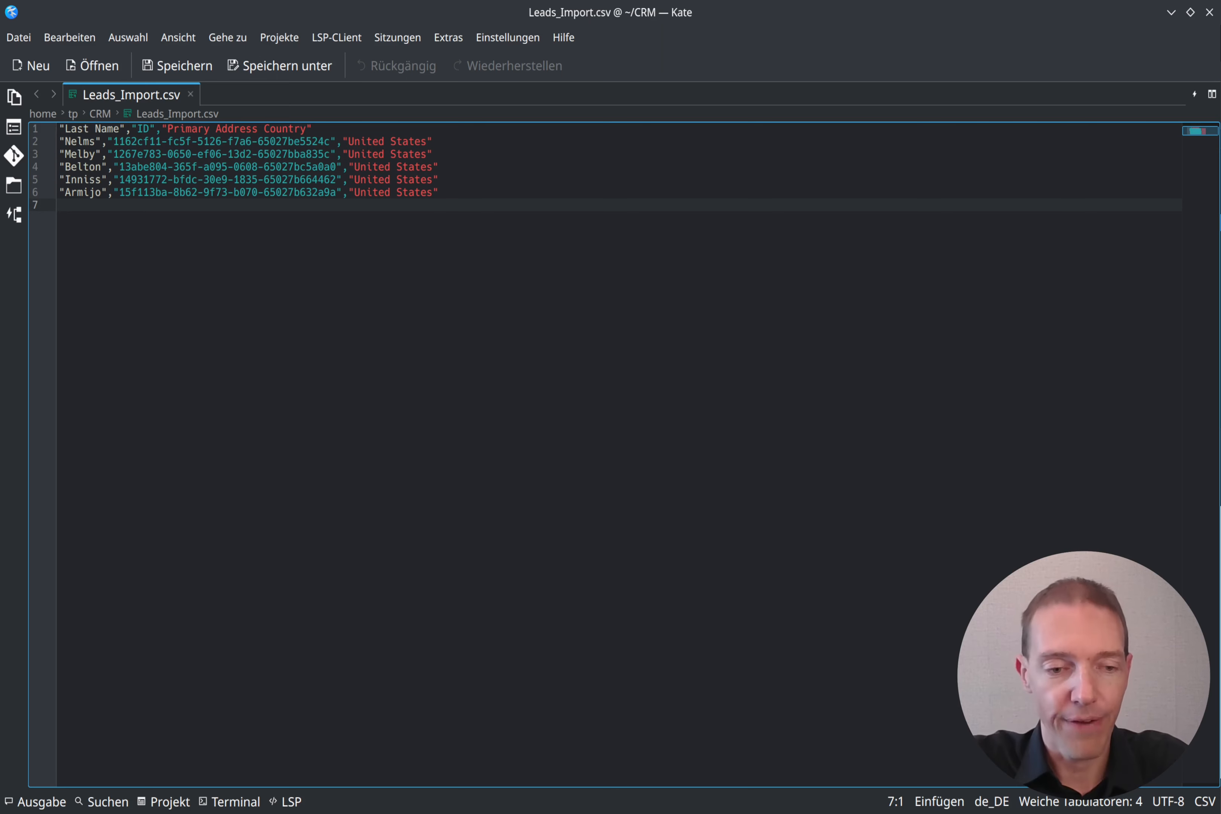
key(alt+Tab)
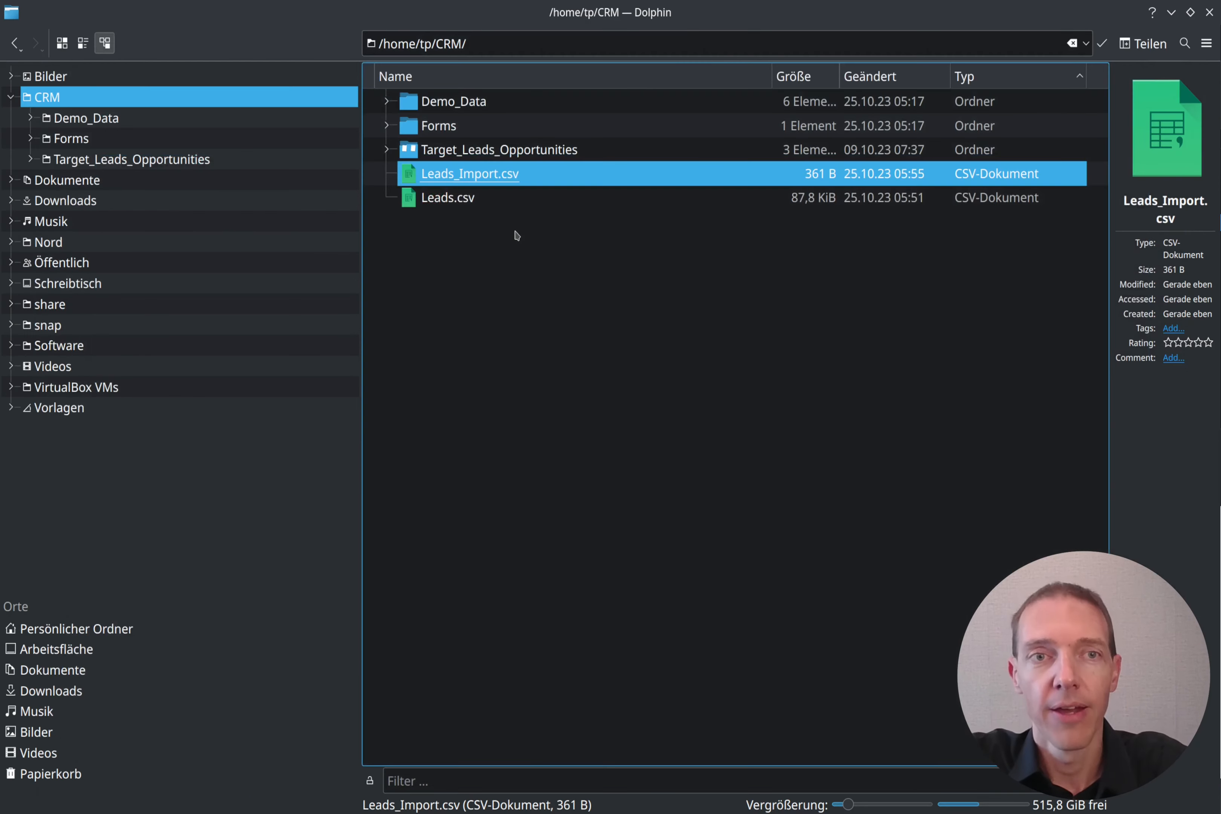
Step: Paste a duplicate of Leads_Import.csv named Leads_Import_00.csv
click(514, 269)
click(489, 181)
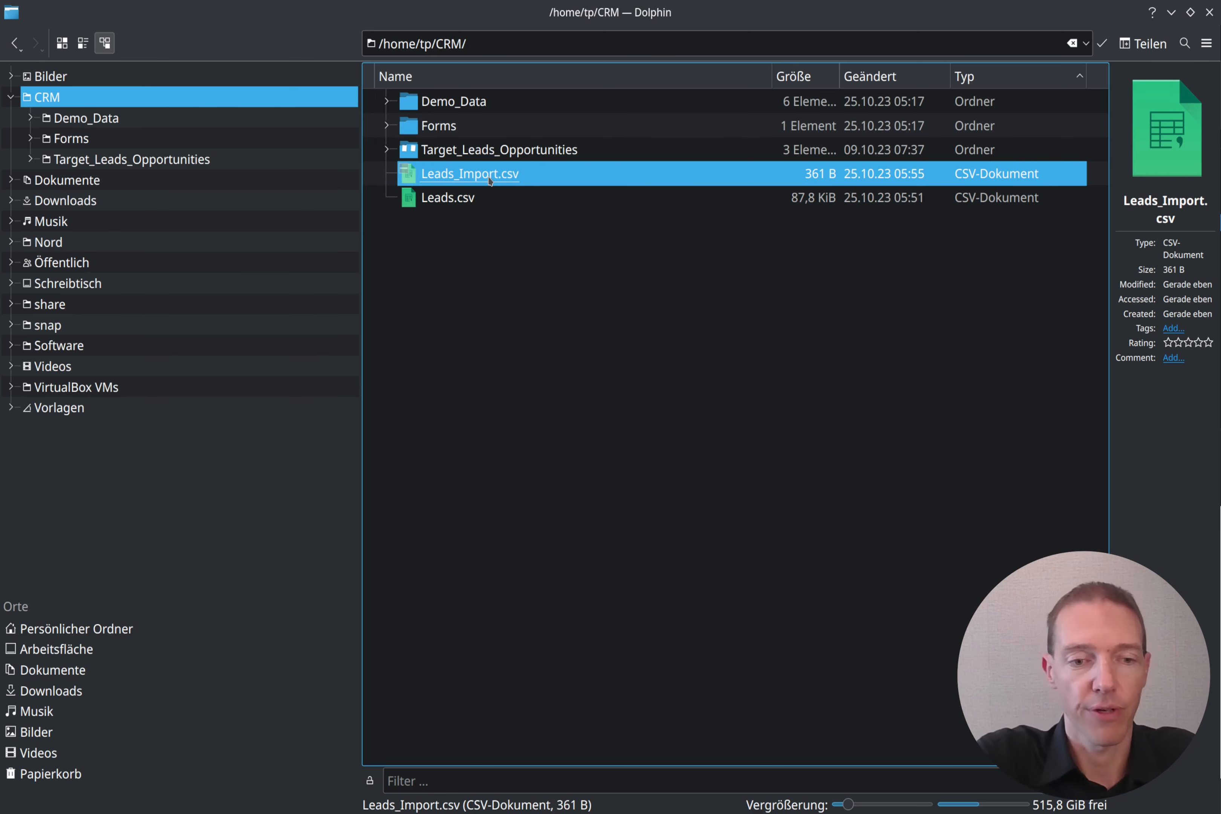
key(ctrl+v)
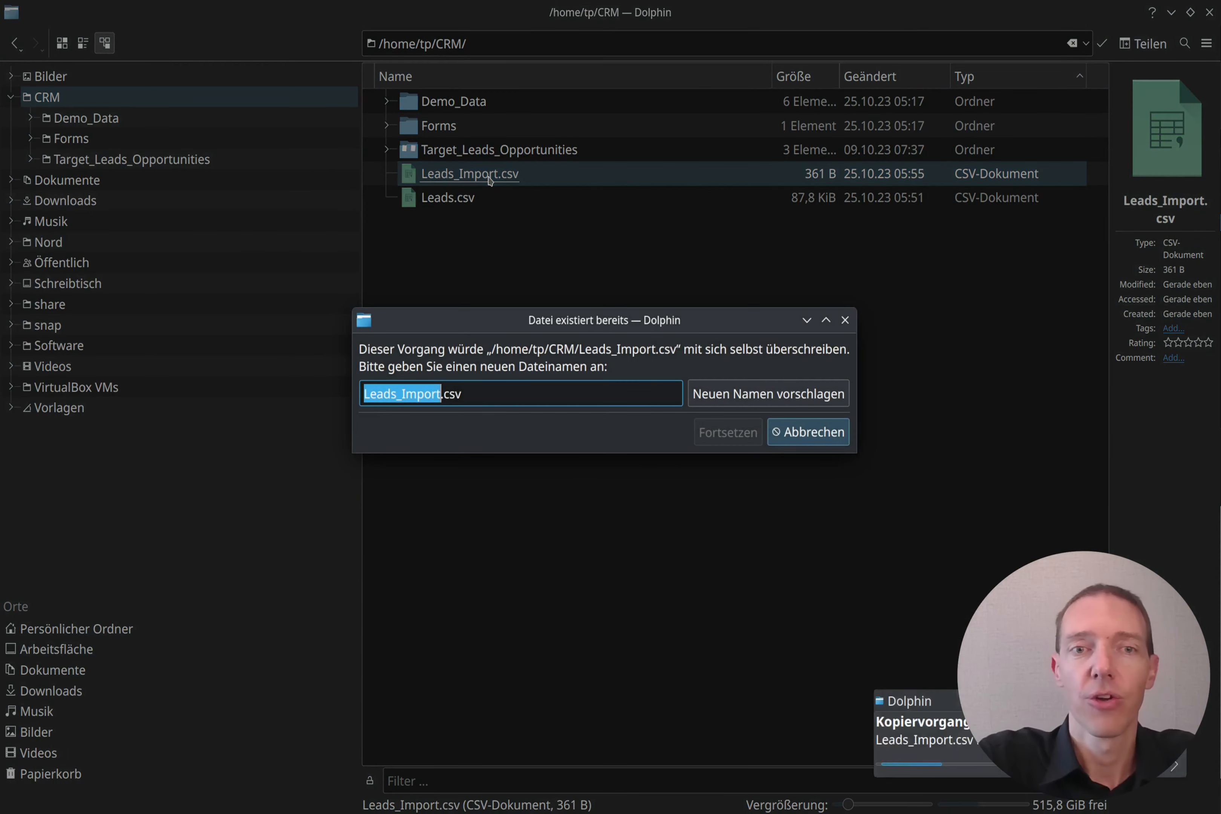
key(Right)
text(_)
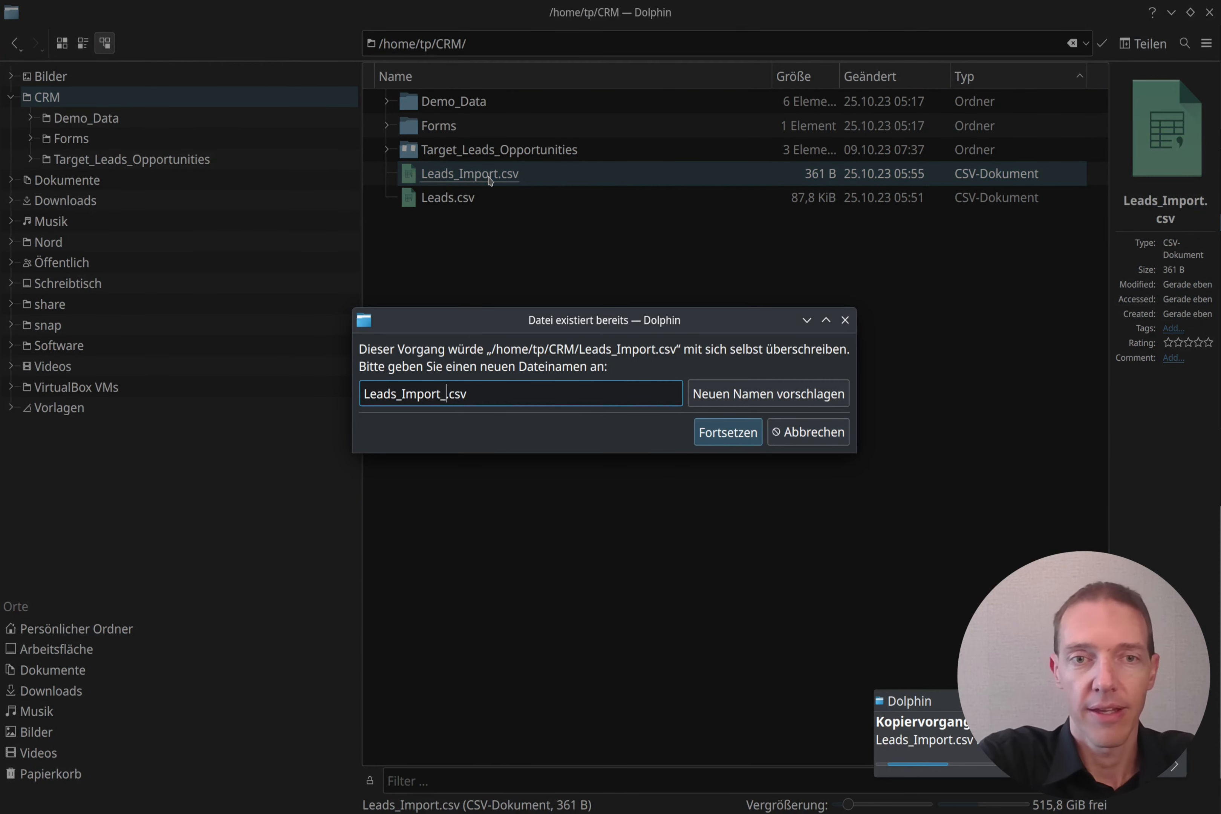
text(00)
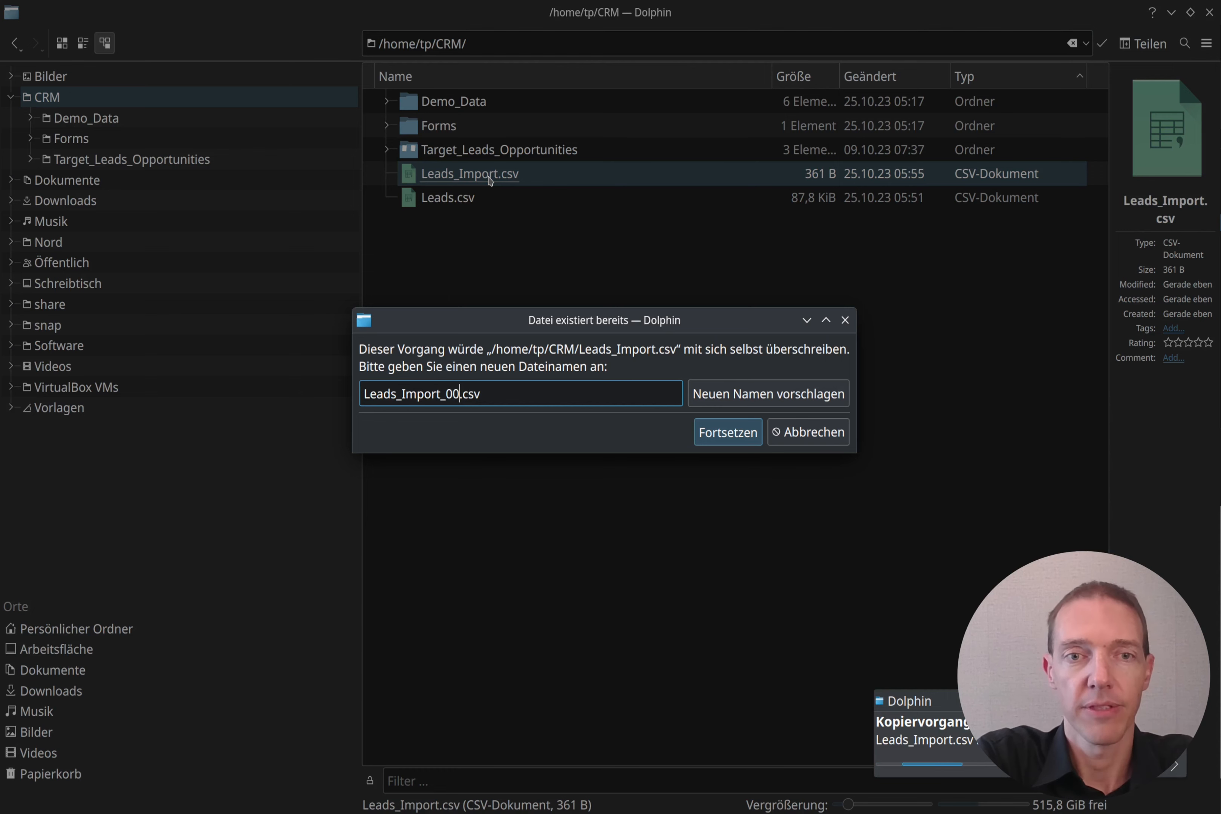
key(Return)
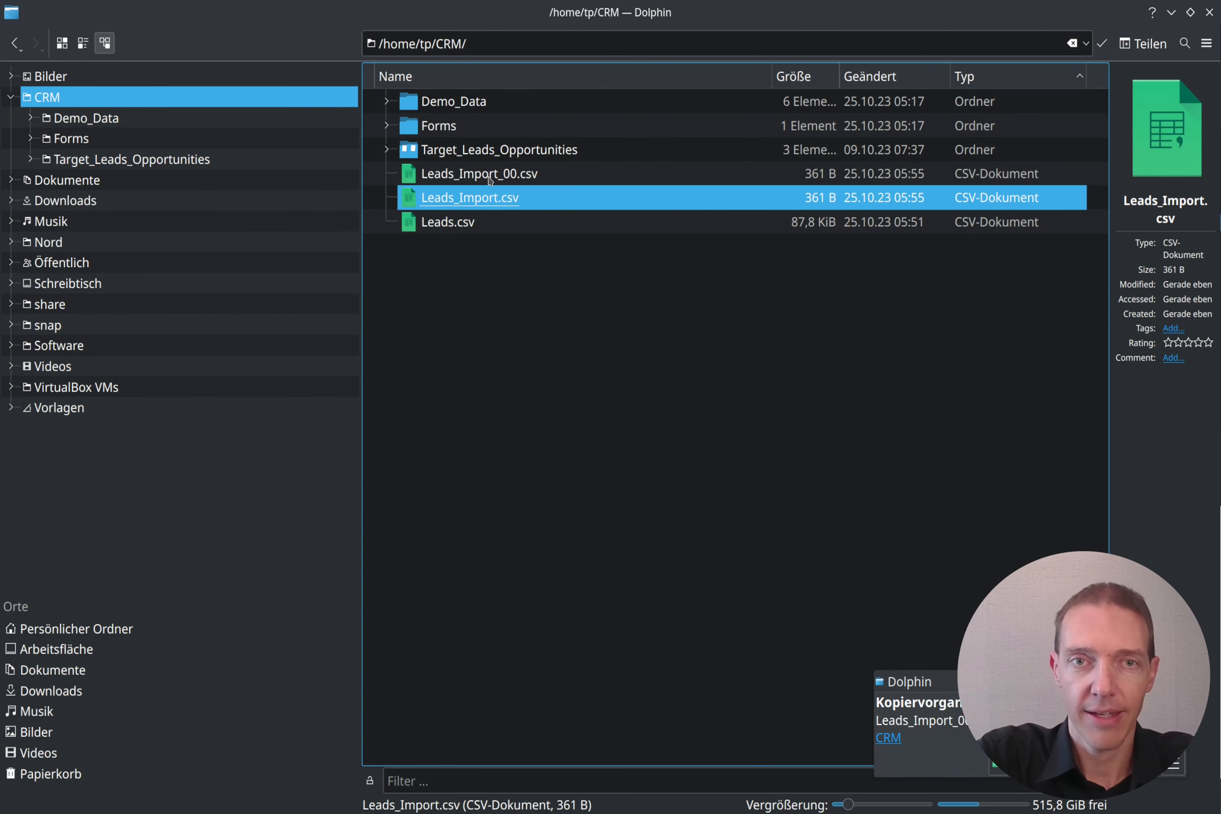
Step: Paste a second duplicate named Leads_Import_01.csv
key(ctrl+v)
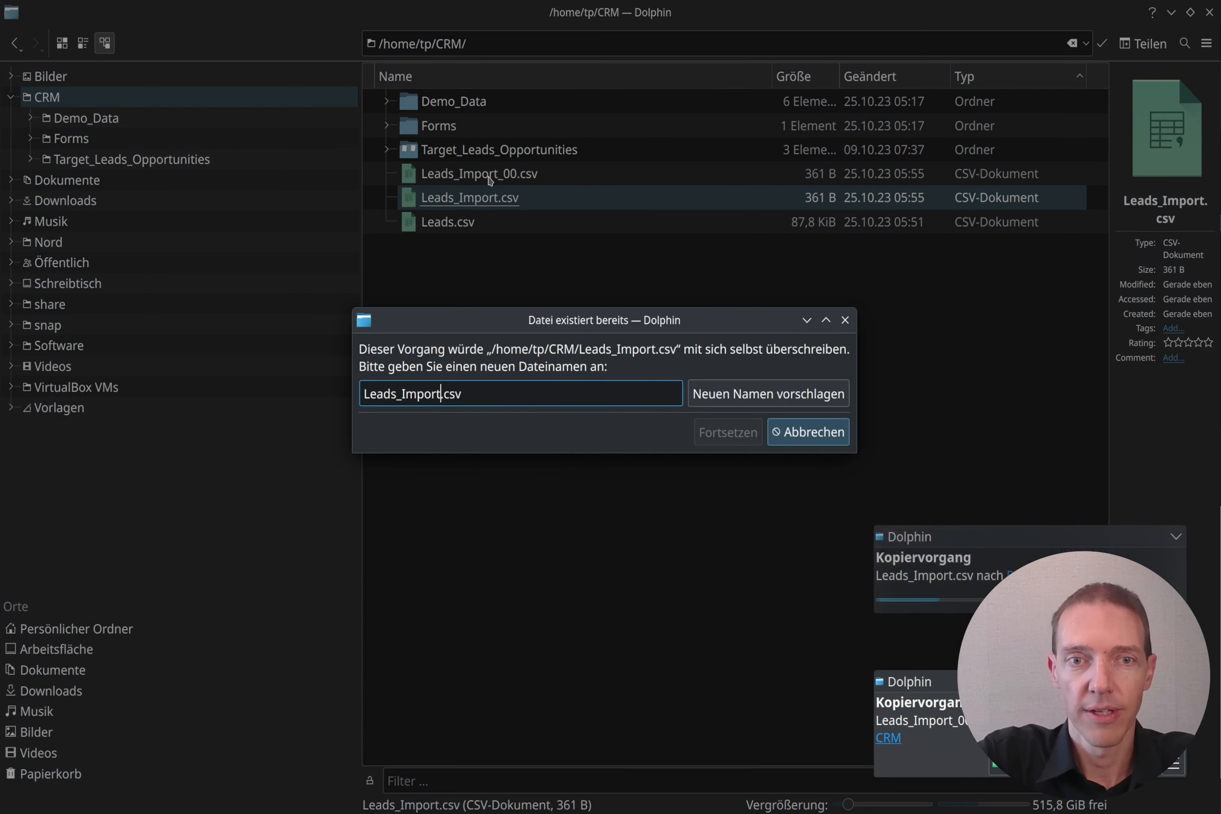
text(_01)
key(Return)
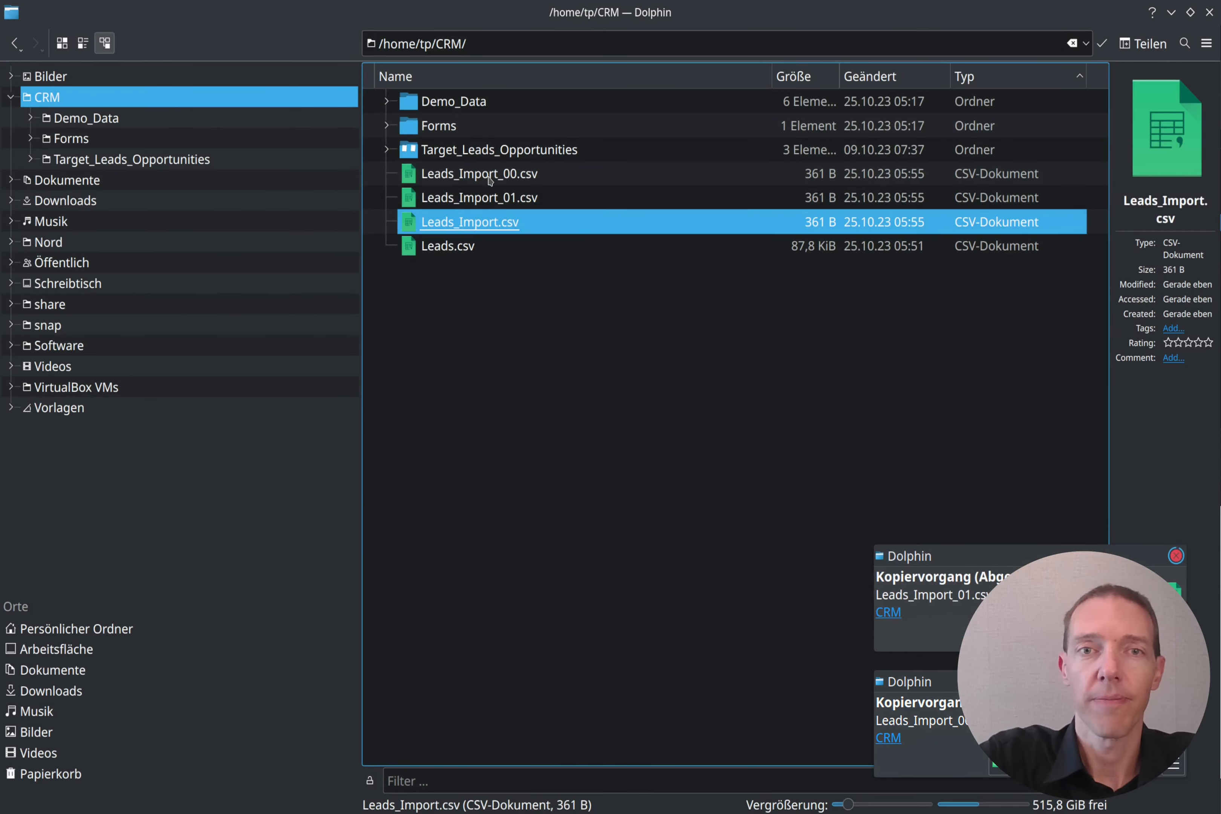
click(490, 180)
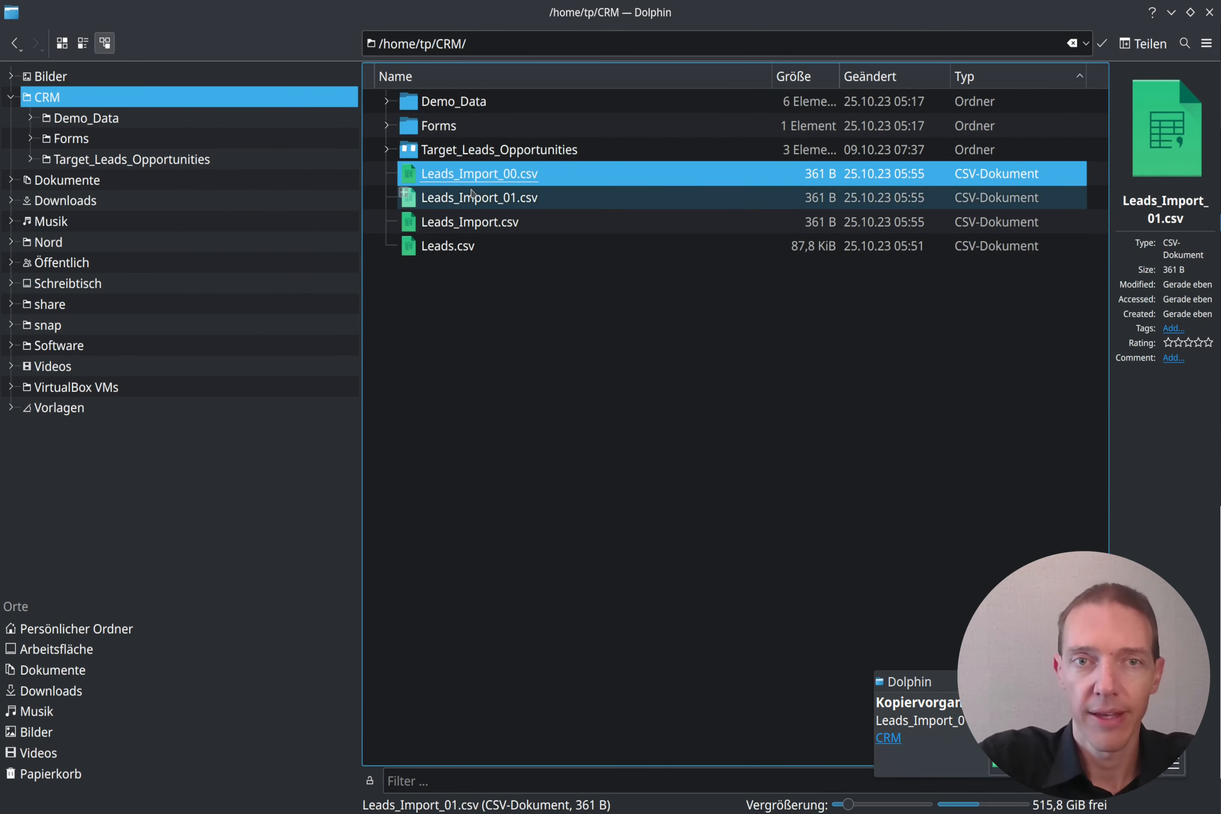
Step: Open Leads_Import_00.csv in Kate
right_click(484, 175)
mouse_move(569, 206)
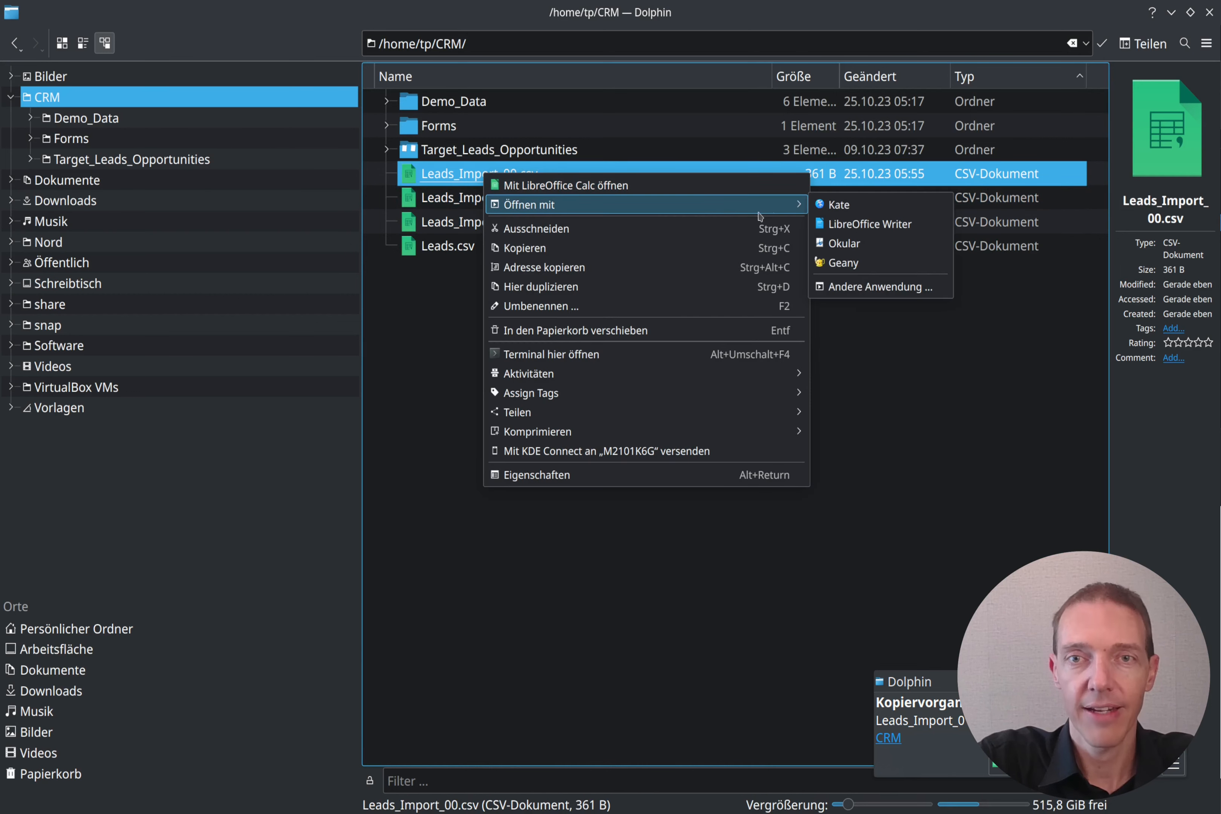
click(835, 202)
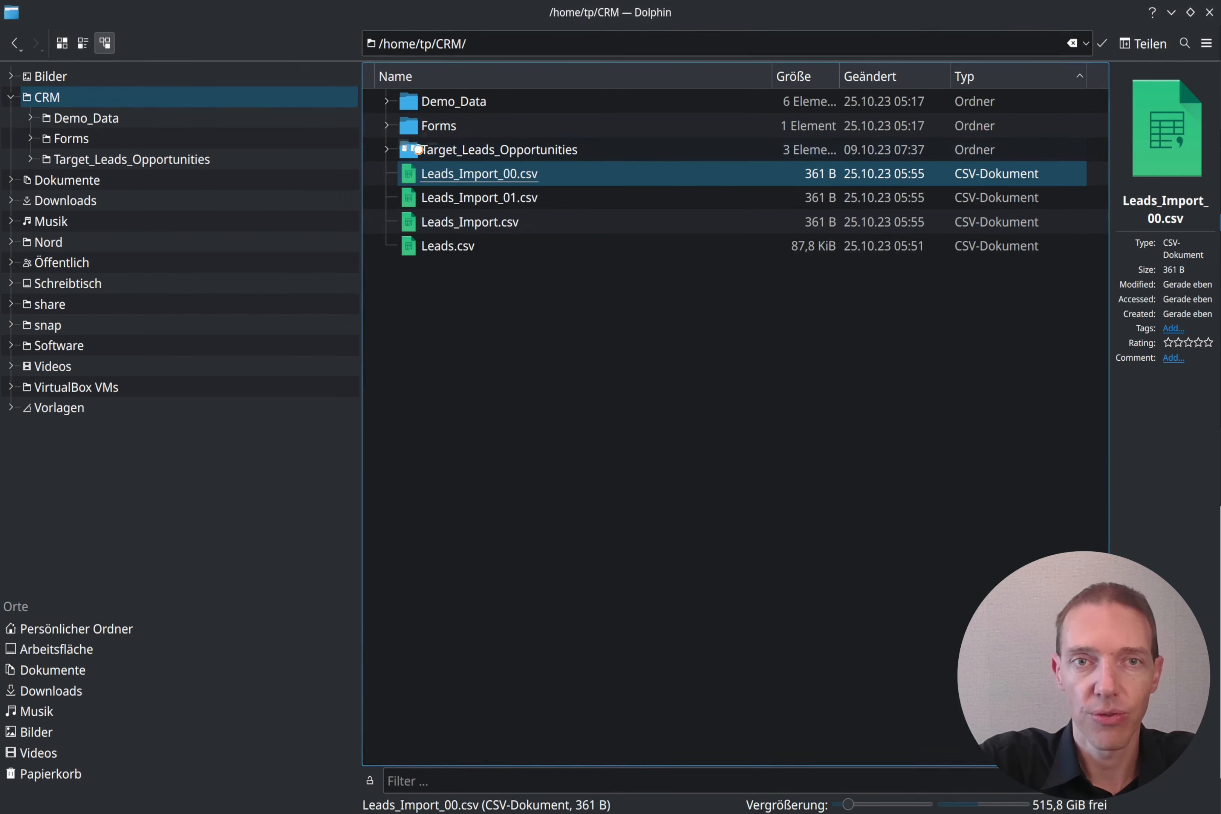
Step: Delete every row after the first lead and save the file
click(469, 142)
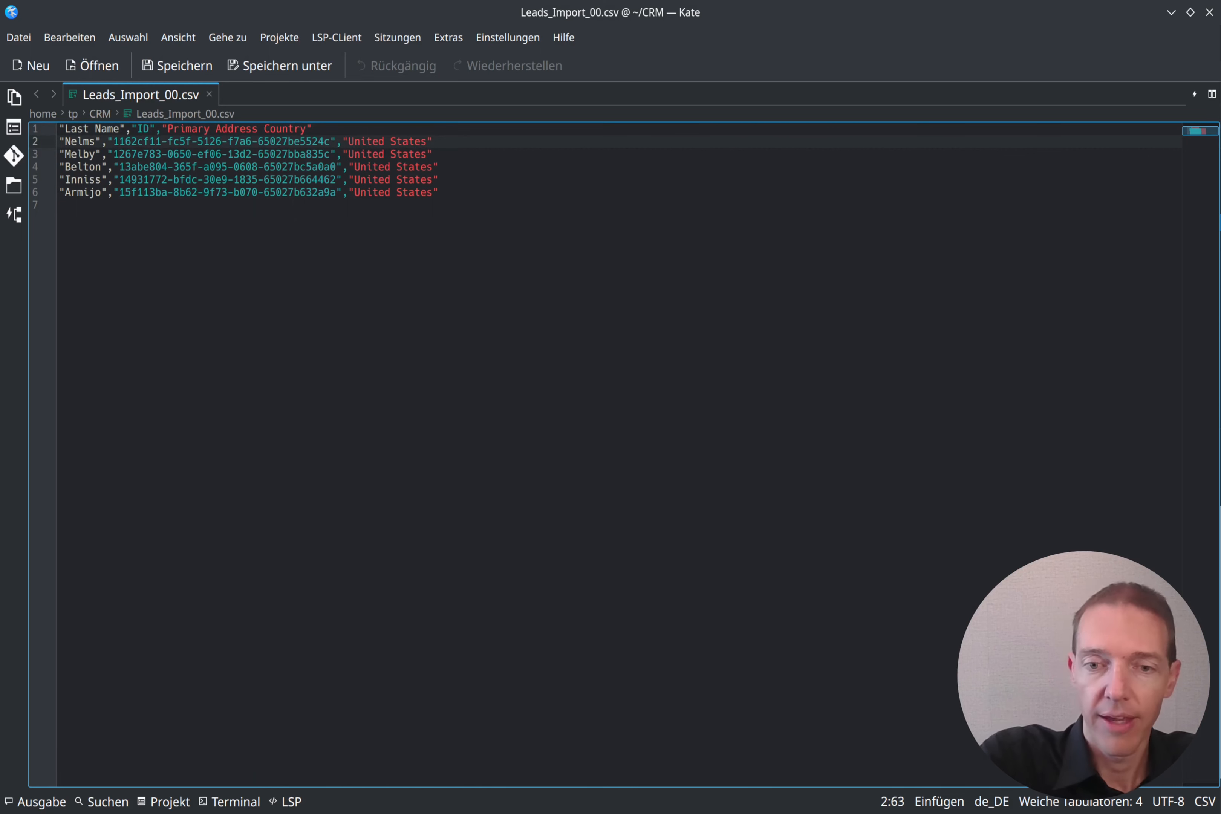
key(ctrl+shift+End)
key(Delete)
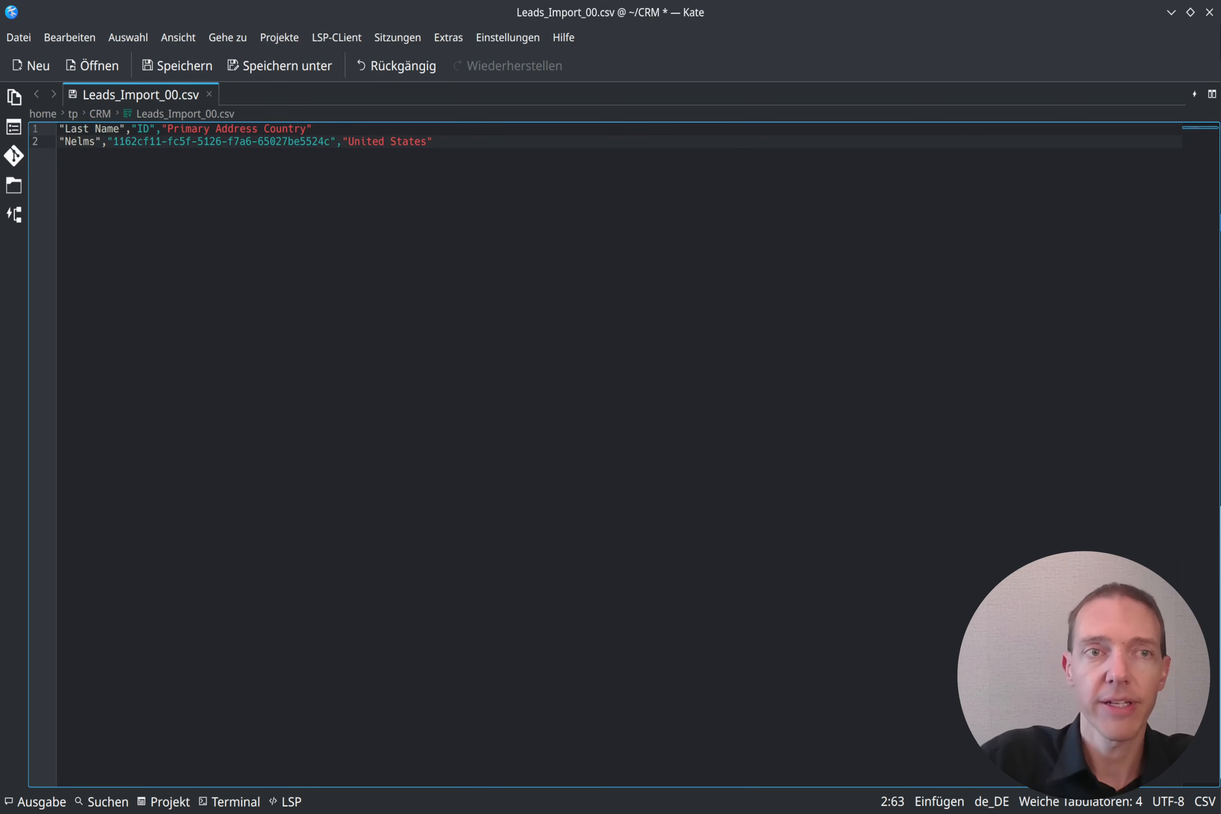
key(ctrl+s)
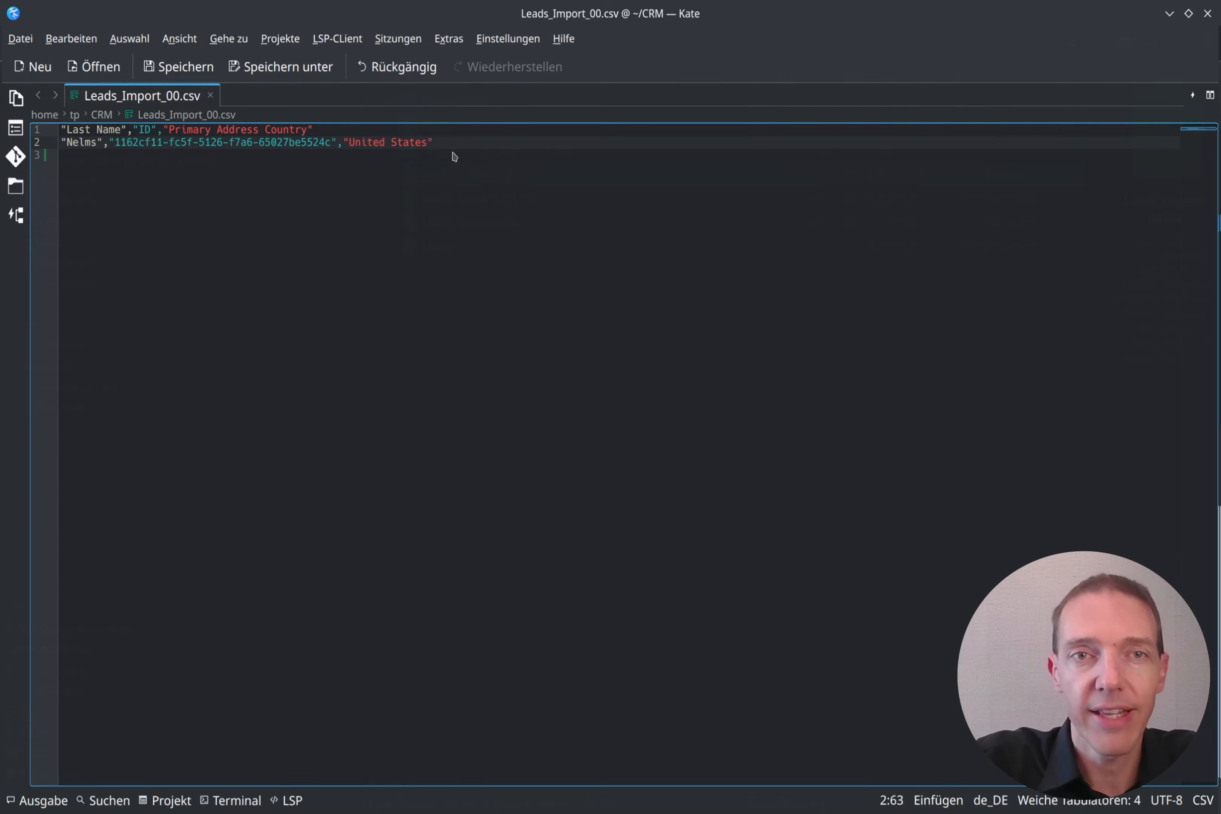
right_click(503, 198)
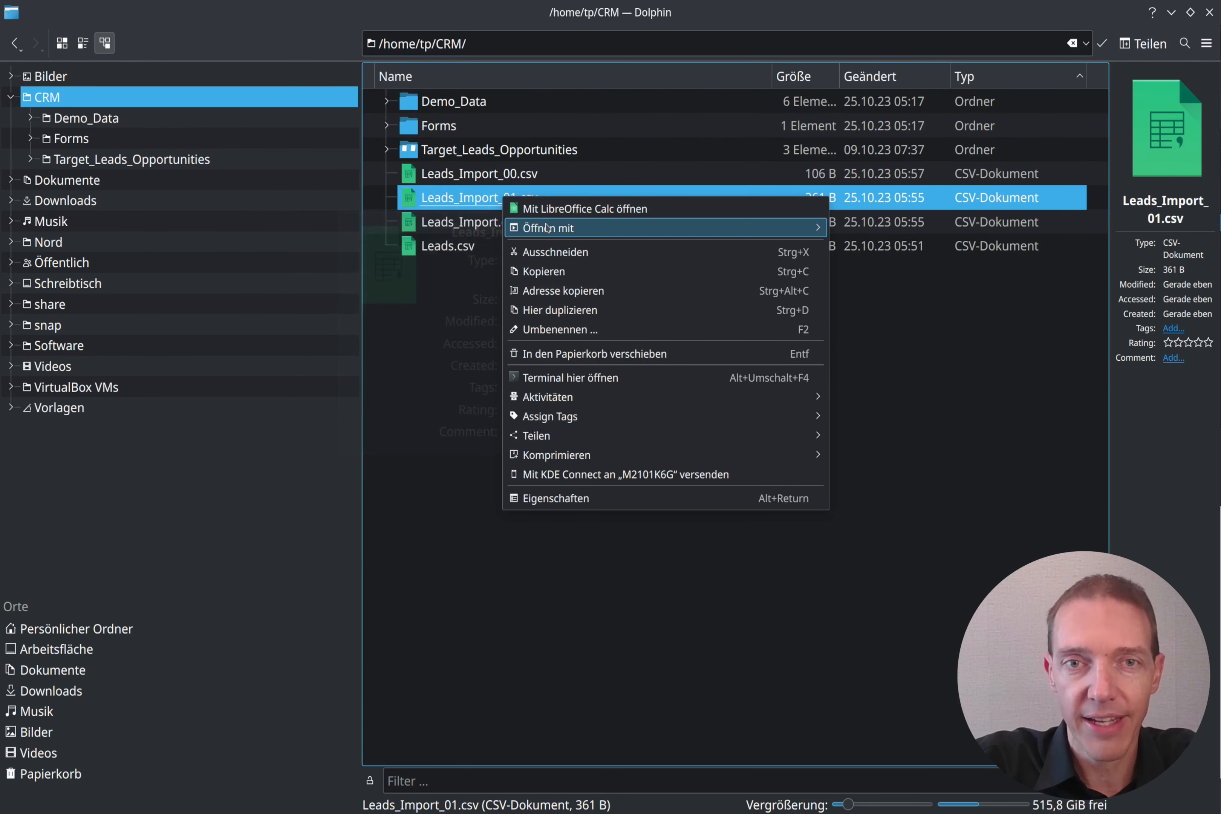
Step: Delete the first lead row from Leads_Import_01.csv in Kate, save, and close it
mouse_move(546, 228)
click(912, 228)
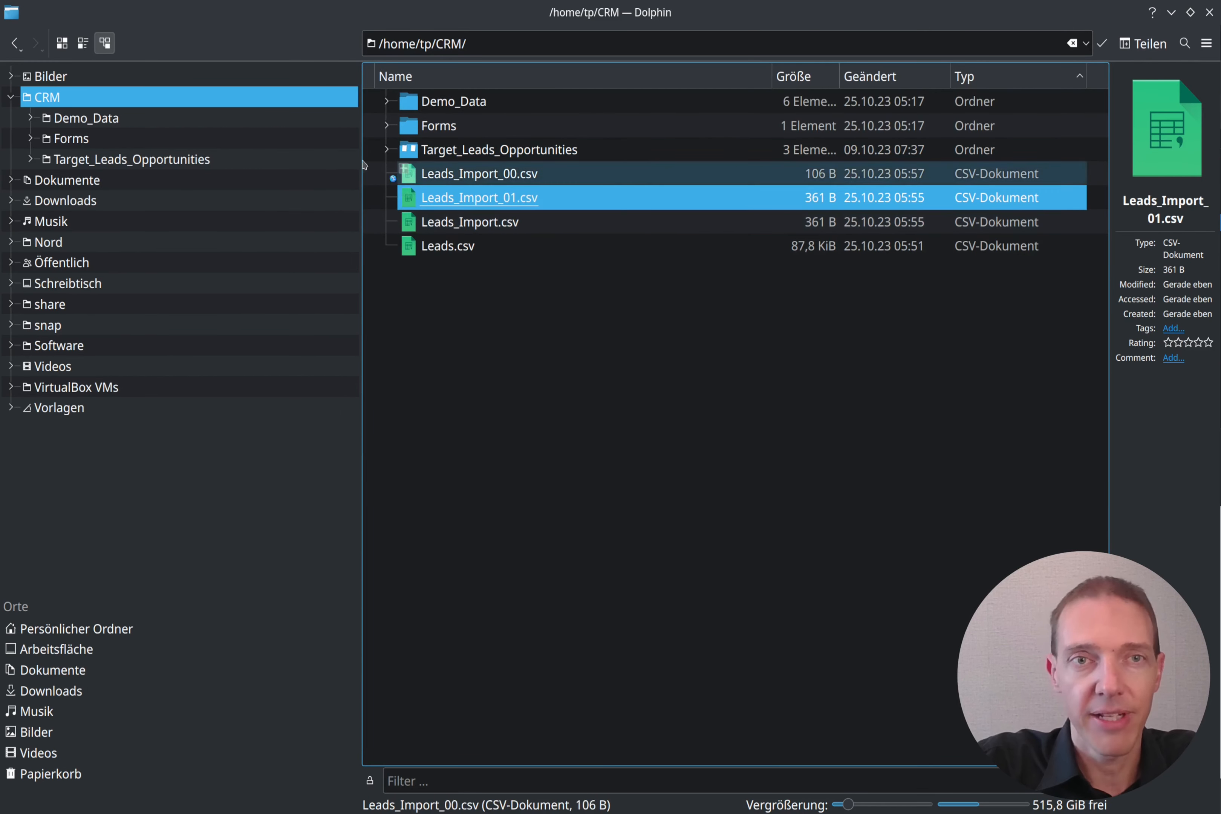
click(454, 142)
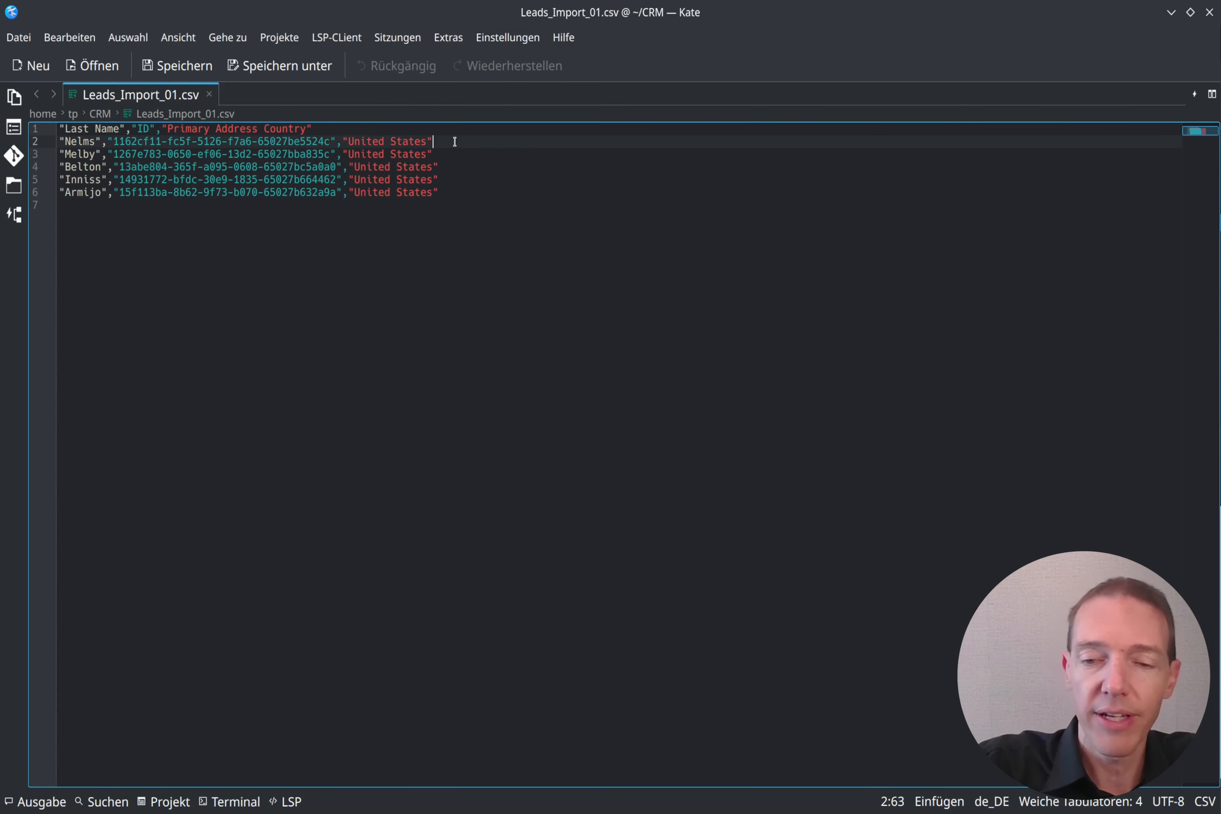
key(shift+Up)
key(BackSpace)
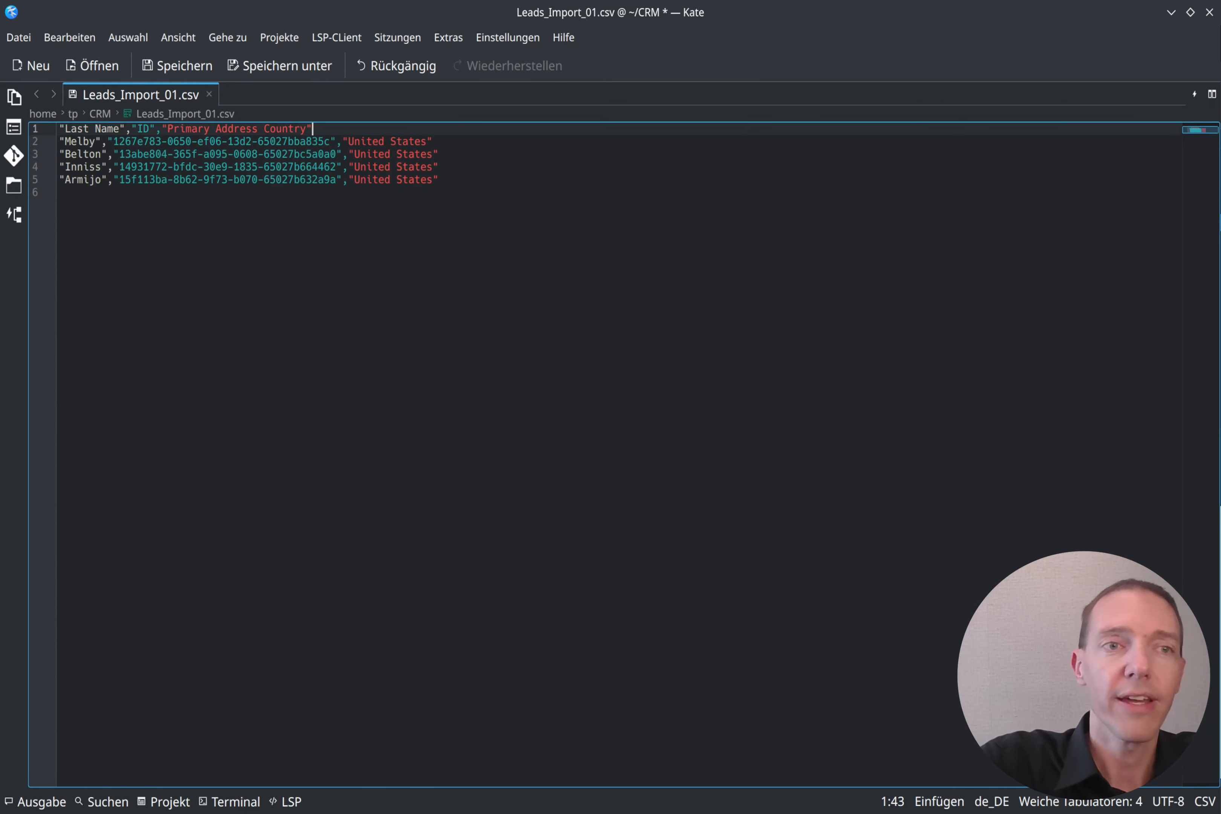
key(ctrl+s)
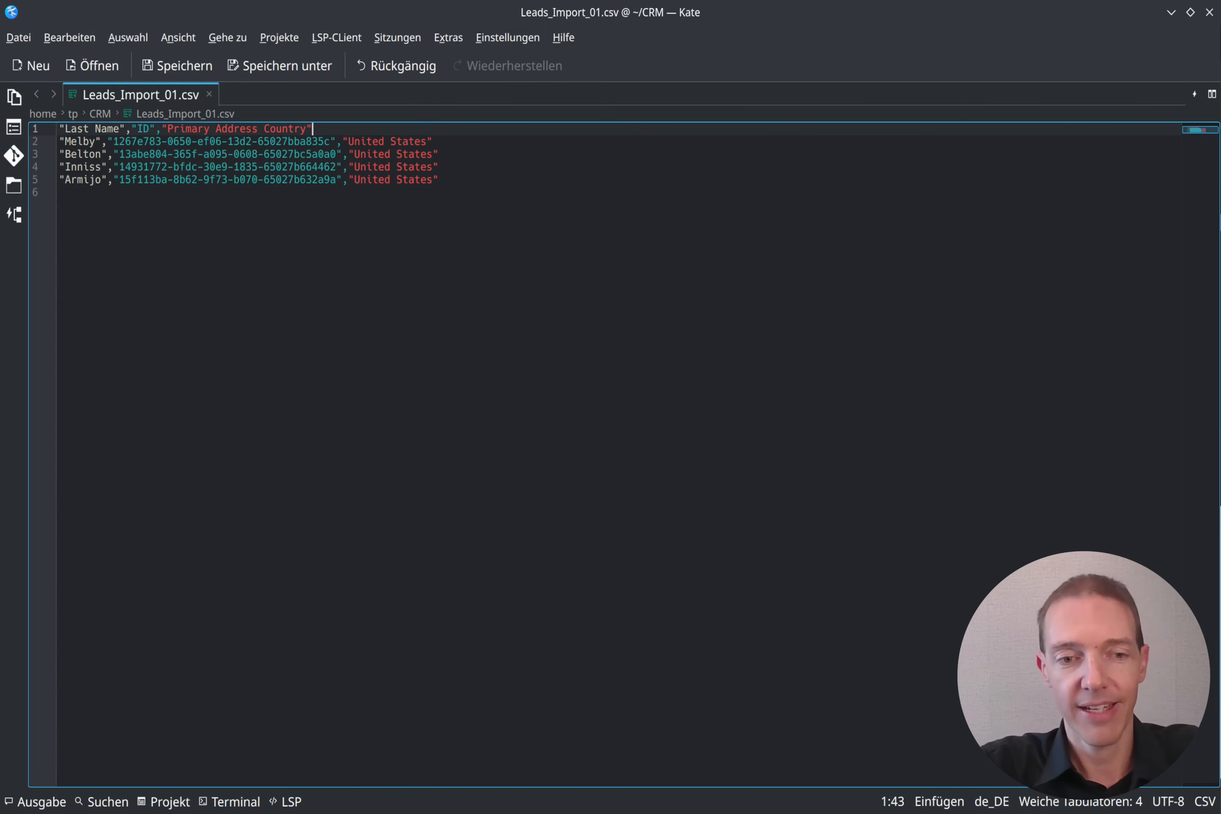
key(ctrl+q)
Step: Check Leads_Import_00.csv's file size, then switch to the SuiteCRM browser window
click(620, 368)
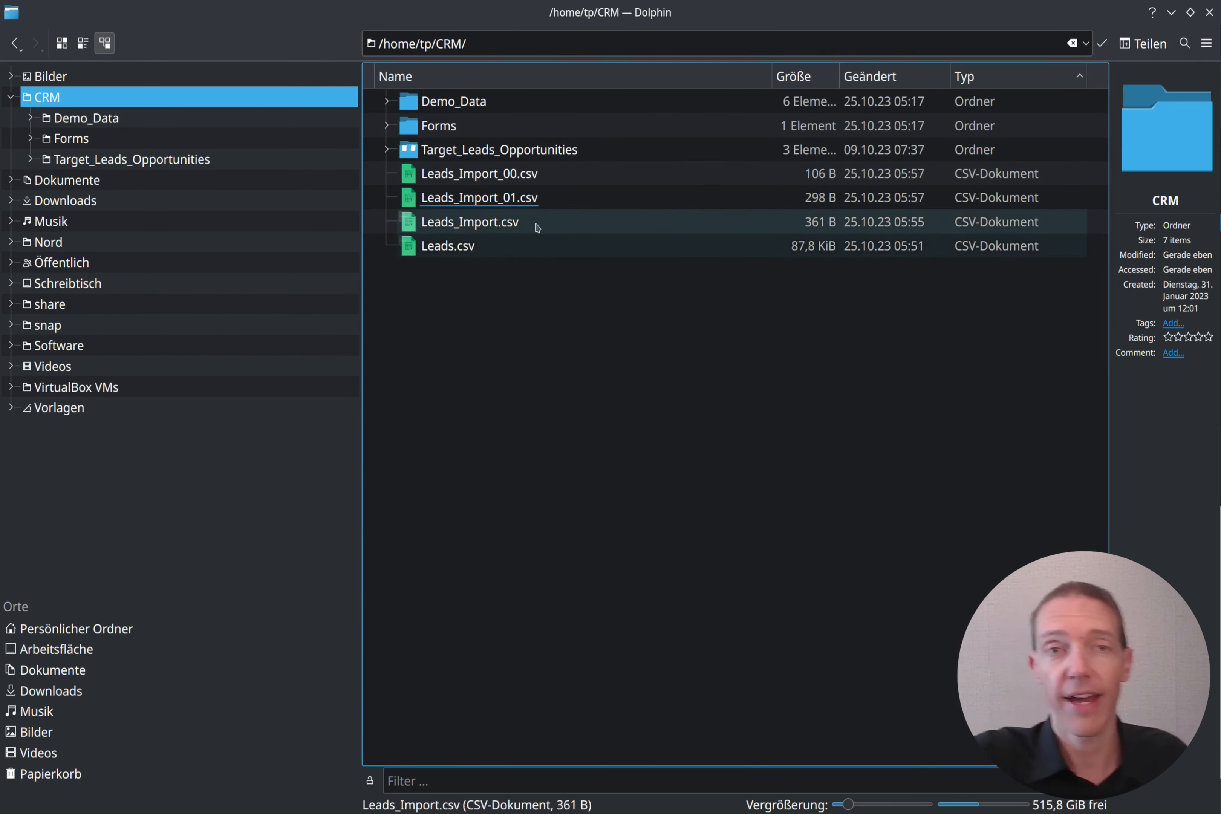
click(537, 175)
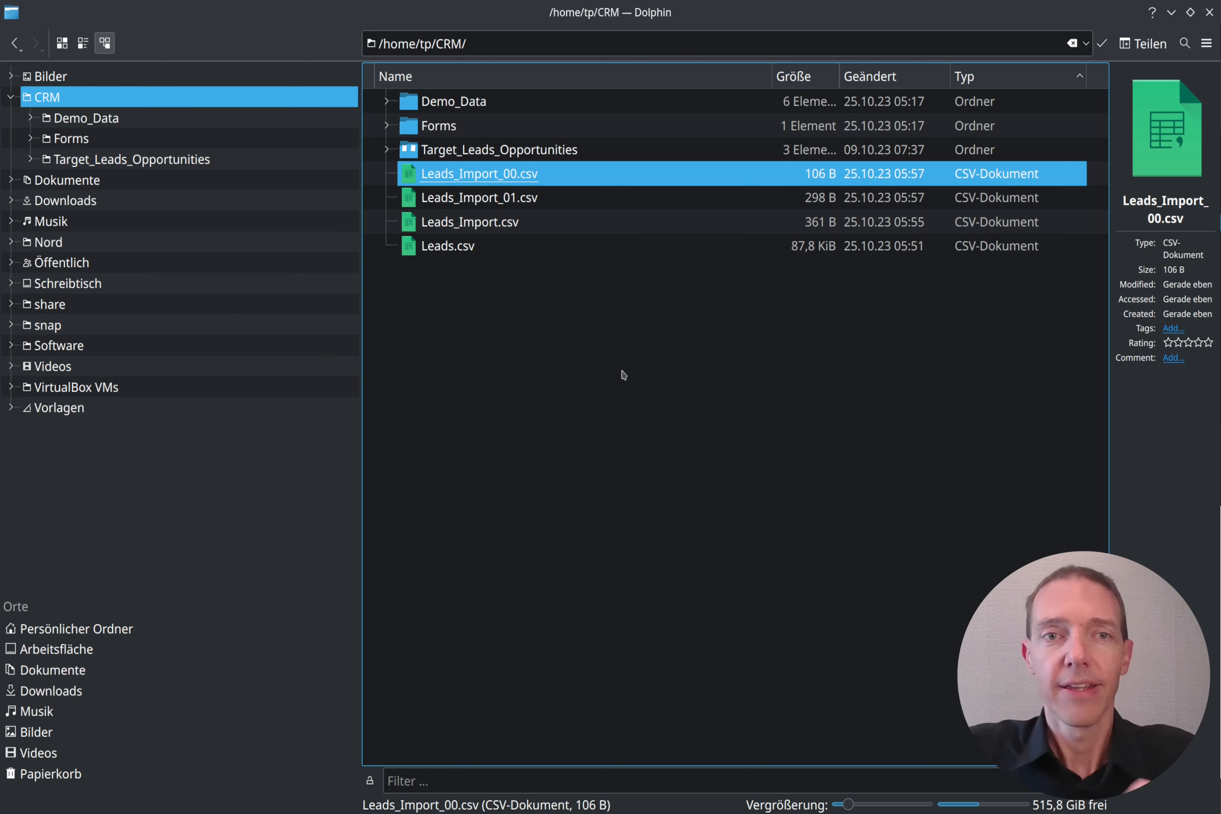
click(527, 279)
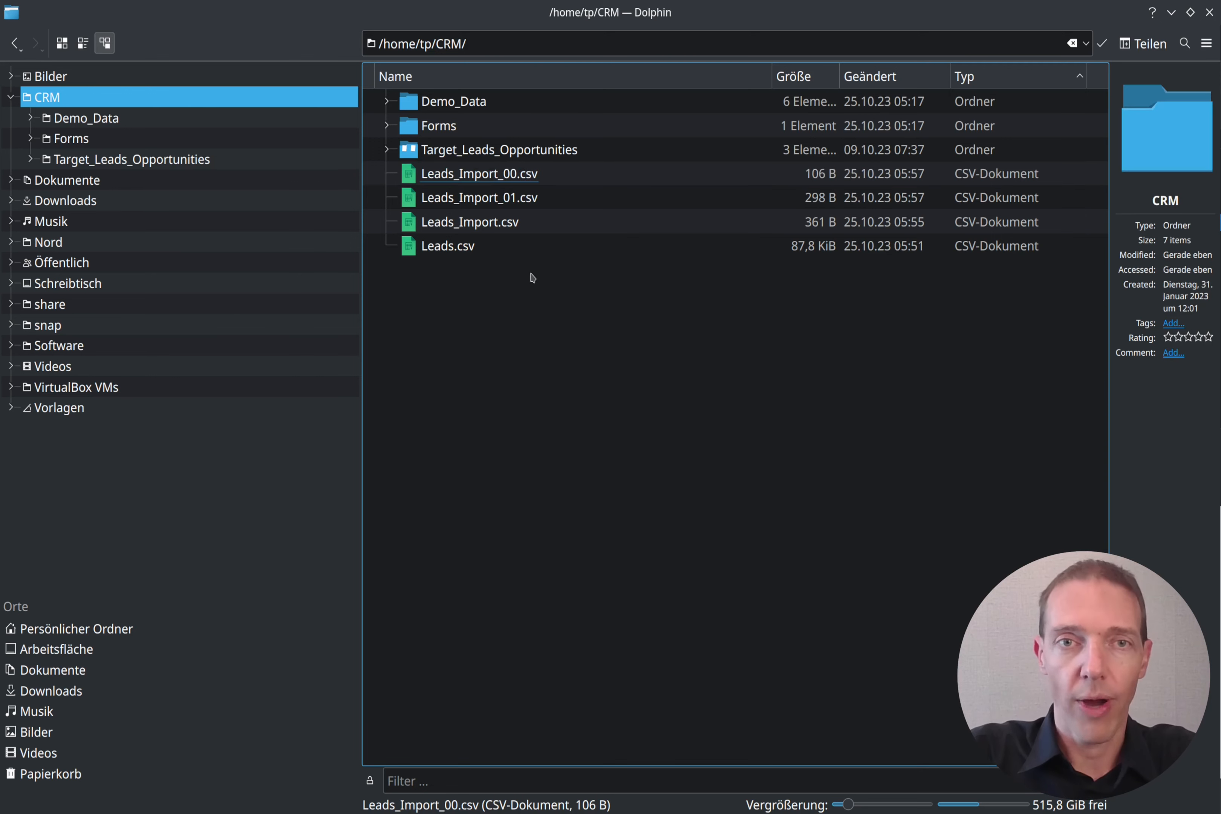
click(530, 184)
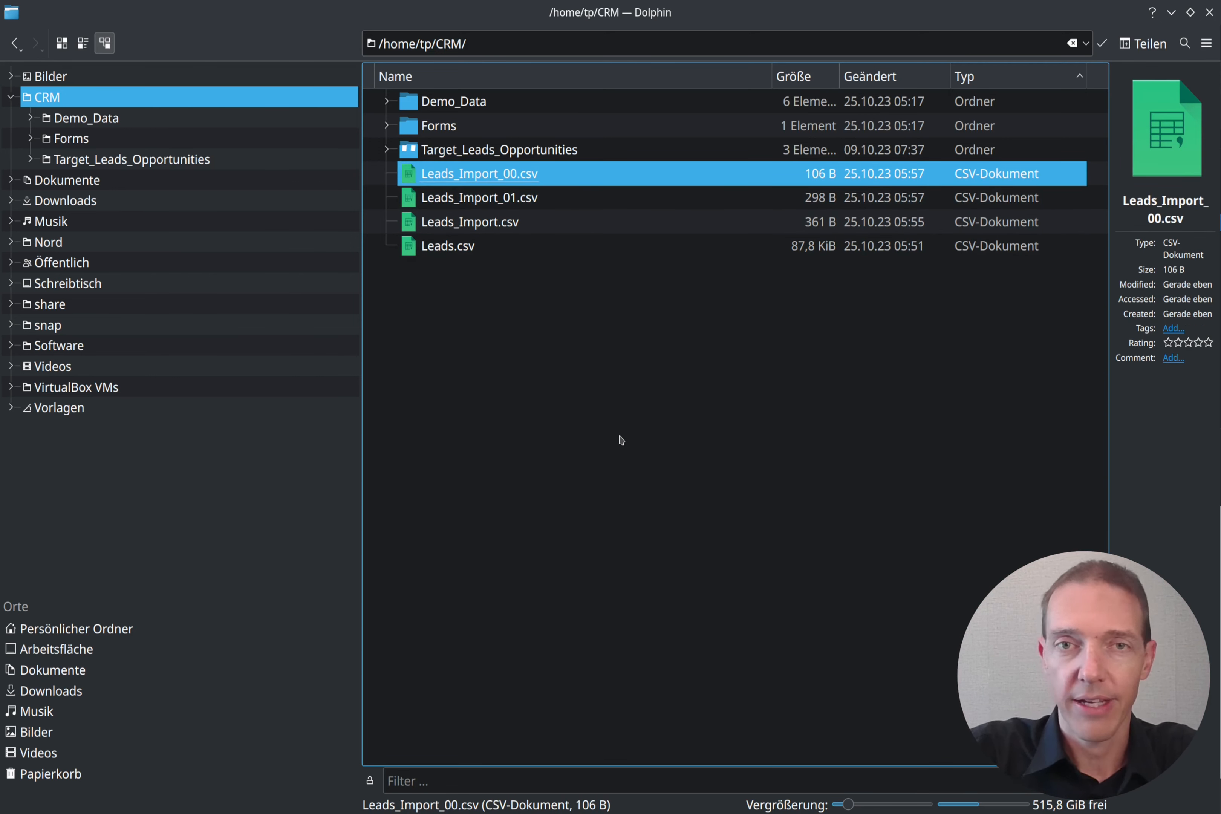
key(alt+Tab)
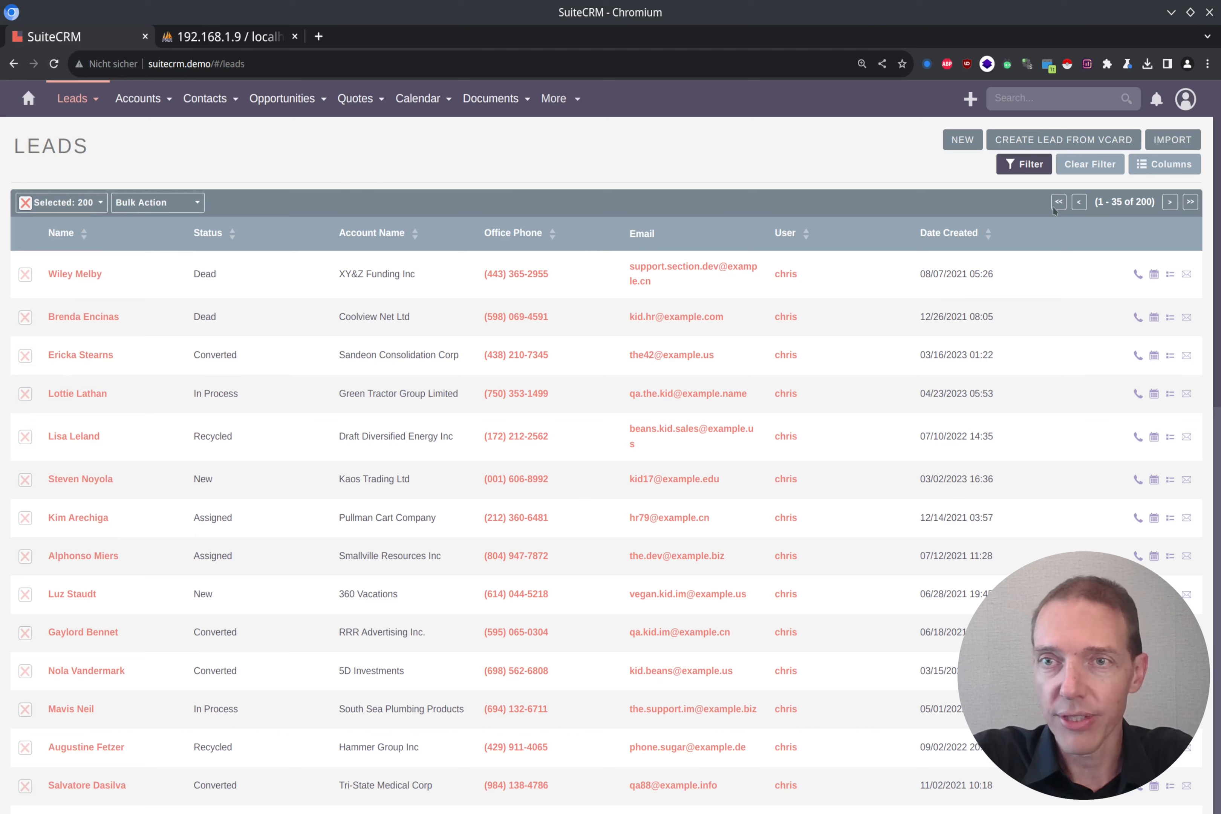
Step: Open the SuiteCRM Leads list in a new tab
click(1160, 143)
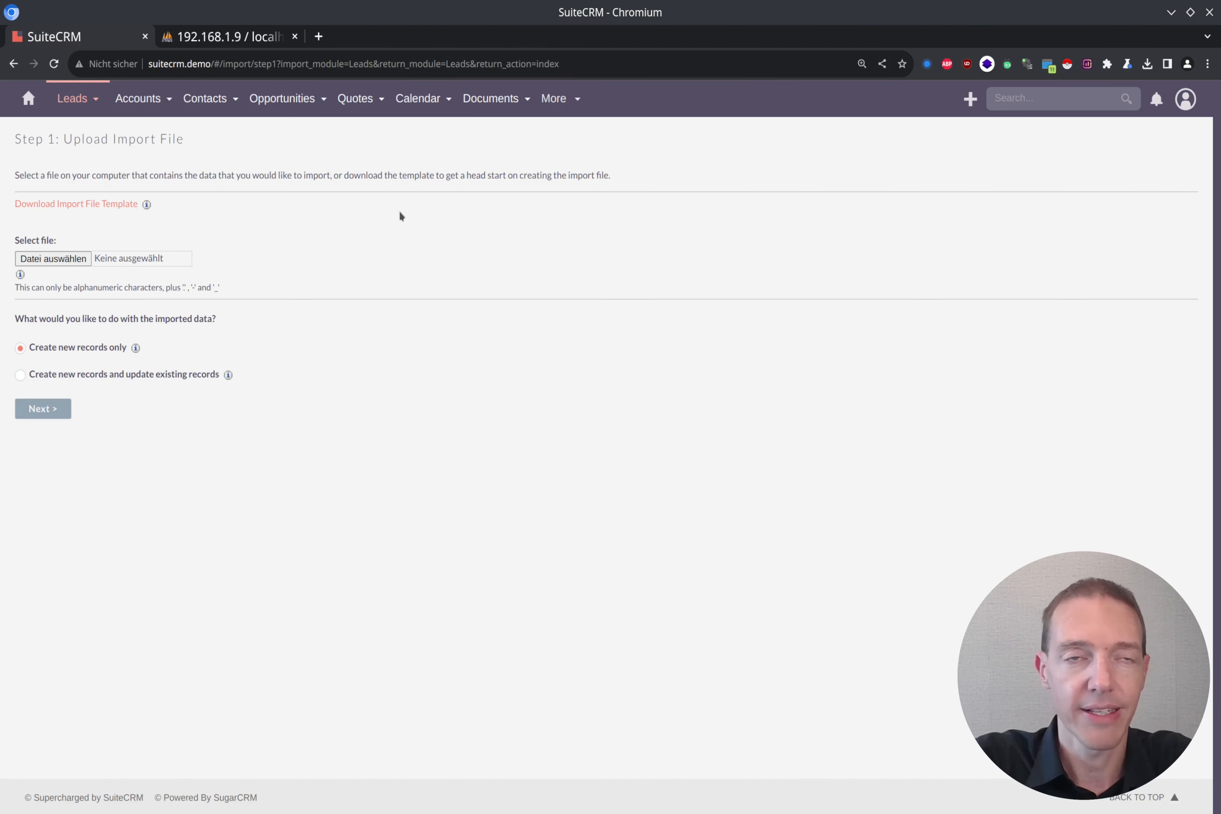
mouse_move(131, 122)
middle_click(79, 101)
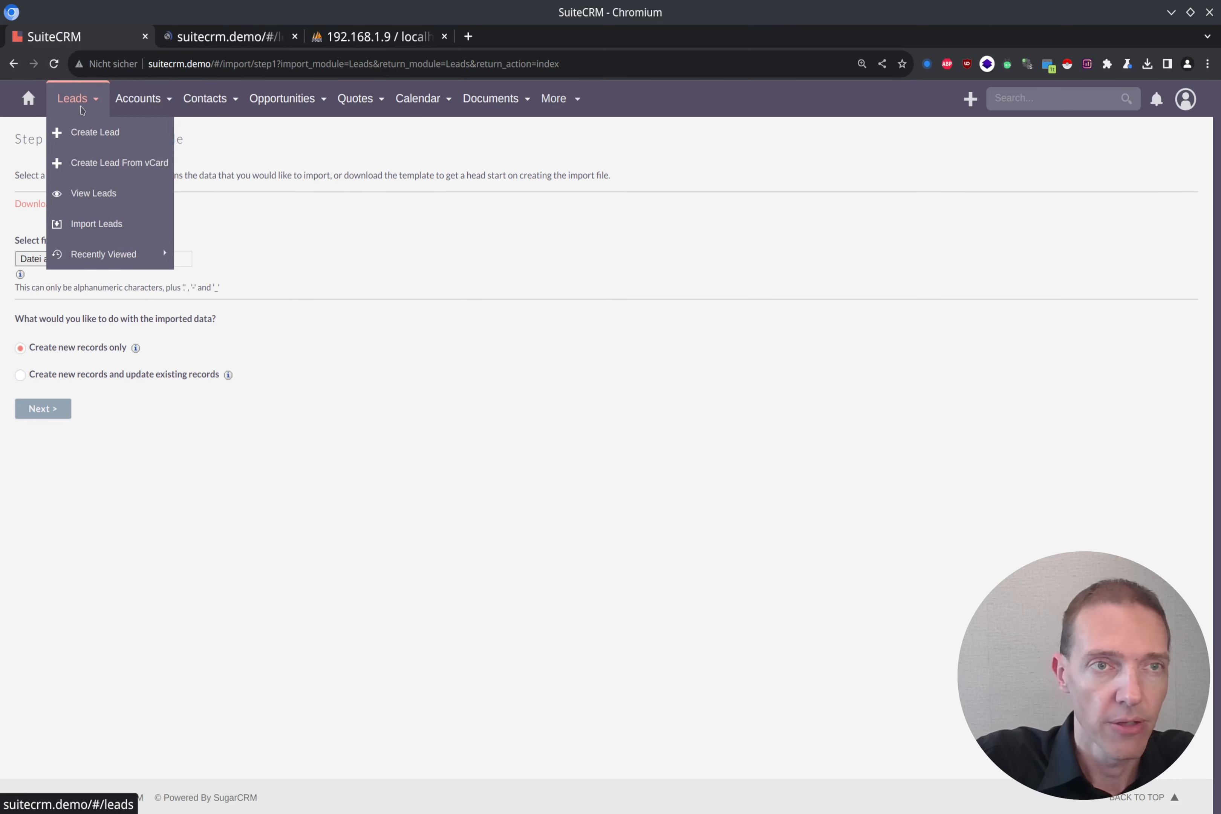
click(223, 26)
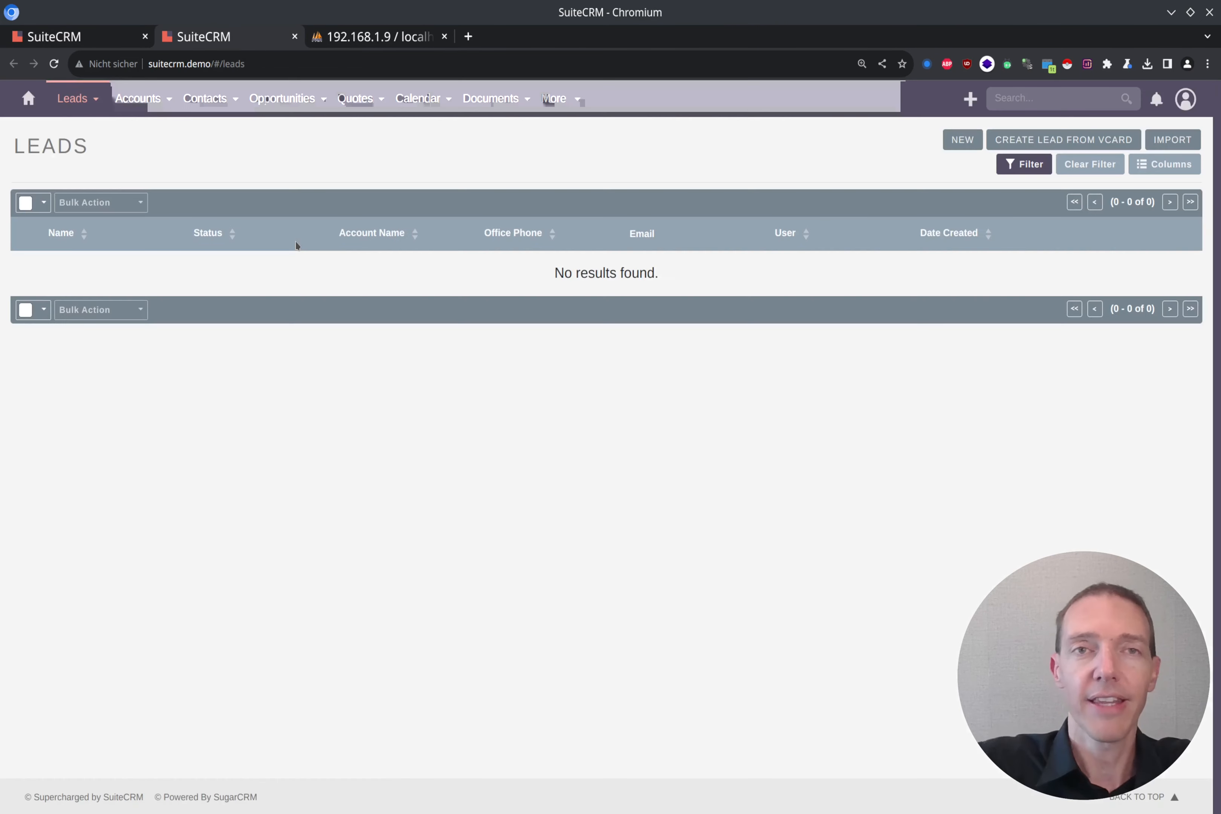
Step: Find the exported lead by last name, open its record in a new tab, then return to Dolphin
key(ctrl+f)
text(nelm)
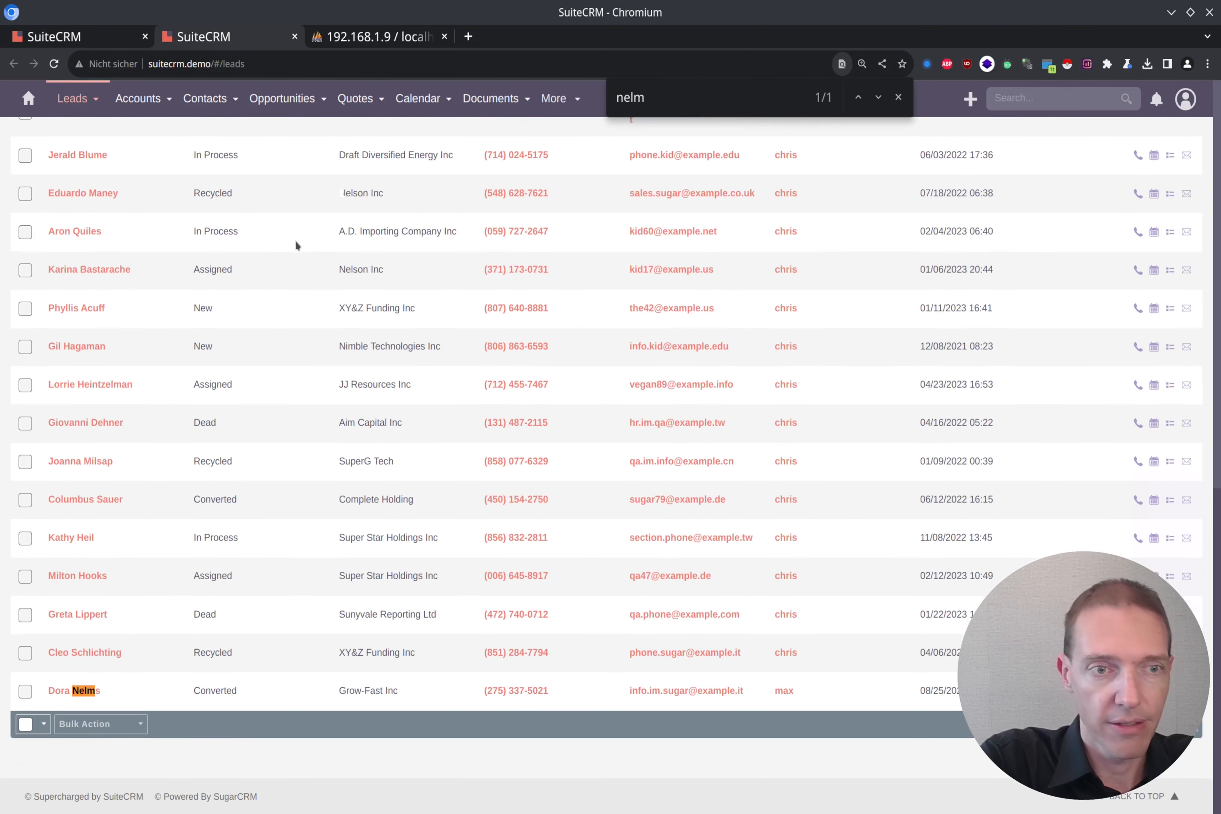
text(s)
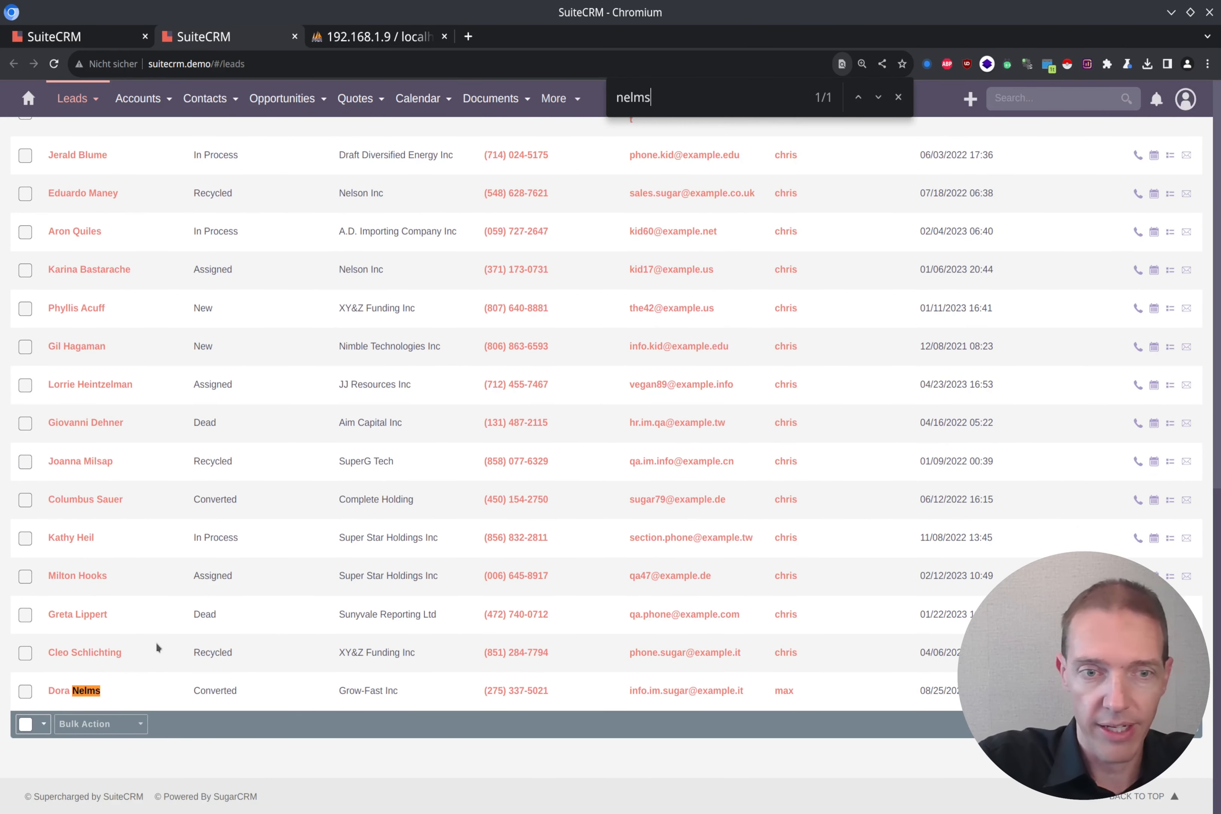
middle_click(79, 692)
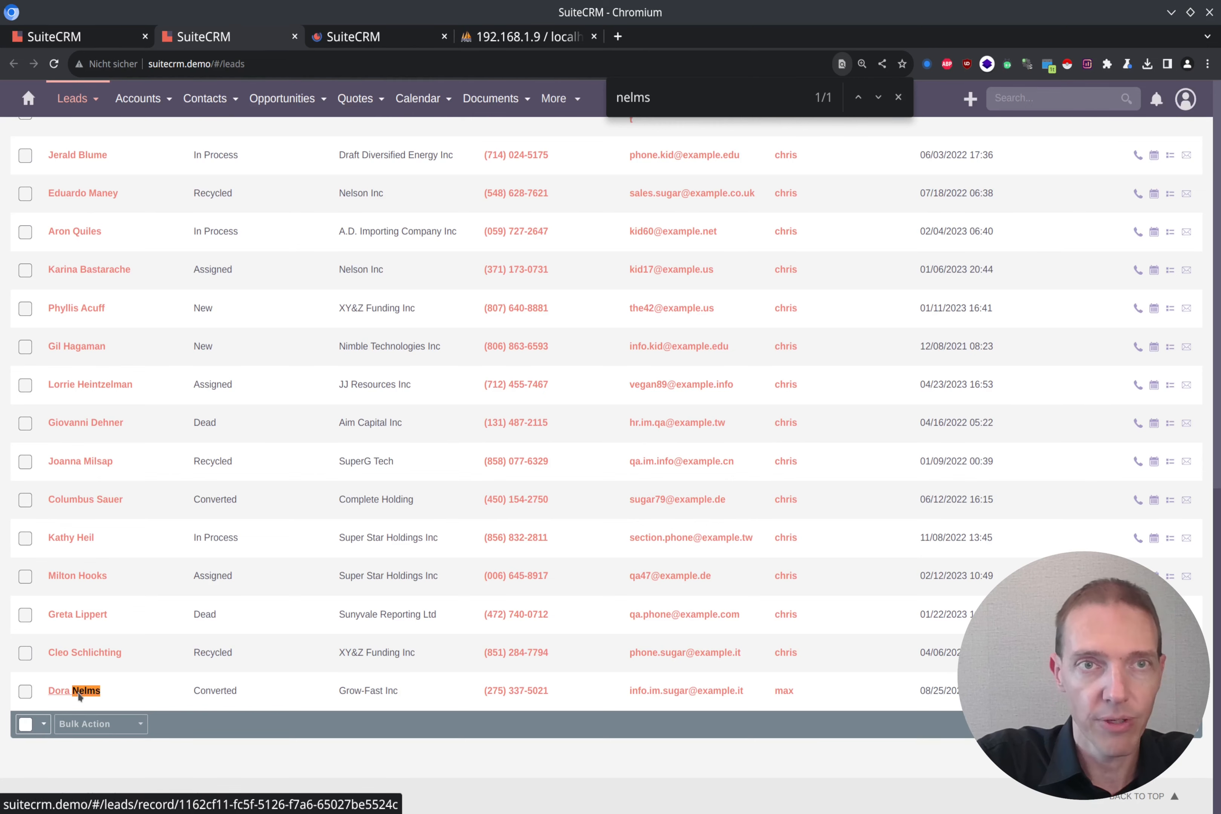
click(367, 38)
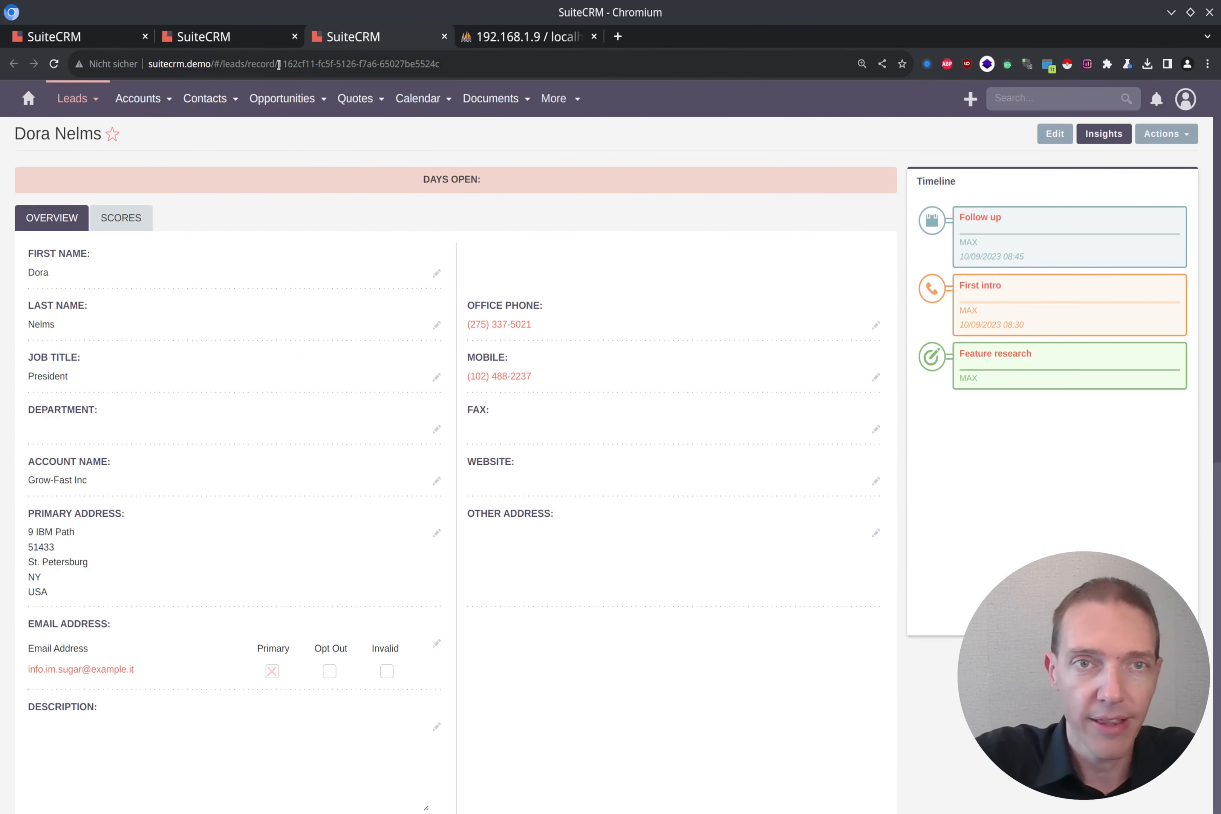
drag(279, 66, 462, 70)
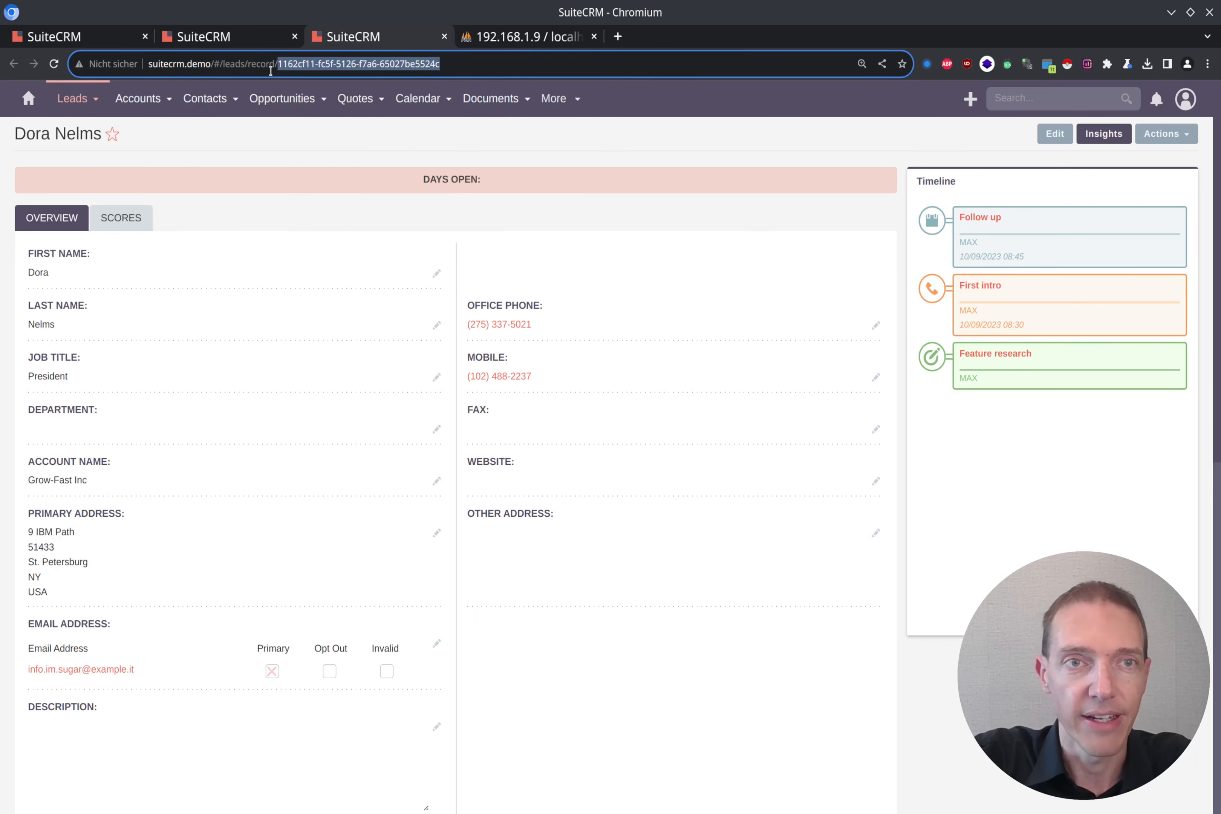
key(alt+Tab)
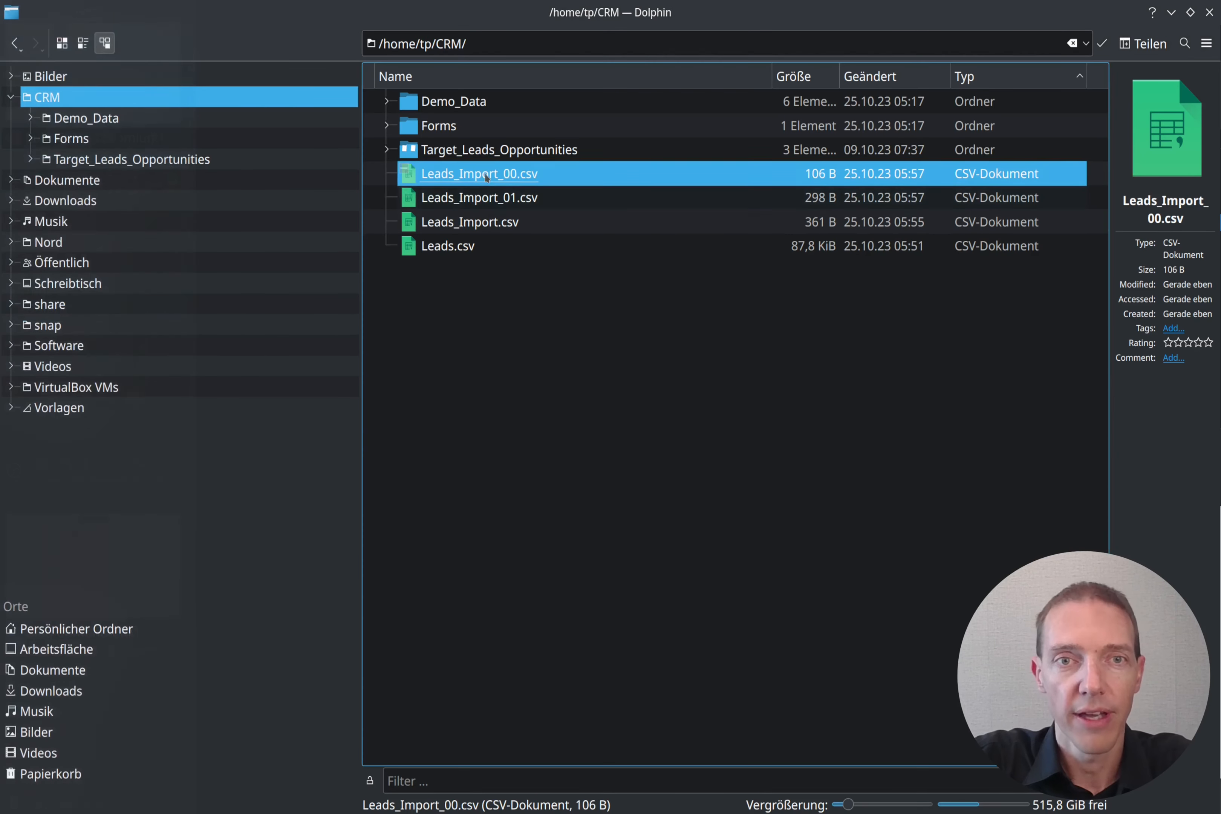
Step: Open Leads_Import_00.csv in Kate to check the first lead's ID
right_click(504, 173)
mouse_move(661, 200)
click(859, 206)
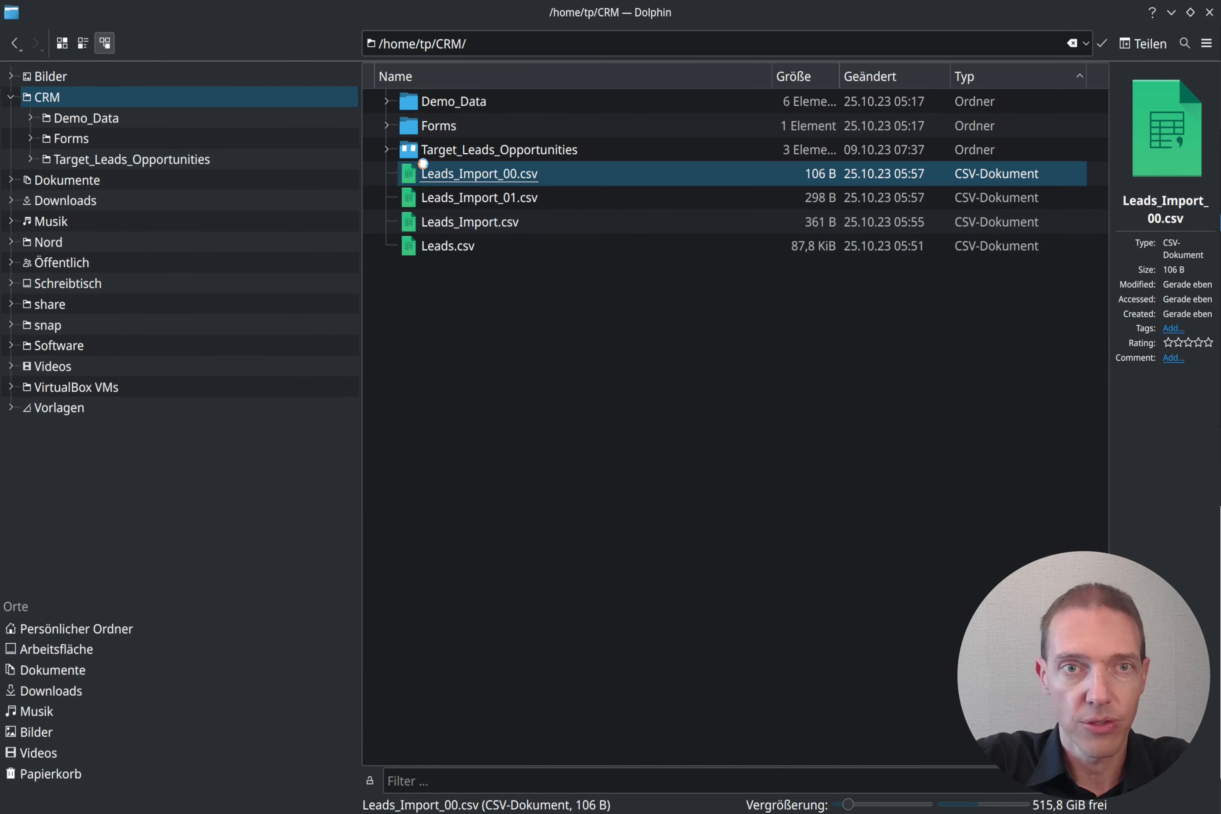
drag(119, 141, 167, 141)
click(299, 251)
key(alt+Tab)
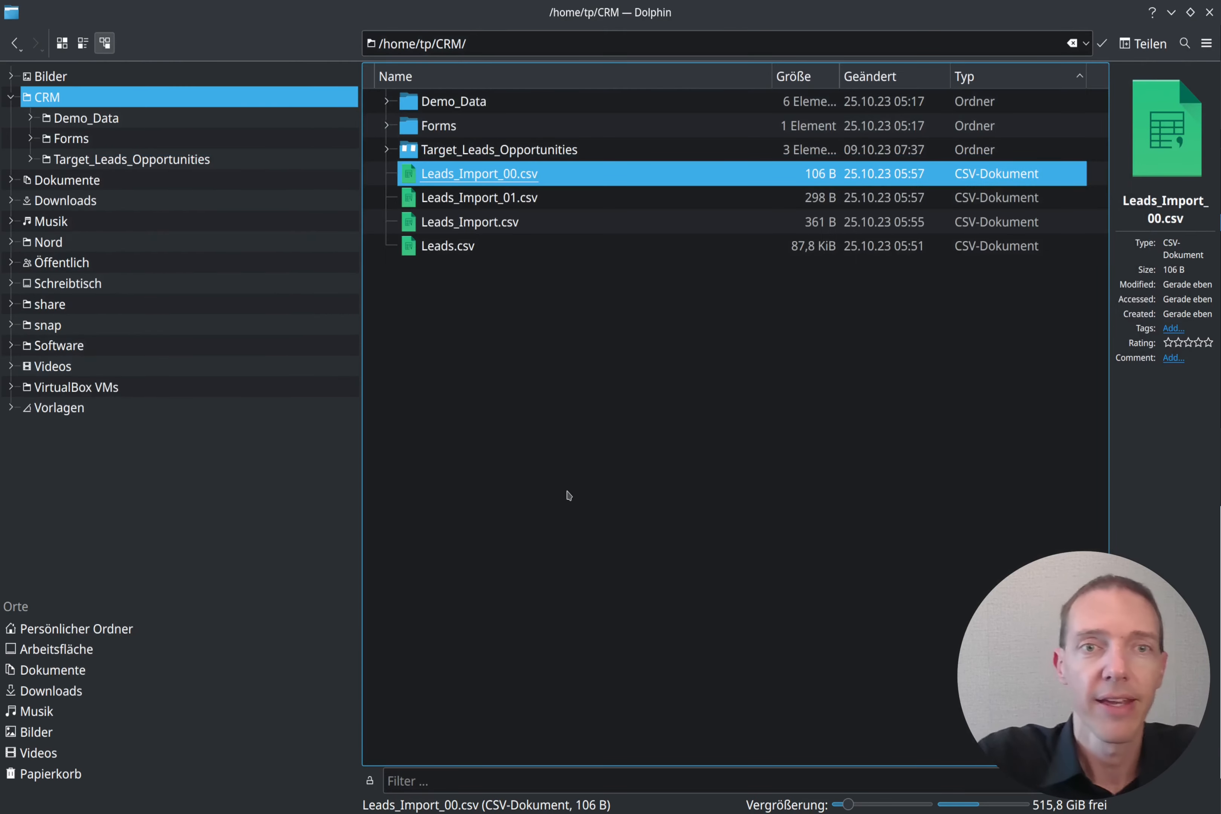
Step: Compare the lead record with the leads list, close the find bar, and go to the import tab
key(alt+Tab)
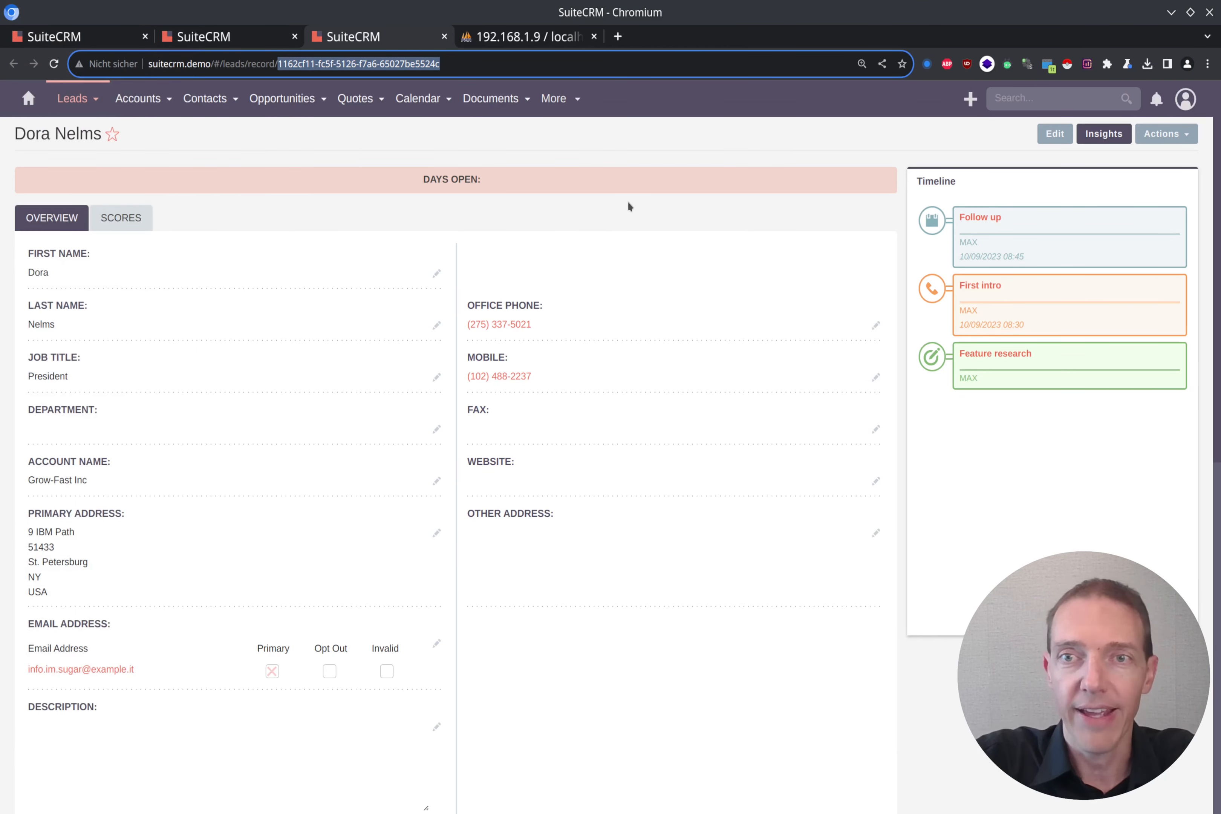
key(ctrl+Page_Up)
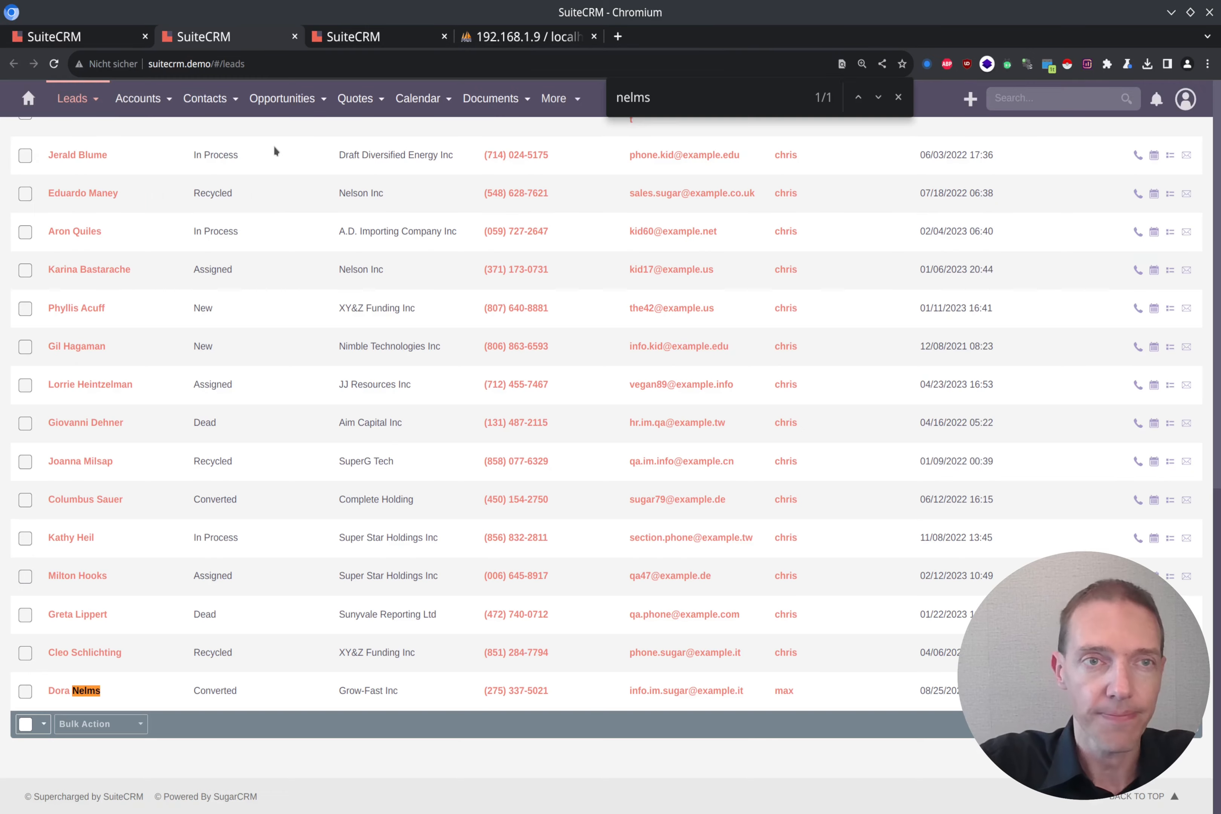
key(ctrl+Page_Down)
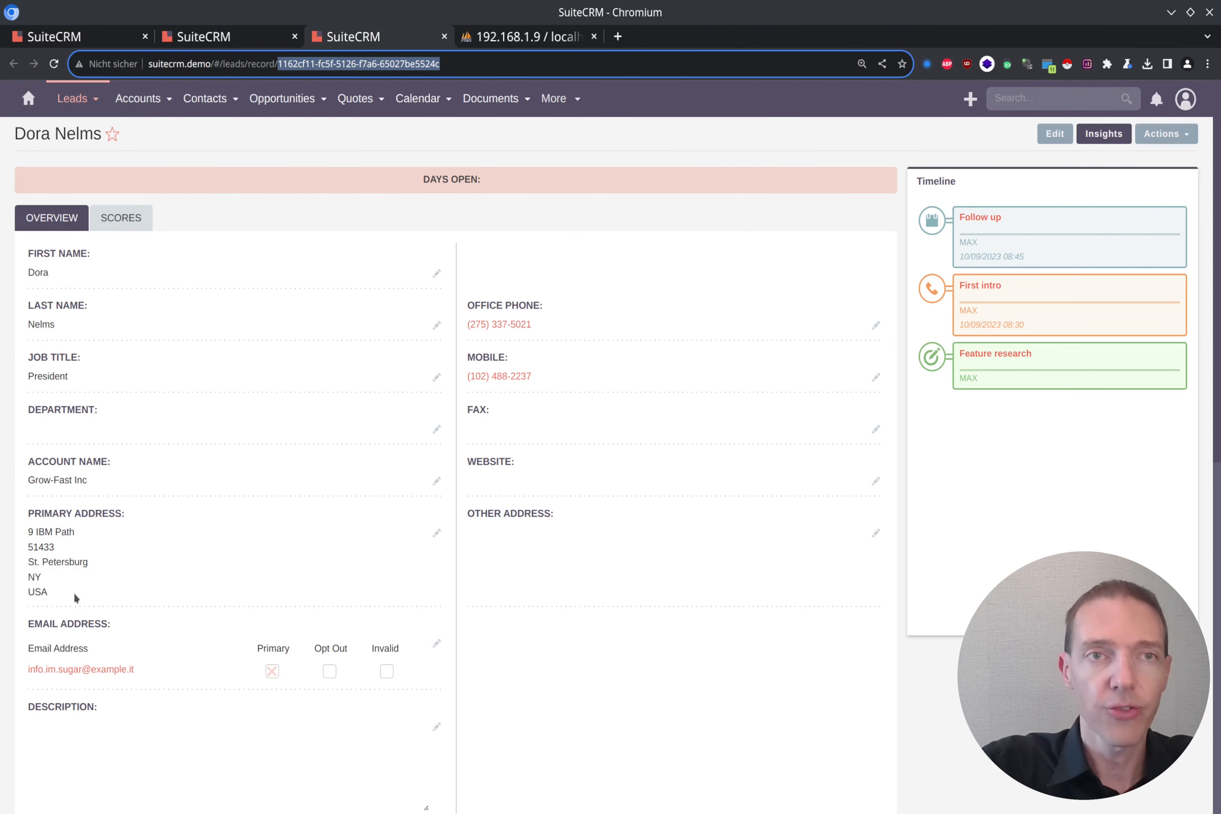
key(ctrl+Page_Up)
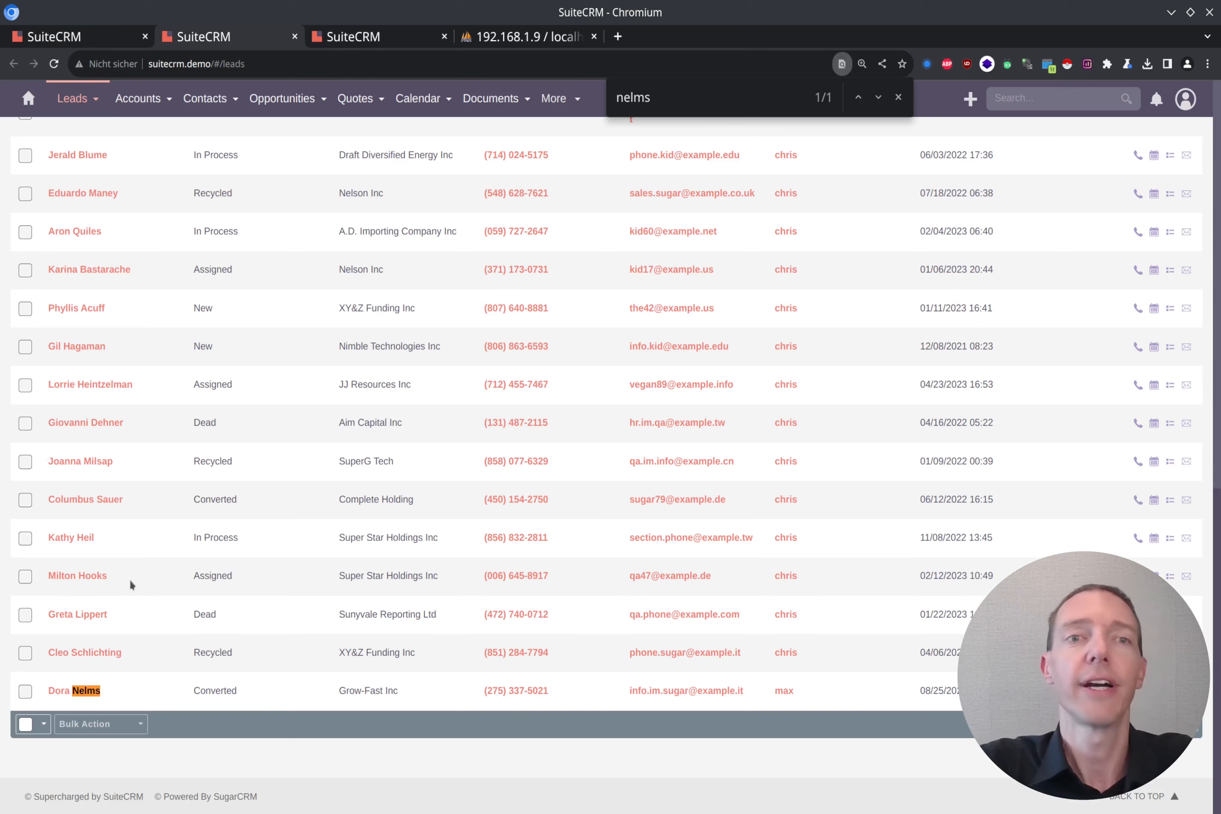
click(898, 97)
click(87, 34)
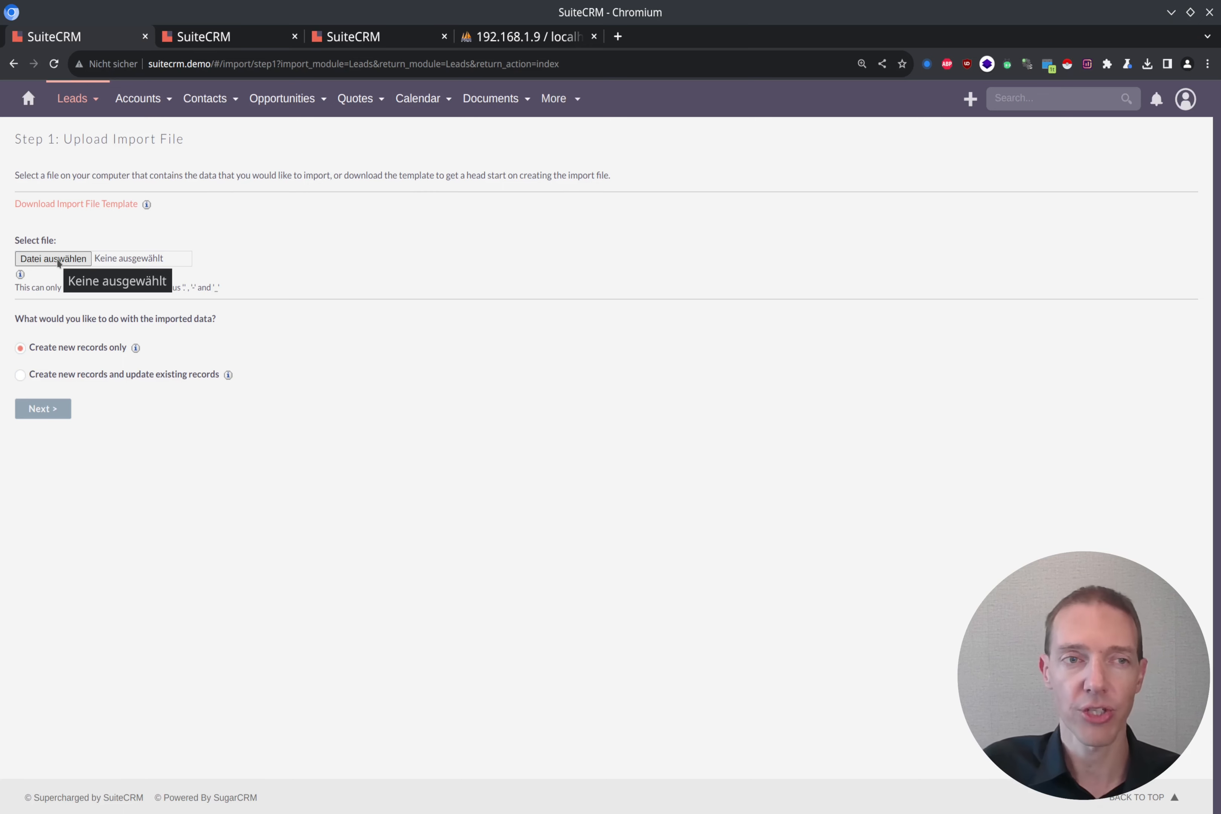
Step: Upload Leads_Import_00.csv with 'Create new records and update existing records' mode and proceed
click(77, 262)
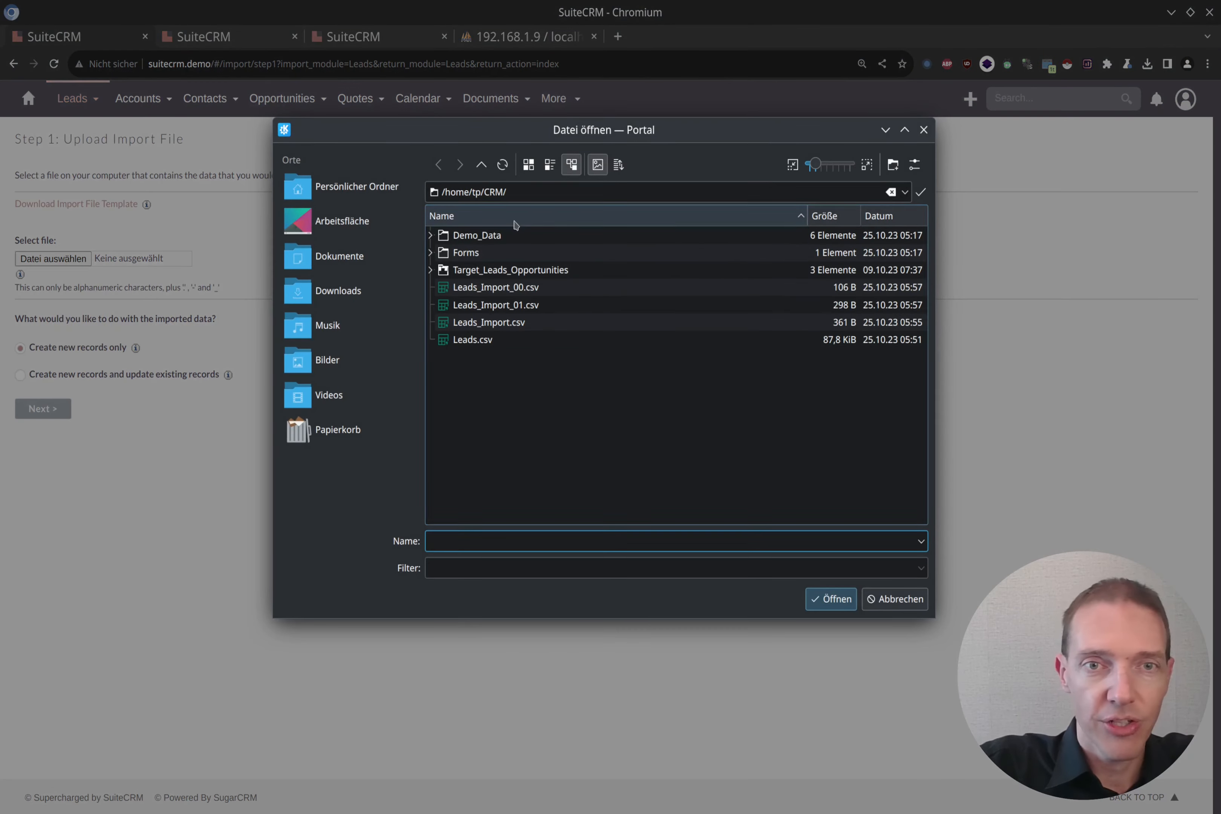
double_click(499, 288)
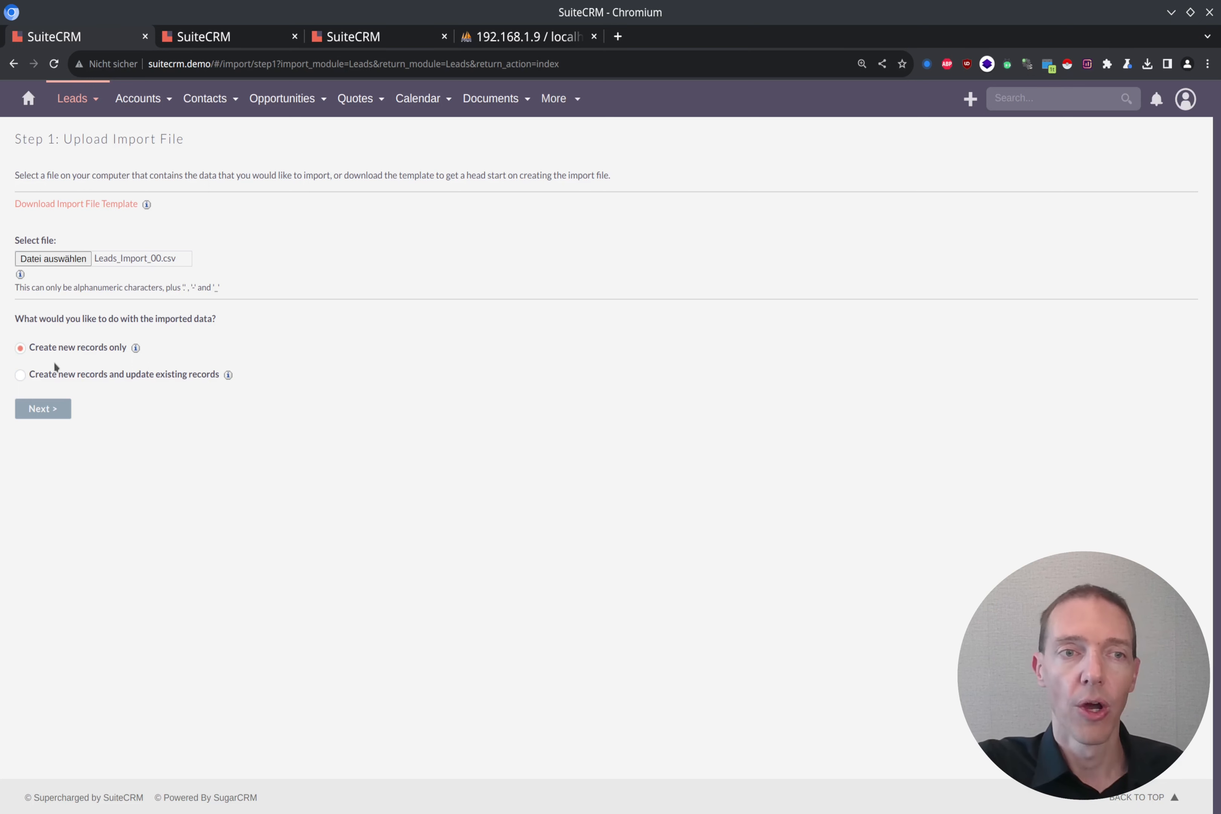
click(21, 376)
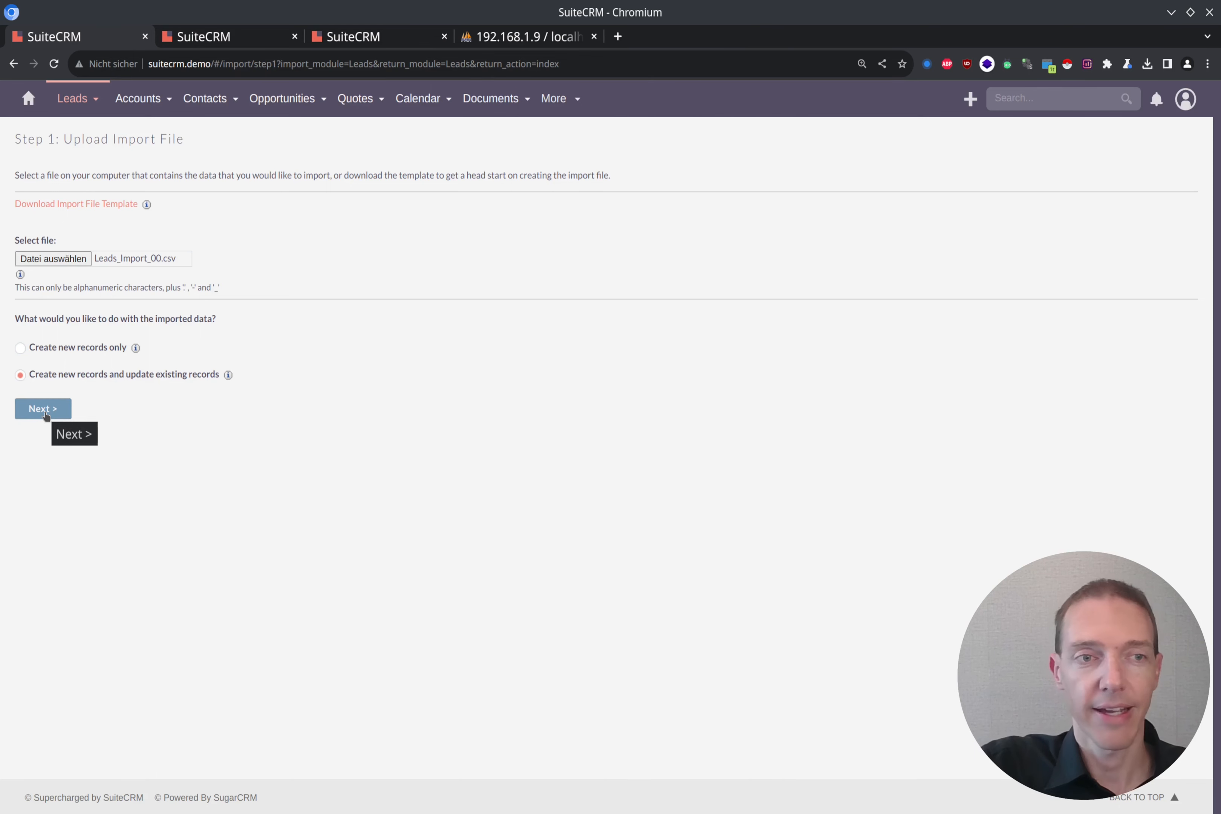
click(46, 417)
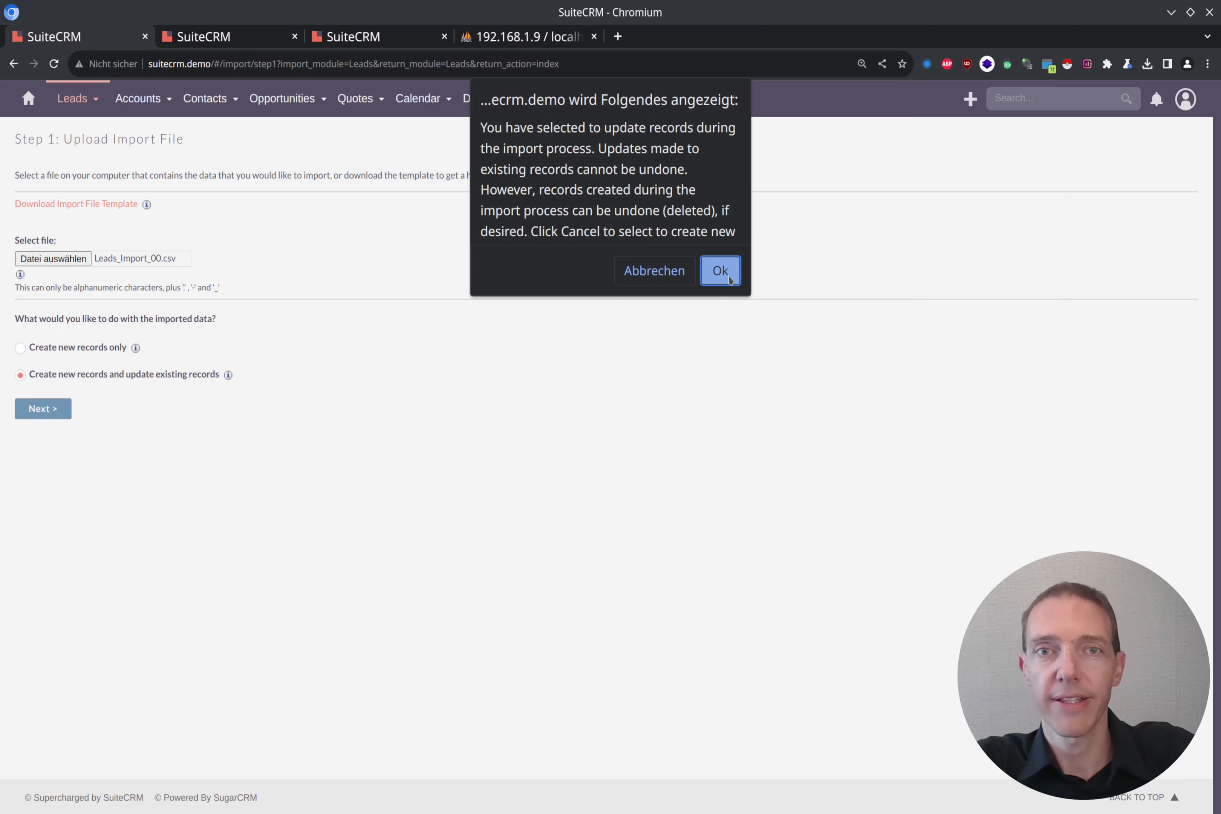
Step: Accept the update-existing-records warning, review the import file properties, and advance to Step 3: Confirm Field Mappings
click(729, 278)
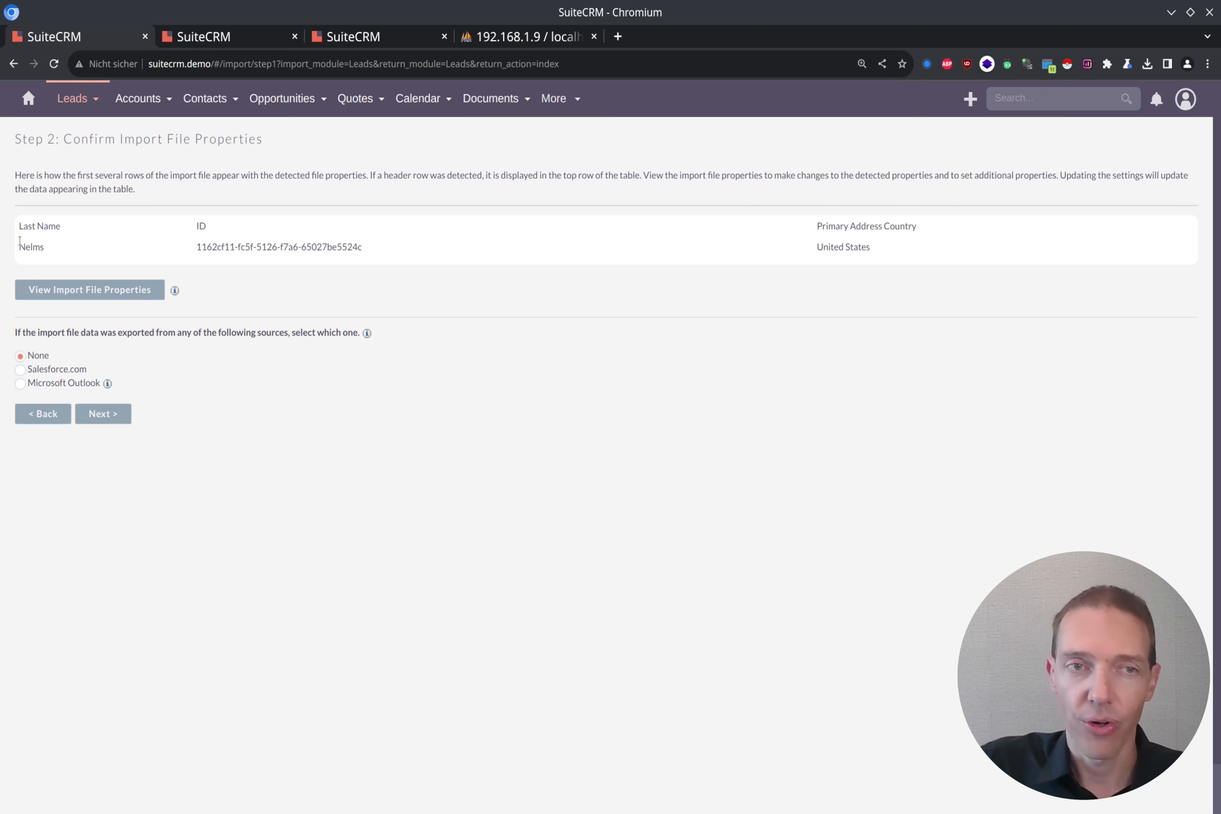
click(97, 295)
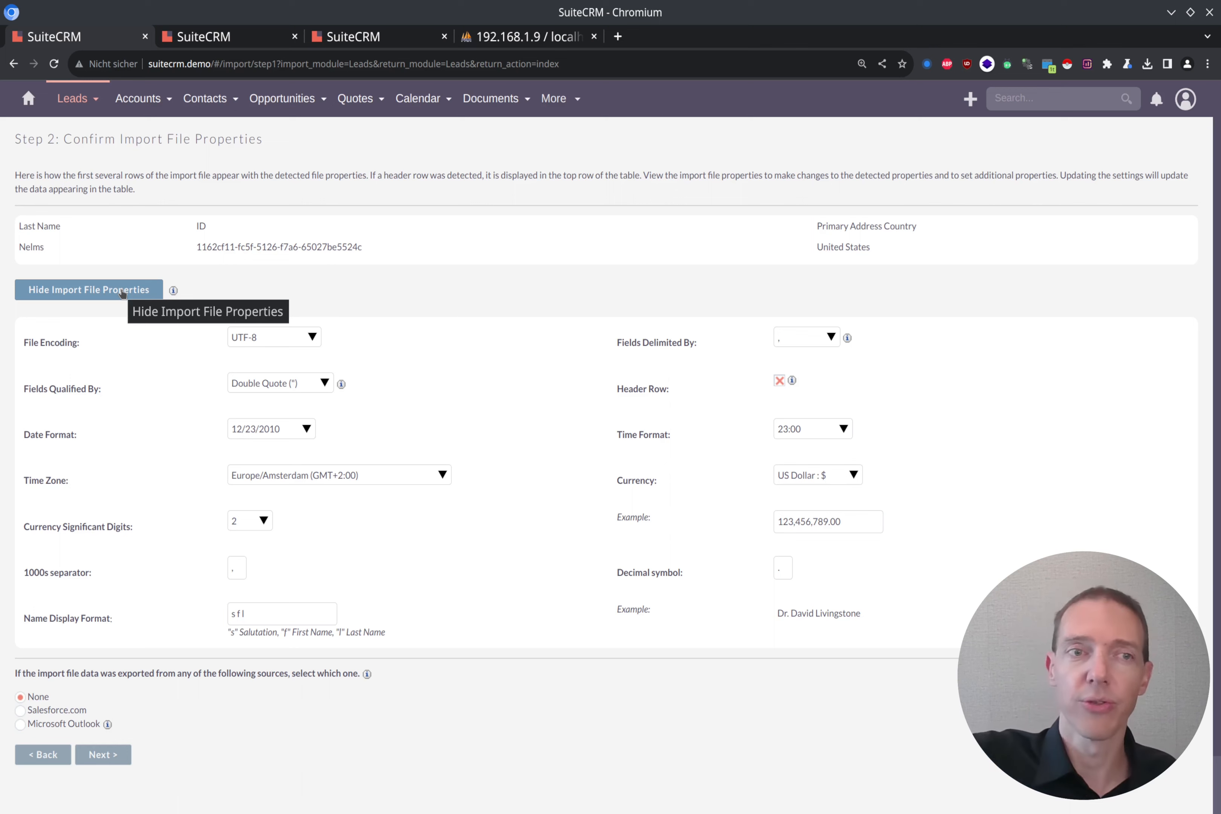
click(122, 291)
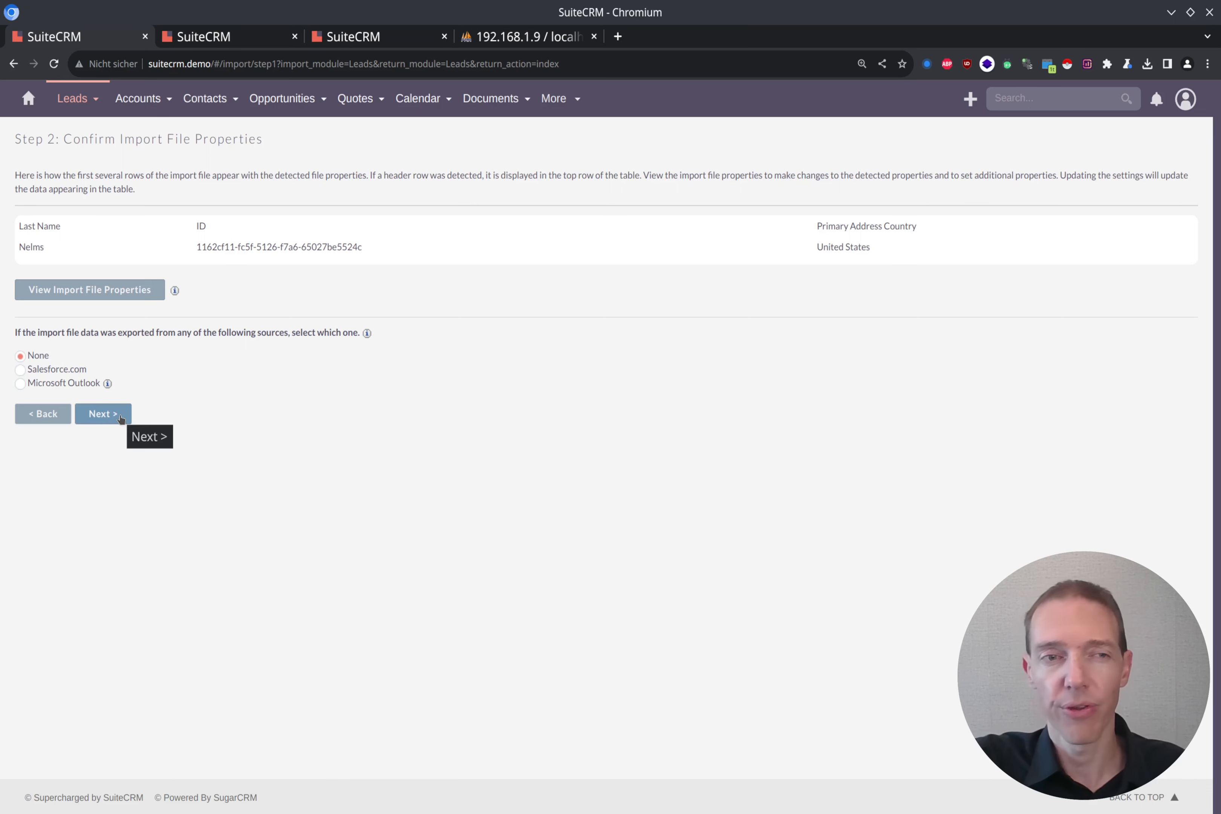
click(121, 418)
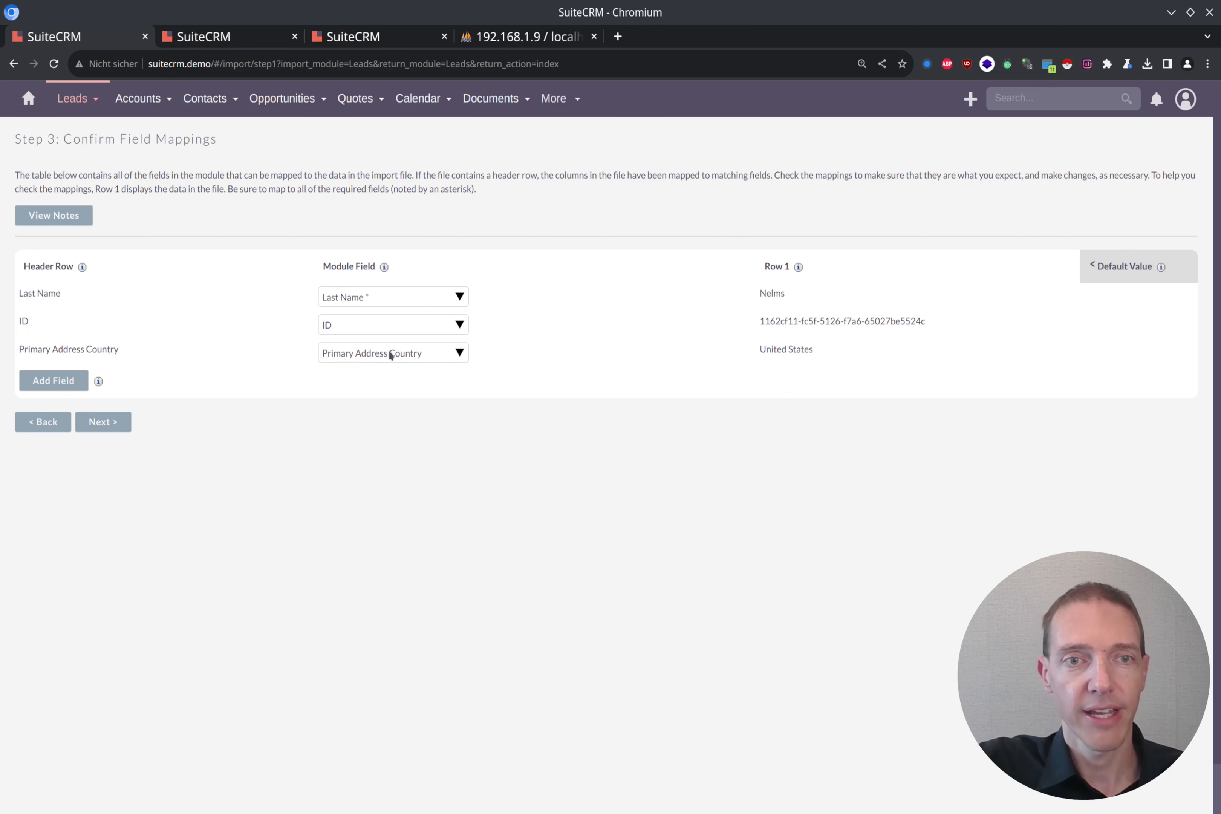
drag(859, 351, 757, 357)
click(218, 421)
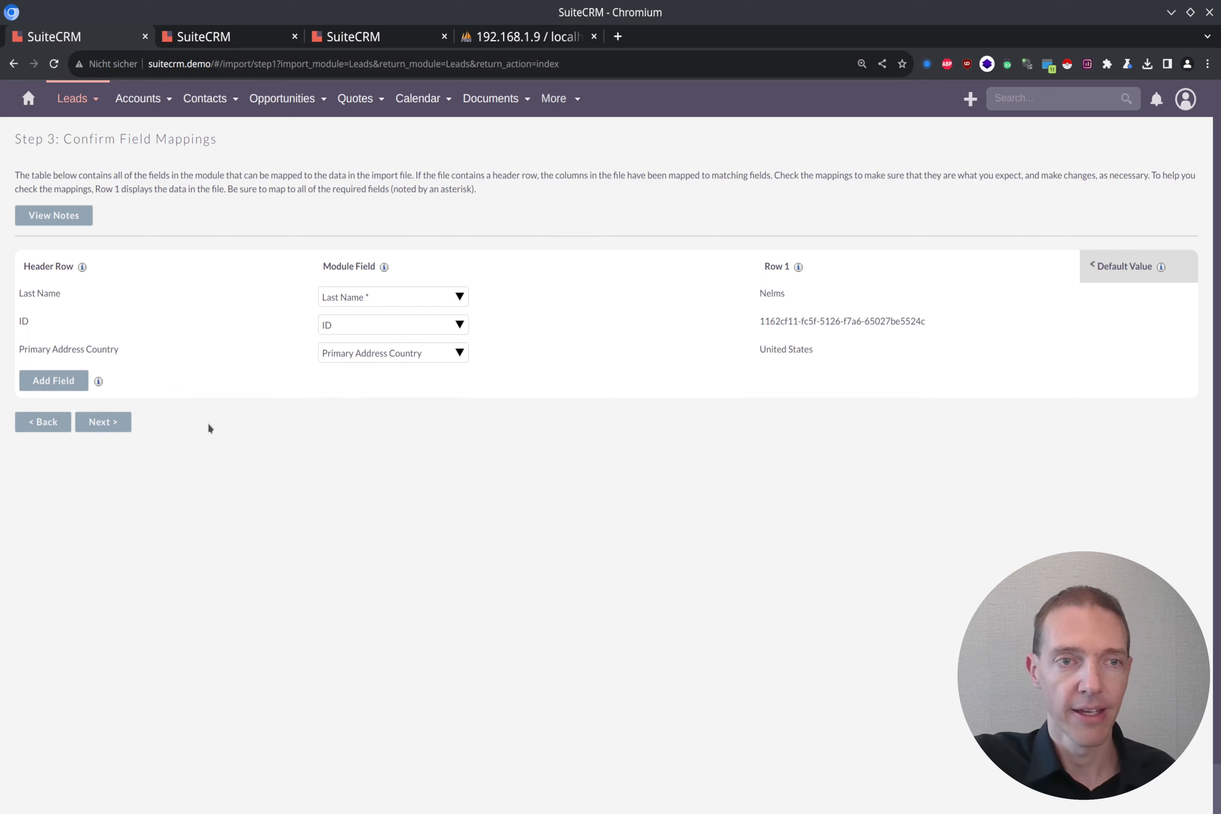
click(54, 387)
click(392, 389)
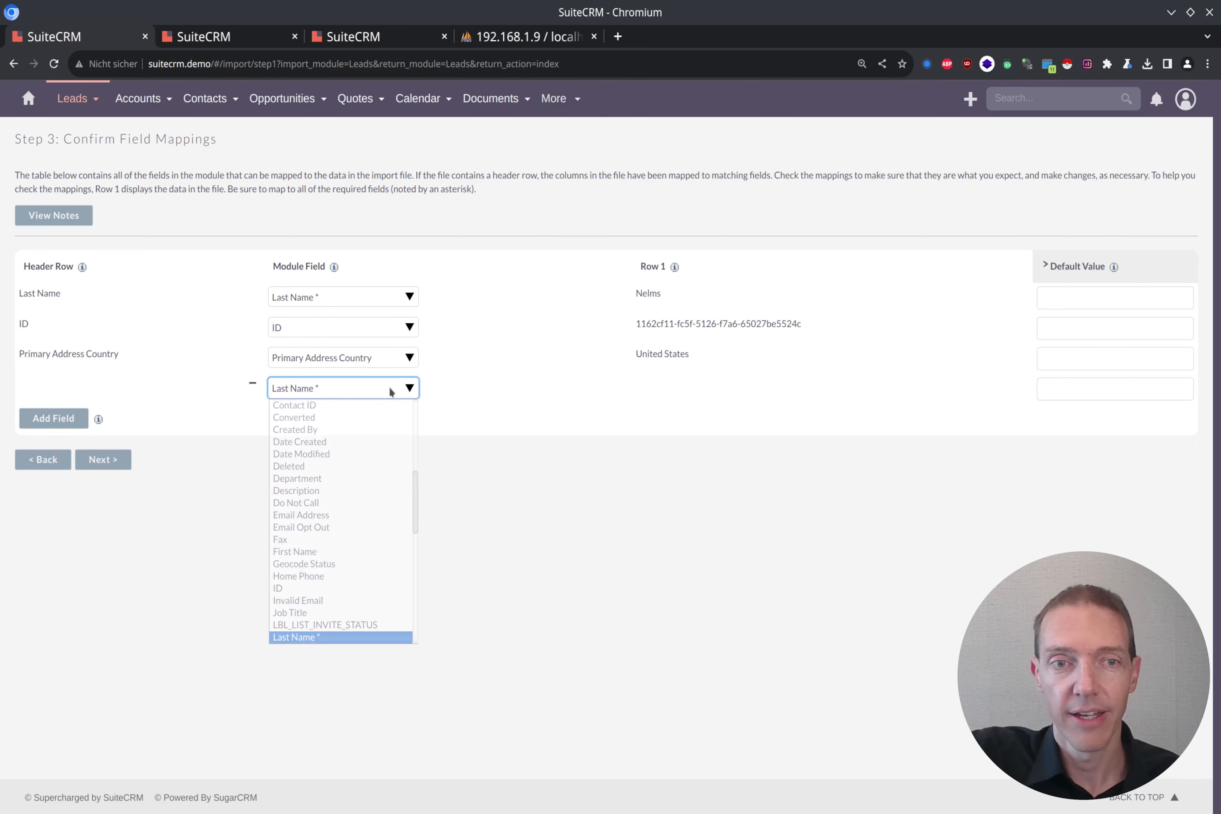
scroll(371, 419, up, 1)
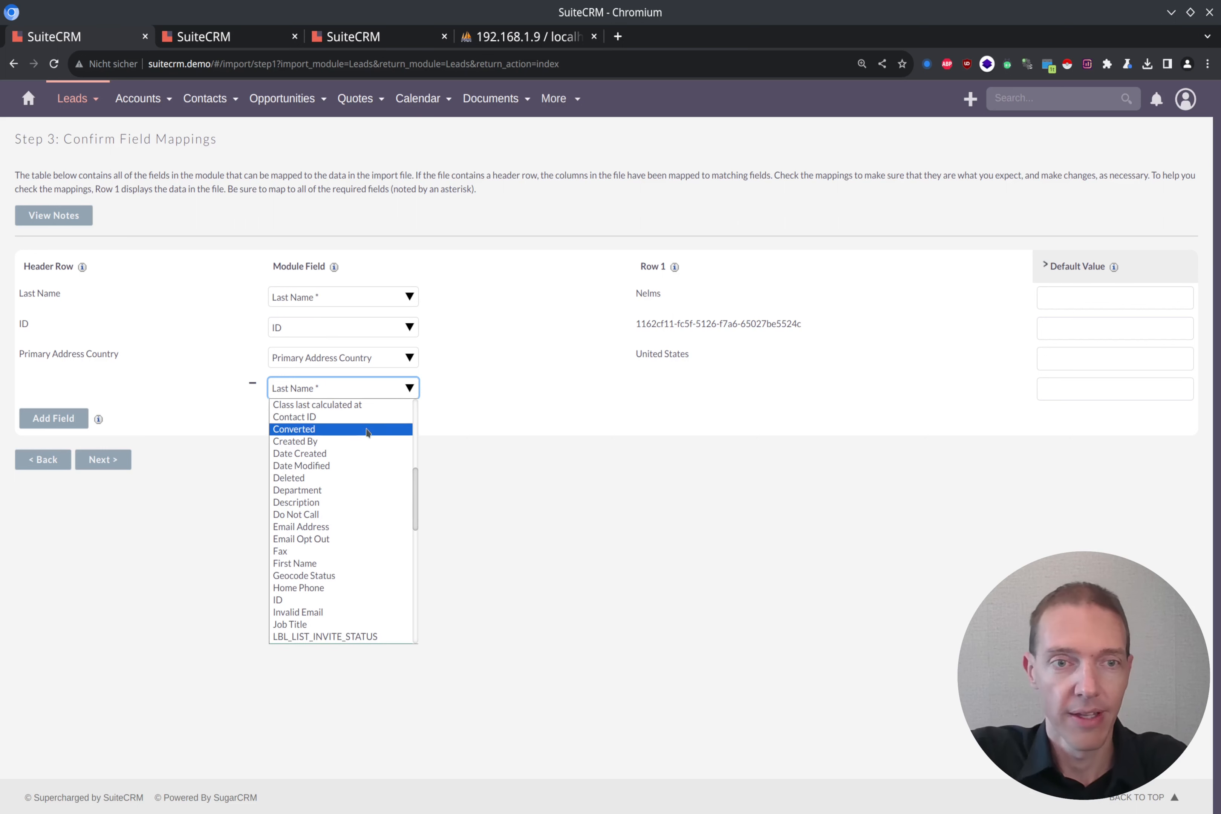
click(369, 514)
click(1043, 387)
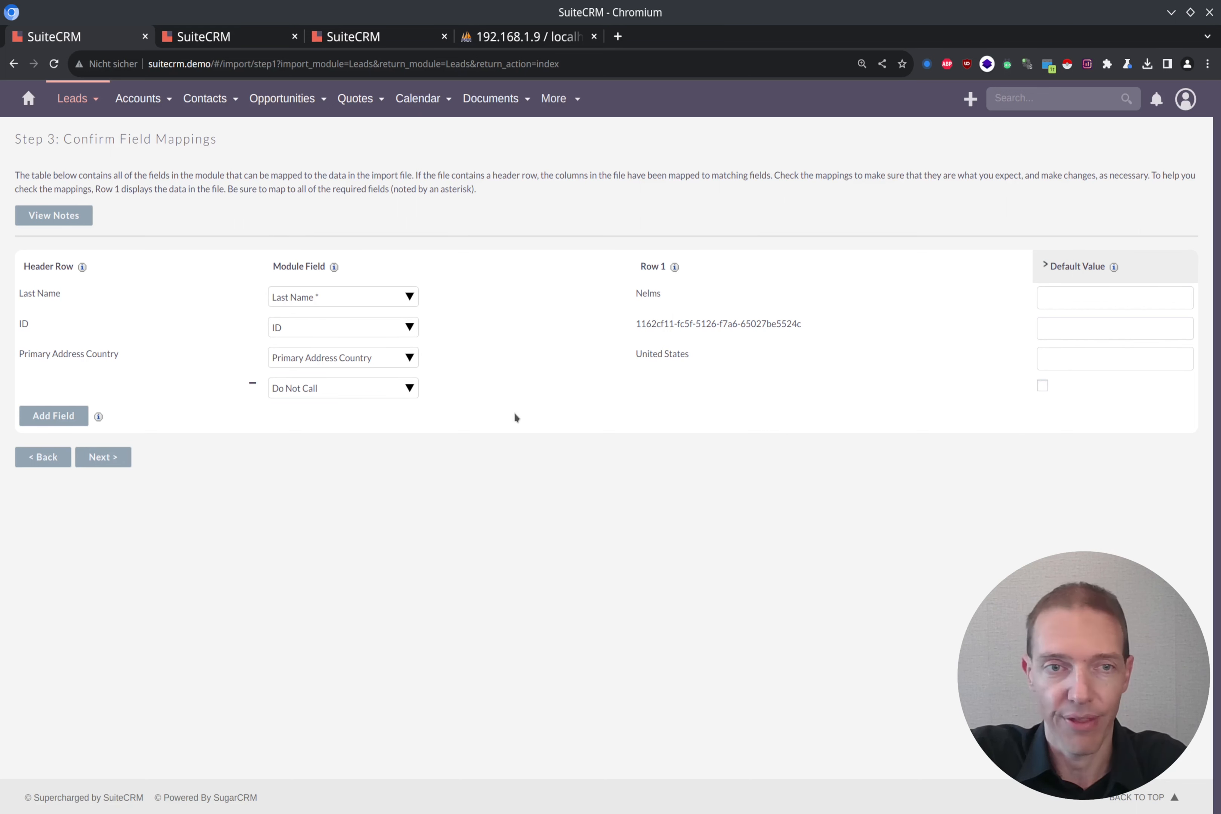
click(252, 383)
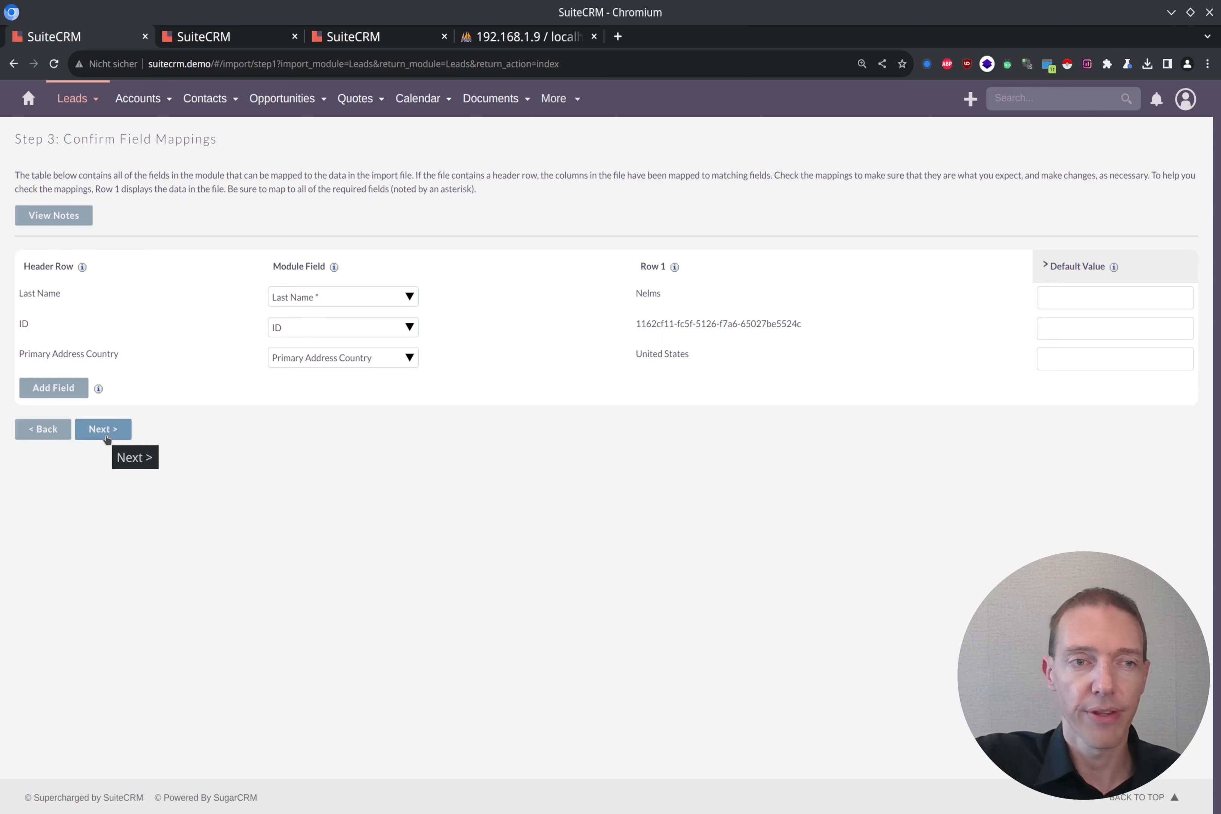
Step: Advance to Step 4: Check For Possible Duplicates, leaving the saved-settings name field blank
click(104, 431)
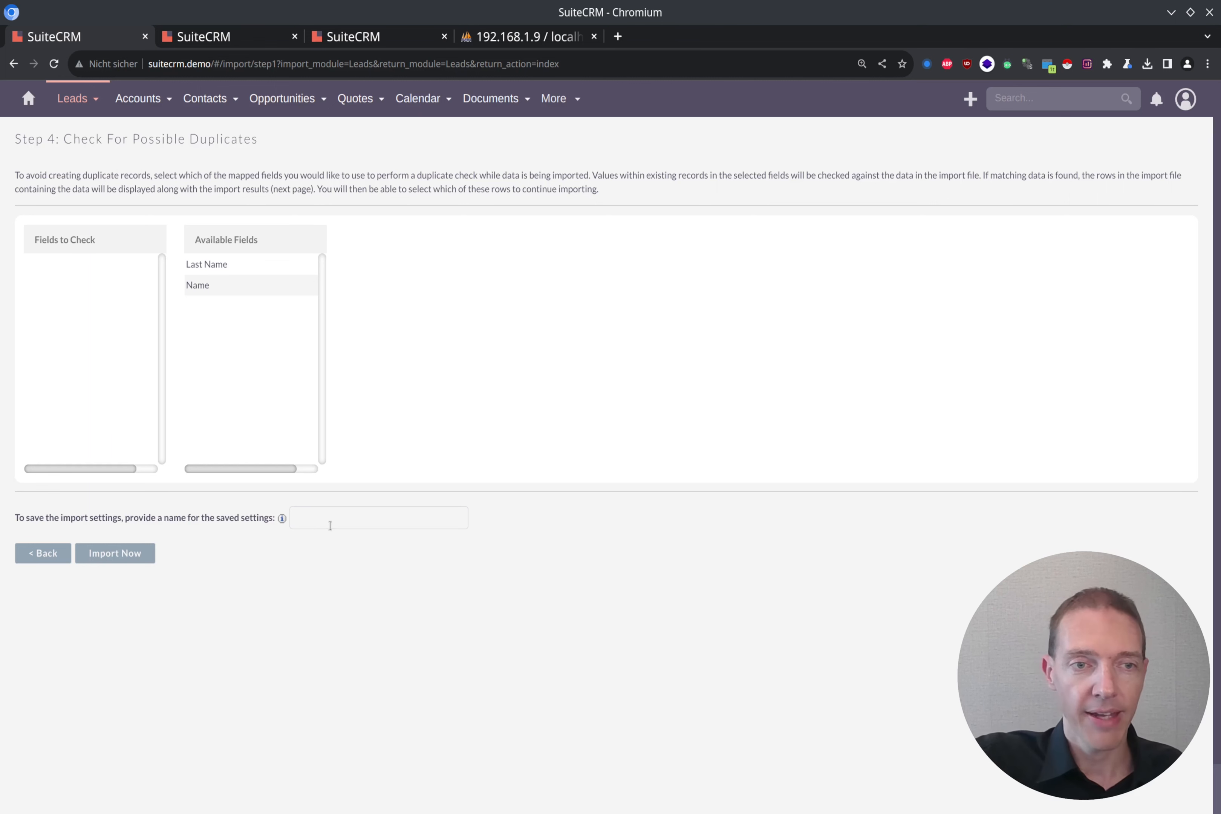
click(343, 515)
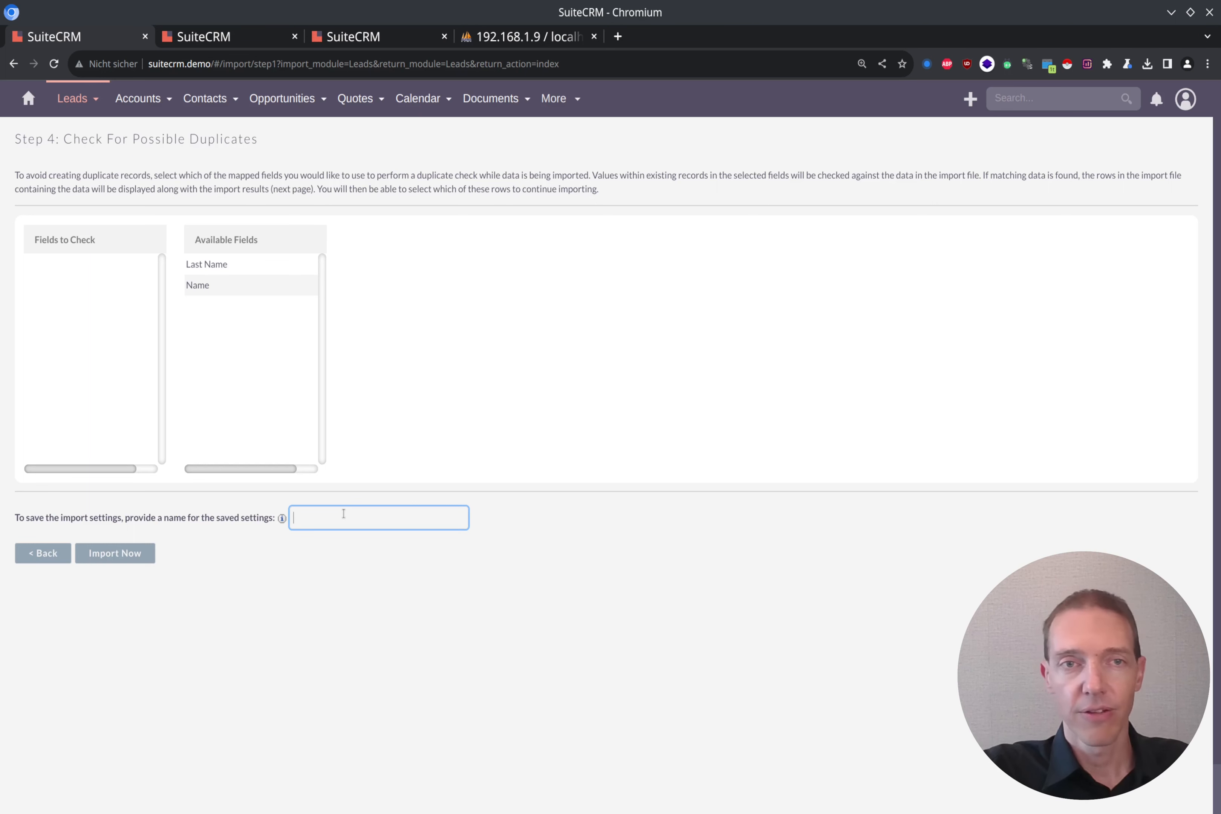
Step: Run the import, confirm '1 records updated successfully', and return to the lead's record tab
click(110, 557)
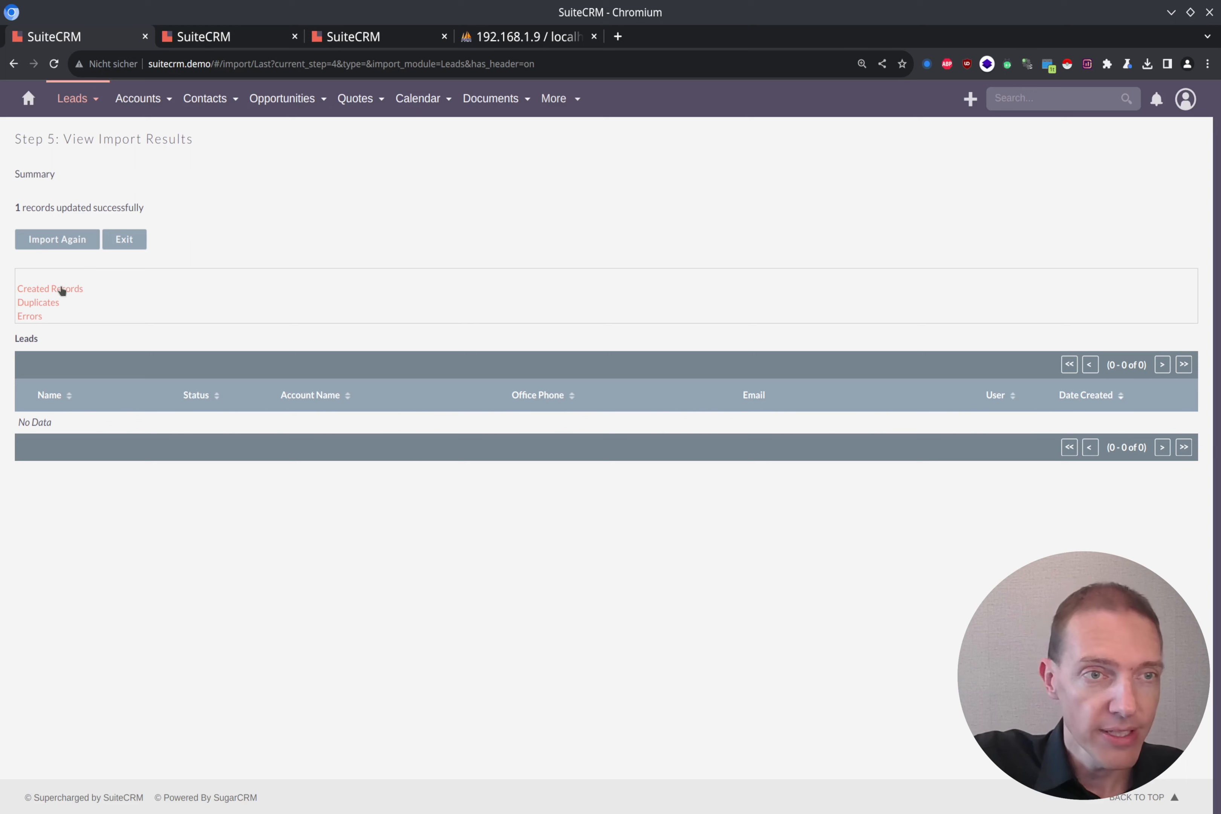
drag(14, 195, 176, 212)
click(176, 212)
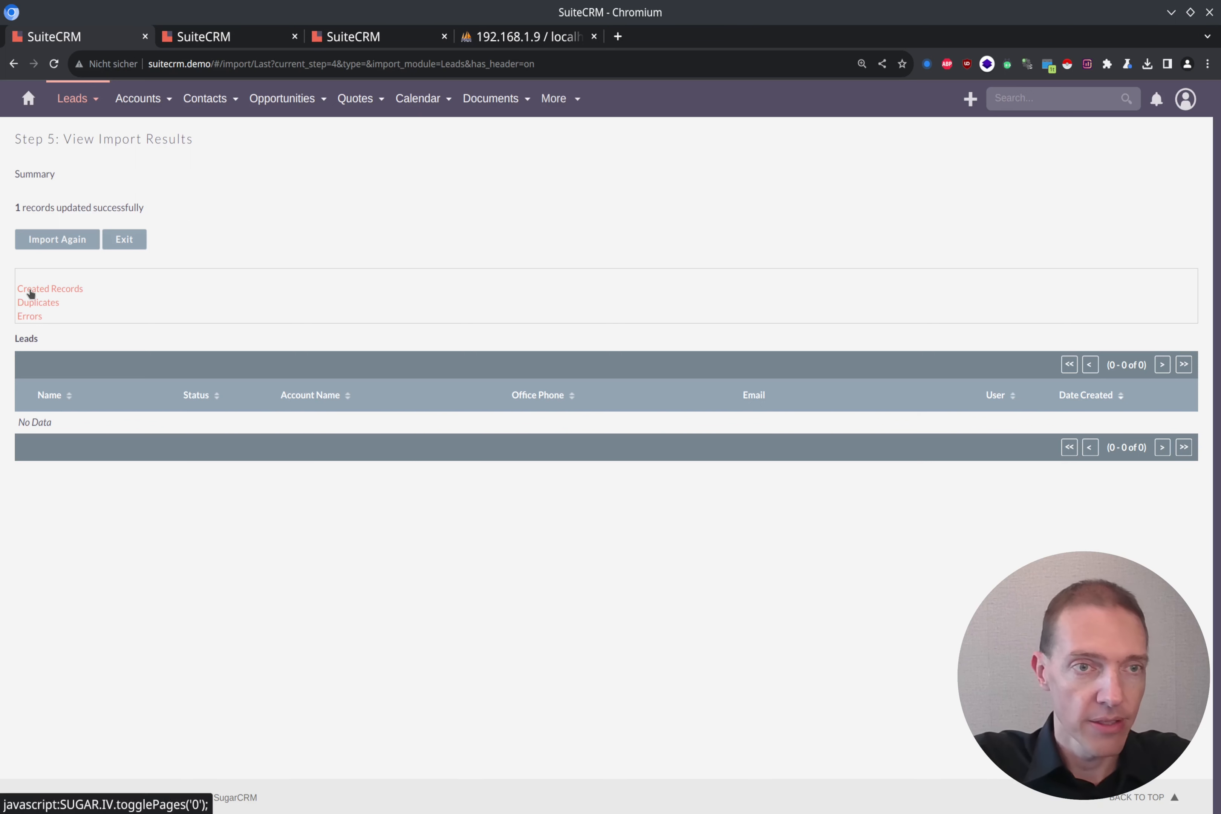
click(49, 293)
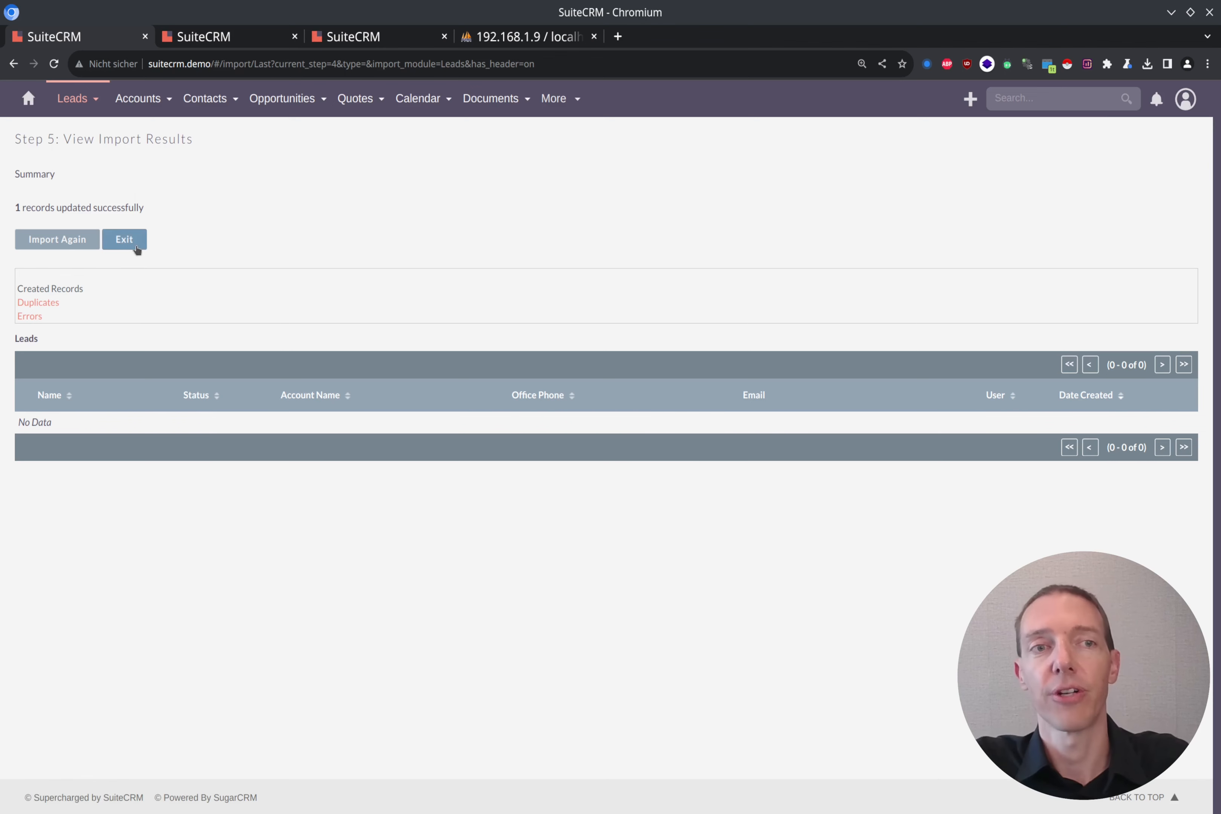
click(349, 44)
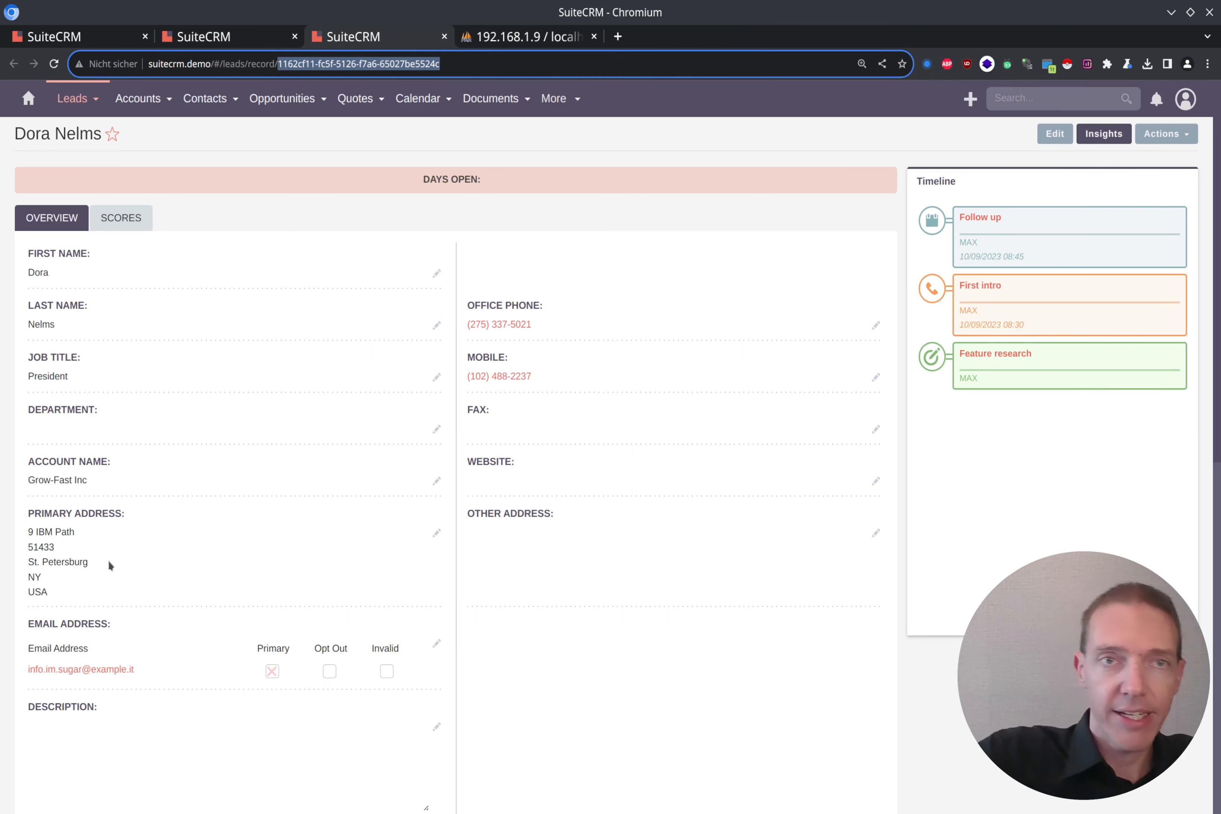
right_click(377, 41)
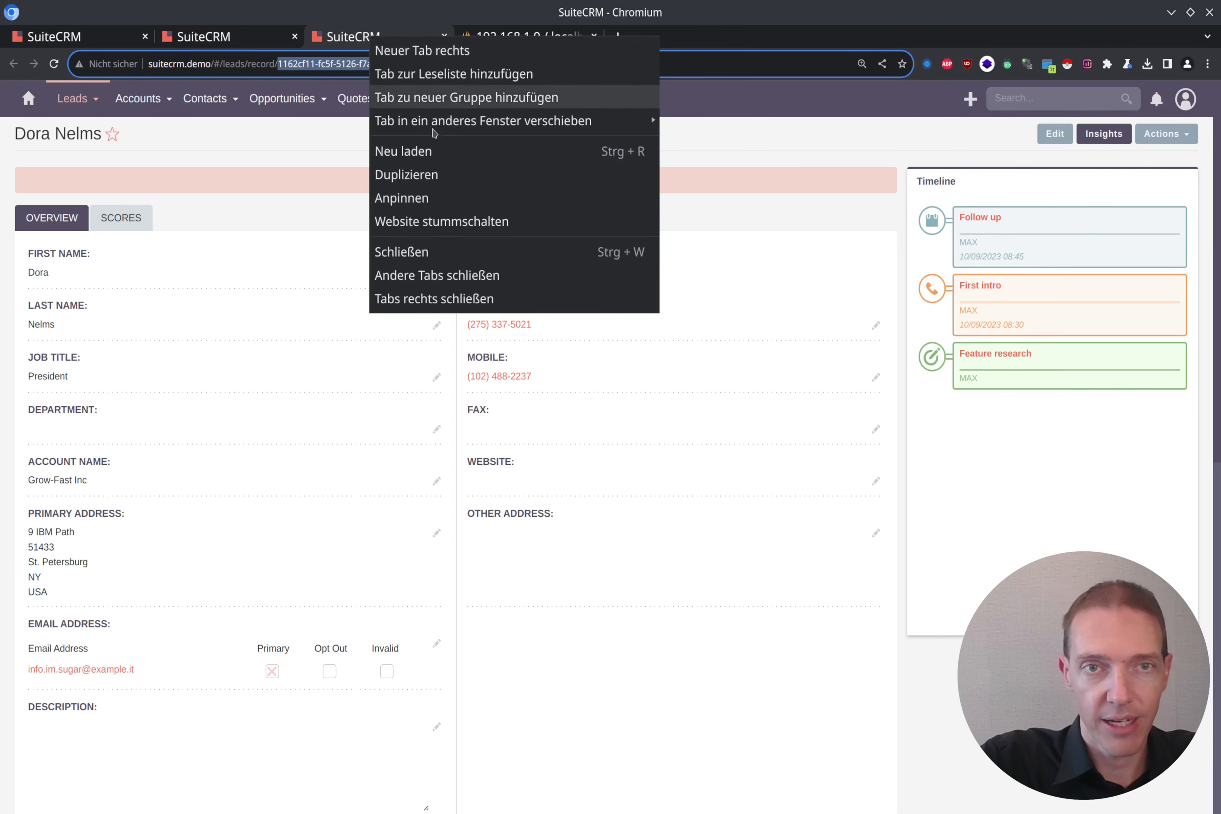
click(443, 174)
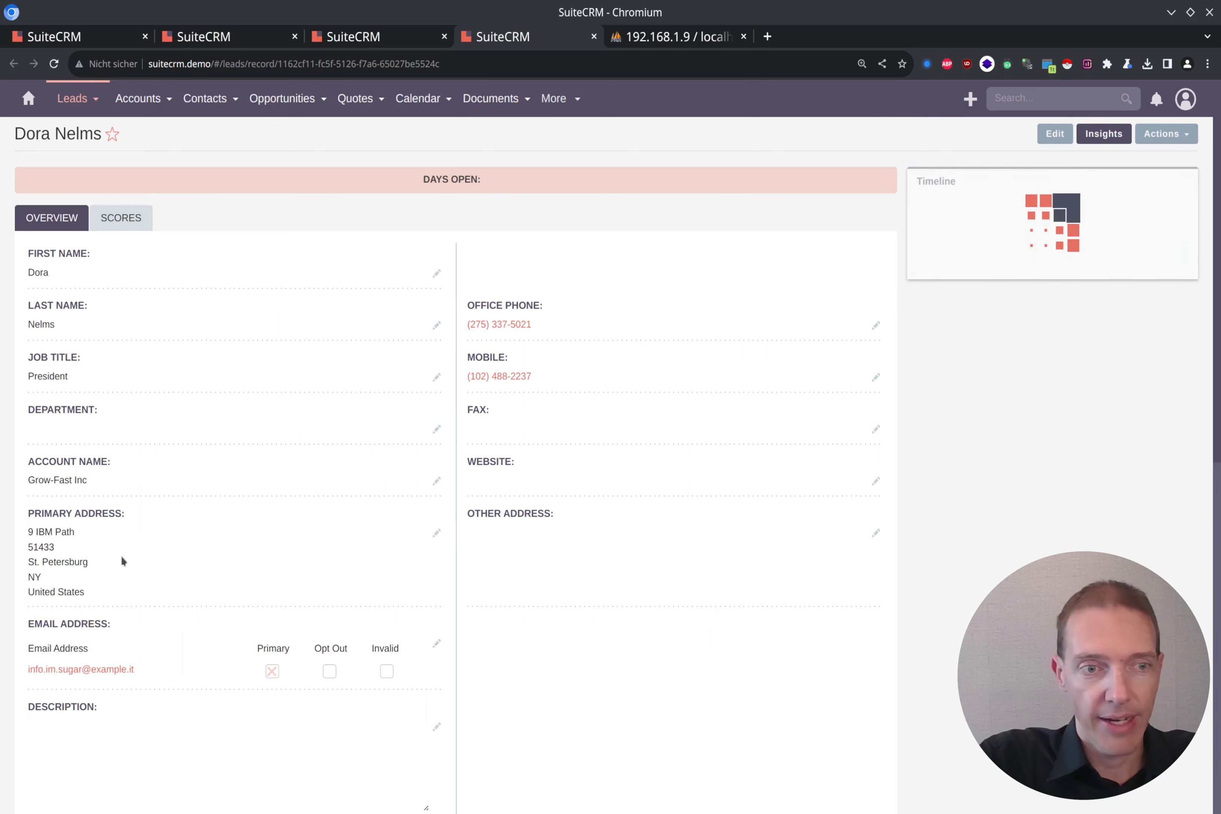
drag(29, 594, 86, 600)
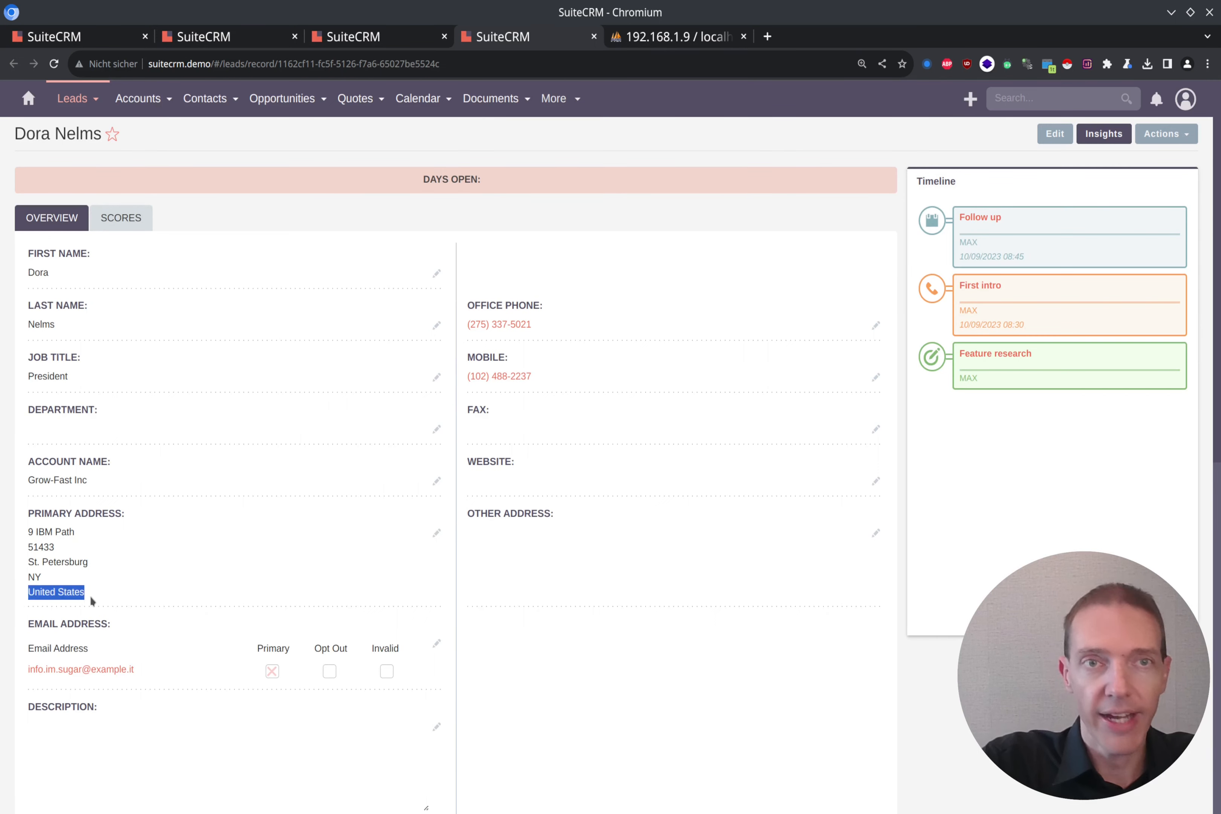
key(ctrl+Page_Up)
key(ctrl+Page_Down)
key(ctrl+Page_Up)
key(ctrl+Page_Down)
key(ctrl+Page_Up)
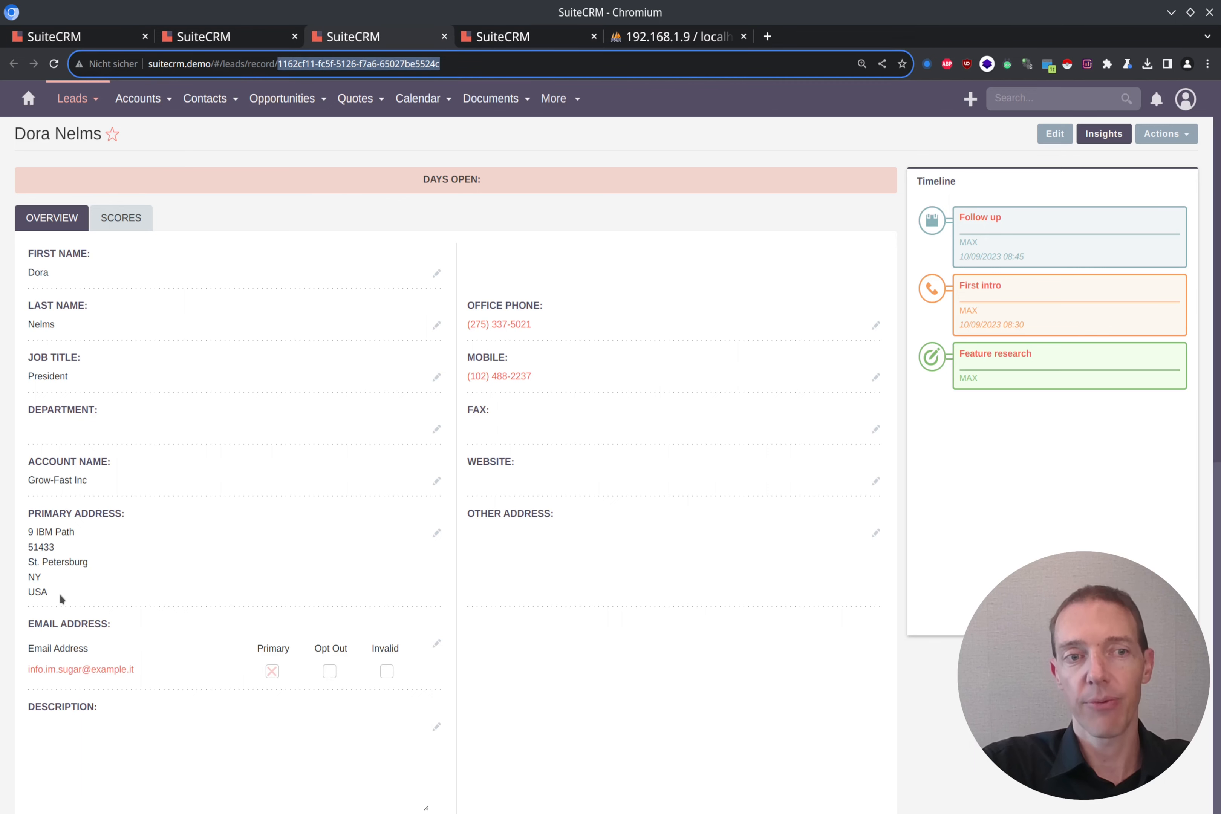
click(17, 594)
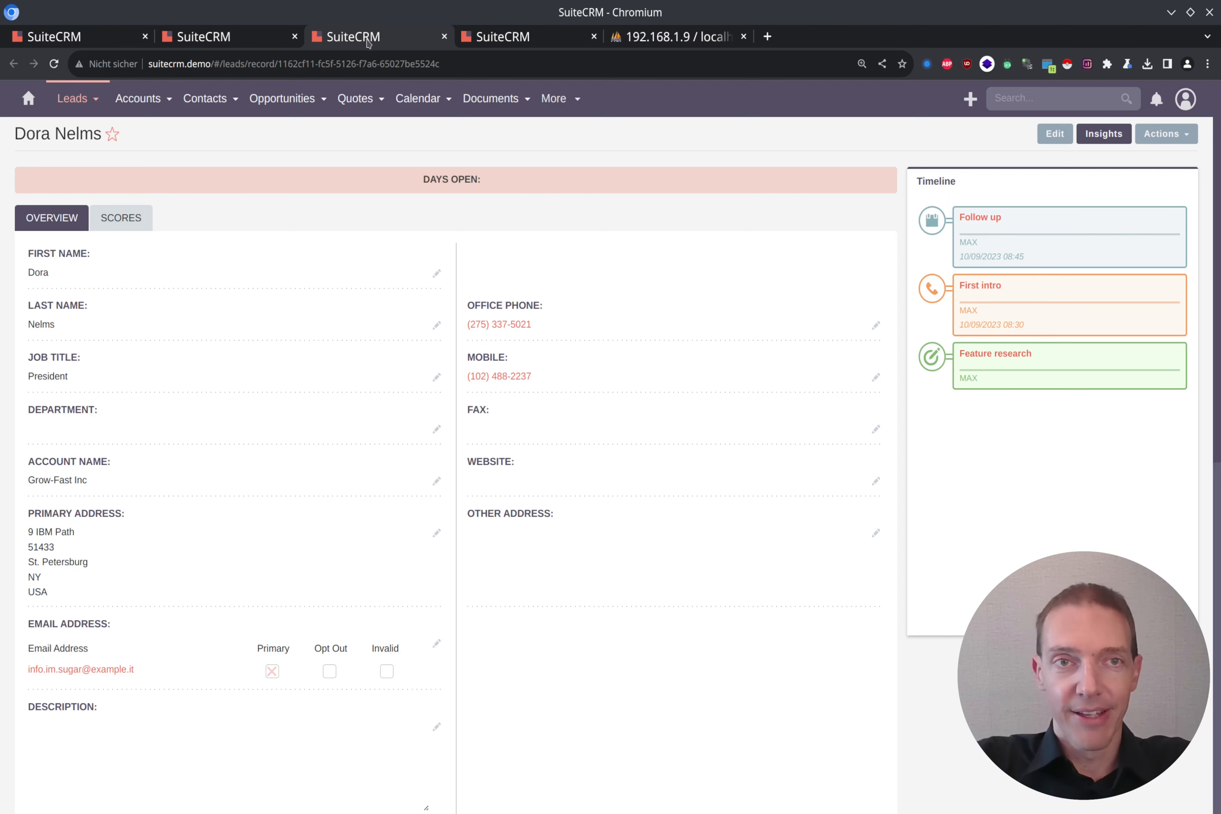
Step: Close the SuiteCRM tabs and search the suitecrm8 table list for 'leads' to reach the leads table
key(ctrl+w)
key(ctrl+w)
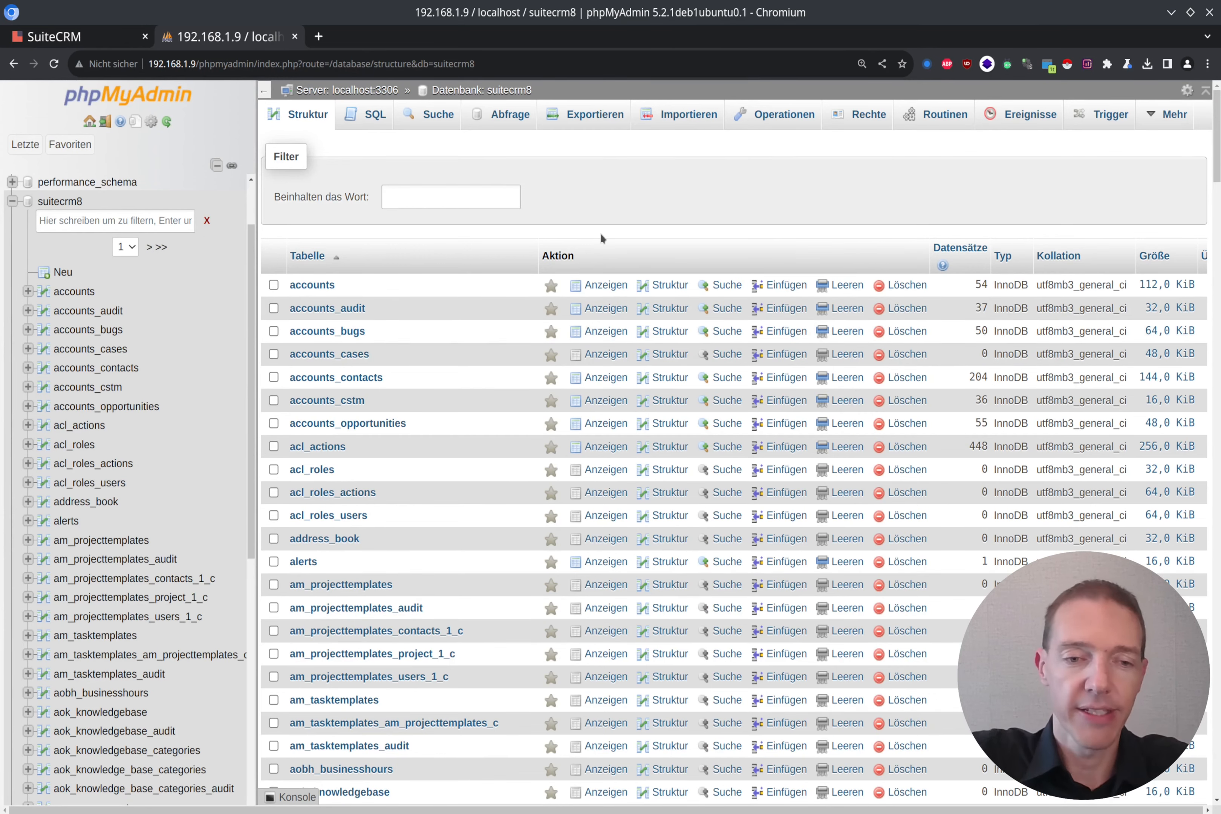
key(ctrl+f)
text(leads)
key(Return)
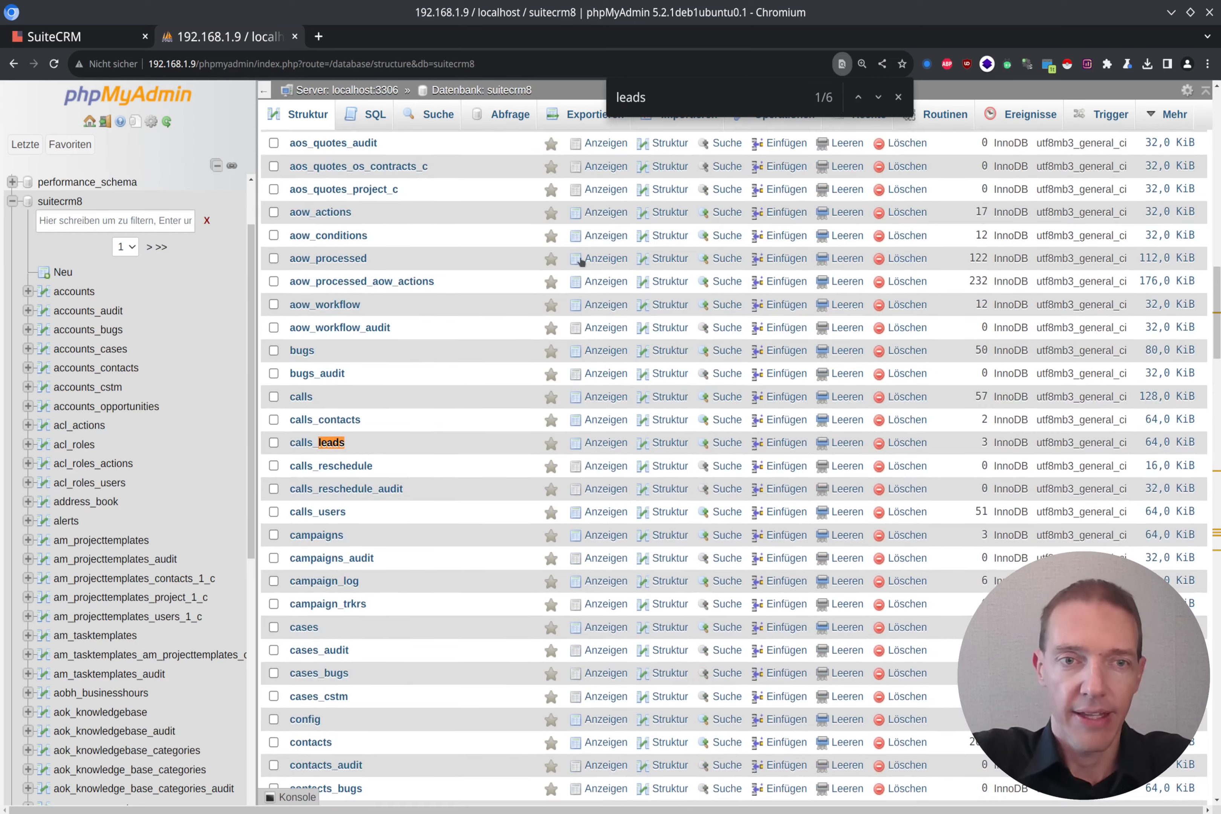
scroll(353, 465, down, 20)
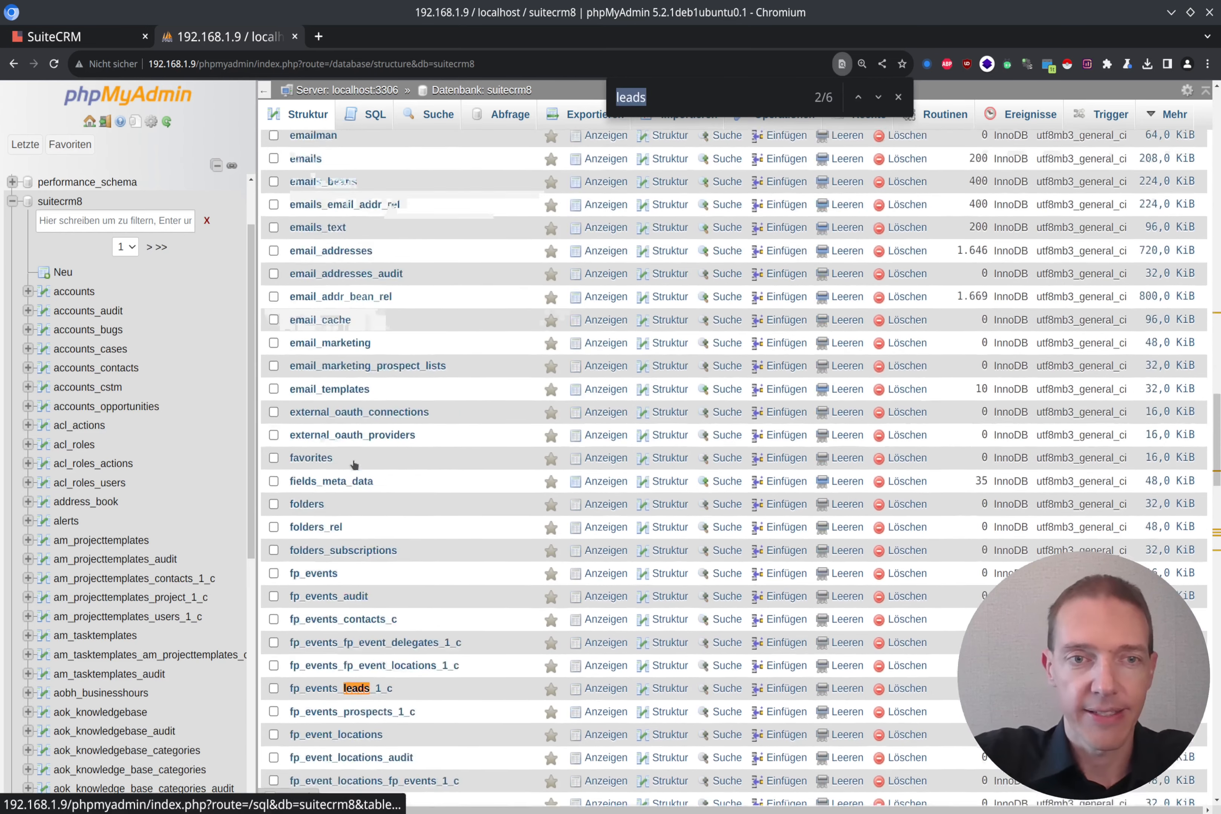
key(Return)
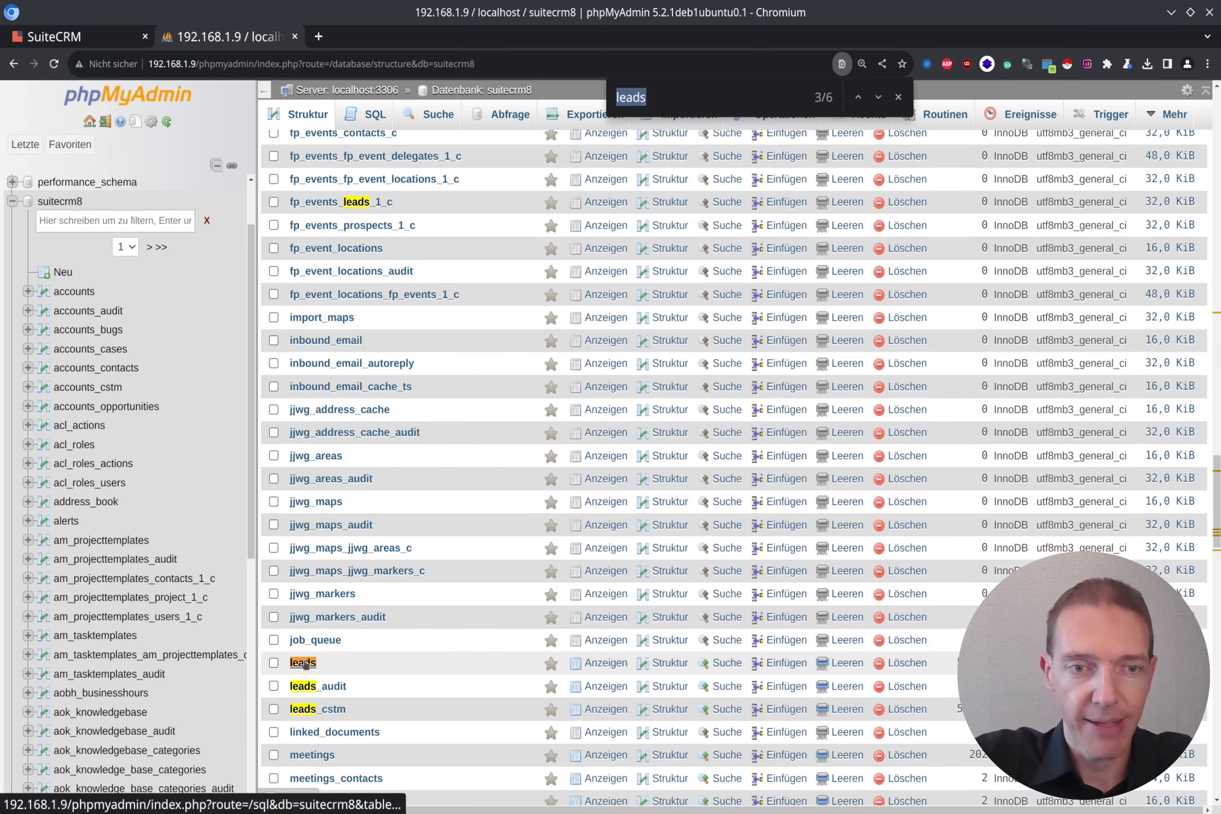
click(305, 665)
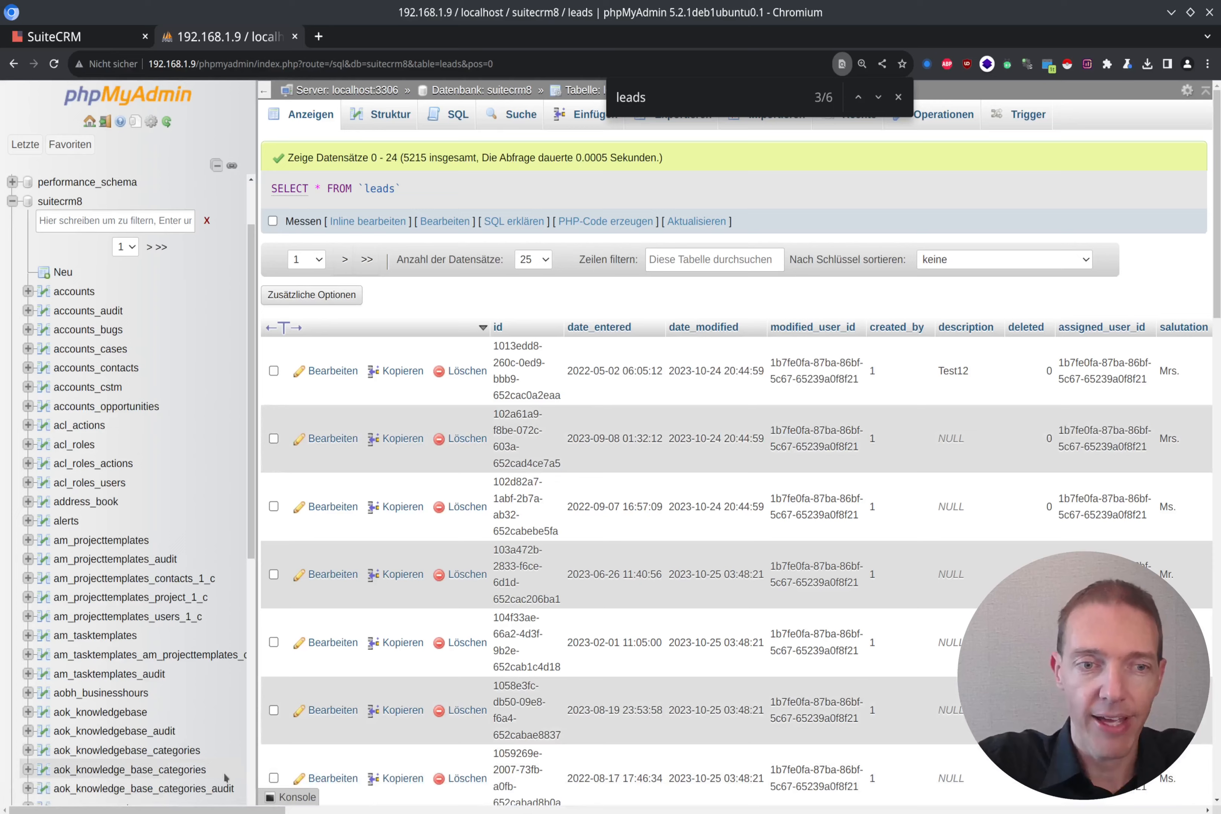
Step: Scroll across the leads rows to the website column, select the first lead's id, and return to SuiteCRM
drag(225, 811, 1148, 812)
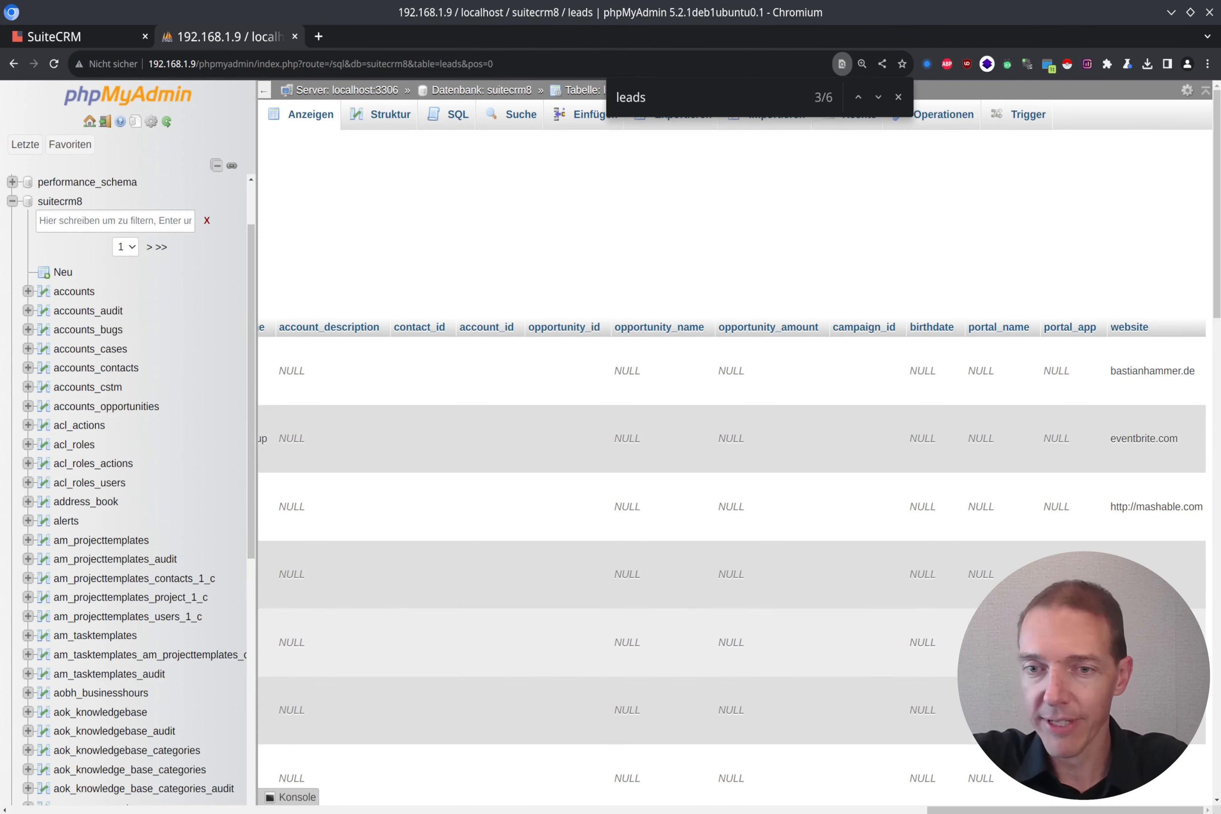
drag(986, 804, 2, 717)
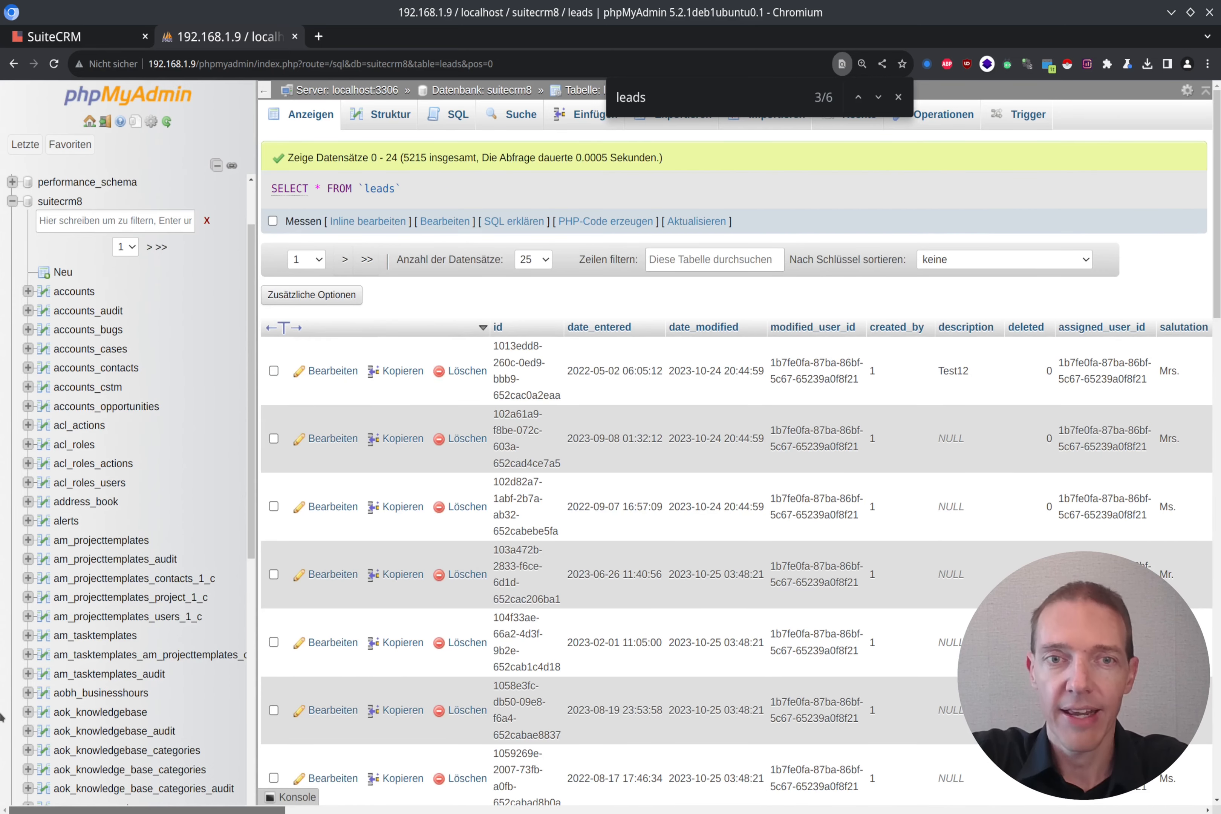
double_click(516, 357)
key(ctrl+c)
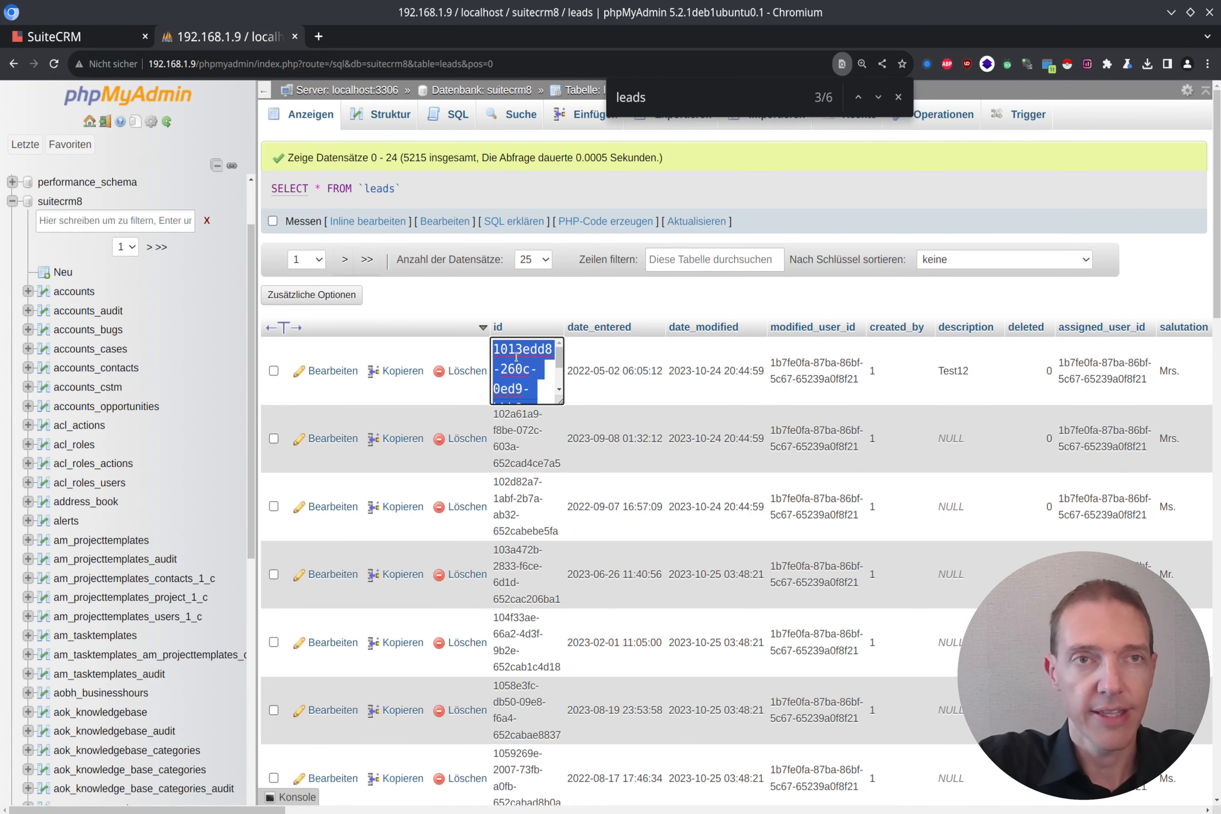
key(ctrl+Tab)
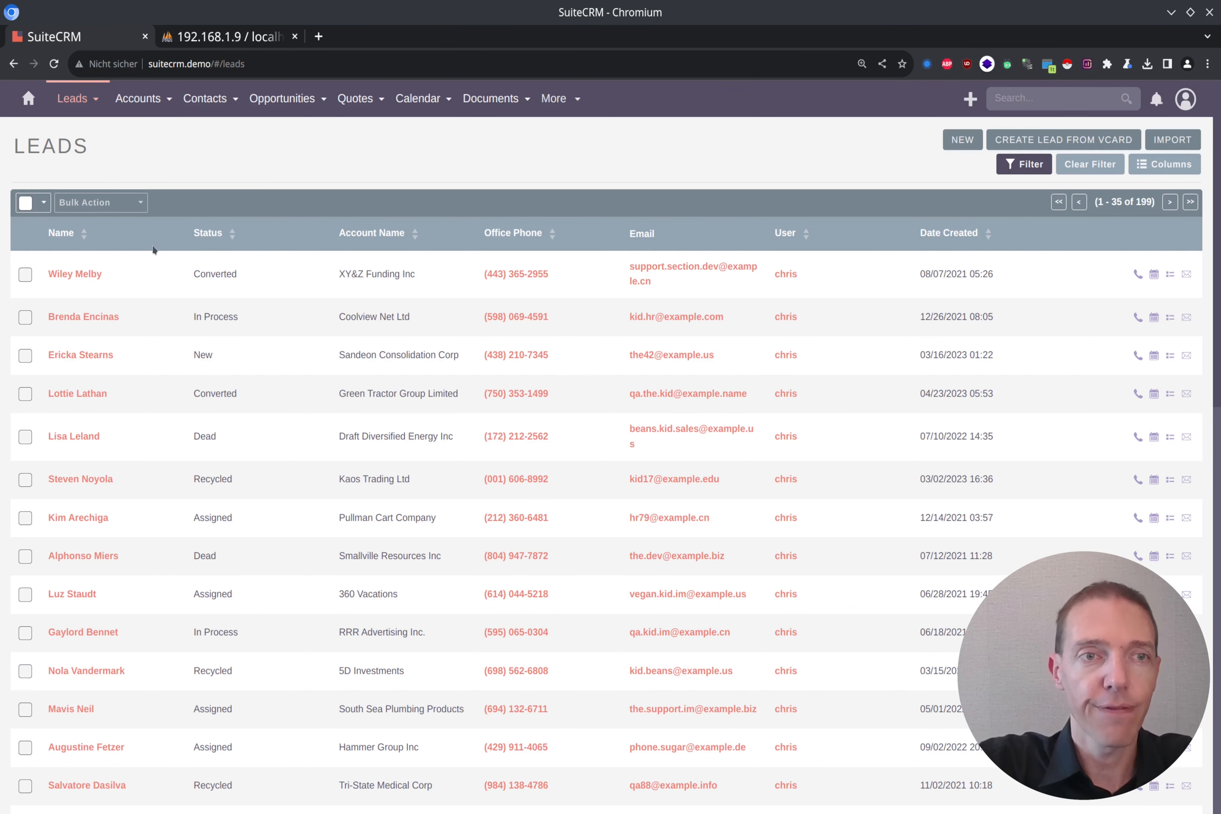
ctrl+click(82, 275)
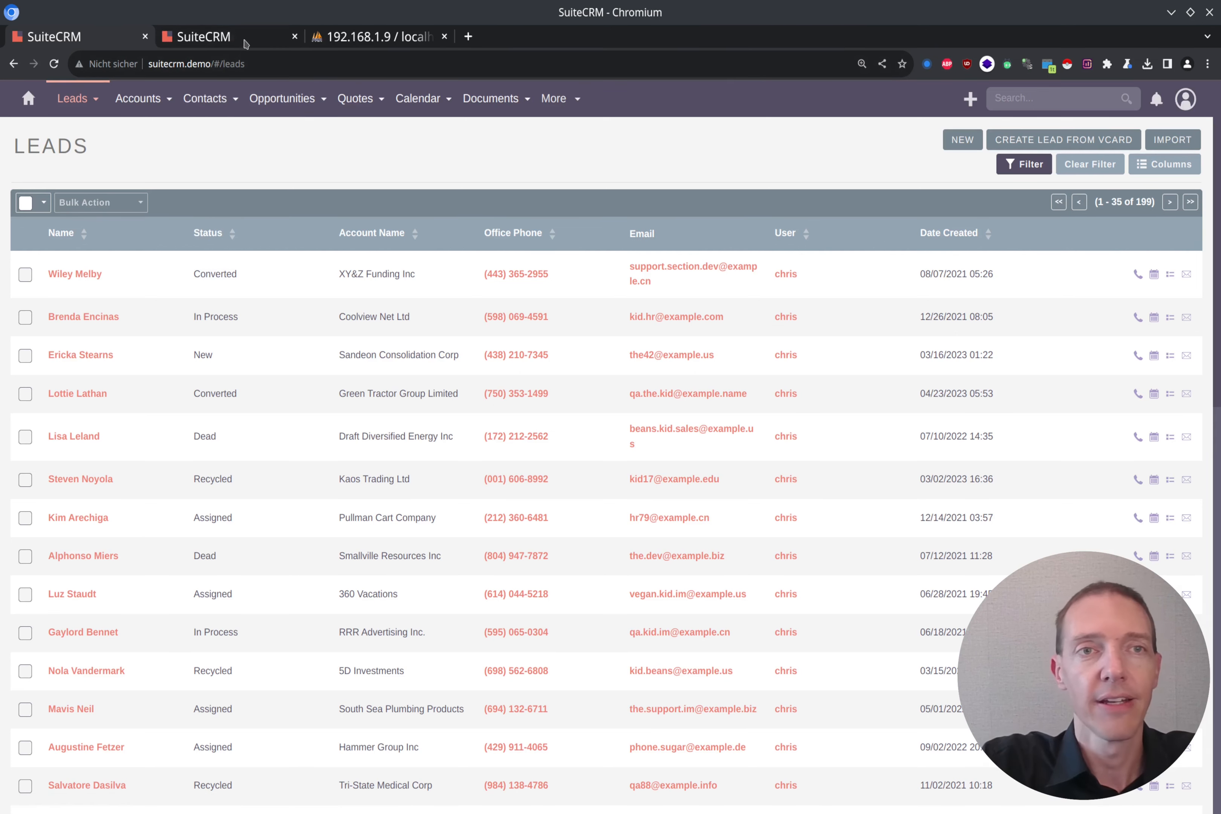
key(ctrl+Tab)
drag(449, 64, 280, 71)
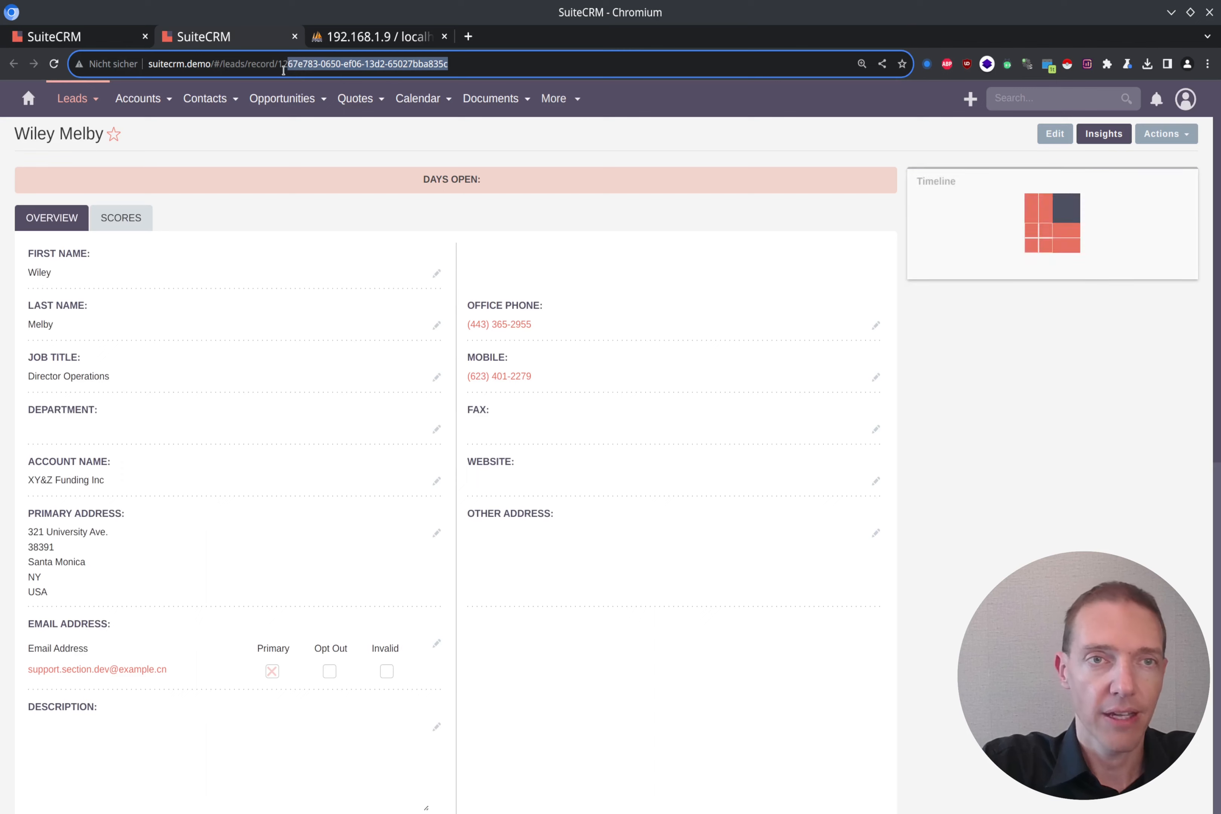
key(ctrl+v)
key(Return)
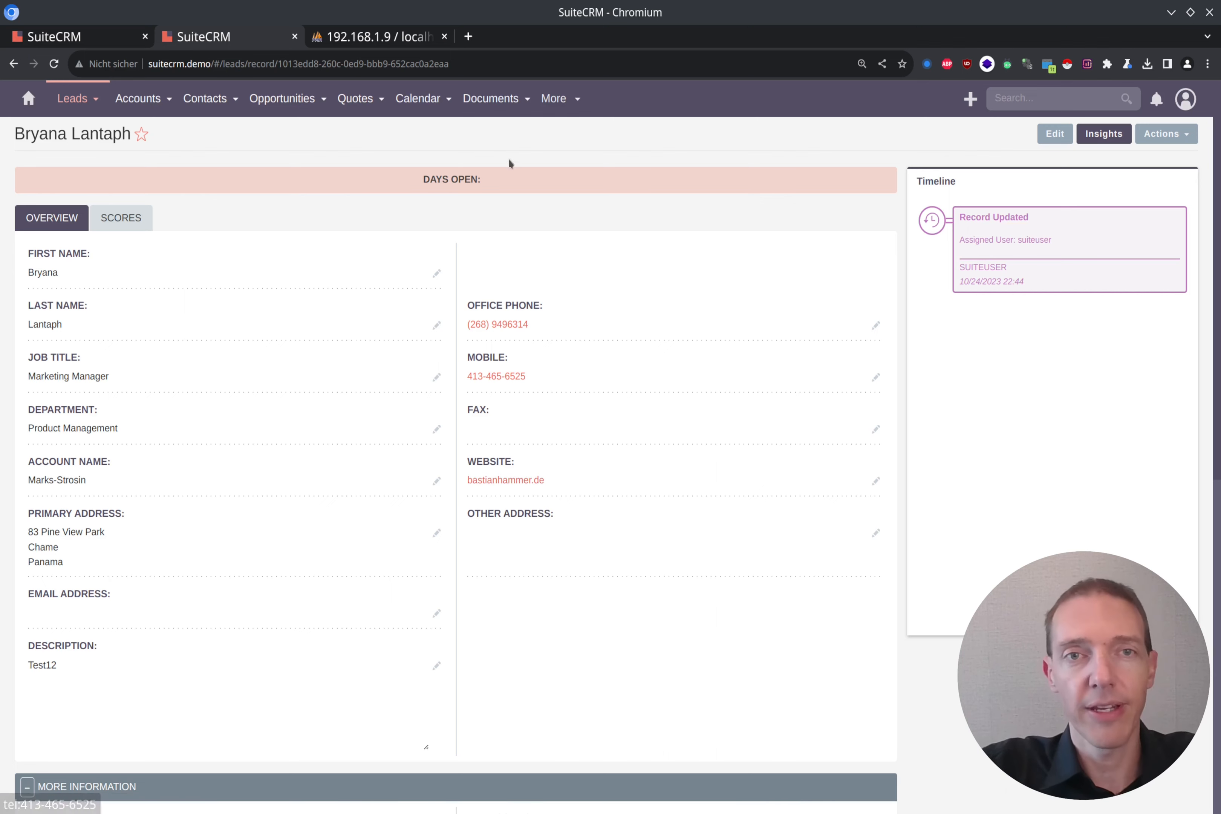
key(ctrl+Tab)
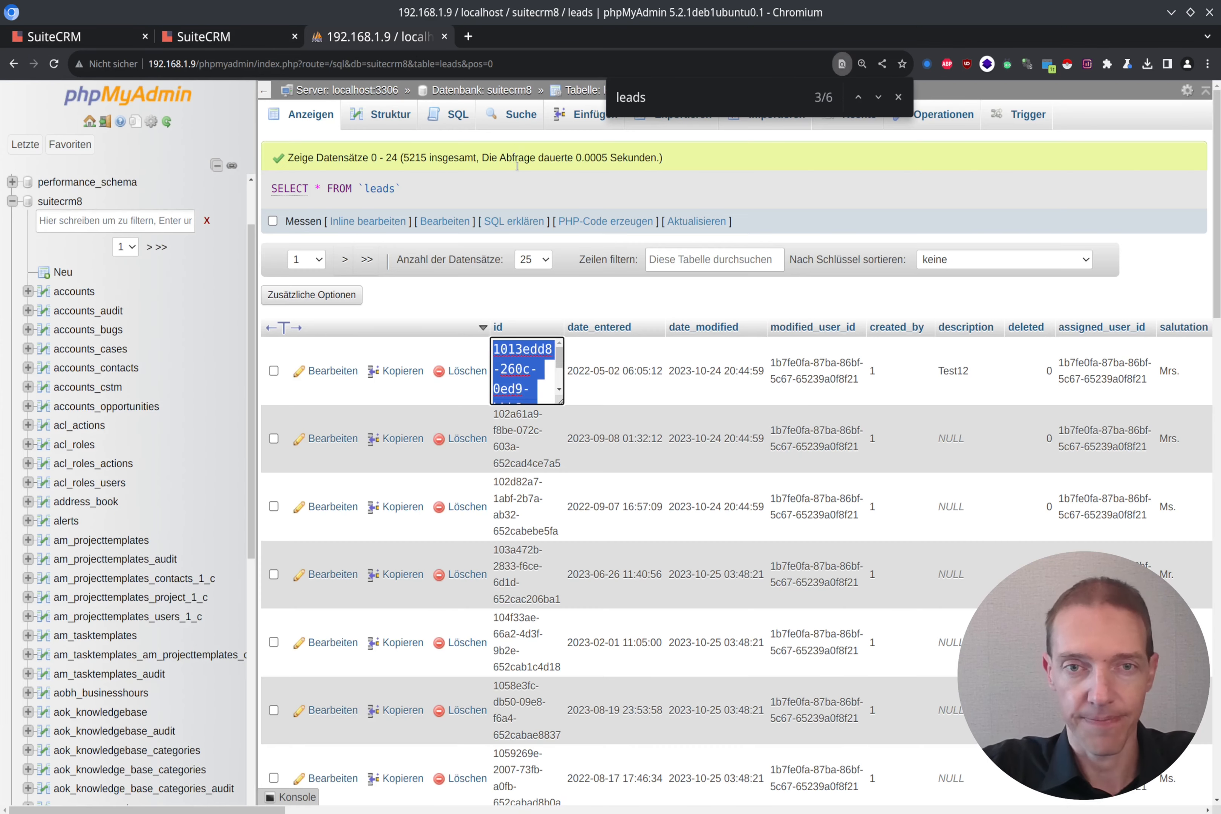
Step: Add WHERE id = '<copied id>' to the leads query and run it
key(Escape)
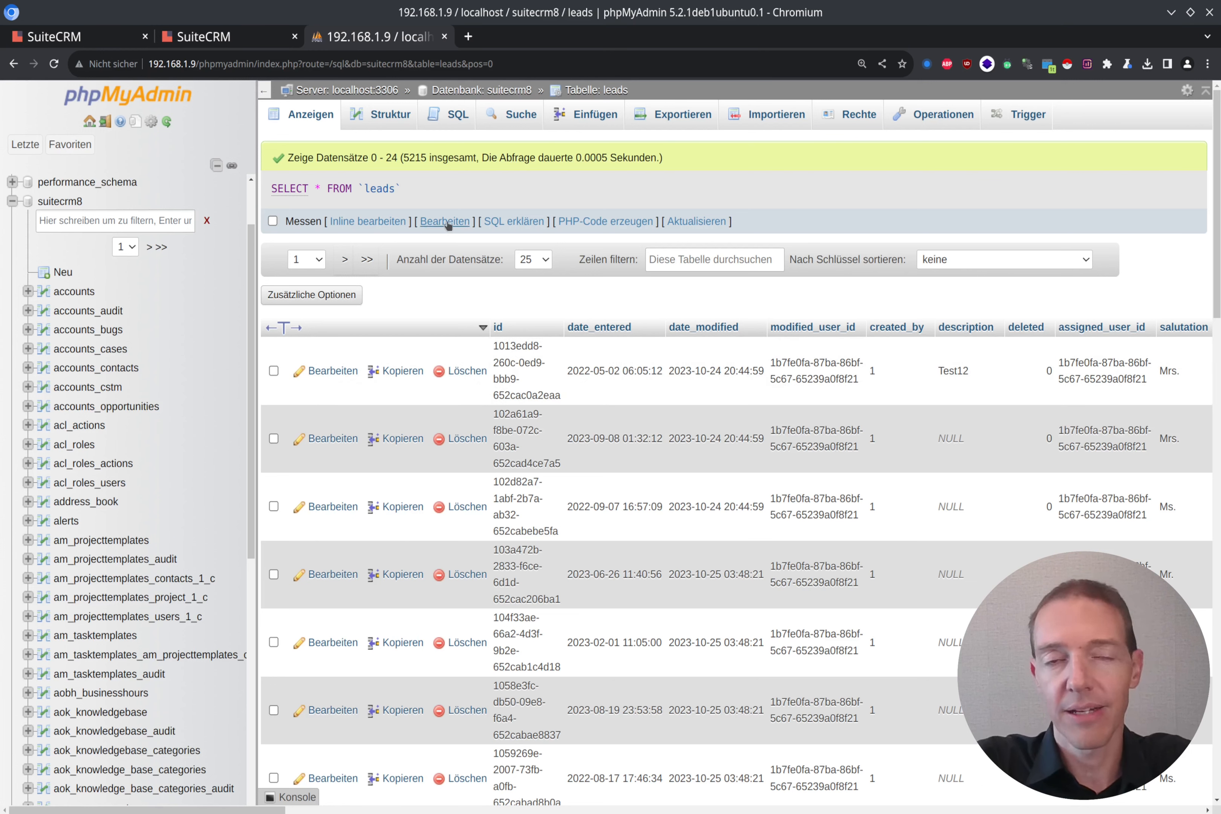
click(379, 222)
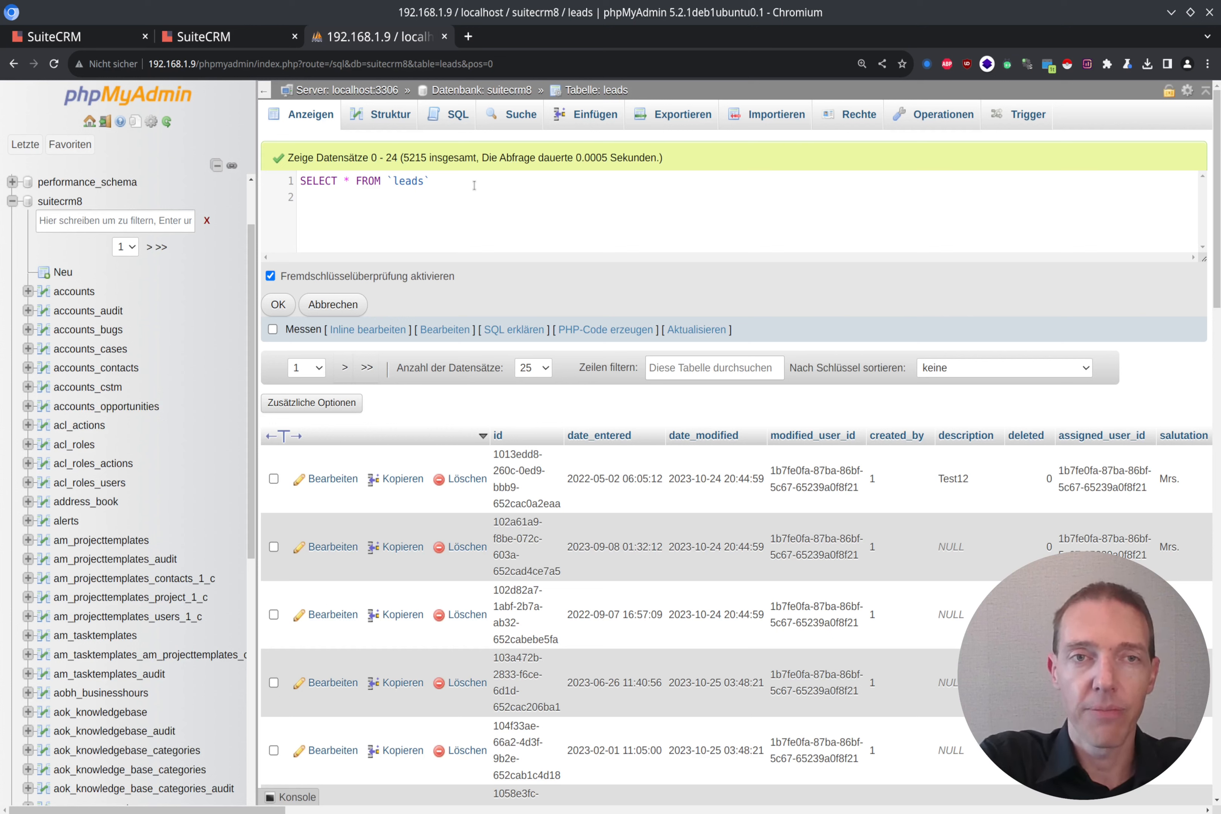
text(WHERE id)
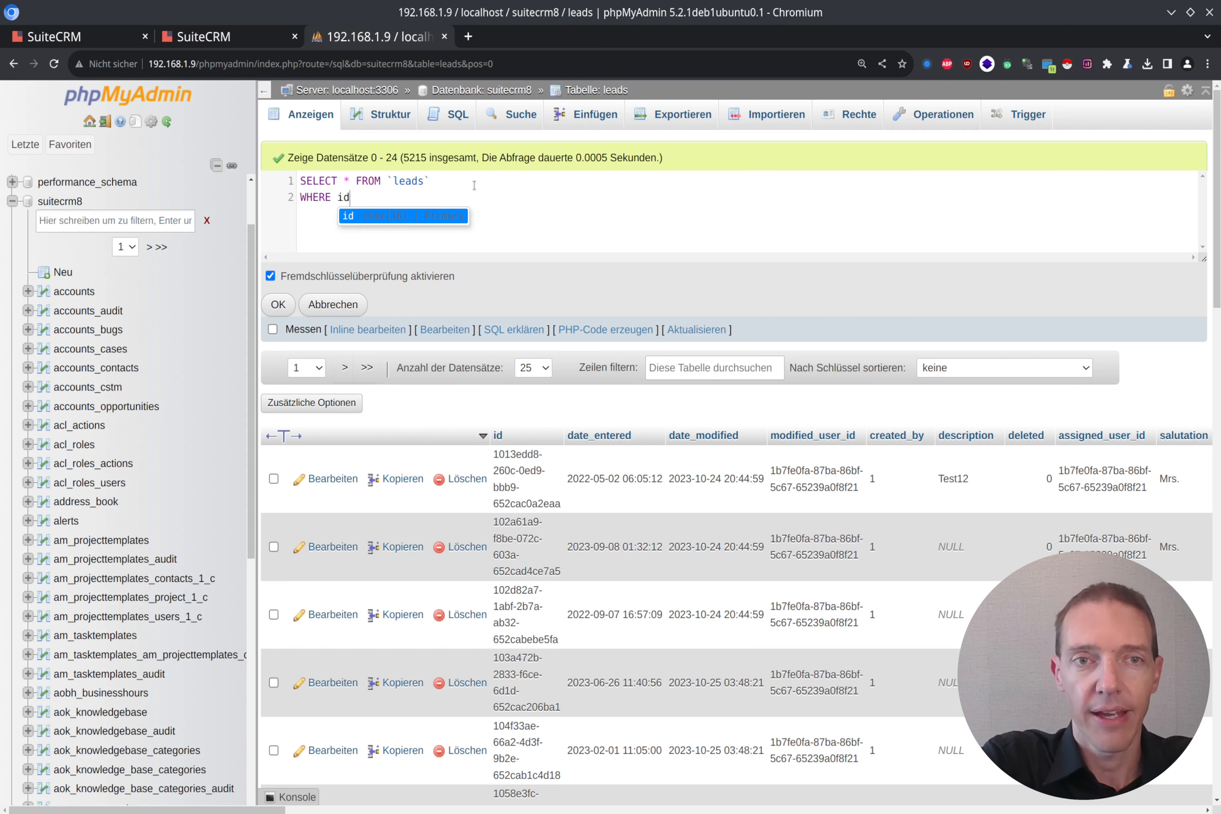
text( = ')
text(1013edd8-260c-0ed9-bbb9-652cac0a2eaa)
text(')
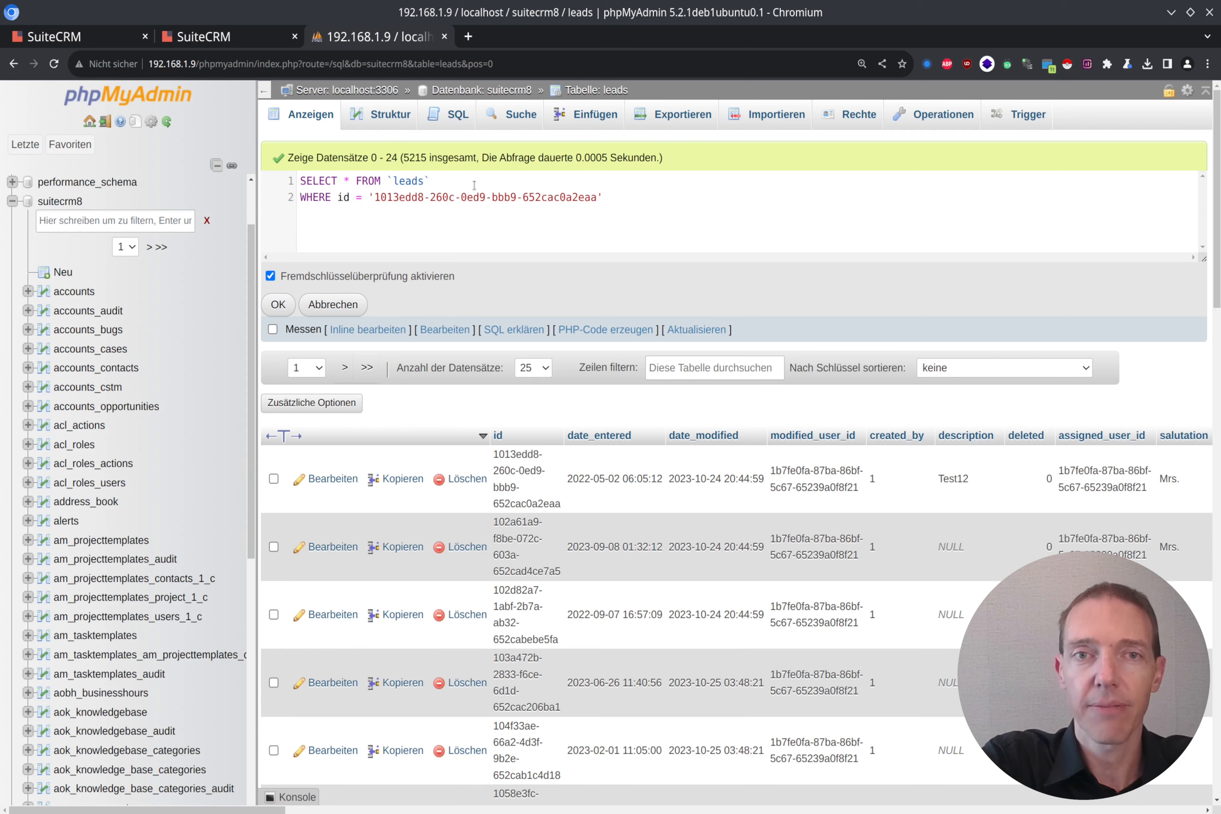
click(278, 308)
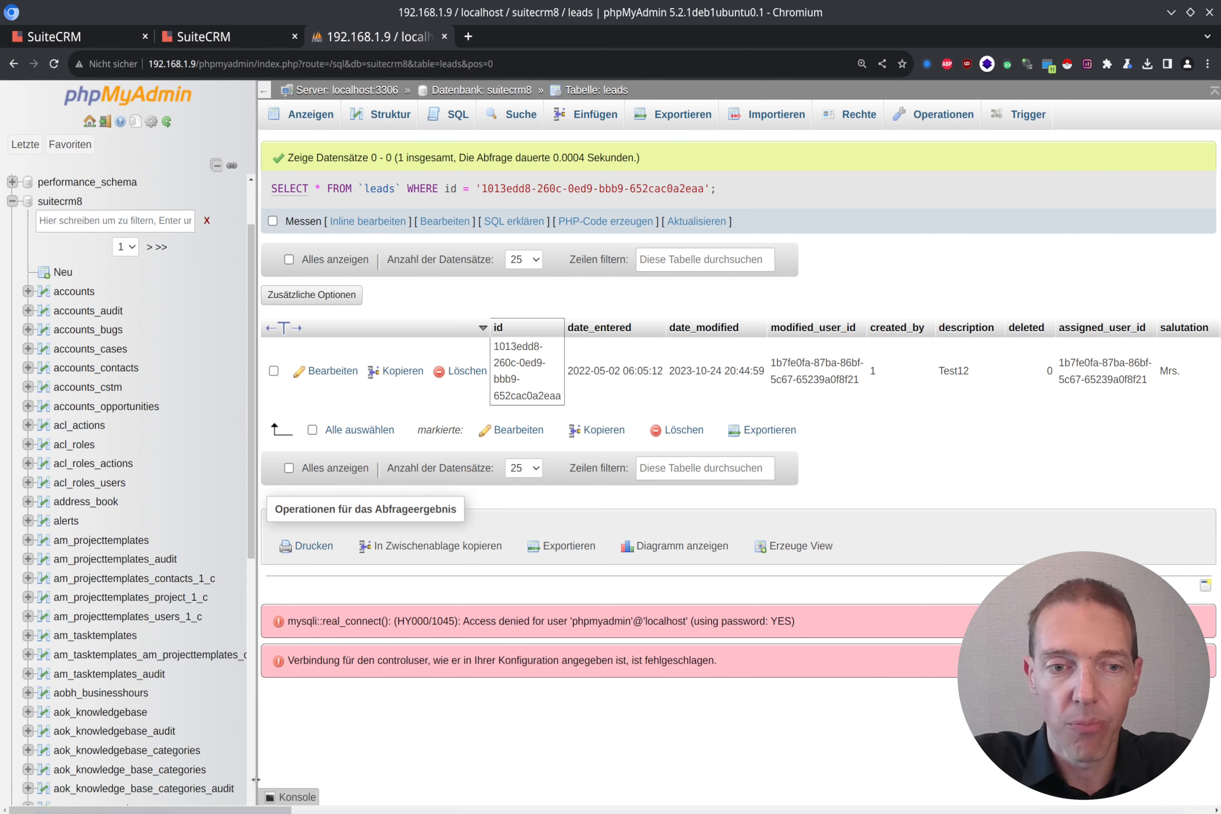
drag(243, 810, 1213, 809)
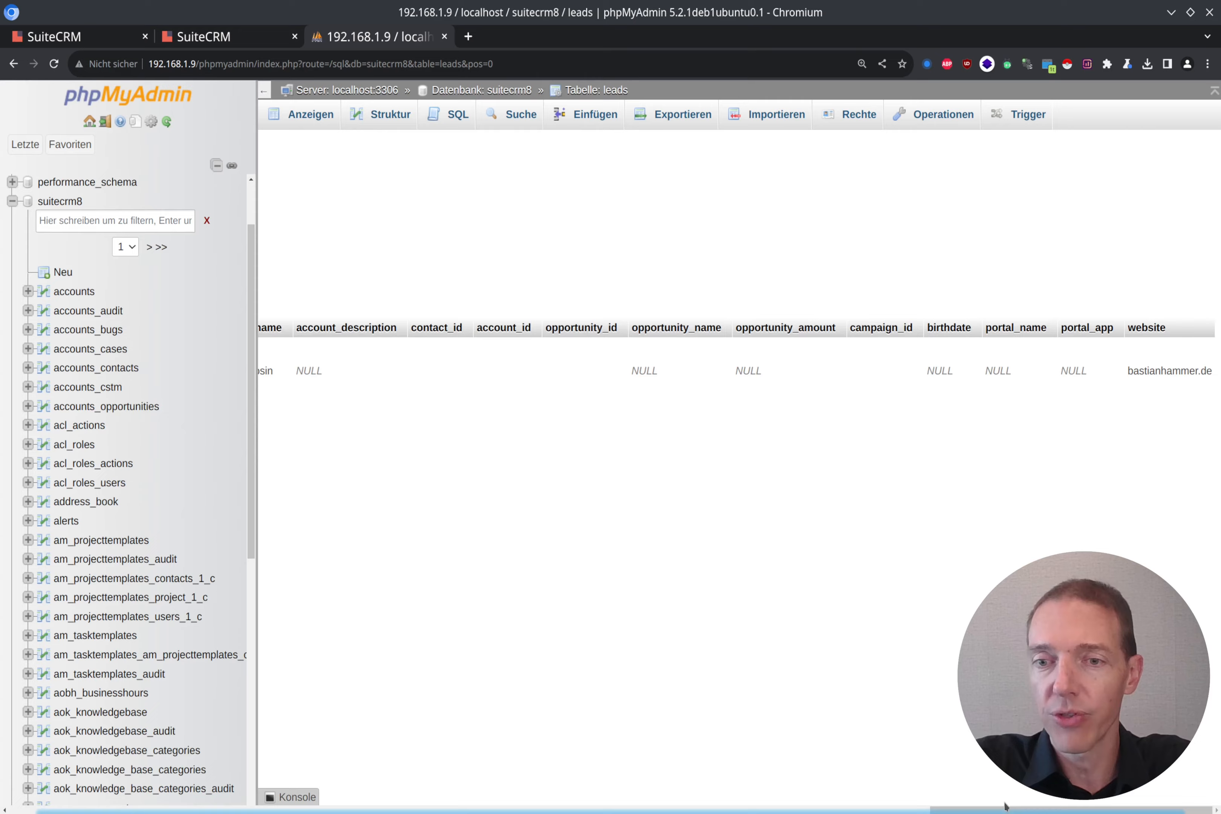
drag(1005, 810, 12, 598)
click(379, 221)
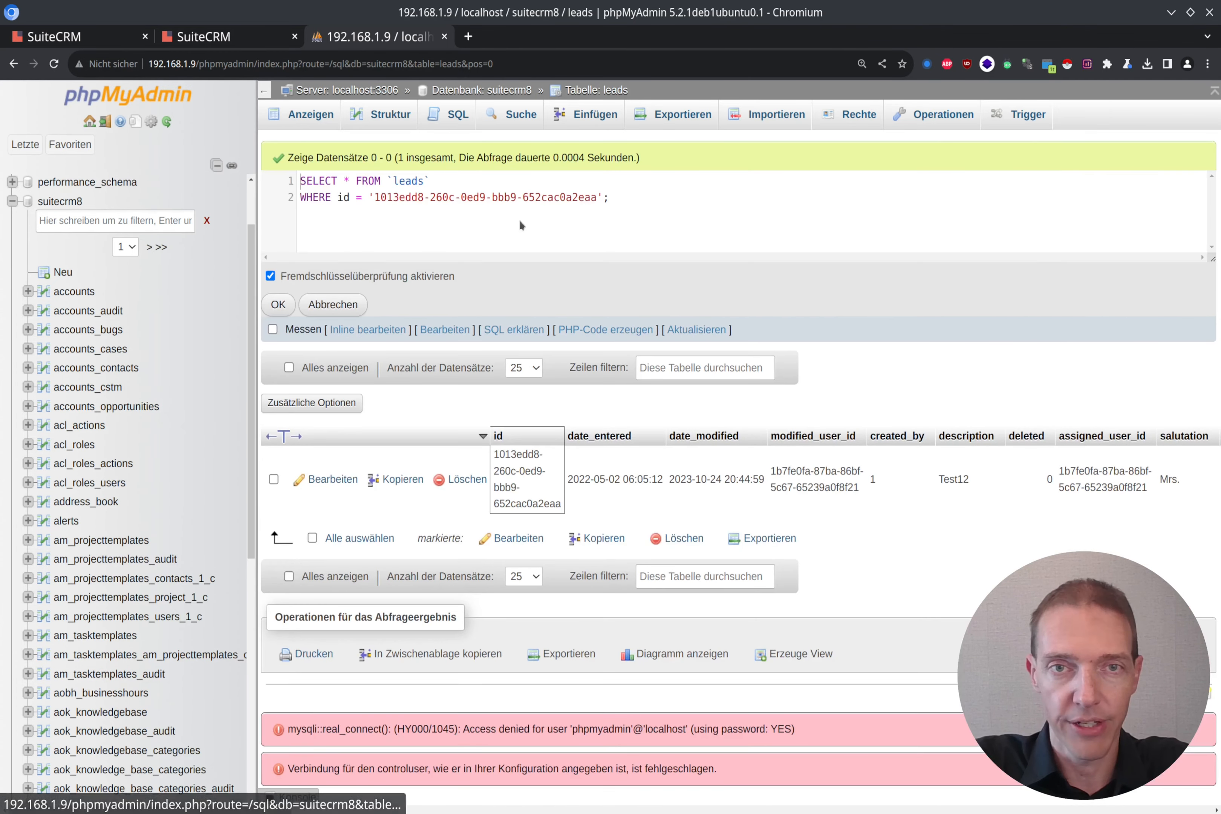
key(Return)
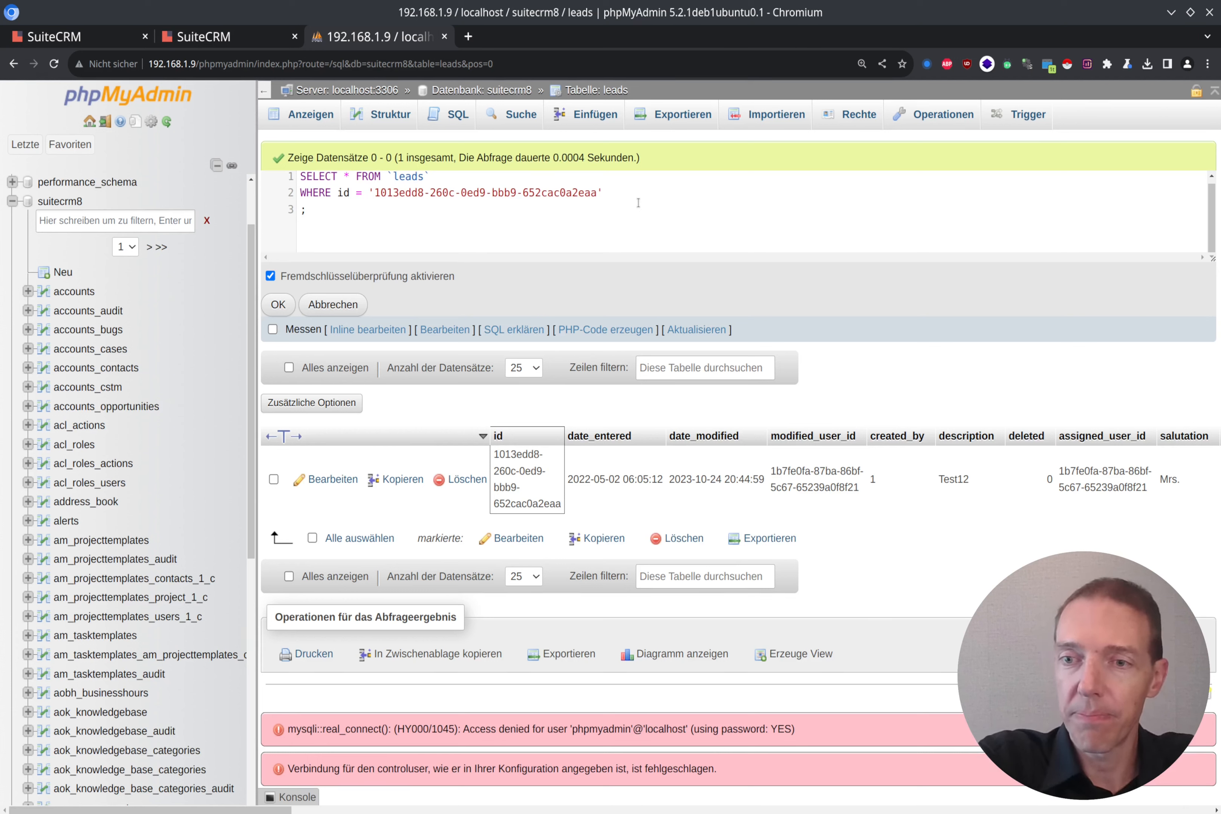
Step: Append AND (website != '') and AND (website NOT LIKE '%://%') as new query lines
text(AND)
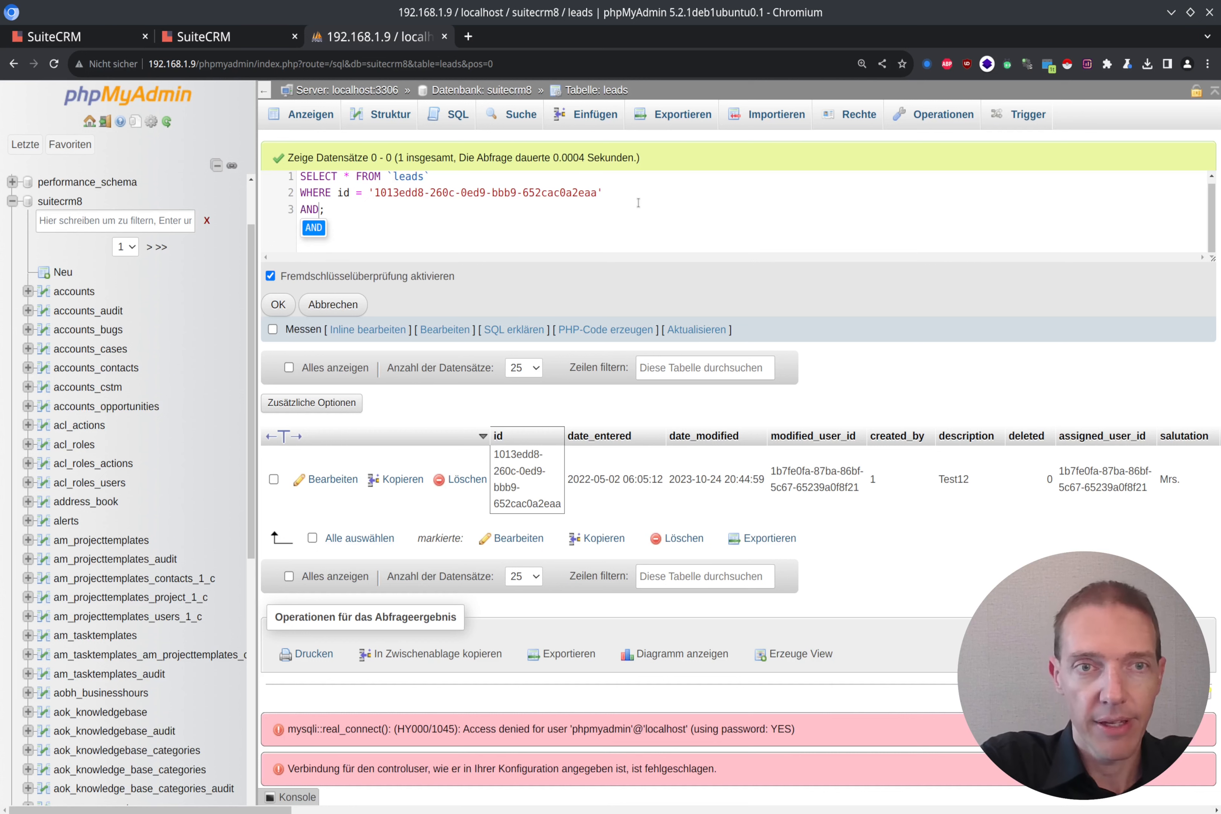
text( (website )
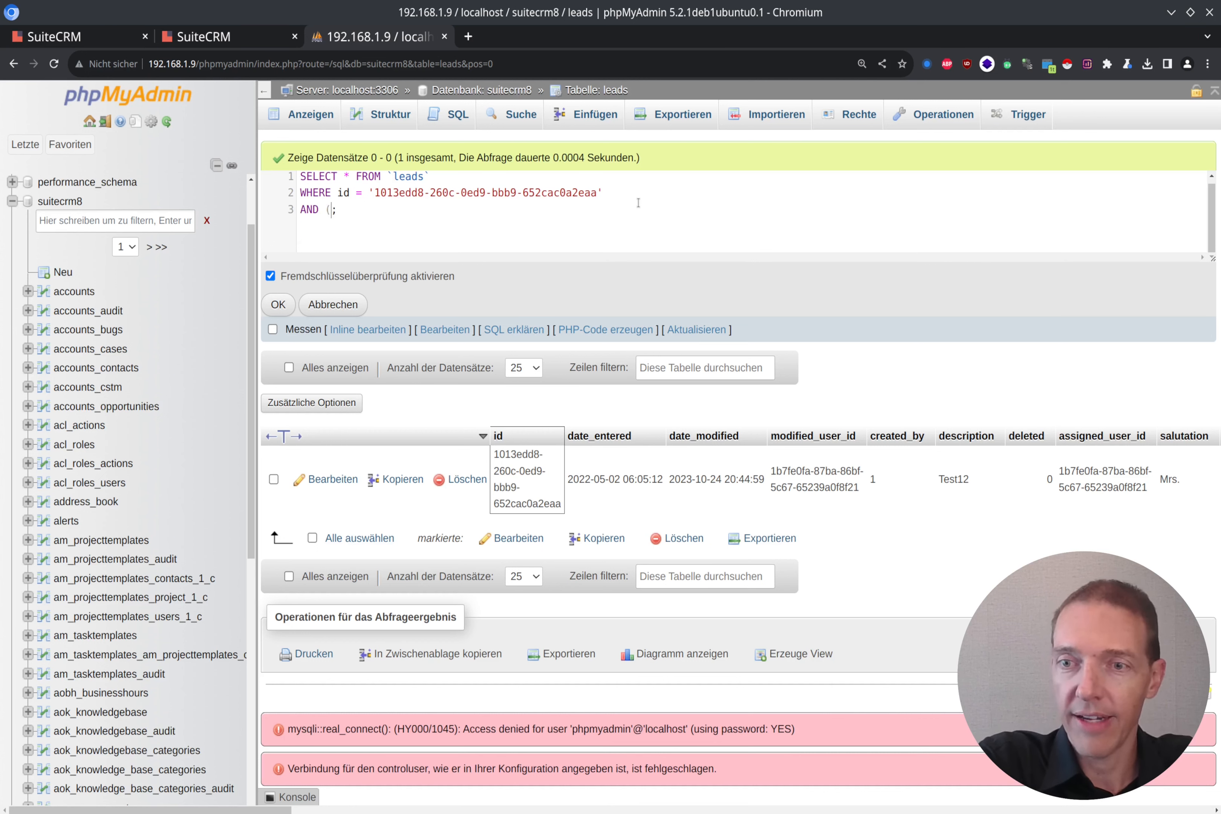
text(!= )
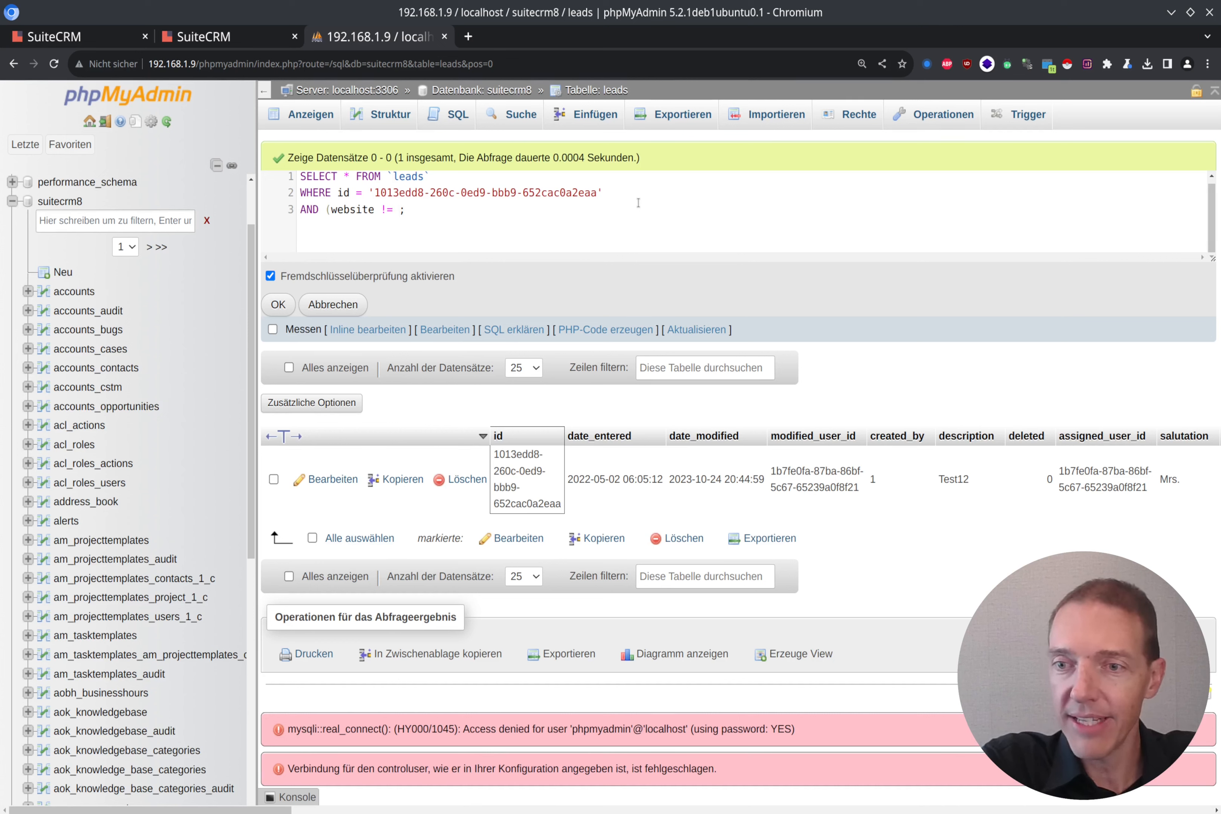
text(''))
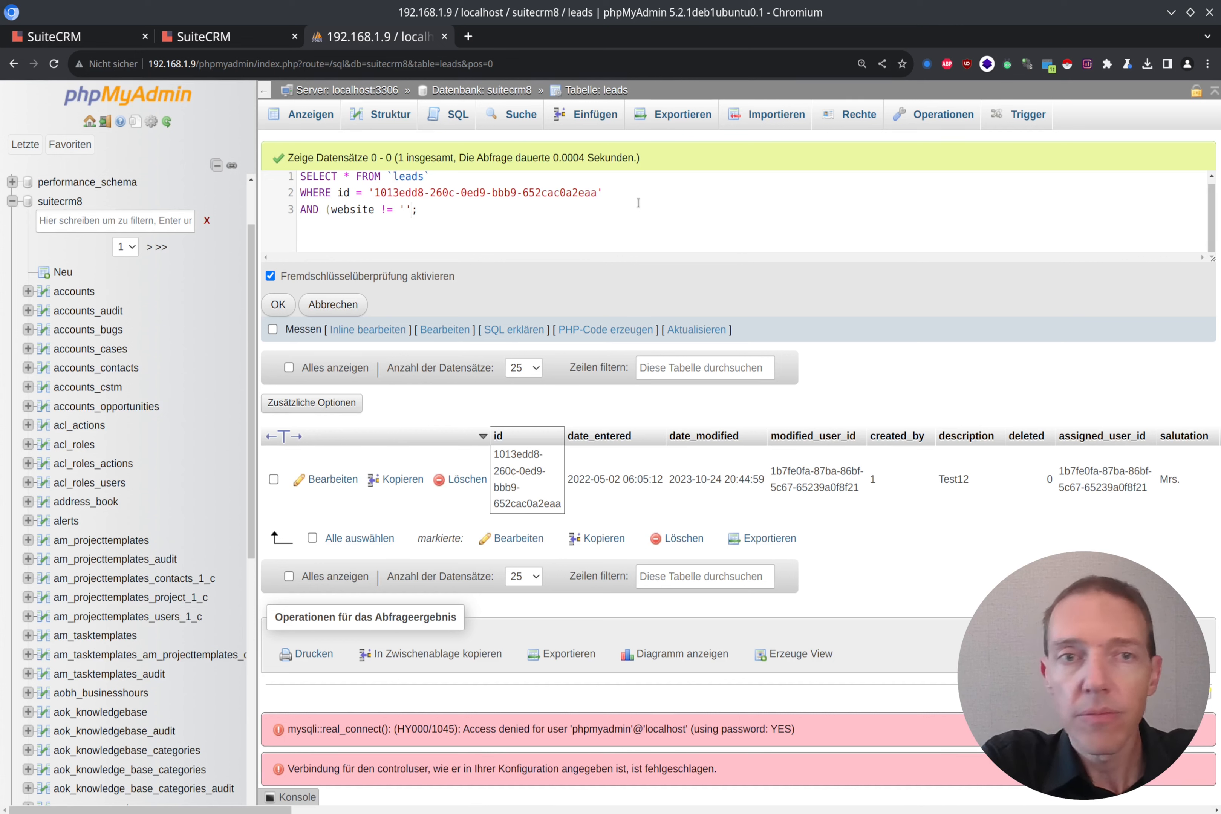
key(Return)
text(AND (we)
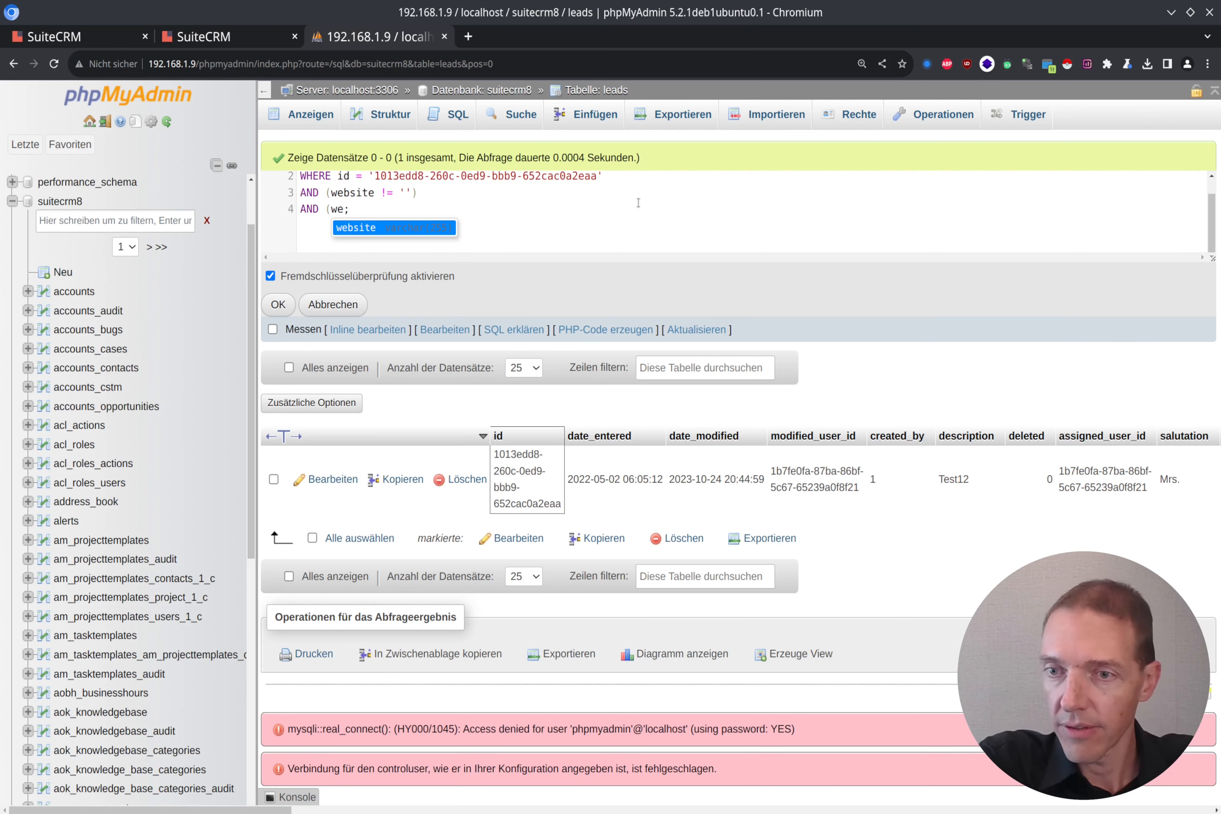
text(bsite NOT )
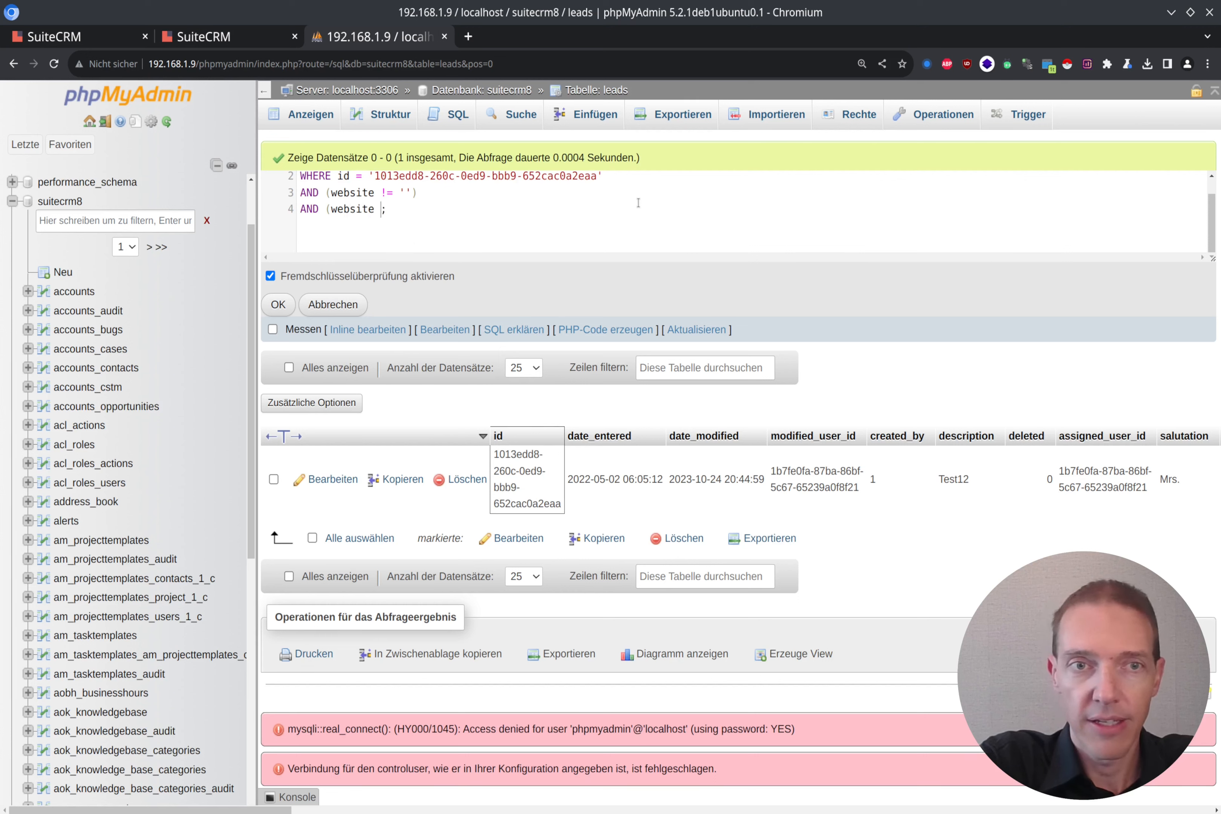
text(LIKE )
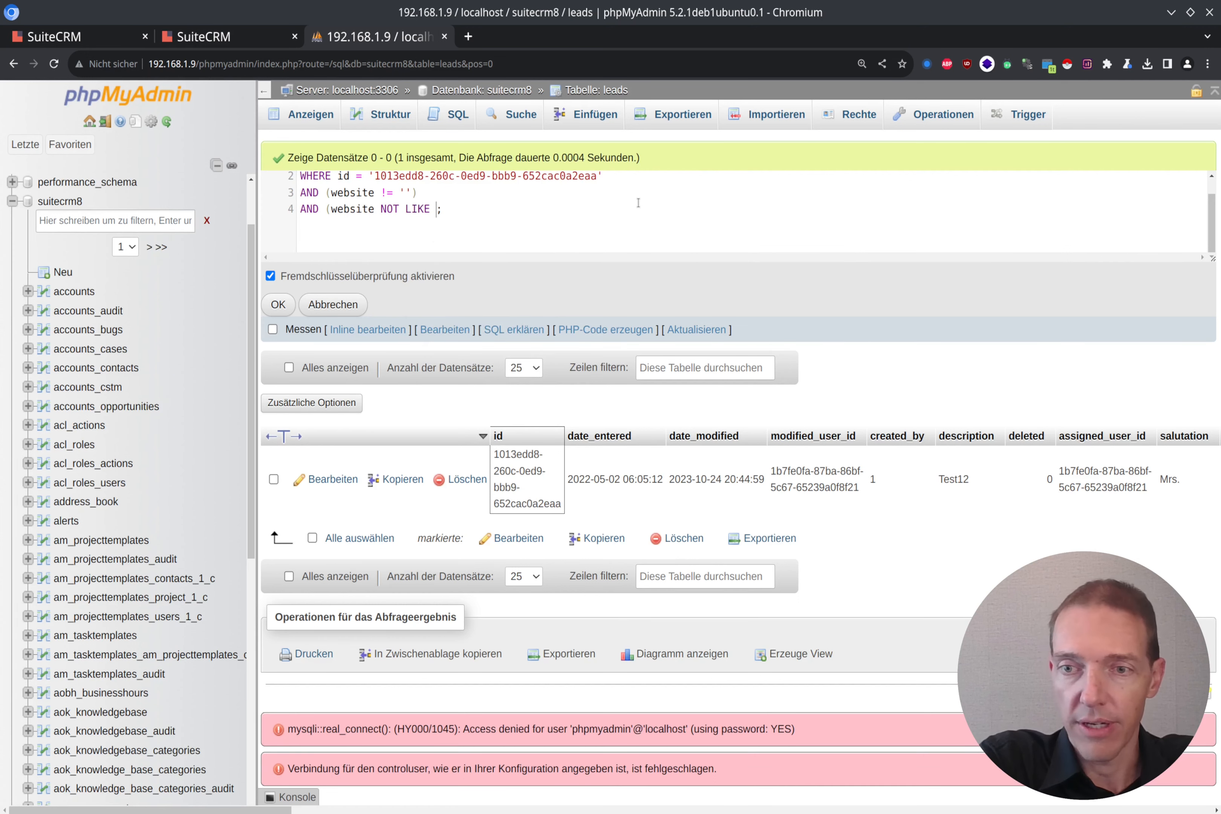
text('%)
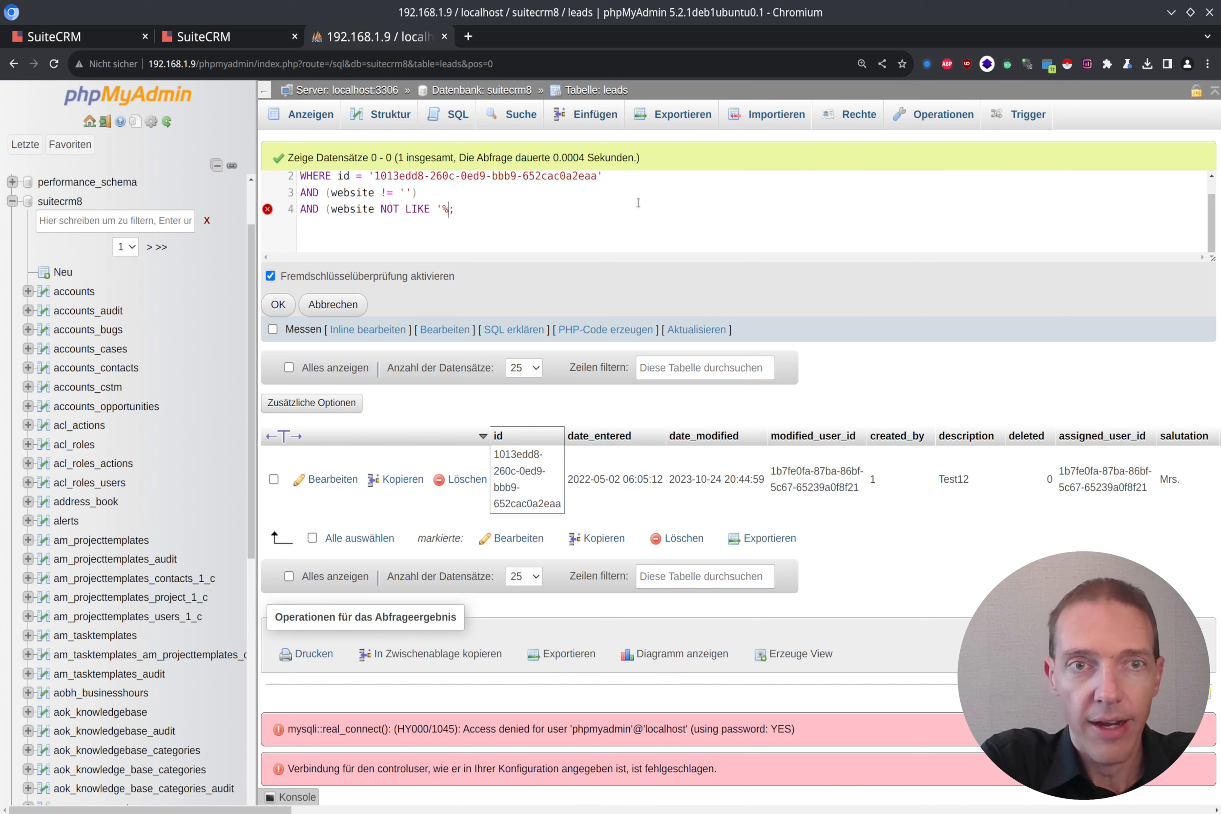
text(:)
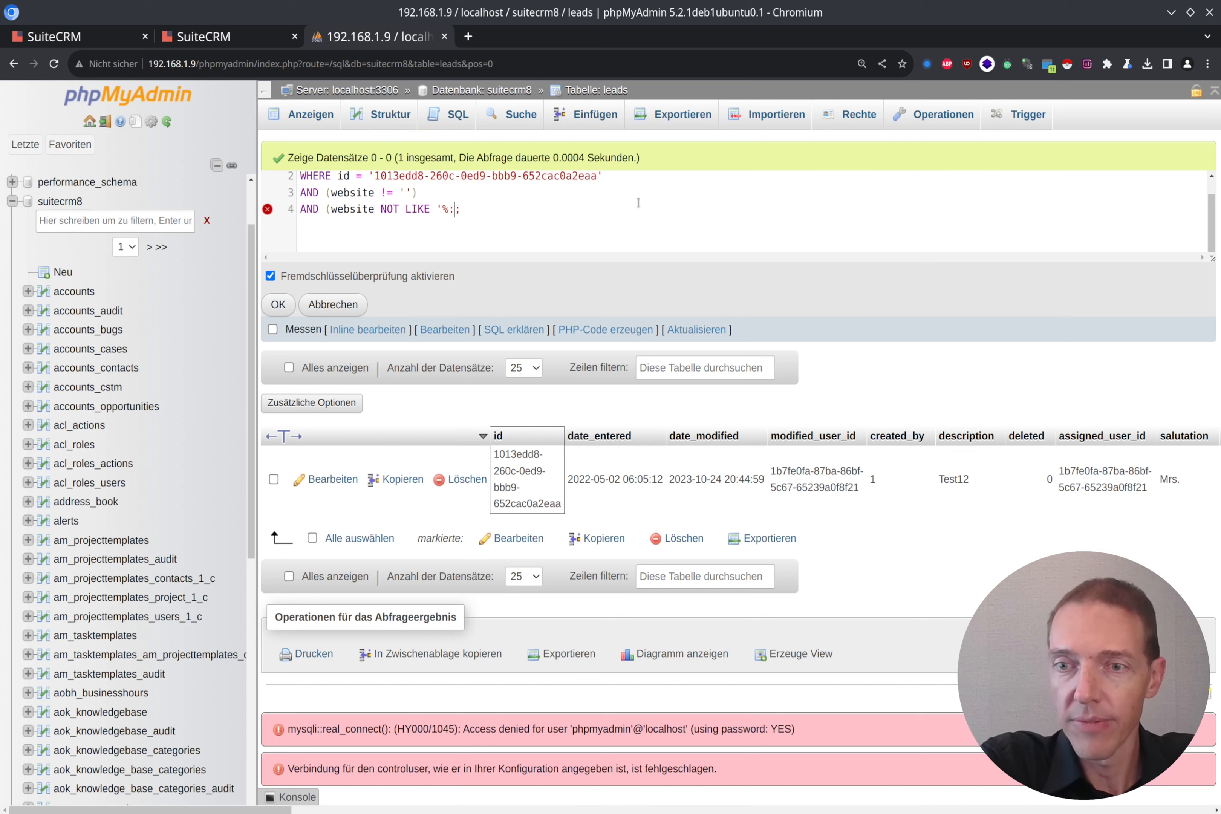
text(//%)
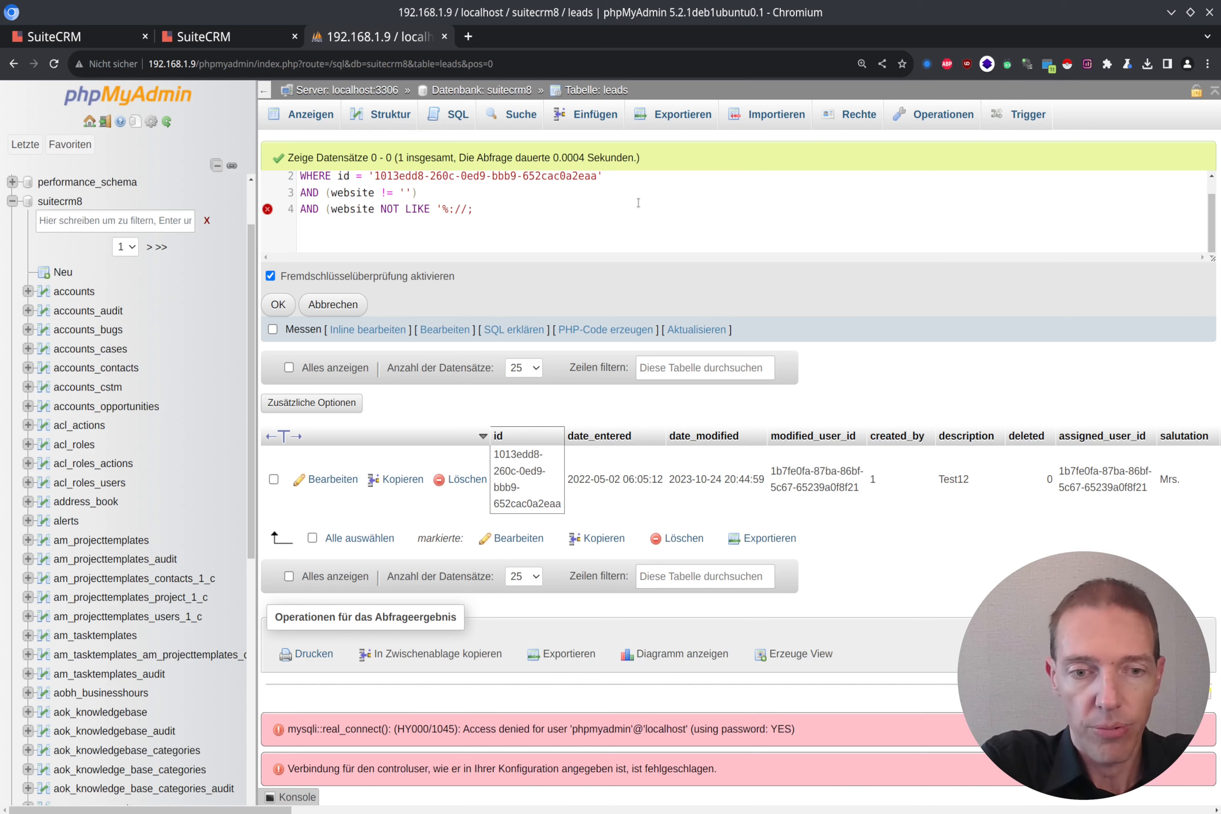
text('))
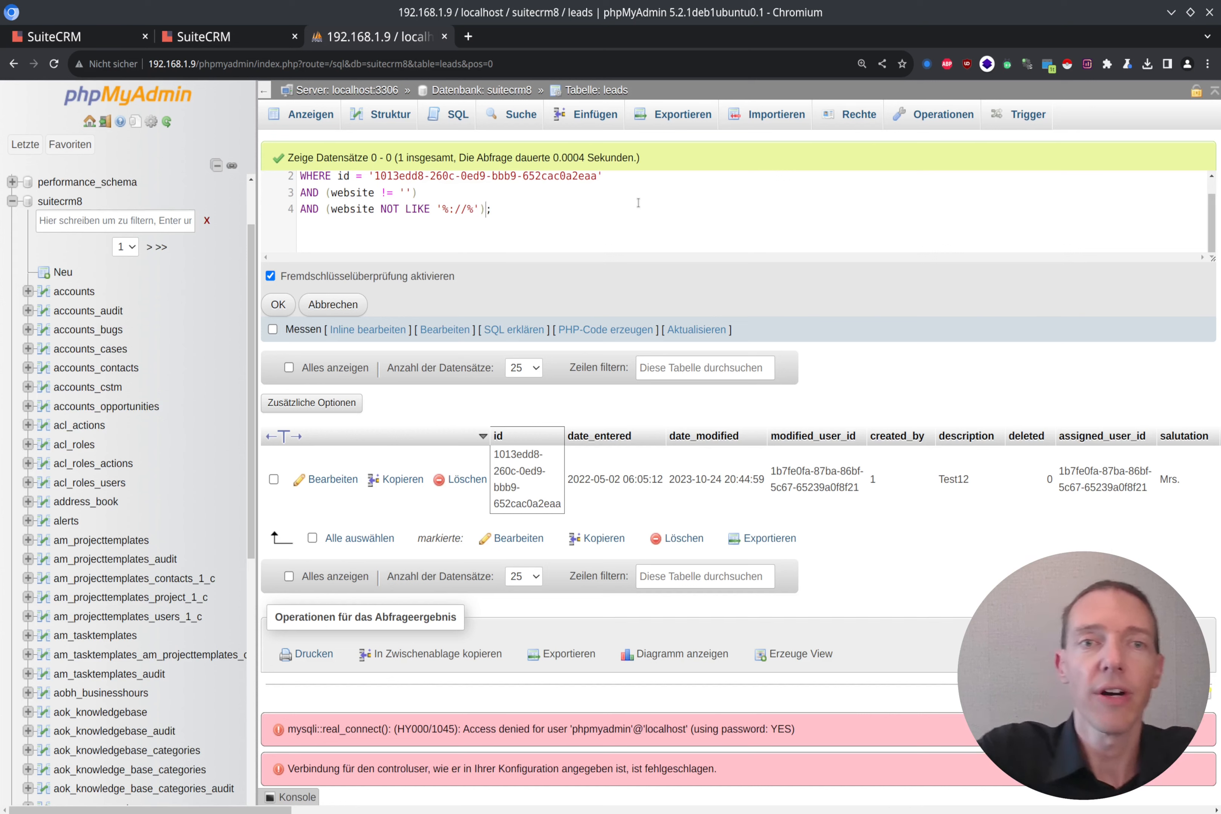
Step: Step through the '%://%' pattern to highlight its leading and trailing % wildcards
key(Right)
key(Right)
key(shift+Right)
key(Right)
key(shift+Right)
key(shift+Right)
key(shift+Right)
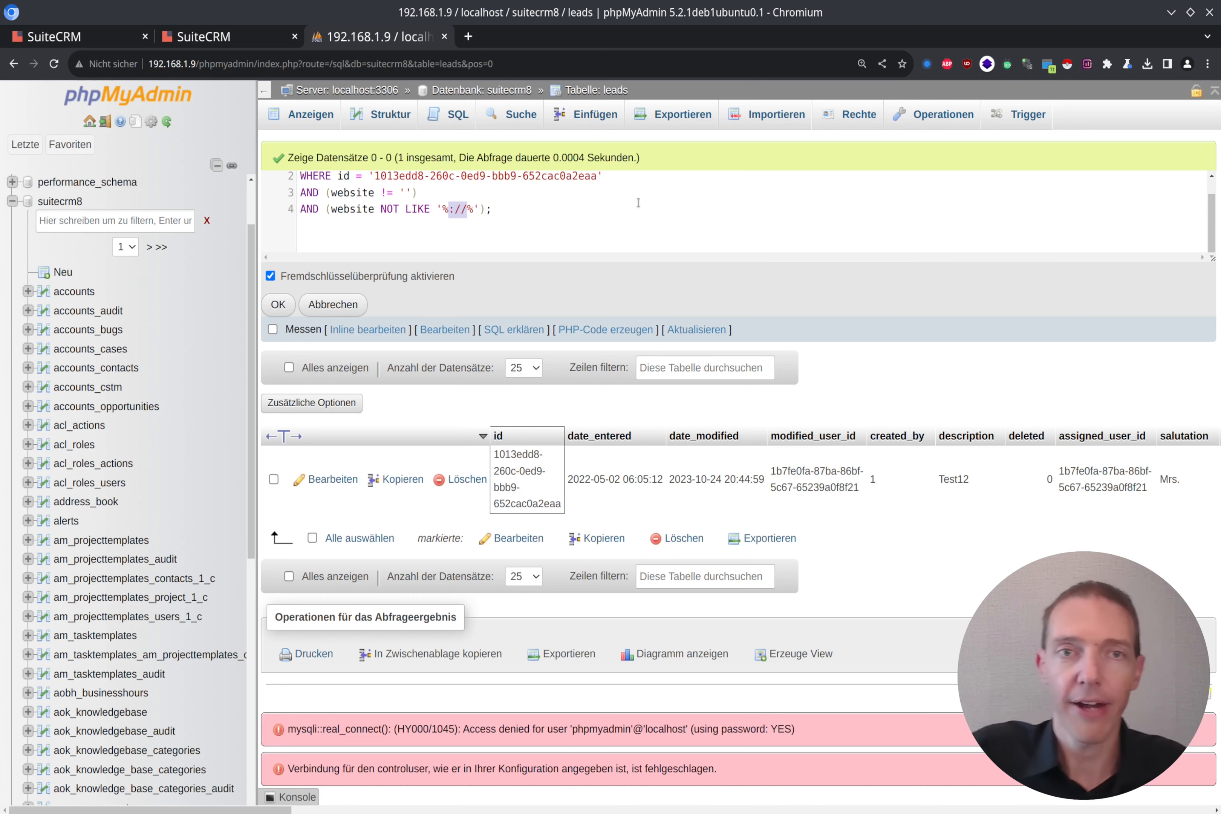
key(Right)
key(shift+Right)
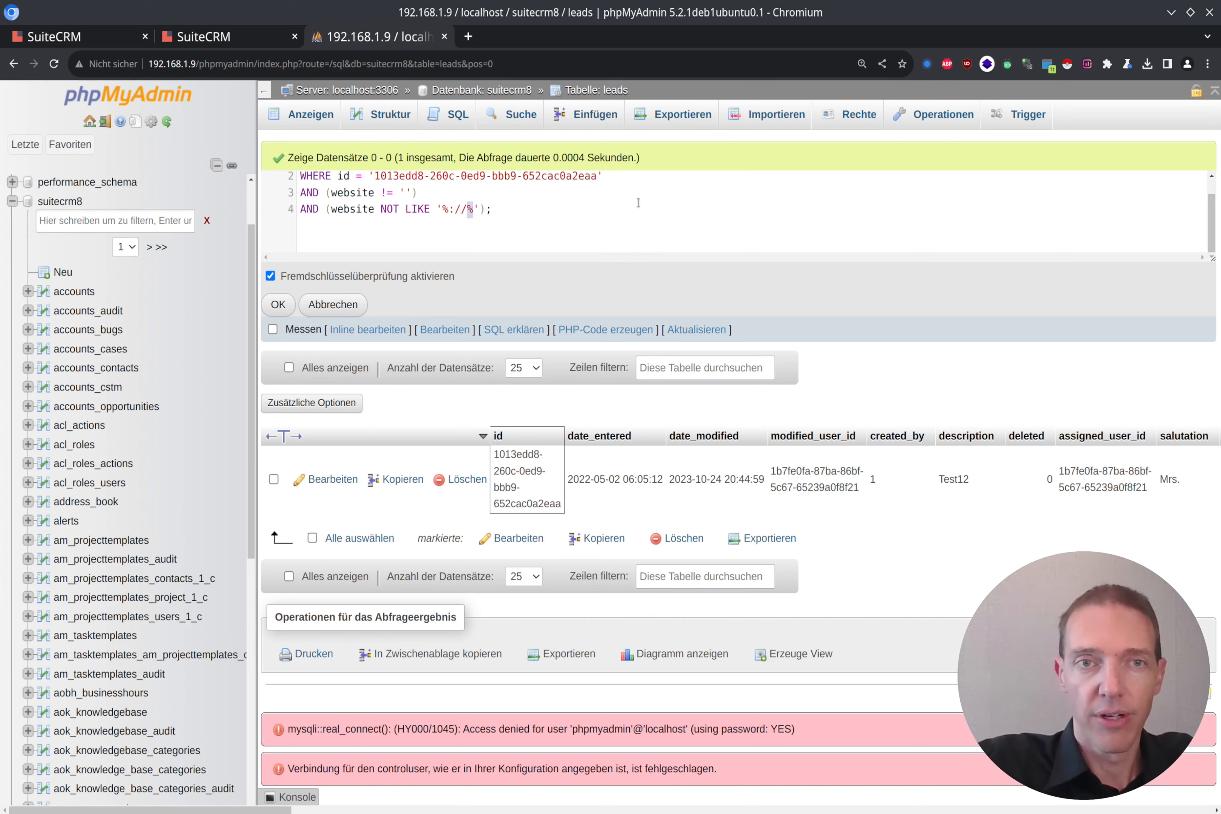
click(547, 229)
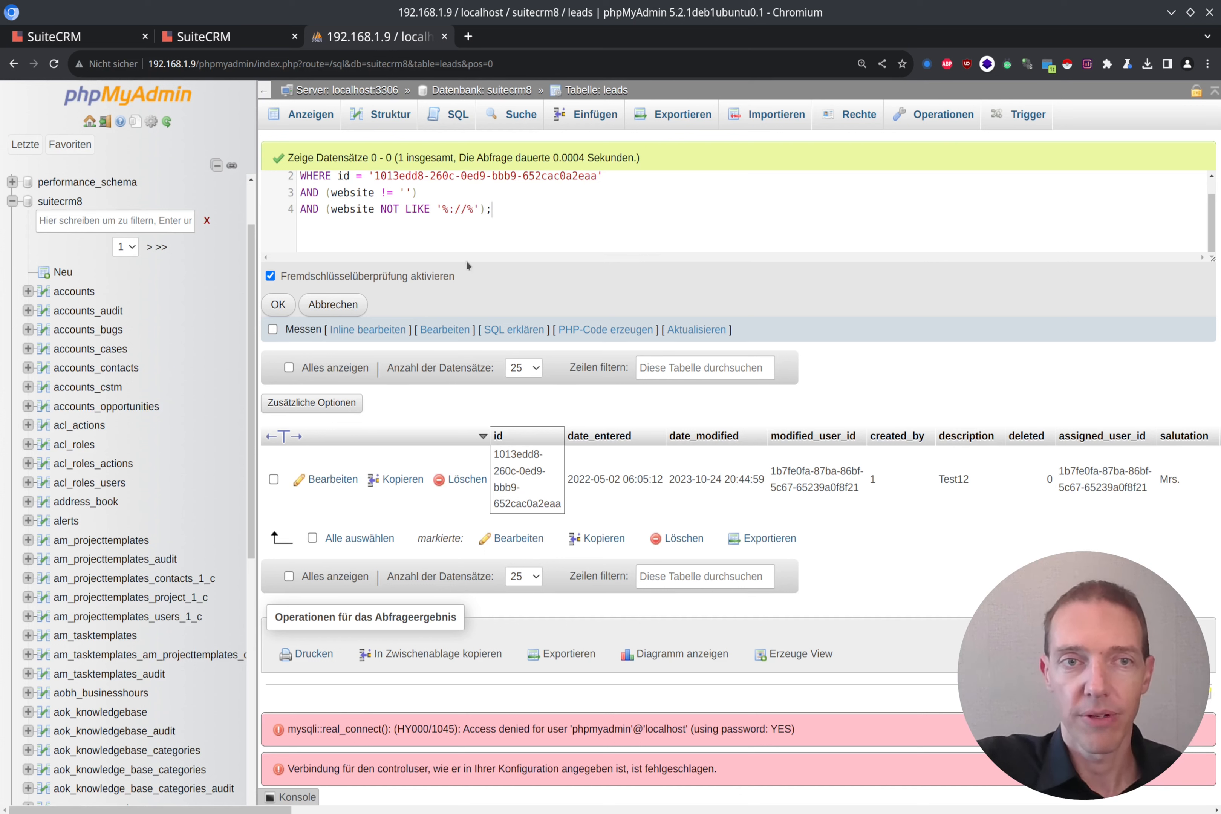
Step: Run the filtered SELECT, confirm only the Test12 lead returns, and reopen the query text for editing
click(278, 305)
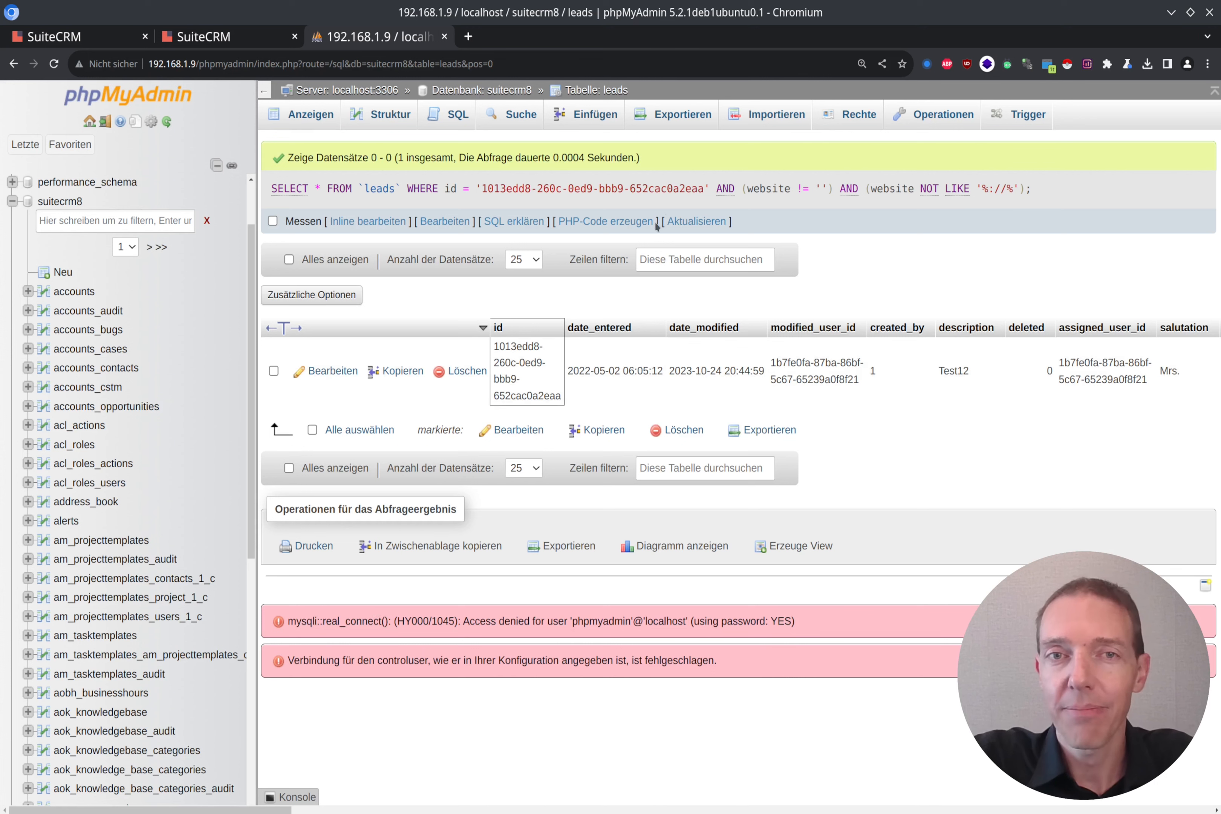
drag(1068, 201, 276, 189)
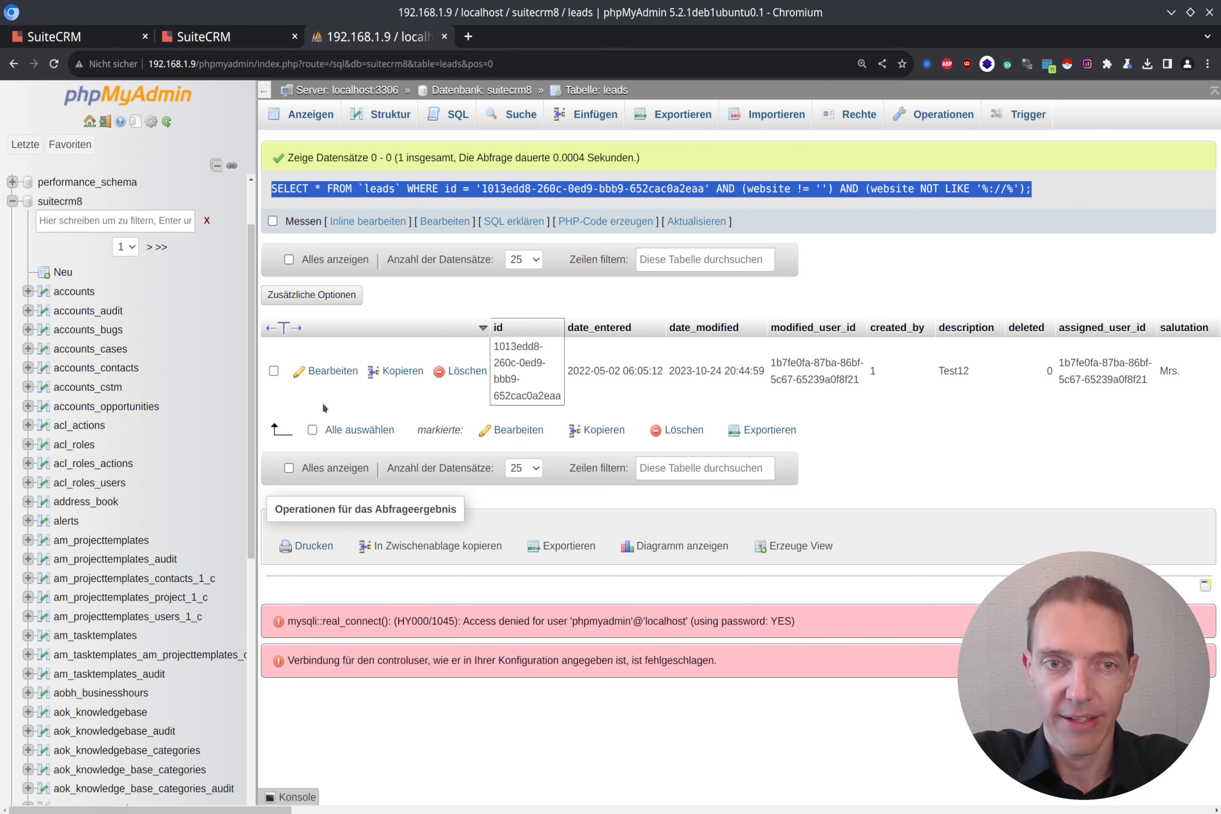
click(355, 221)
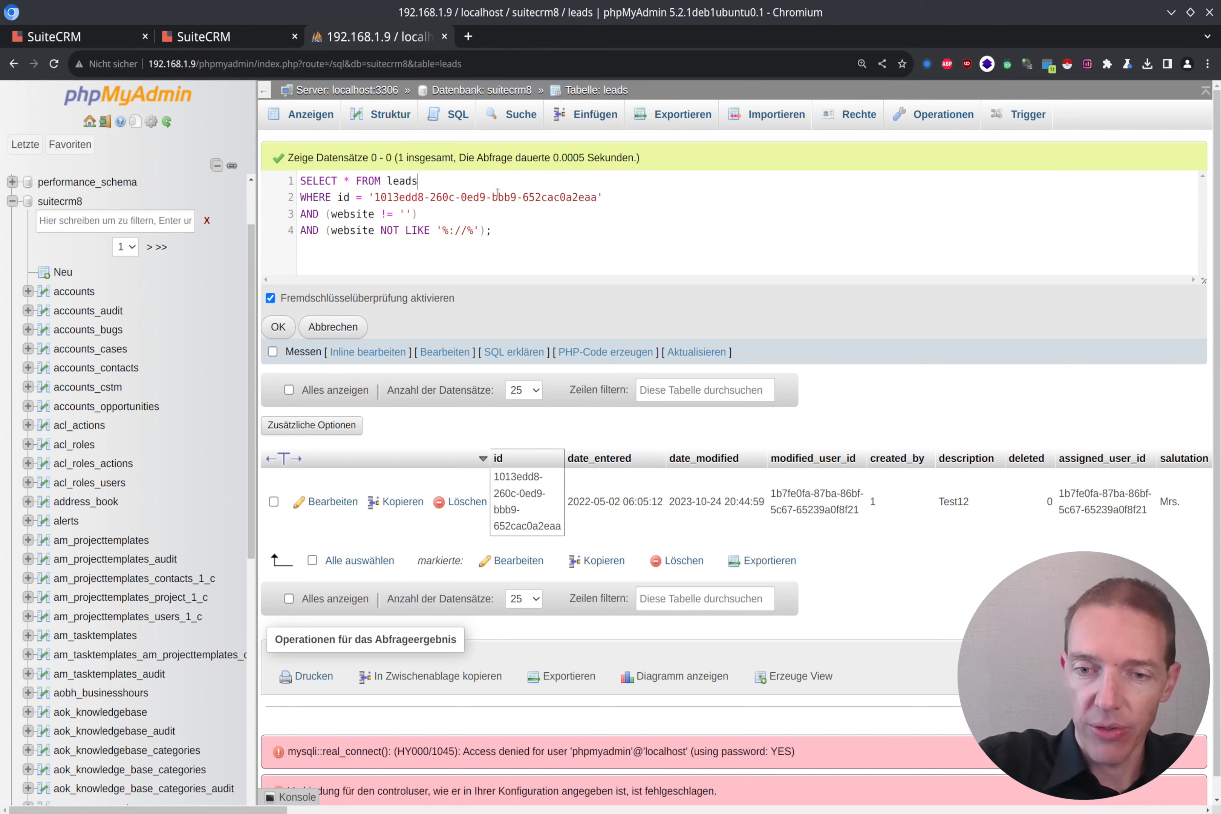
key(Return)
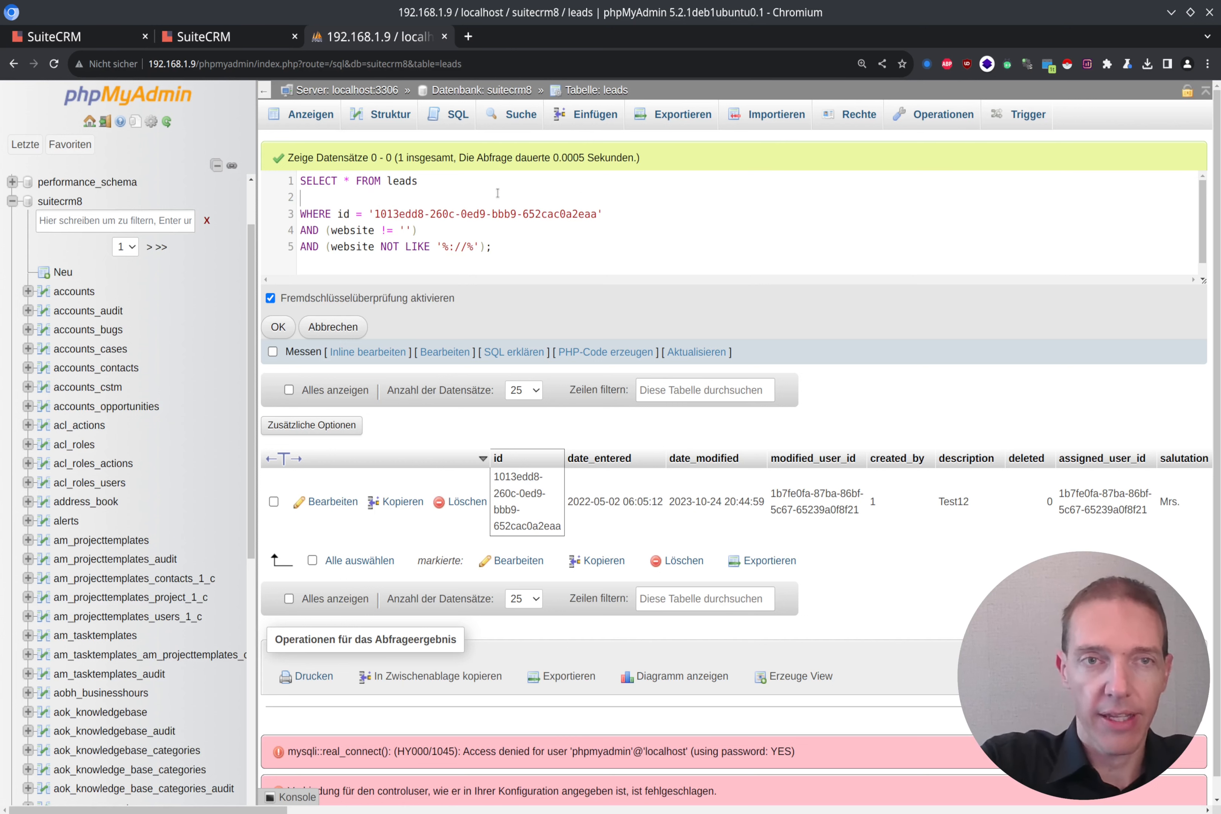
text(UPDATE leads)
key(Return)
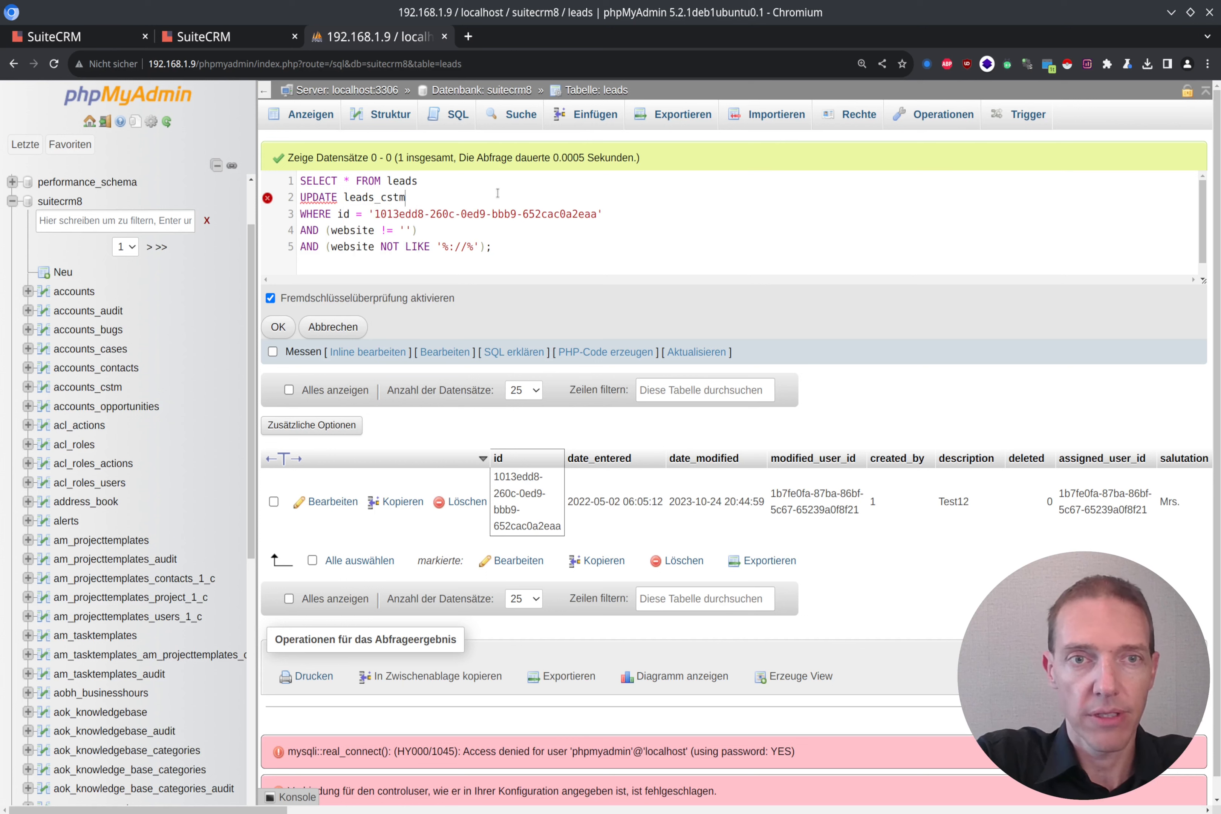
key(BackSpace)
key(BackSpace)
key(Return)
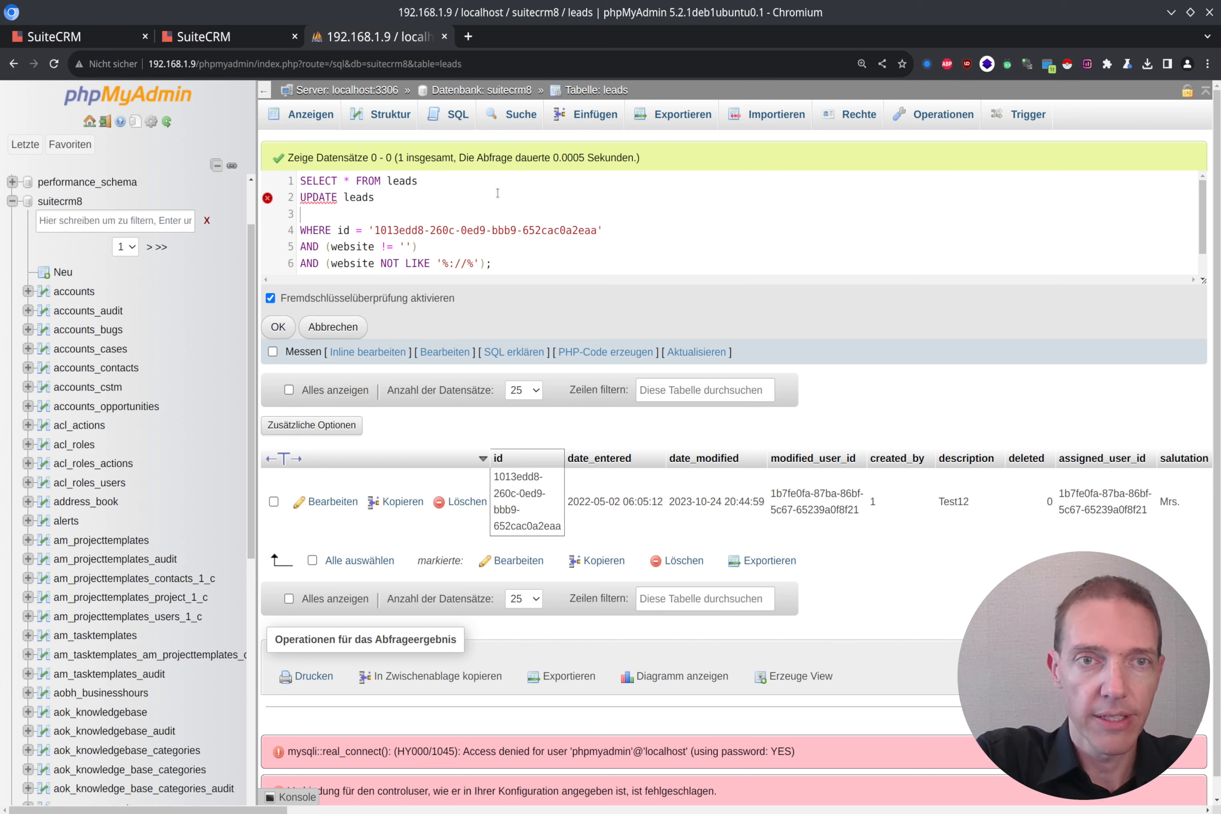
text(SET web)
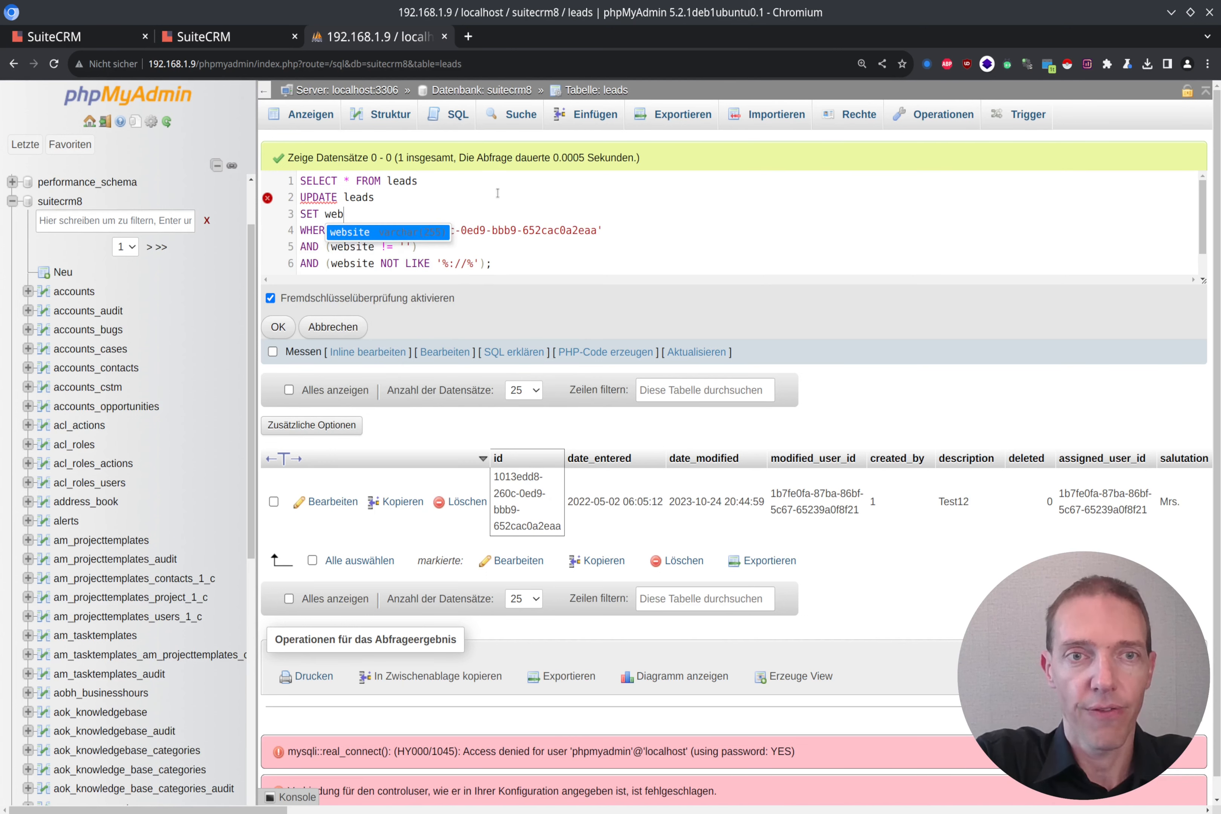
text(site =)
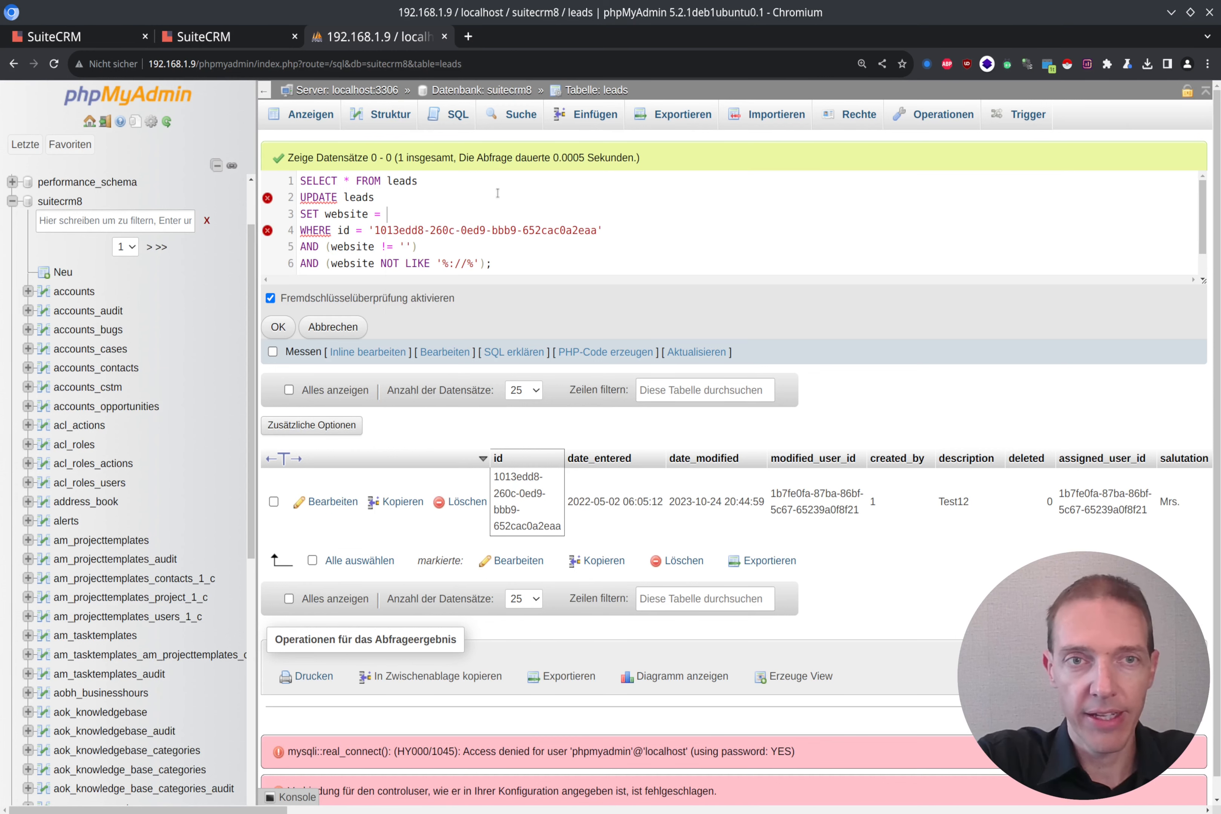
text(CONCA)
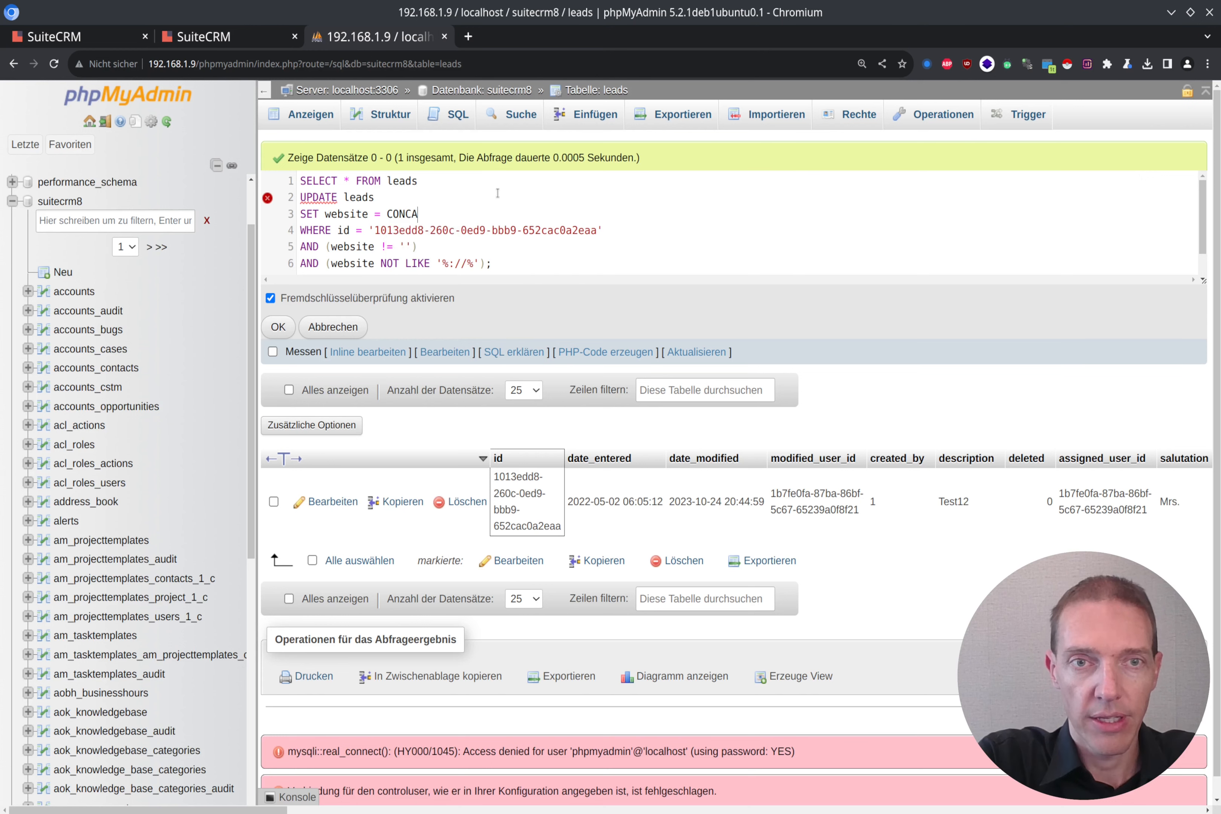
text(T()
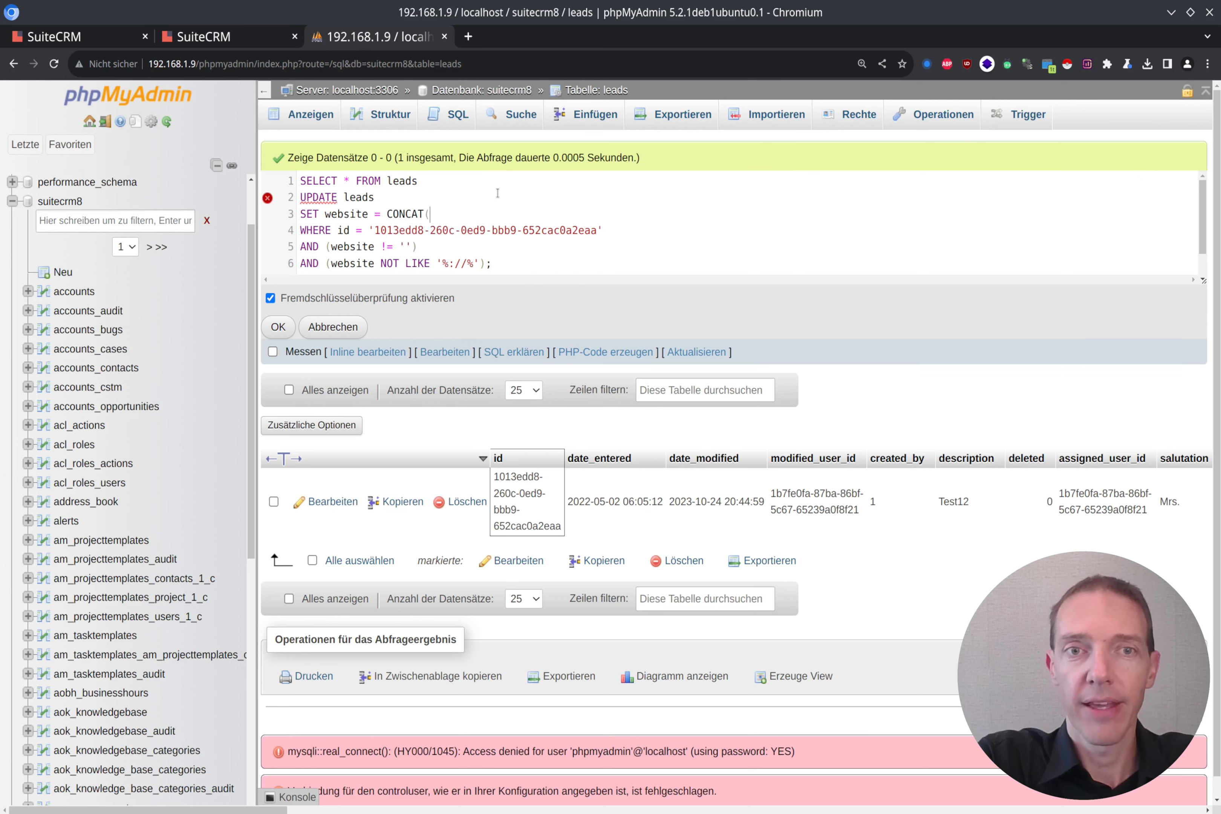
text('h)
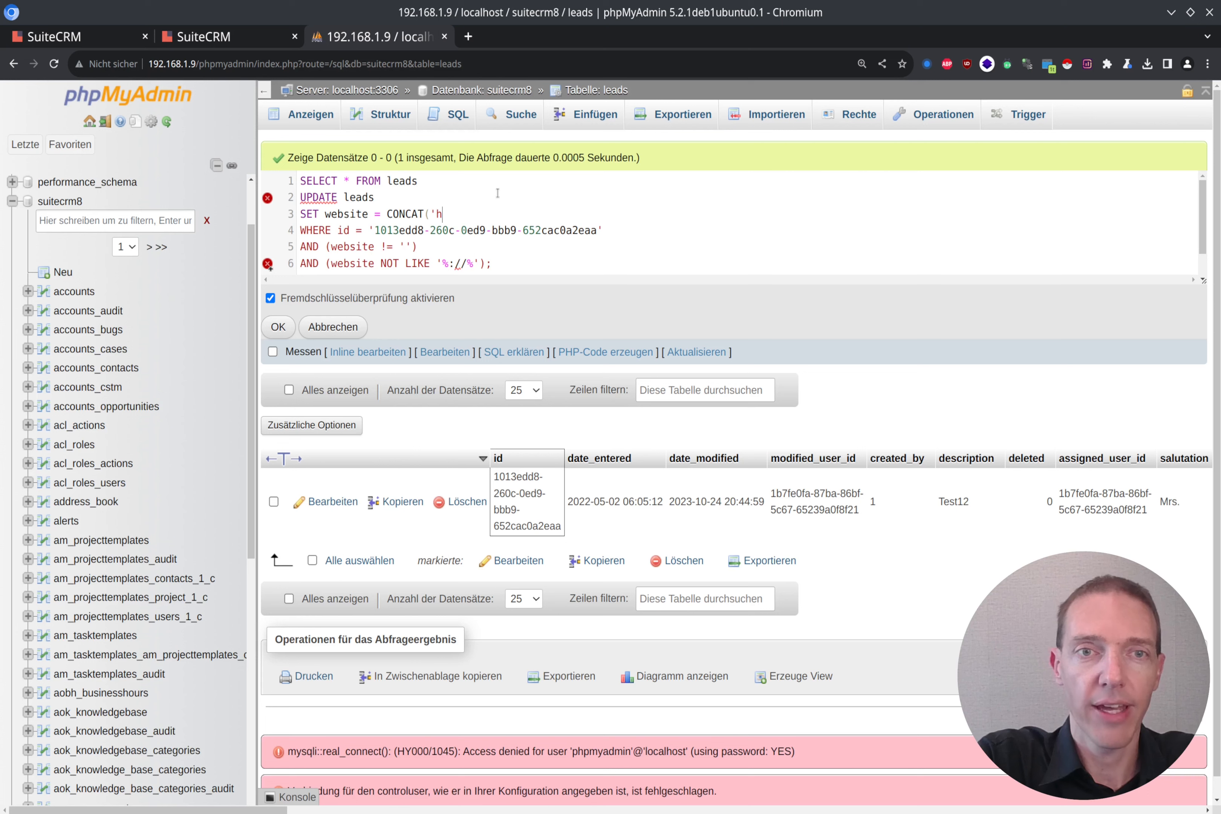
text(ttp://)
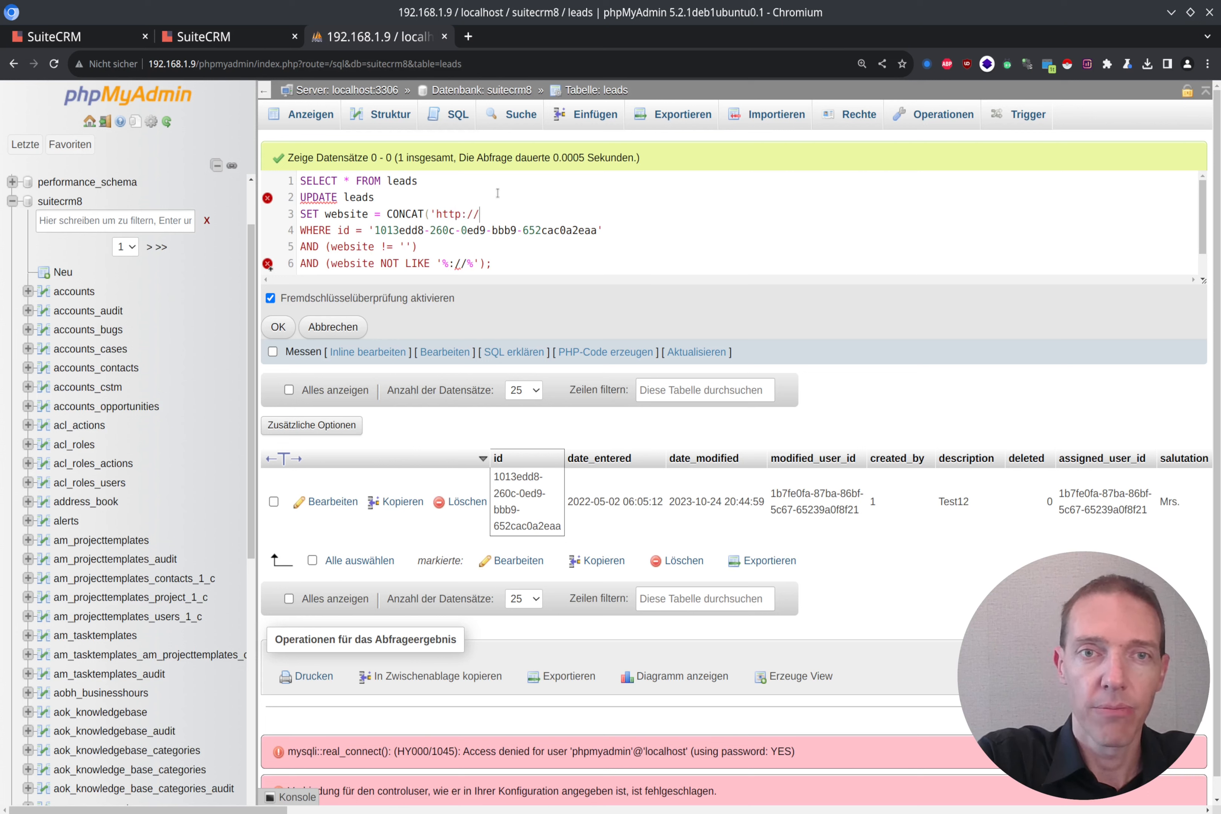
text(')
key(Left)
key(Left)
key(Left)
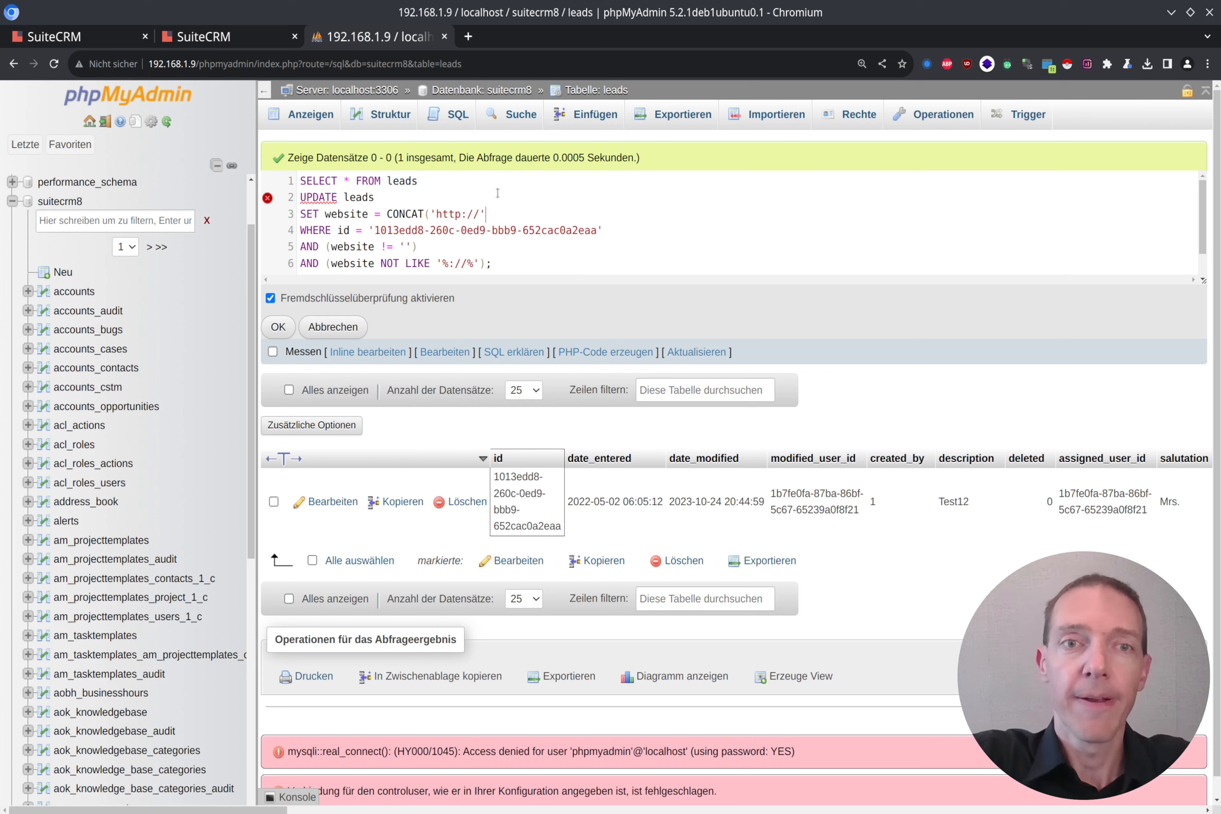
text(, )
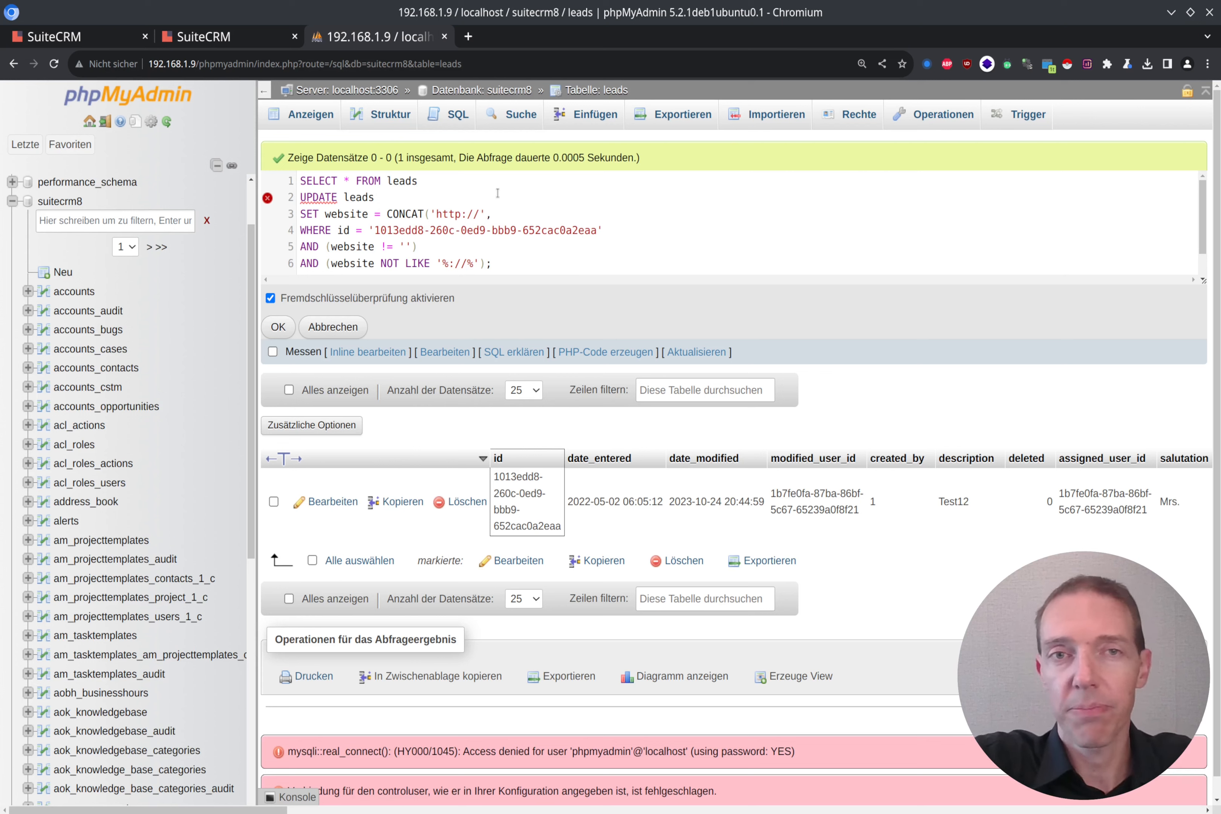
text(website))
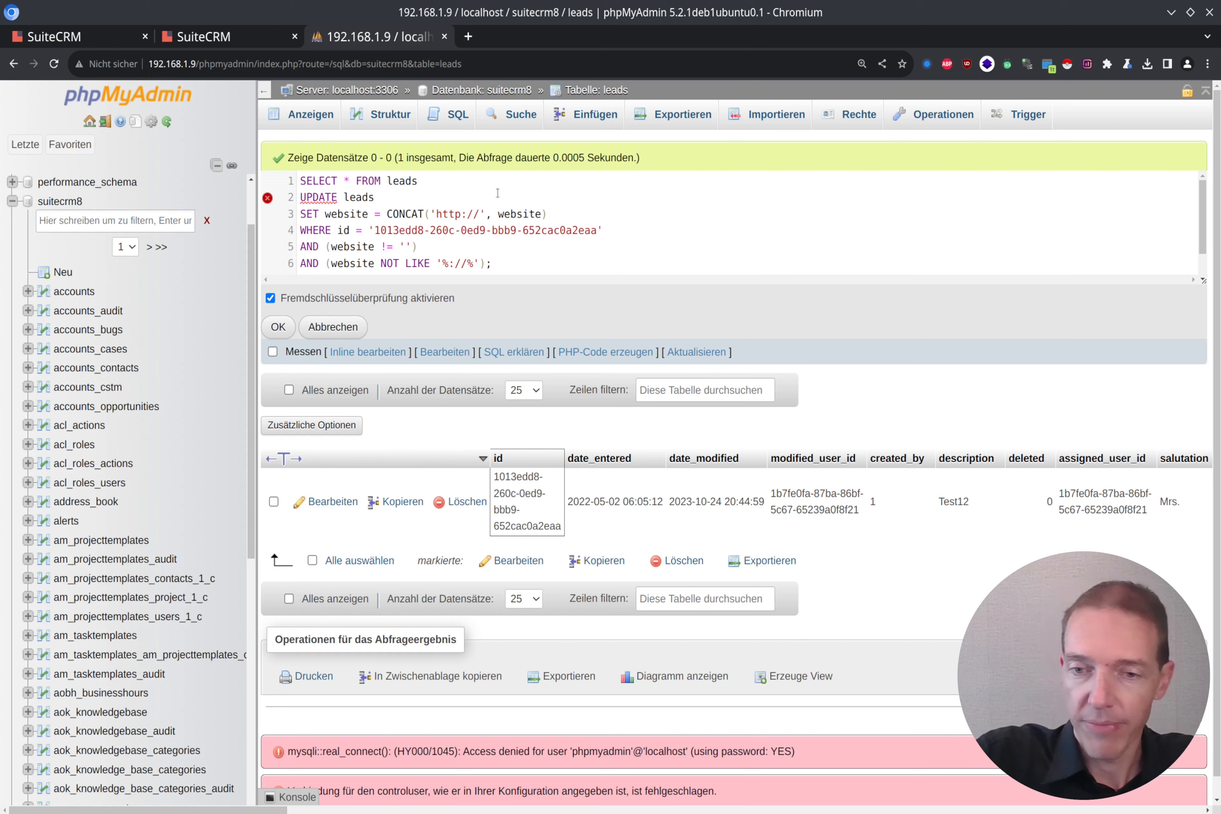
Step: Delete the old SELECT line and run the UPDATE, affecting 1 row
shift+click(497, 193)
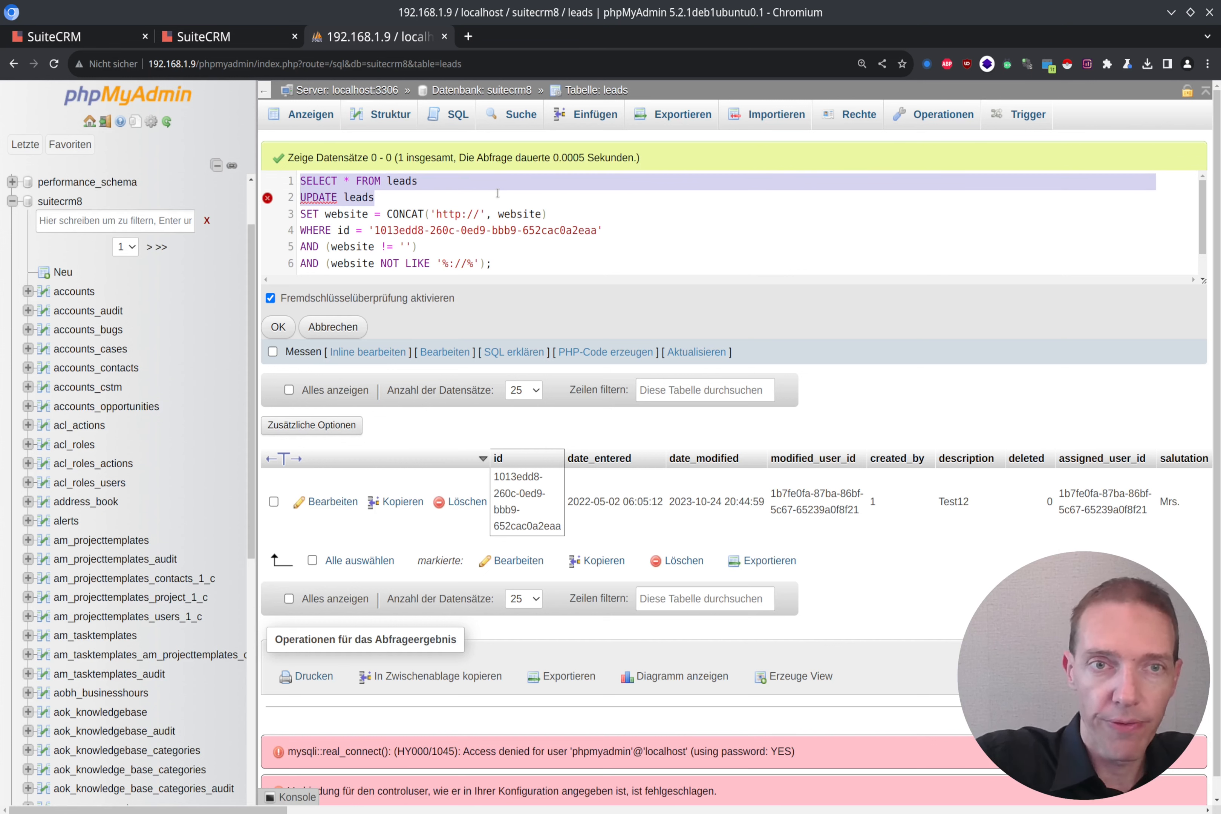
key(shift+Up)
key(BackSpace)
key(Delete)
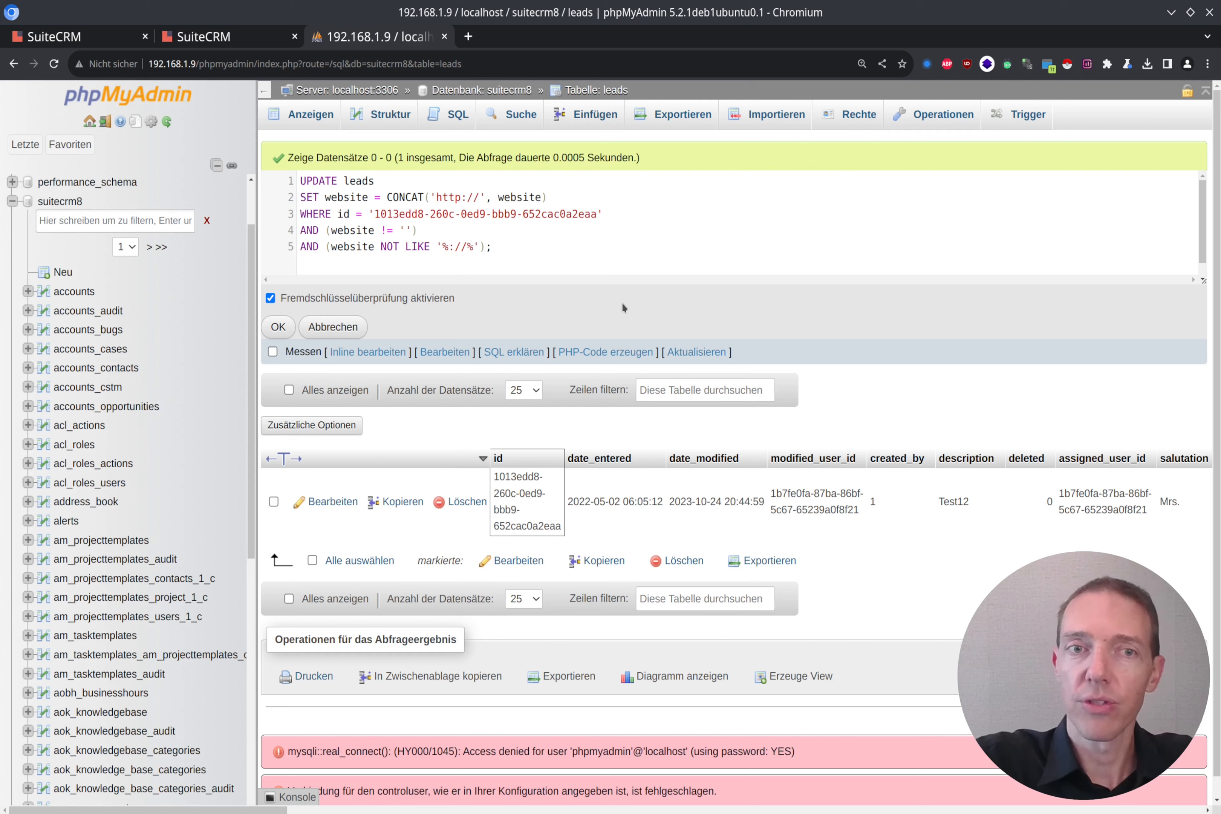
click(287, 329)
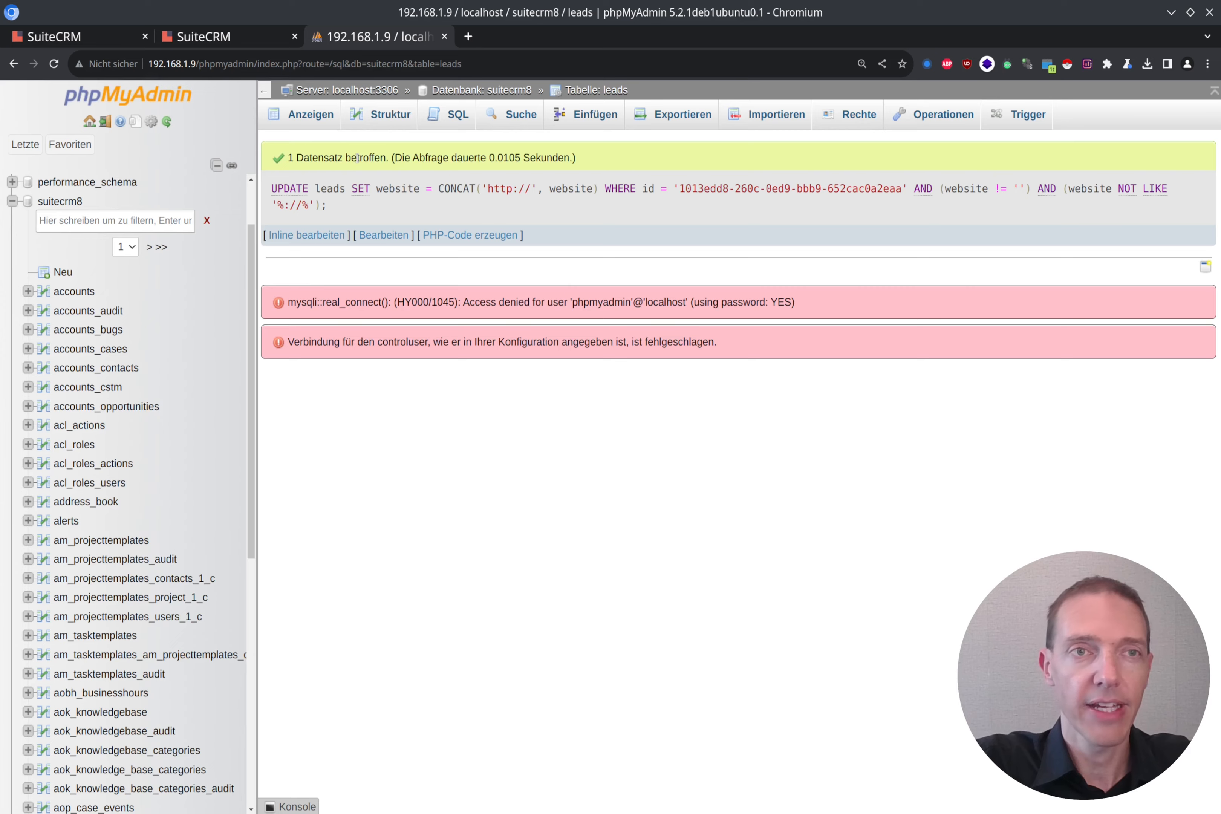
click(248, 35)
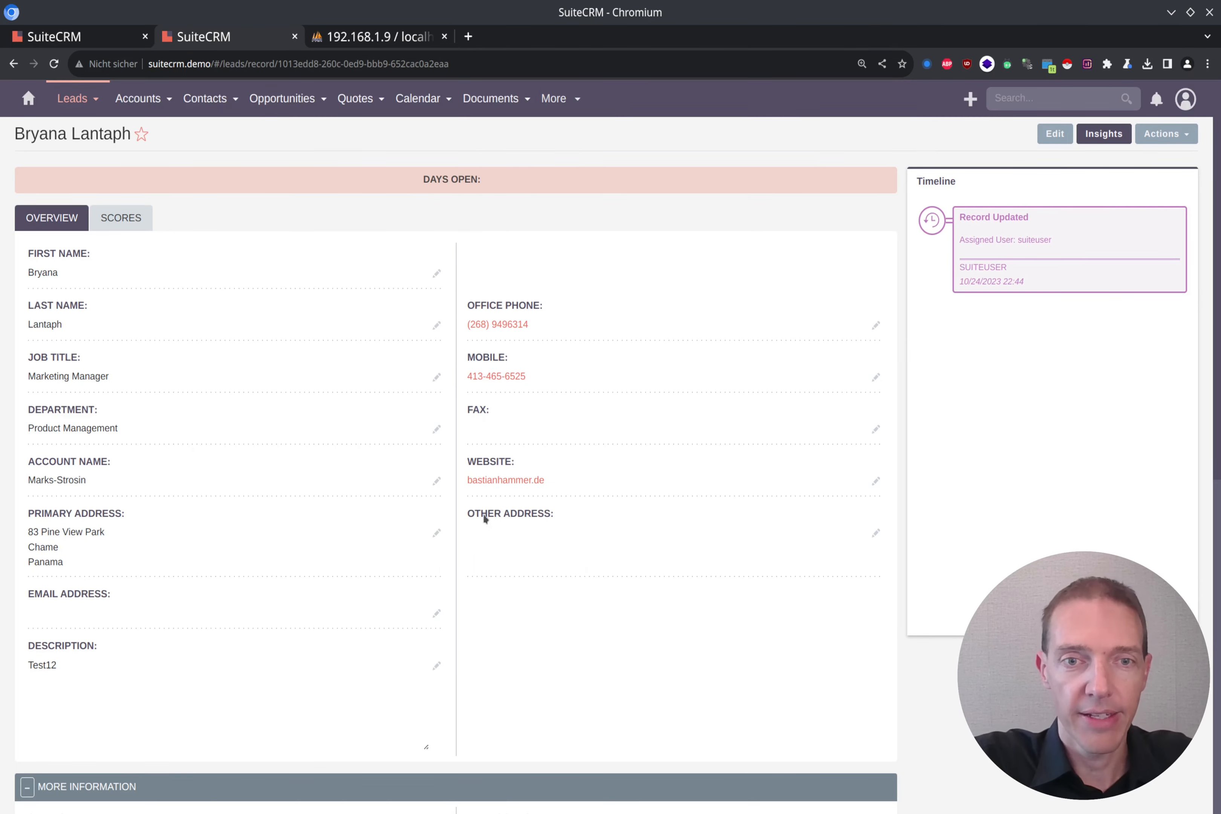
click(514, 481)
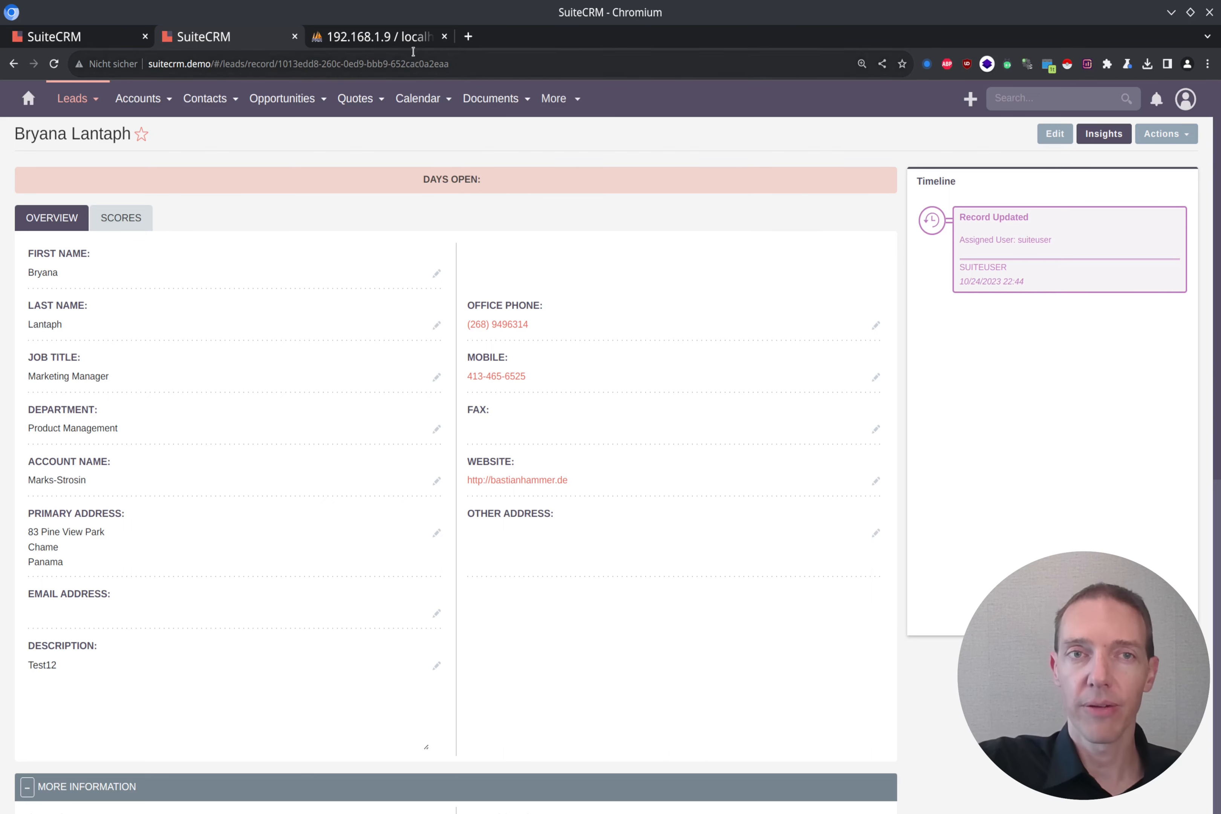
click(417, 37)
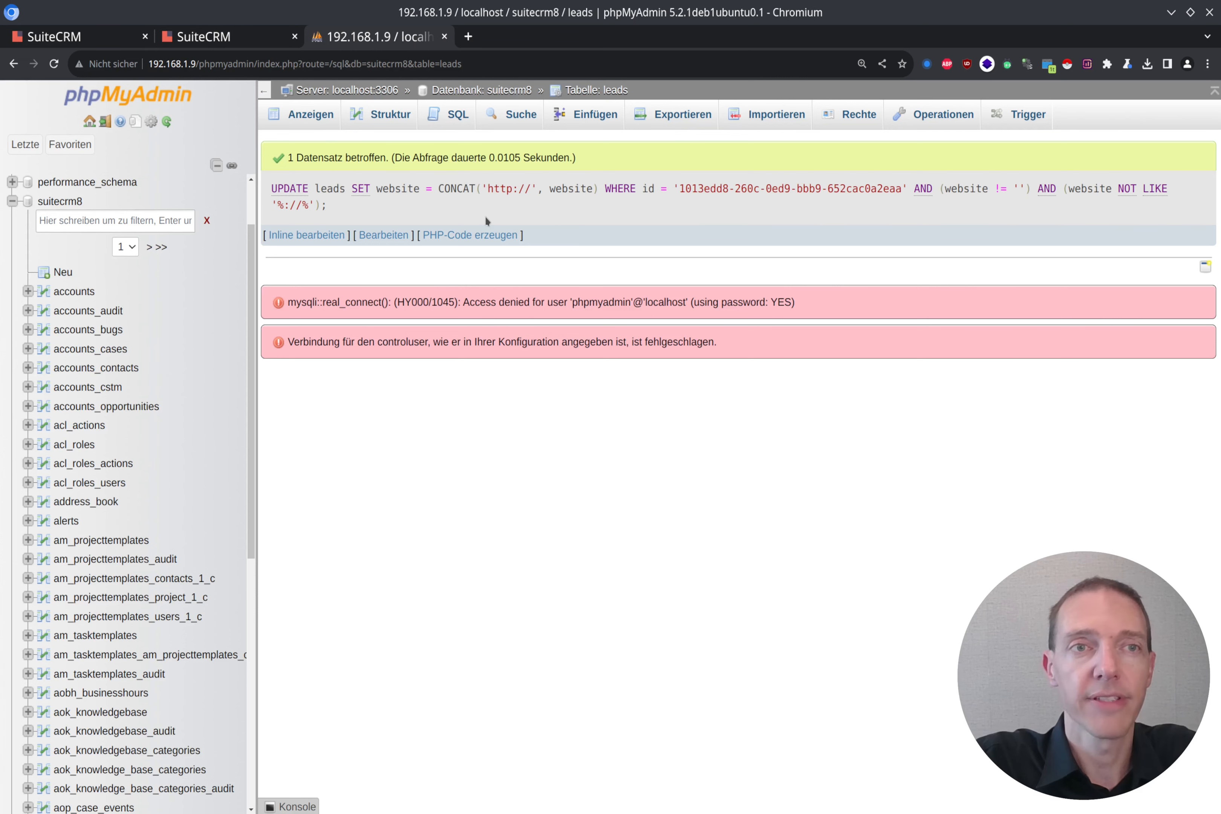
key(ctrl+shift+Tab)
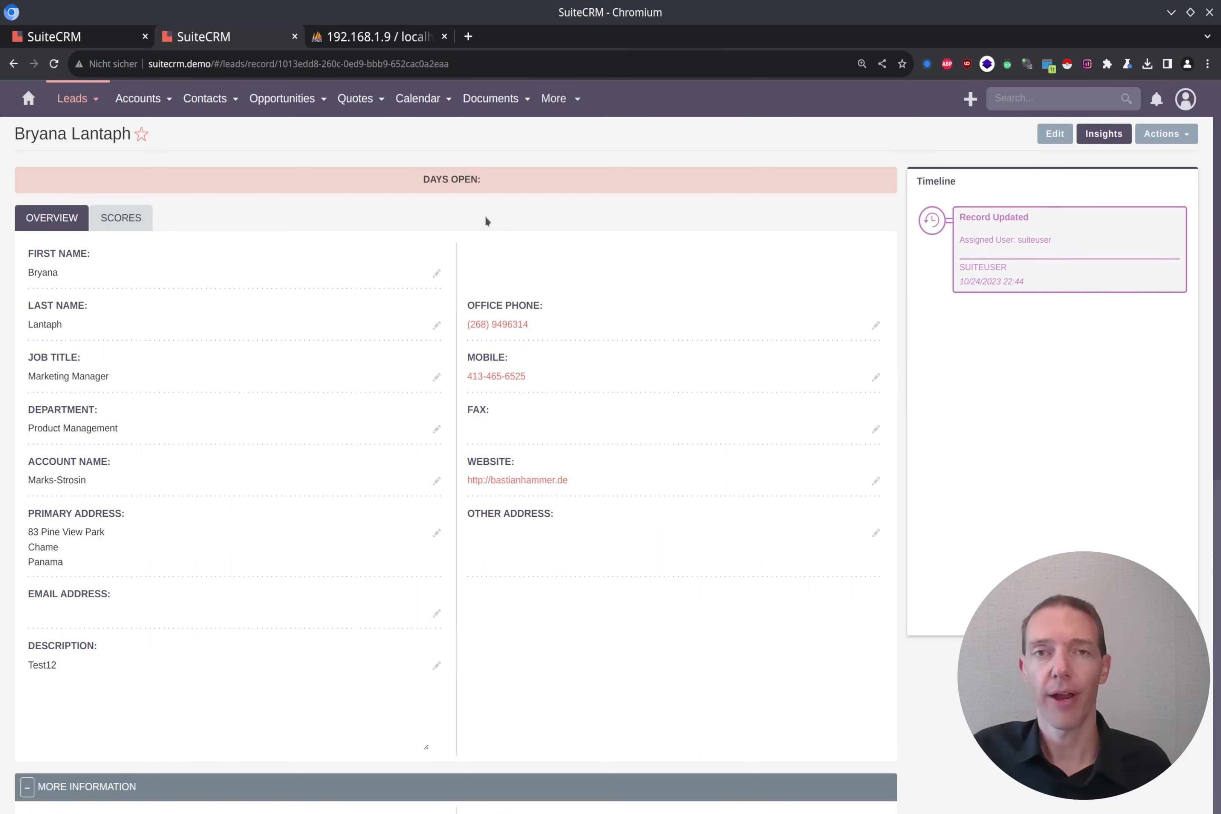